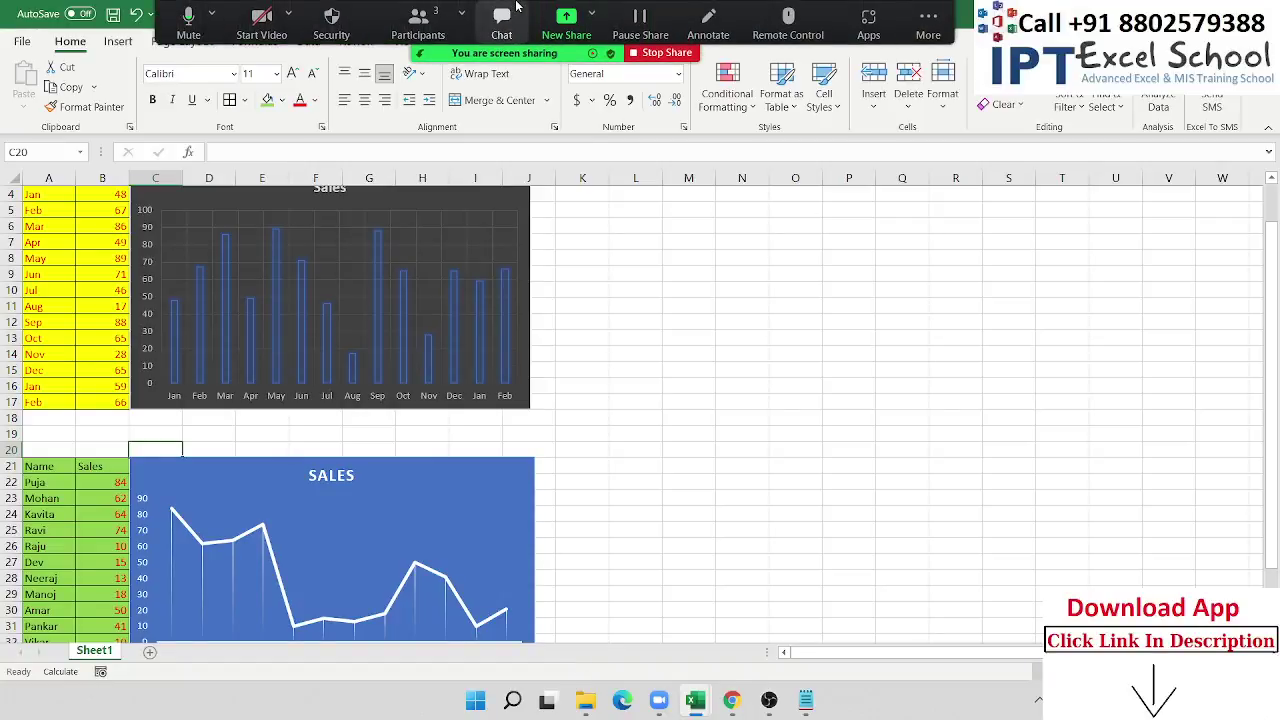
# Step: Close the meeting participant list and return focus to the worksheet
pyautogui.click(418, 20)
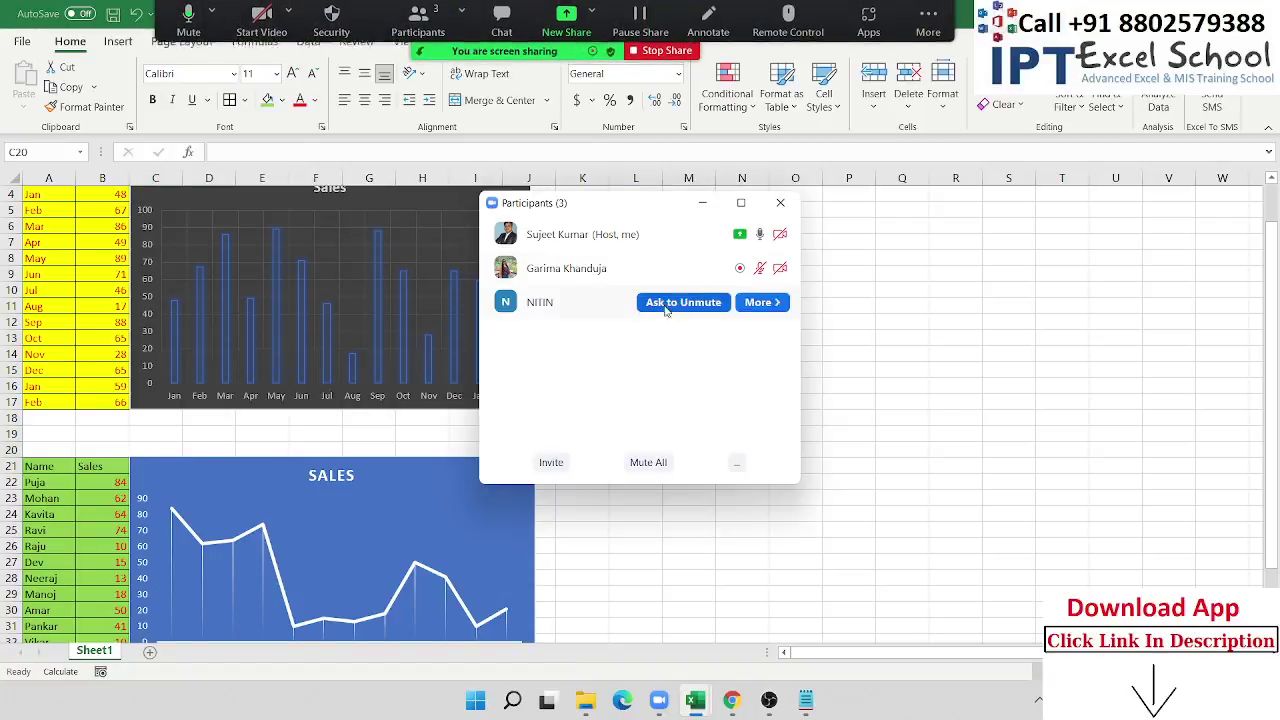
pyautogui.click(762, 302)
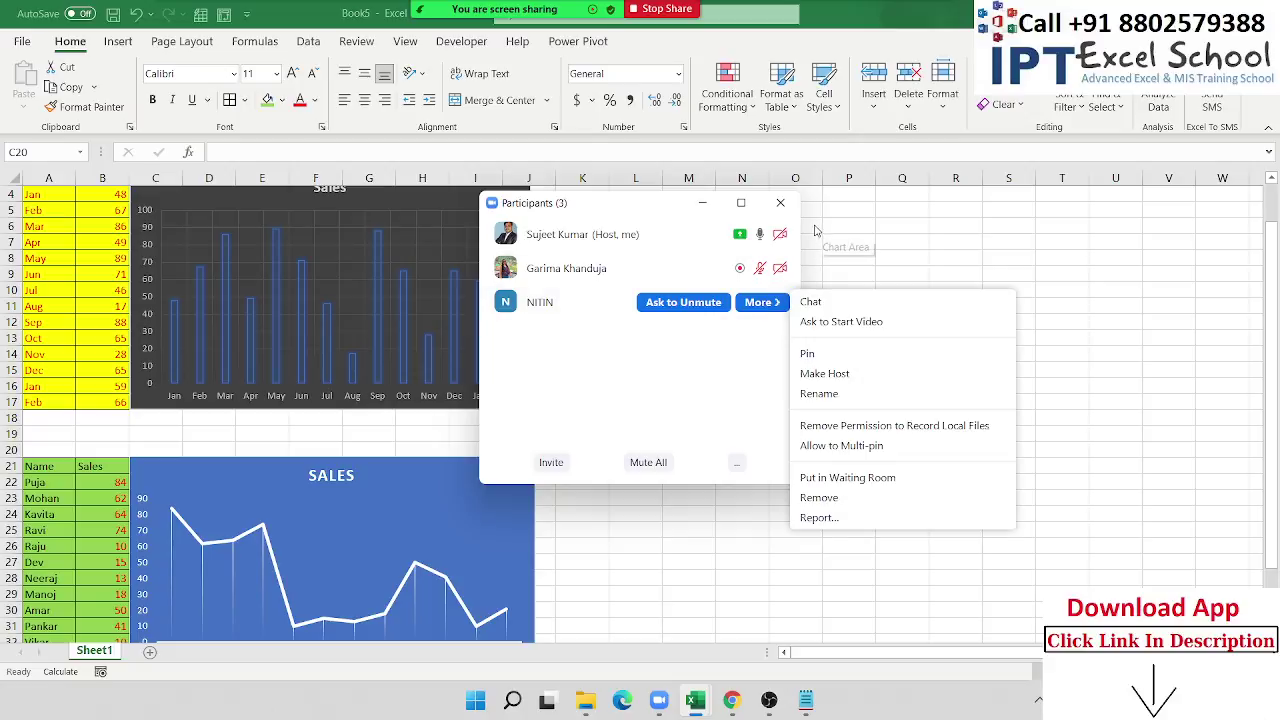
pyautogui.click(780, 203)
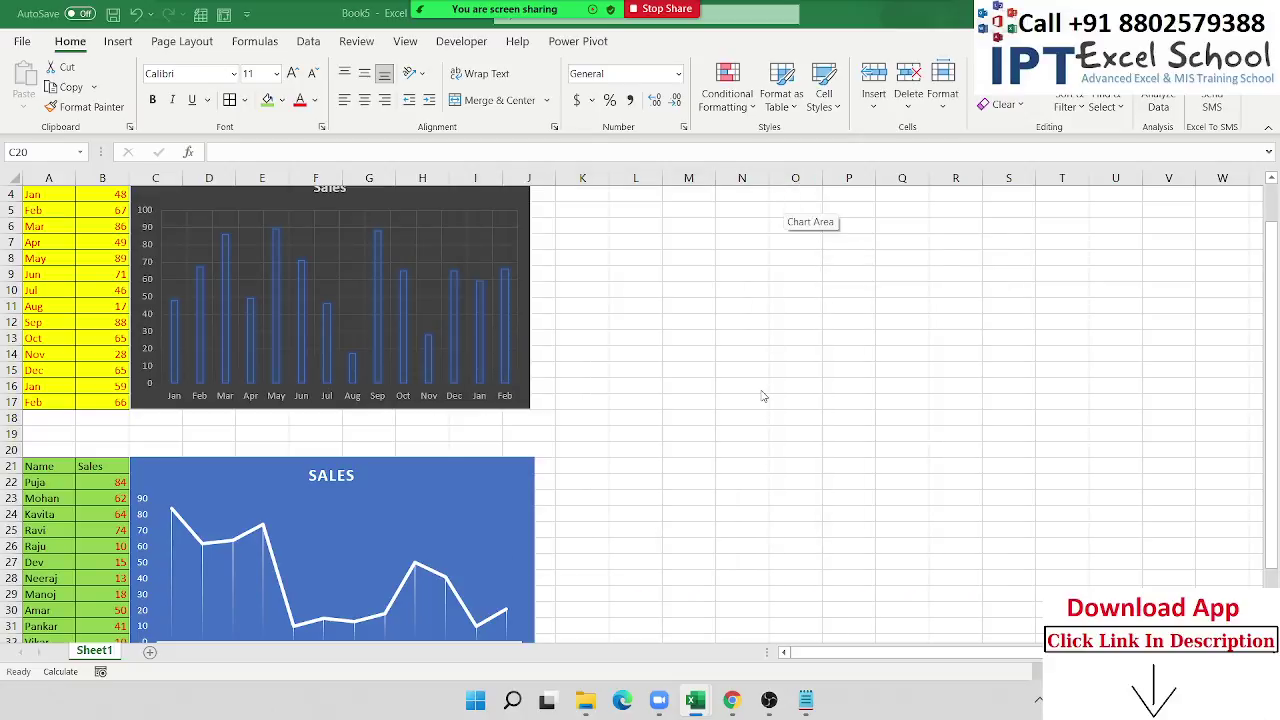
pyautogui.click(739, 334)
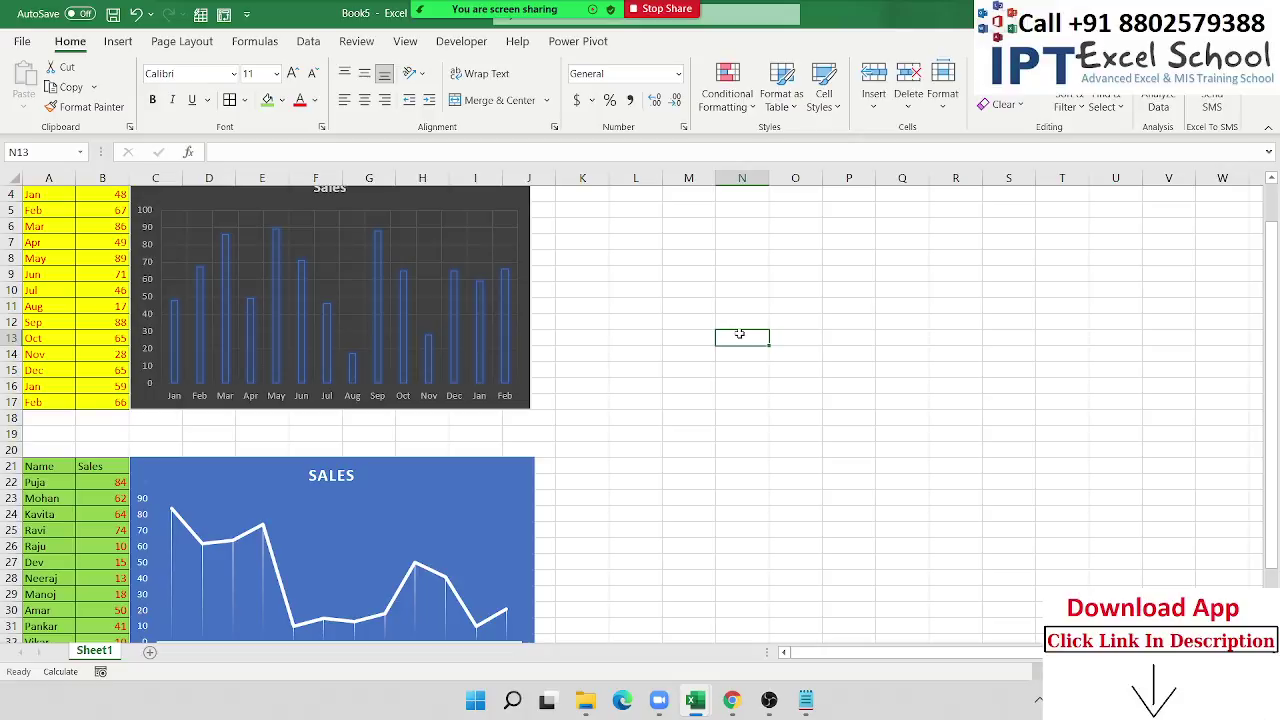
# Step: Add a blank sheet, review Sheet1's two sales tables, and start renaming the new sheet Summary
pyautogui.click(150, 651)
pyautogui.click(94, 651)
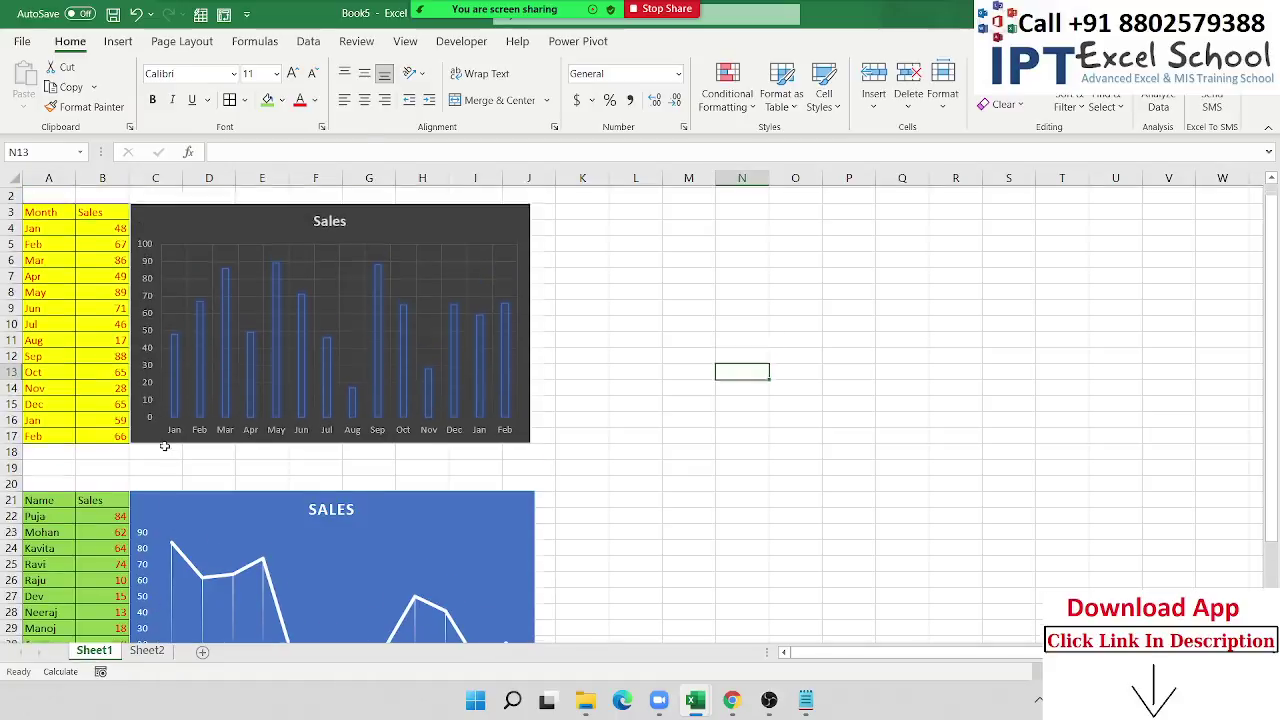
pyautogui.moveTo(45, 242); pyautogui.dragTo(77, 404)
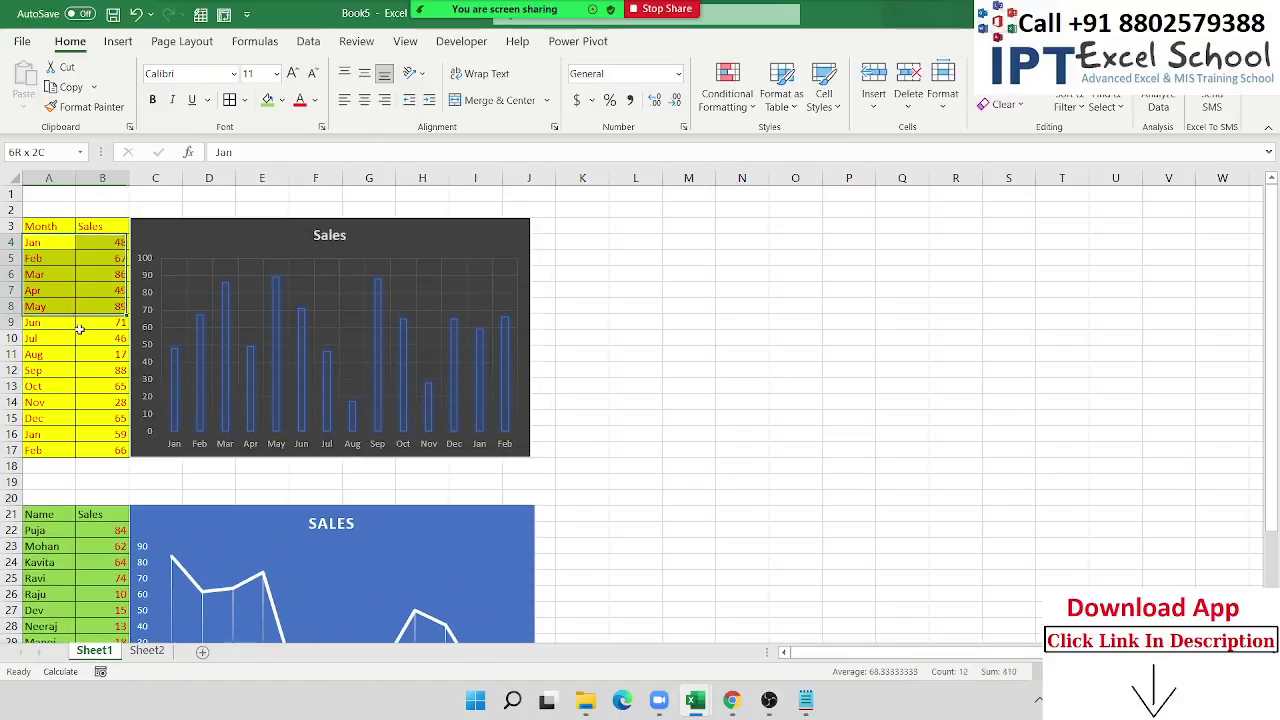
pyautogui.scroll(-5, 77, 404)
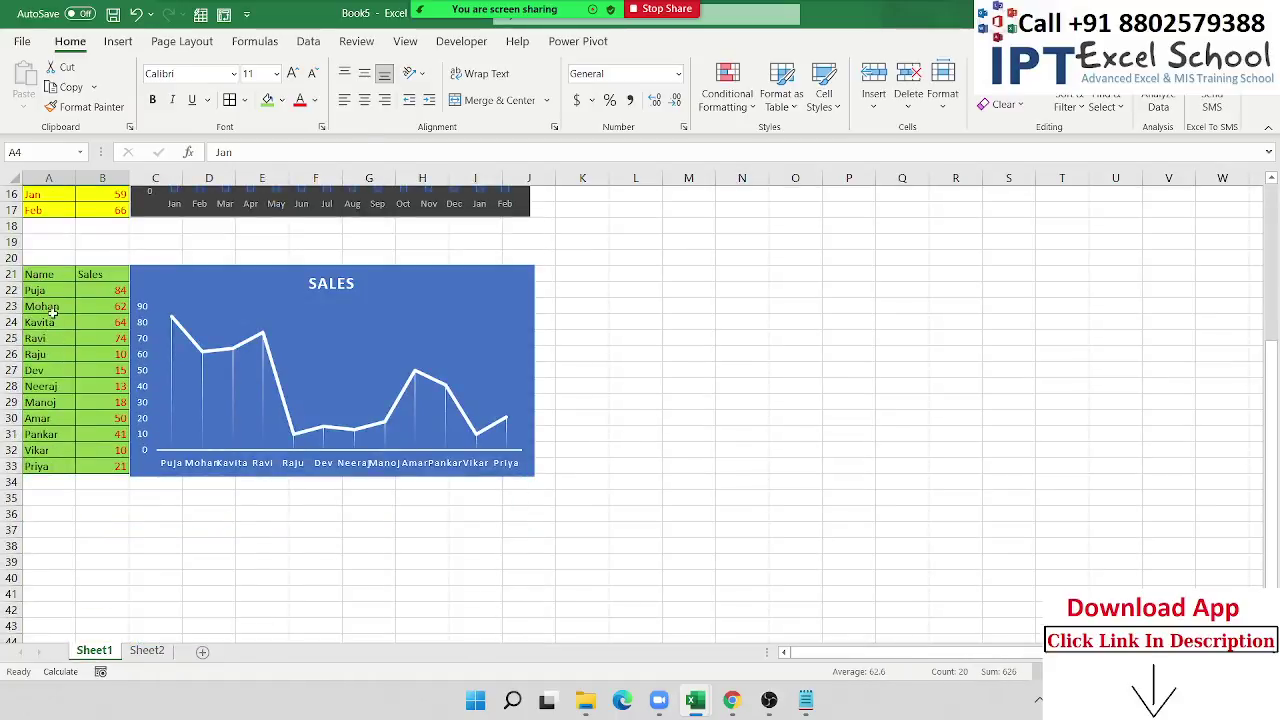
pyautogui.moveTo(48, 292); pyautogui.dragTo(110, 466)
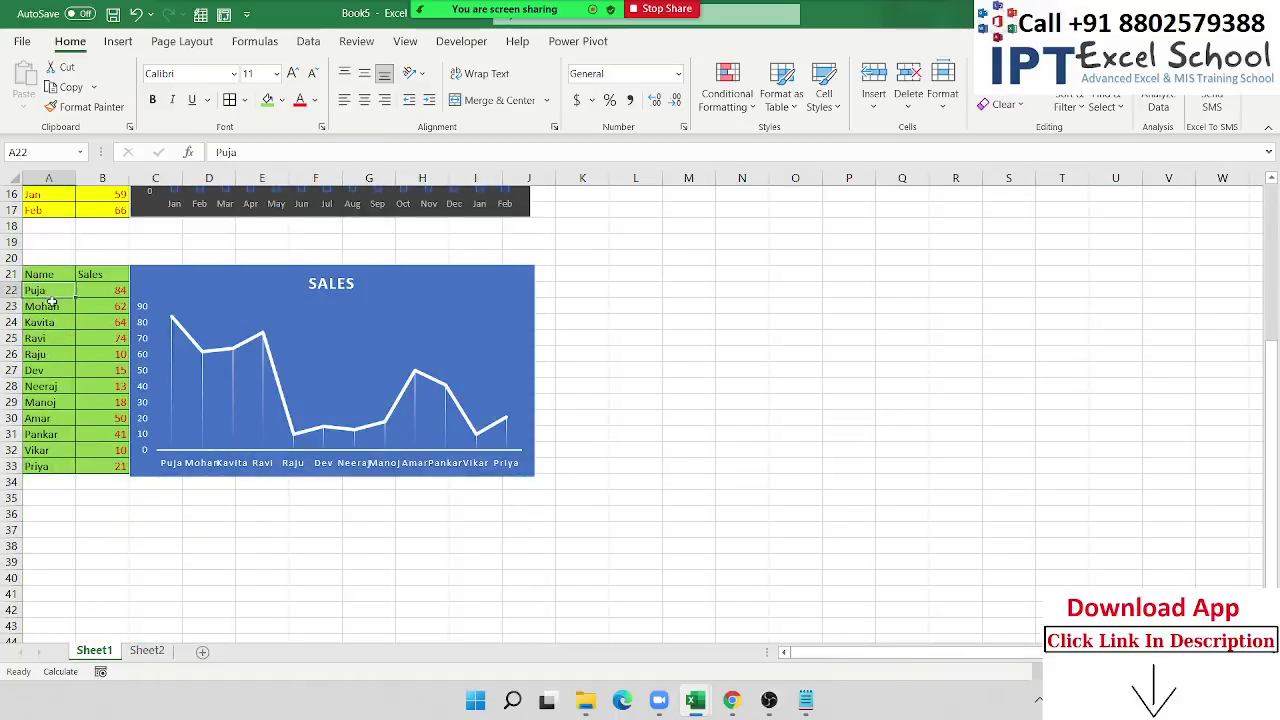
pyautogui.click(145, 651)
pyautogui.write('Su')
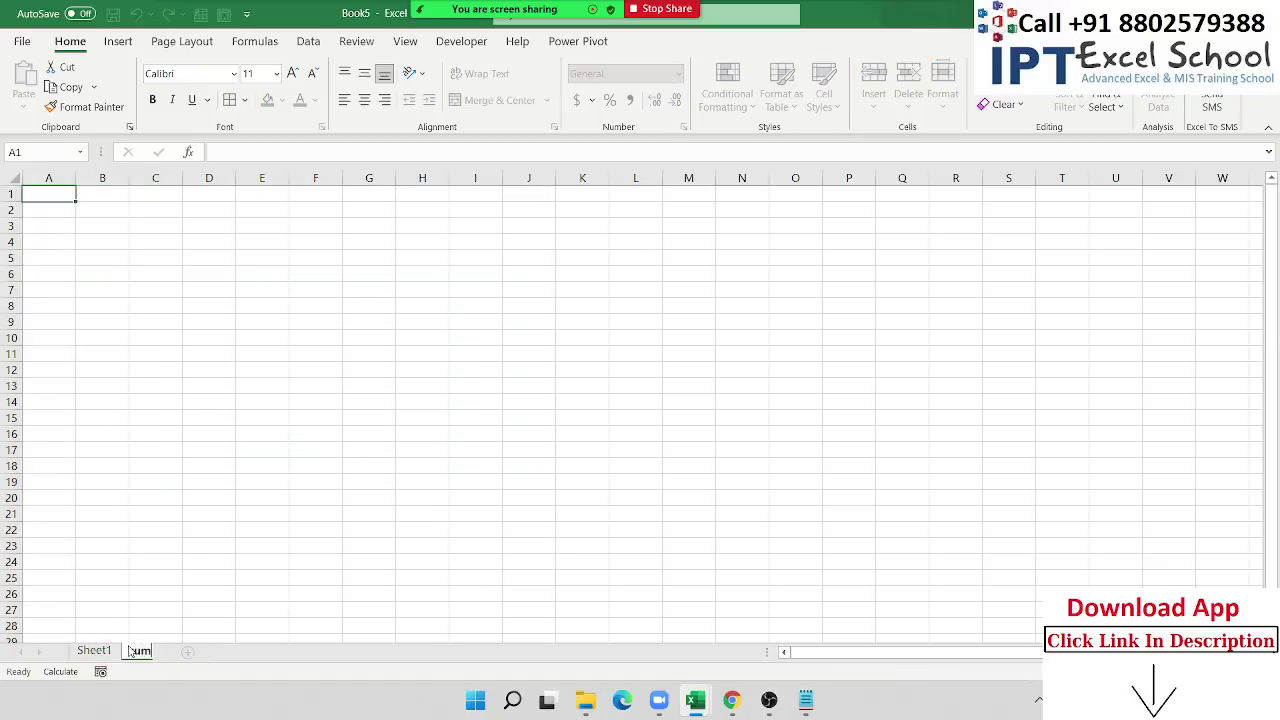
pyautogui.write('mmary')
# Step: Finish naming the sheet summary and enter the label Select Name in A3
pyautogui.click(82, 256)
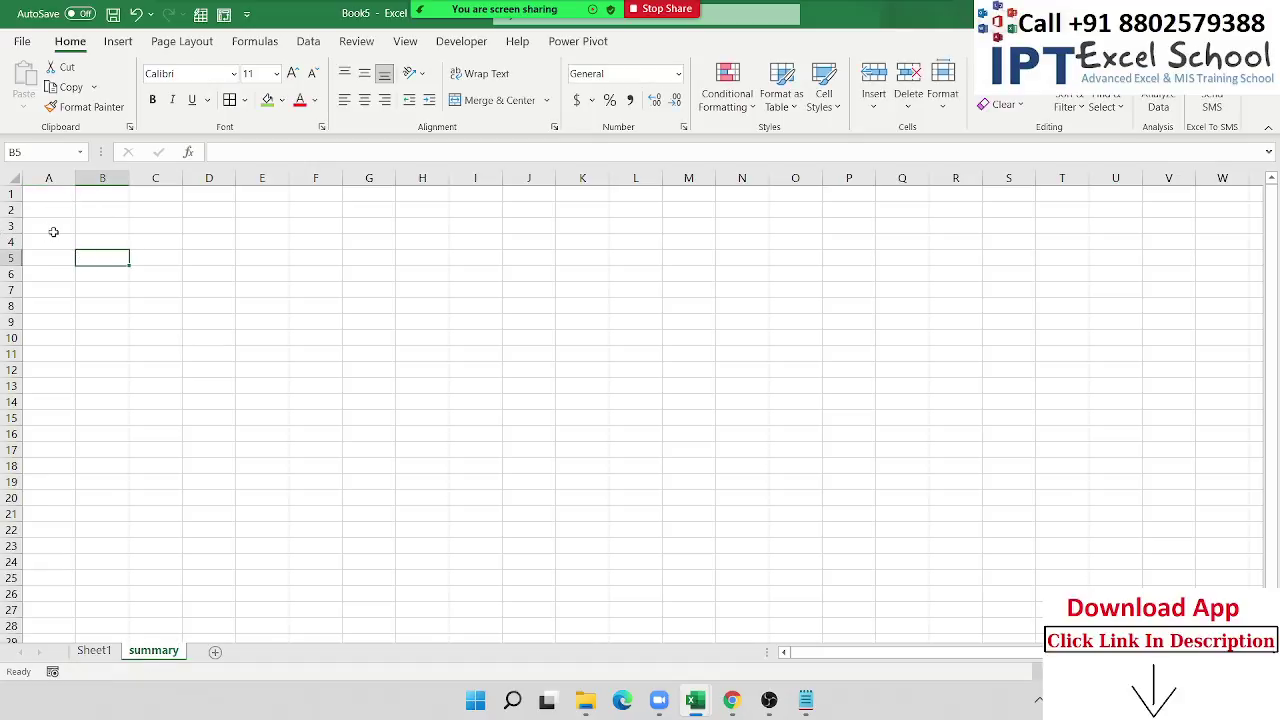
pyautogui.click(54, 232)
pyautogui.write('Sel')
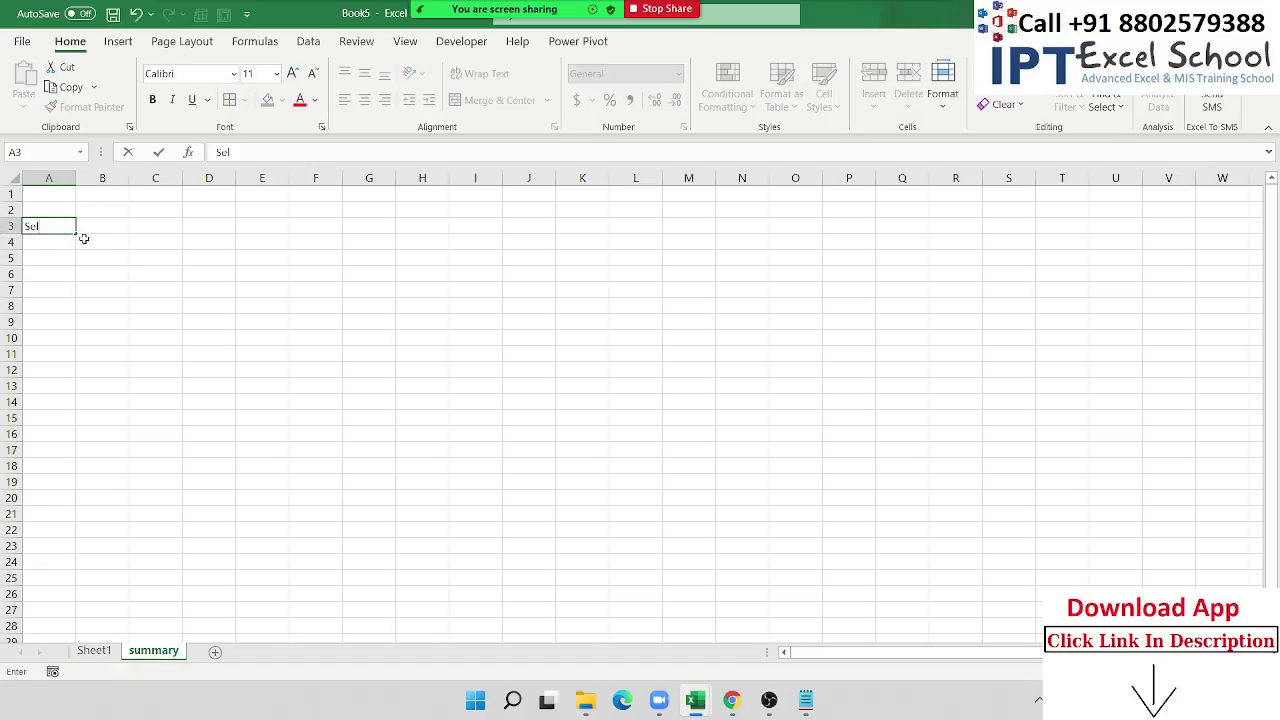
pyautogui.write('ect Name')
pyautogui.press('Return')
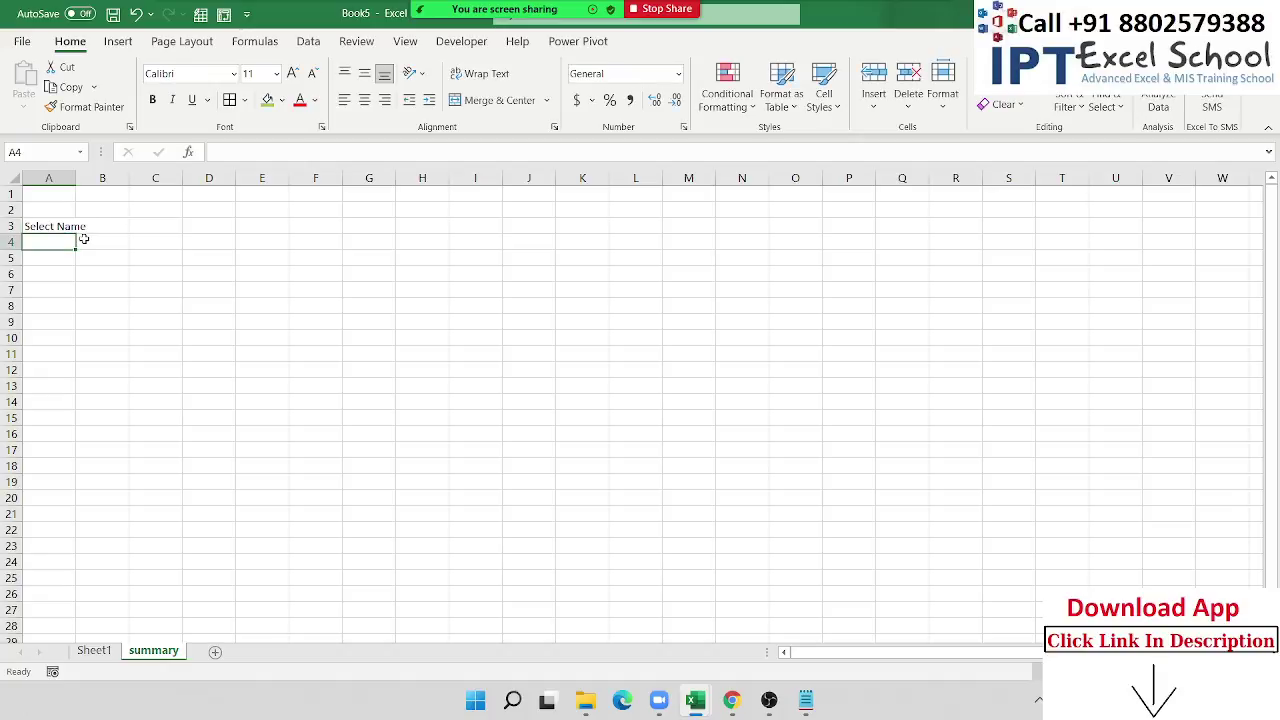
# Step: Autofit column A to the label, widen column B to about 83 pixels, and select B3
pyautogui.doubleClick(76, 178)
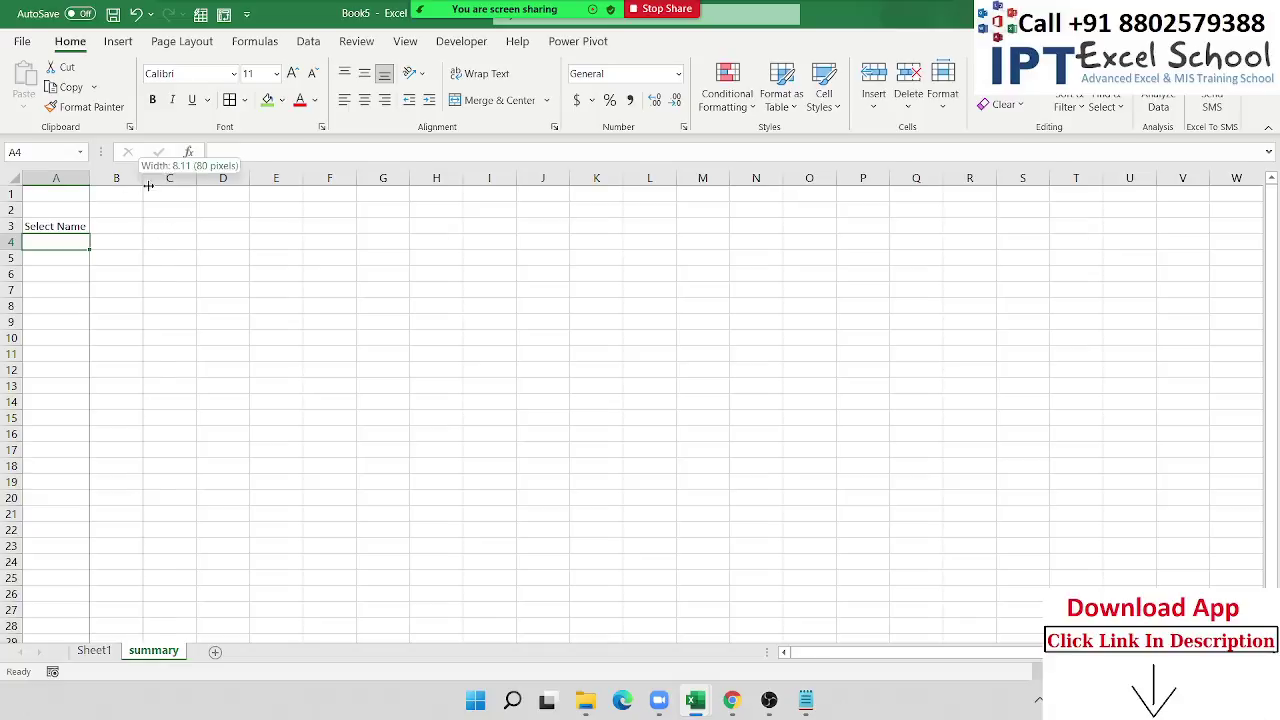
pyautogui.moveTo(143, 179); pyautogui.dragTo(172, 179)
pyautogui.click(122, 226)
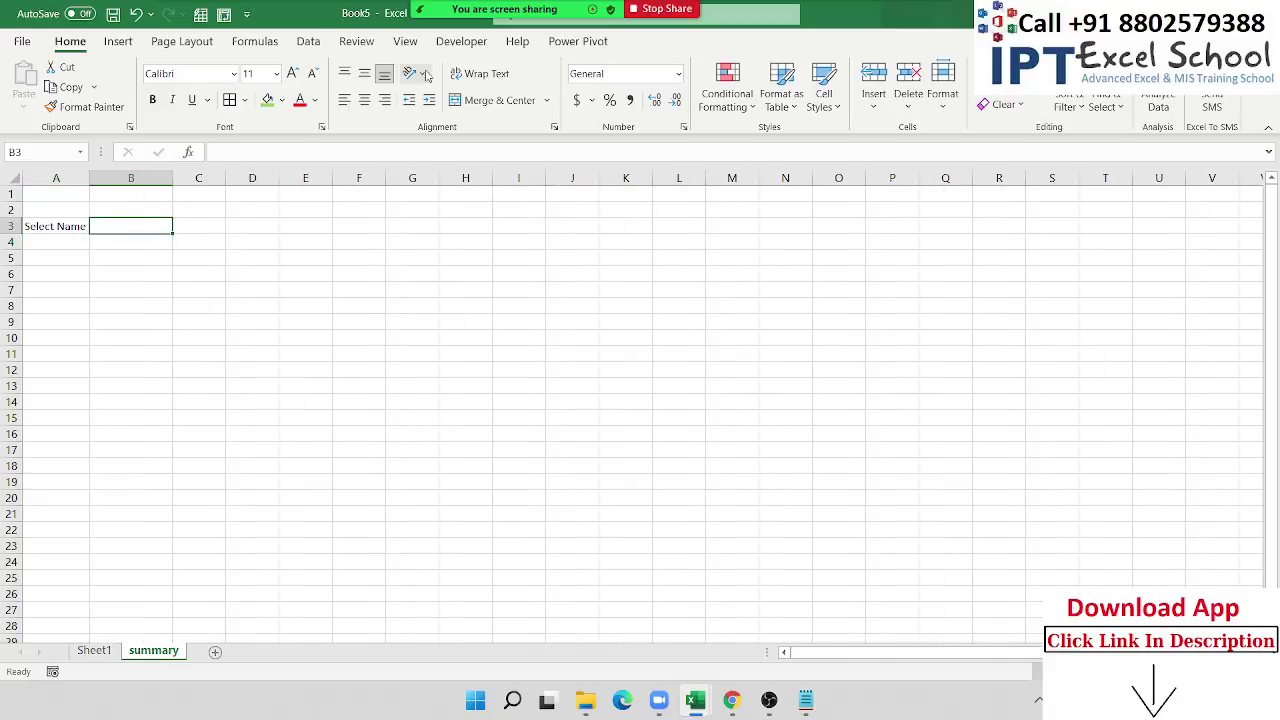
pyautogui.click(309, 42)
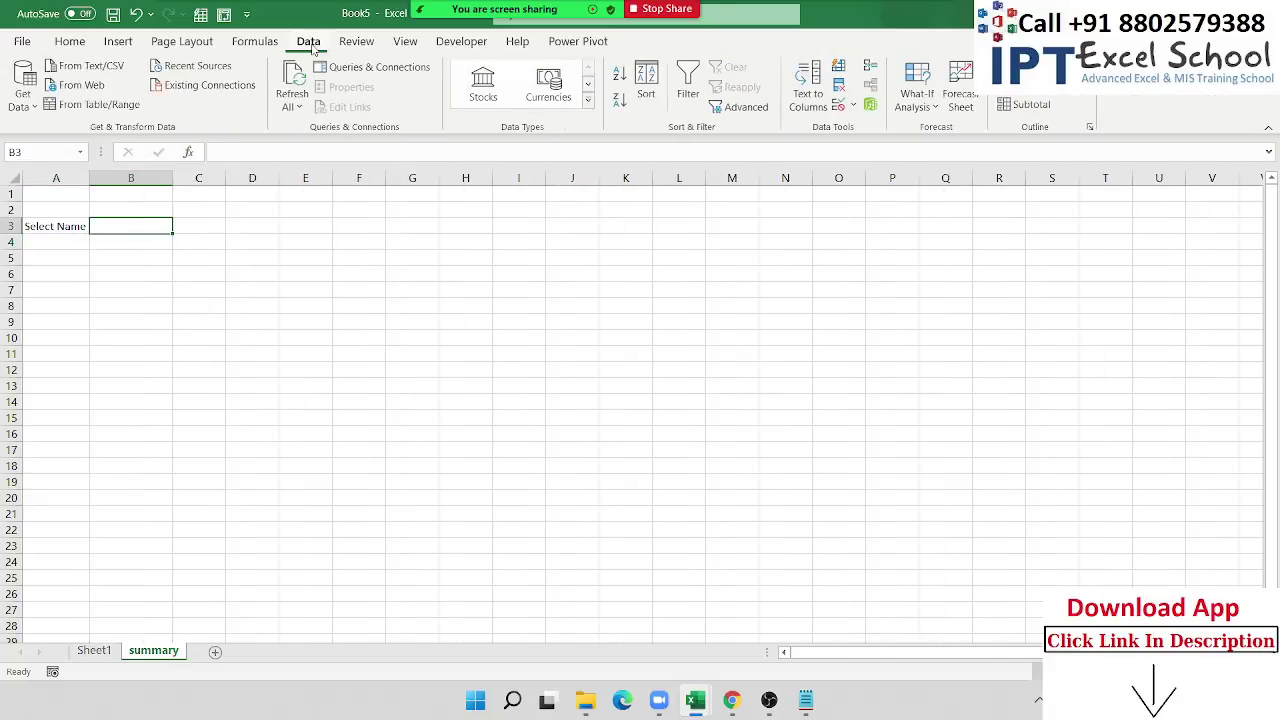
# Step: Add Data Validation to B3 as a List with source Name,Month
pyautogui.click(840, 105)
pyautogui.moveTo(253, 224); pyautogui.dragTo(538, 242)
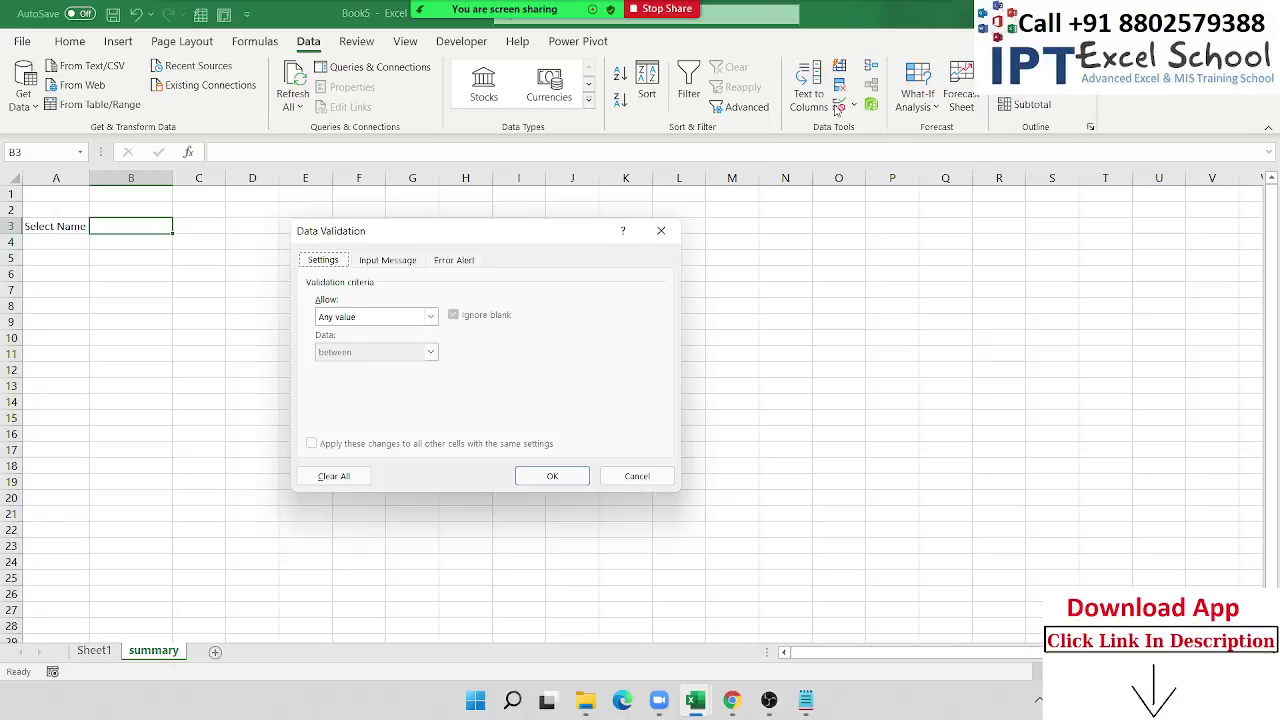
pyautogui.click(361, 319)
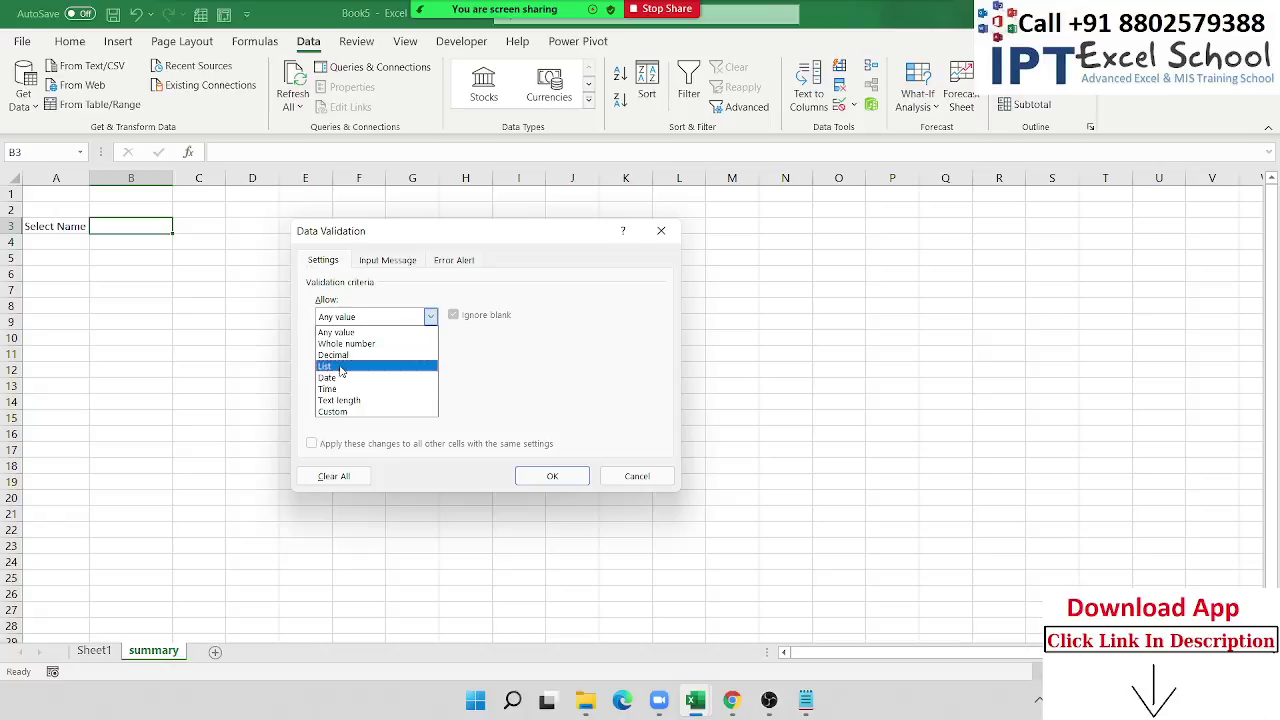
pyautogui.click(343, 366)
pyautogui.write('Name,Month')
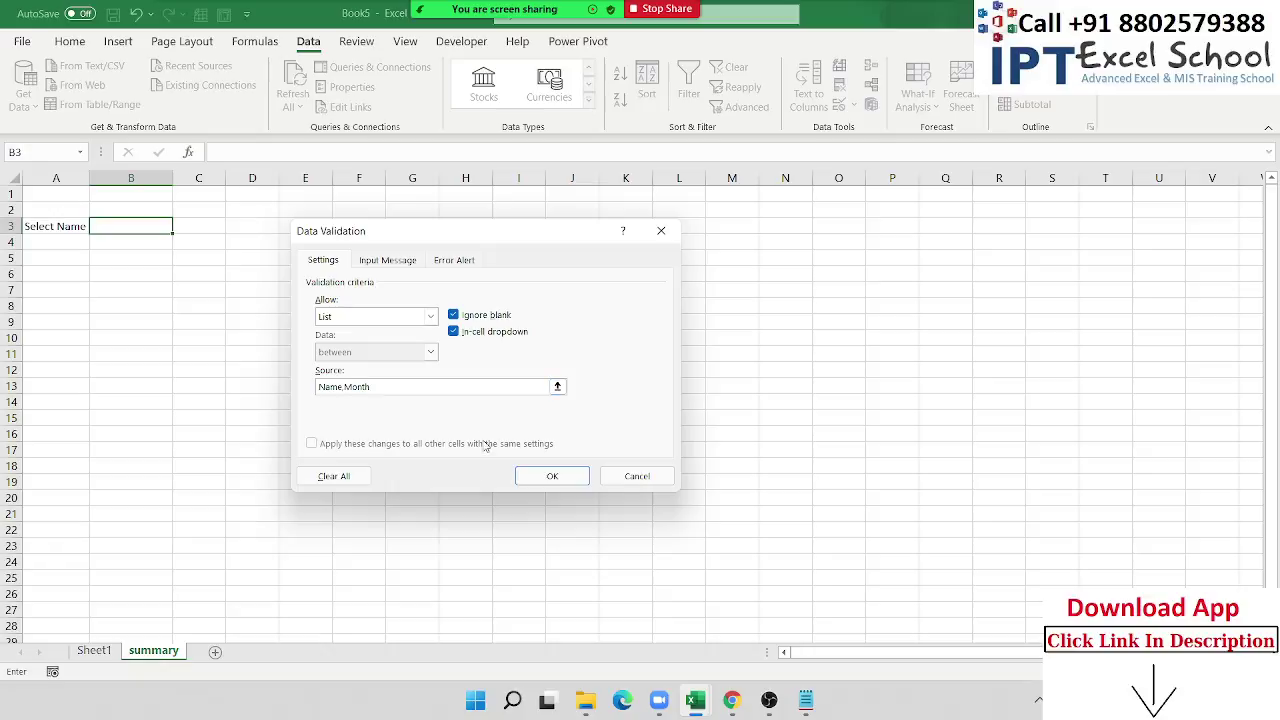
pyautogui.click(556, 477)
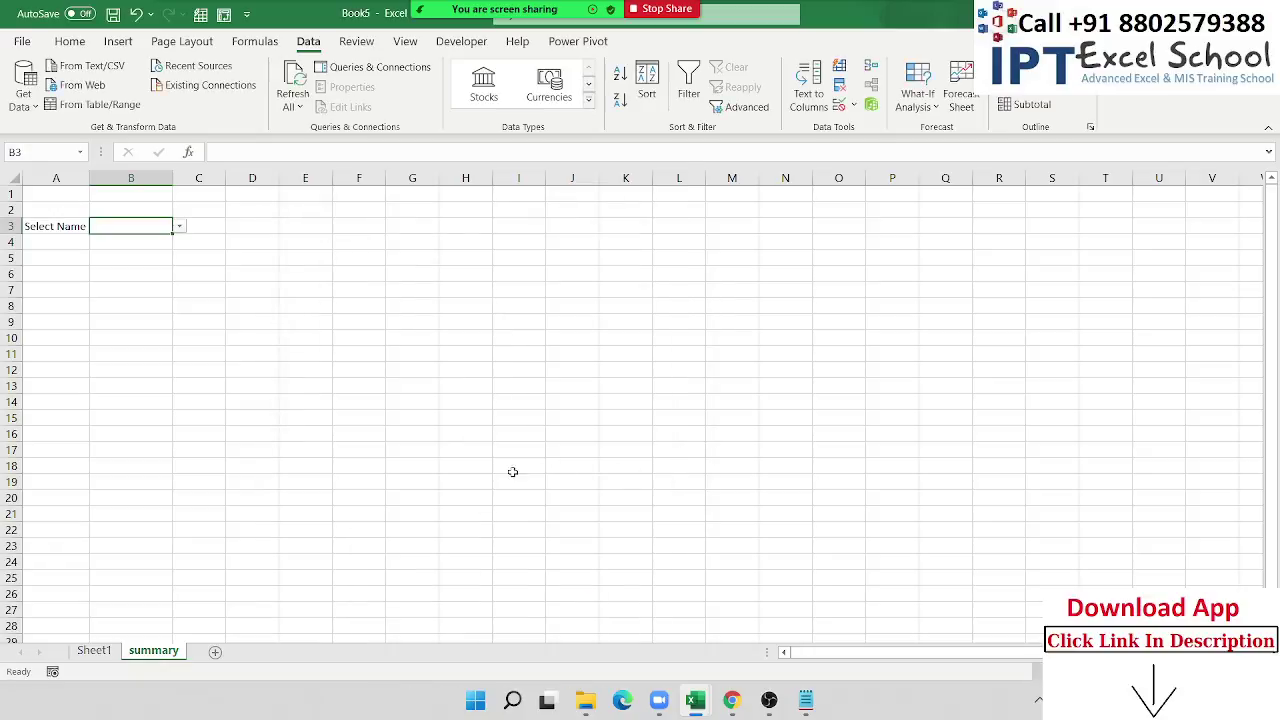
# Step: Test B3's dropdown by switching between Name and Month, leaving it on Name
pyautogui.click(178, 227)
pyautogui.click(164, 245)
pyautogui.click(178, 227)
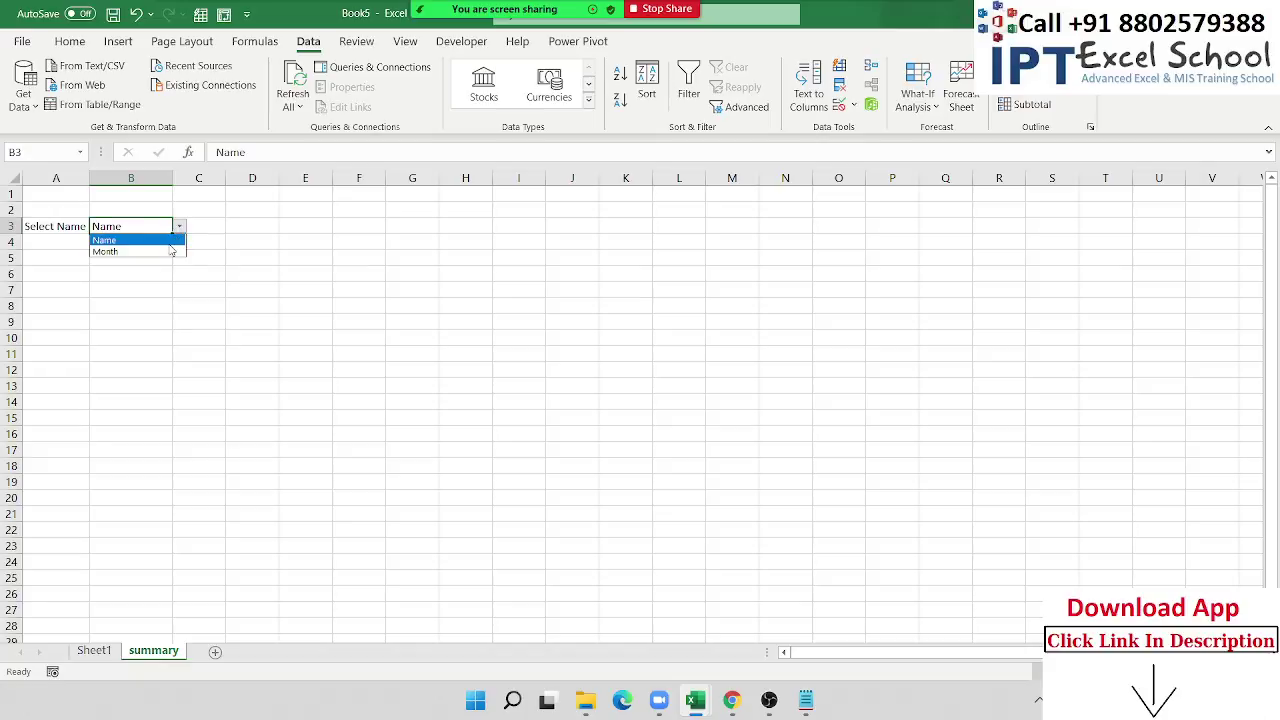
pyautogui.click(168, 240)
pyautogui.click(176, 212)
pyautogui.click(156, 222)
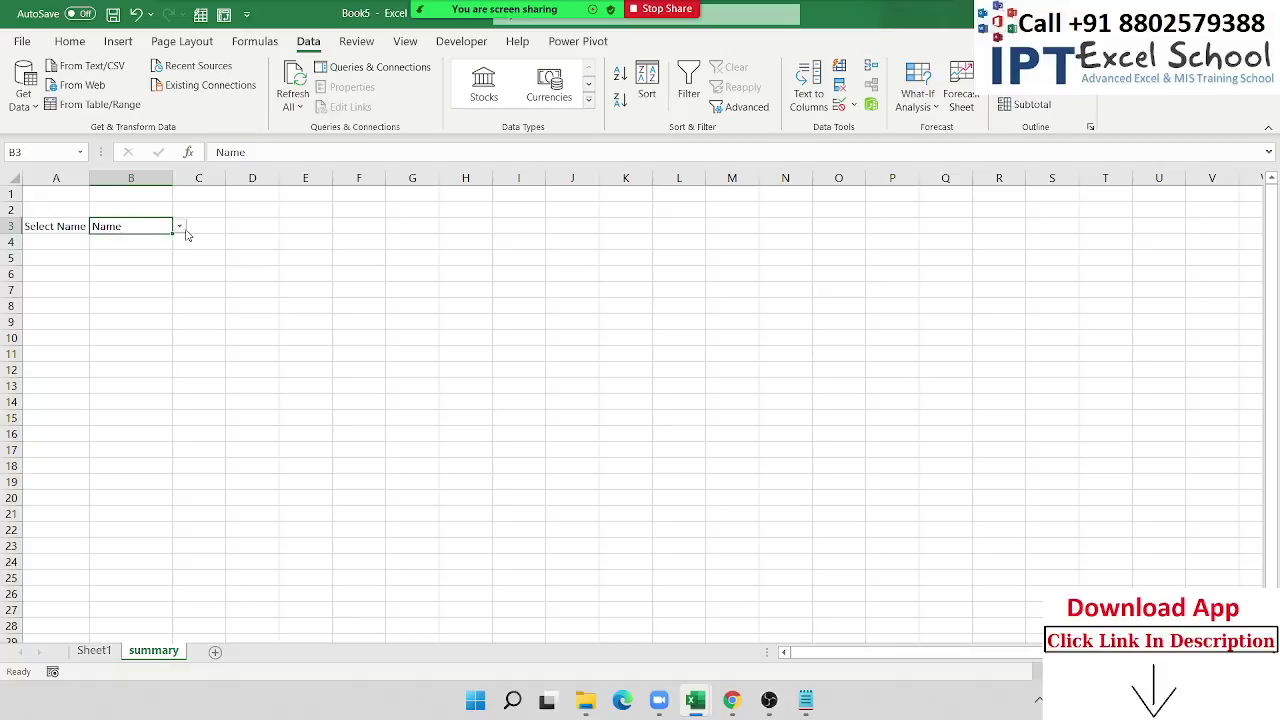
pyautogui.click(180, 228)
pyautogui.click(176, 253)
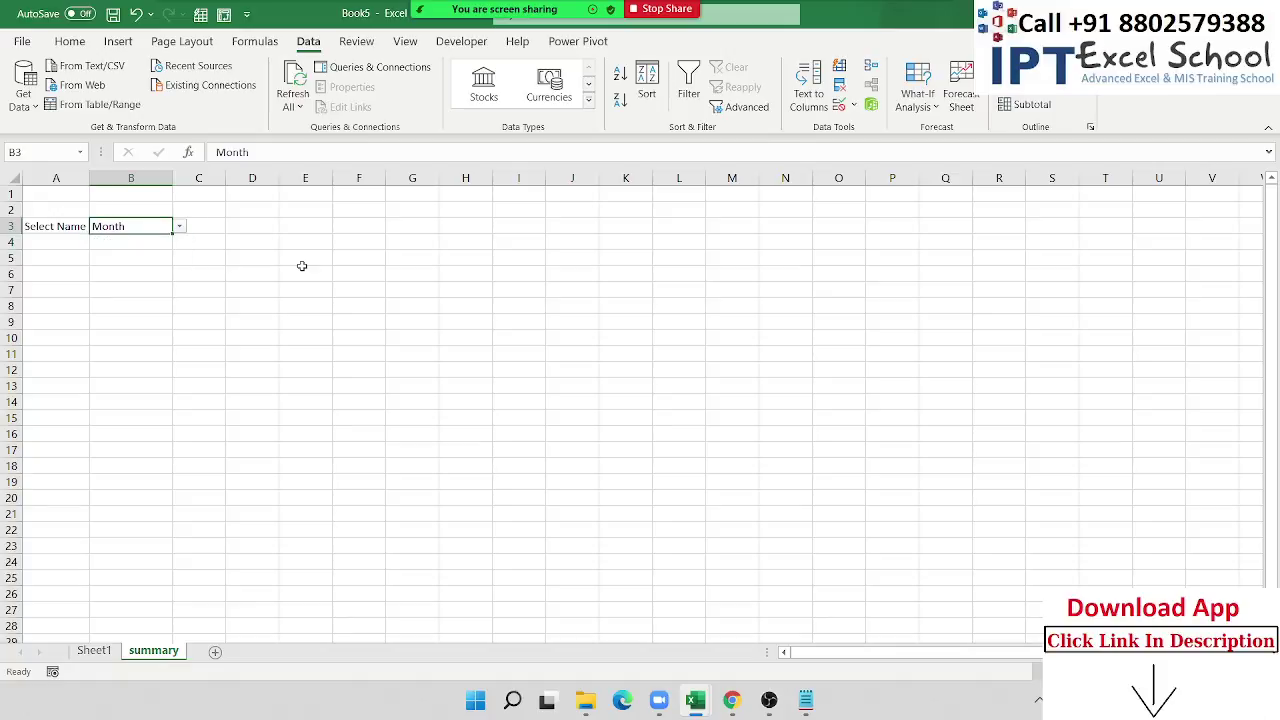
pyautogui.click(181, 230)
pyautogui.click(120, 240)
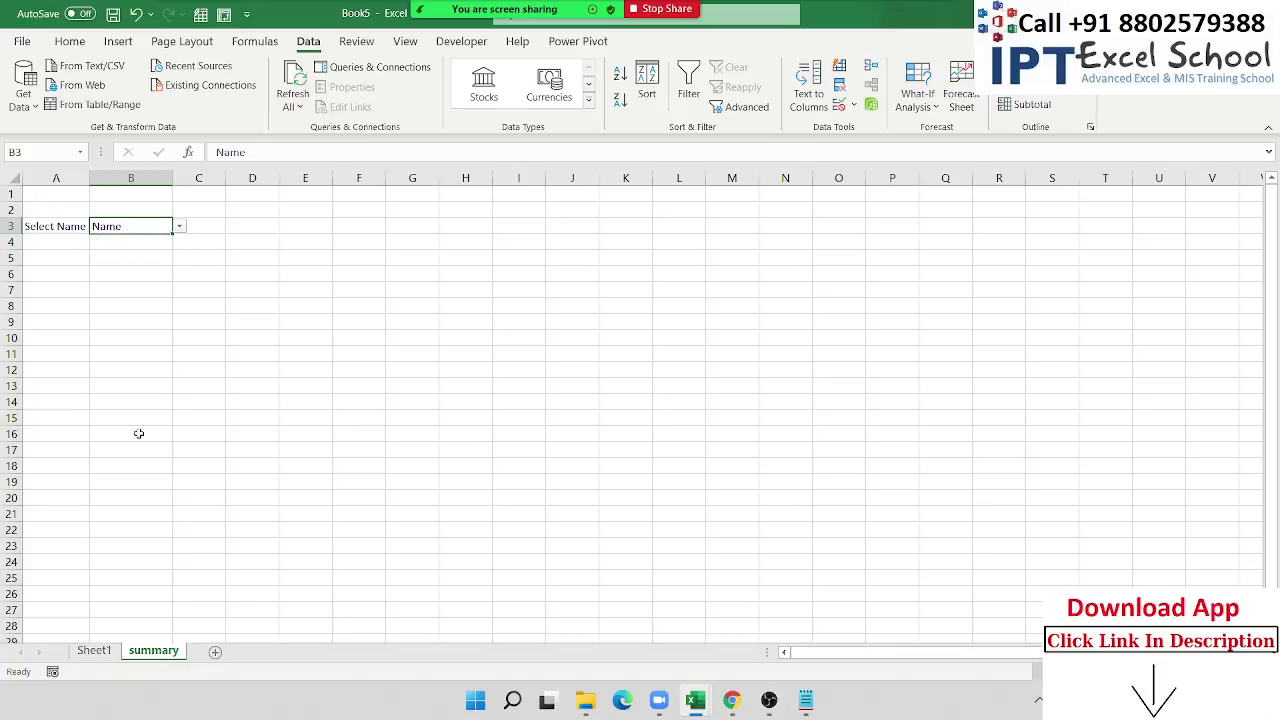
pyautogui.click(94, 651)
# Step: Copy Sheet1's data tables A4:B34, paste them back in place, and select A3
pyautogui.scroll(4, 60, 238)
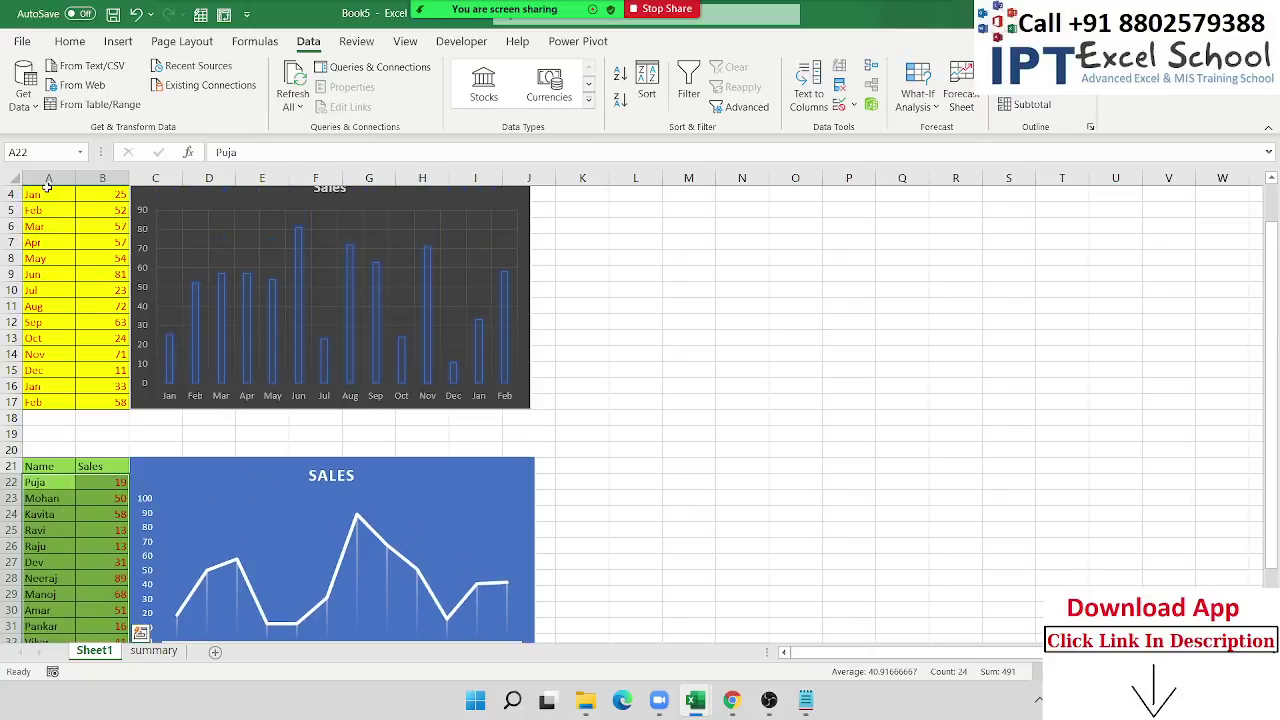
pyautogui.moveTo(47, 190); pyautogui.dragTo(100, 640)
pyautogui.hotkey('ctrl', 'c')
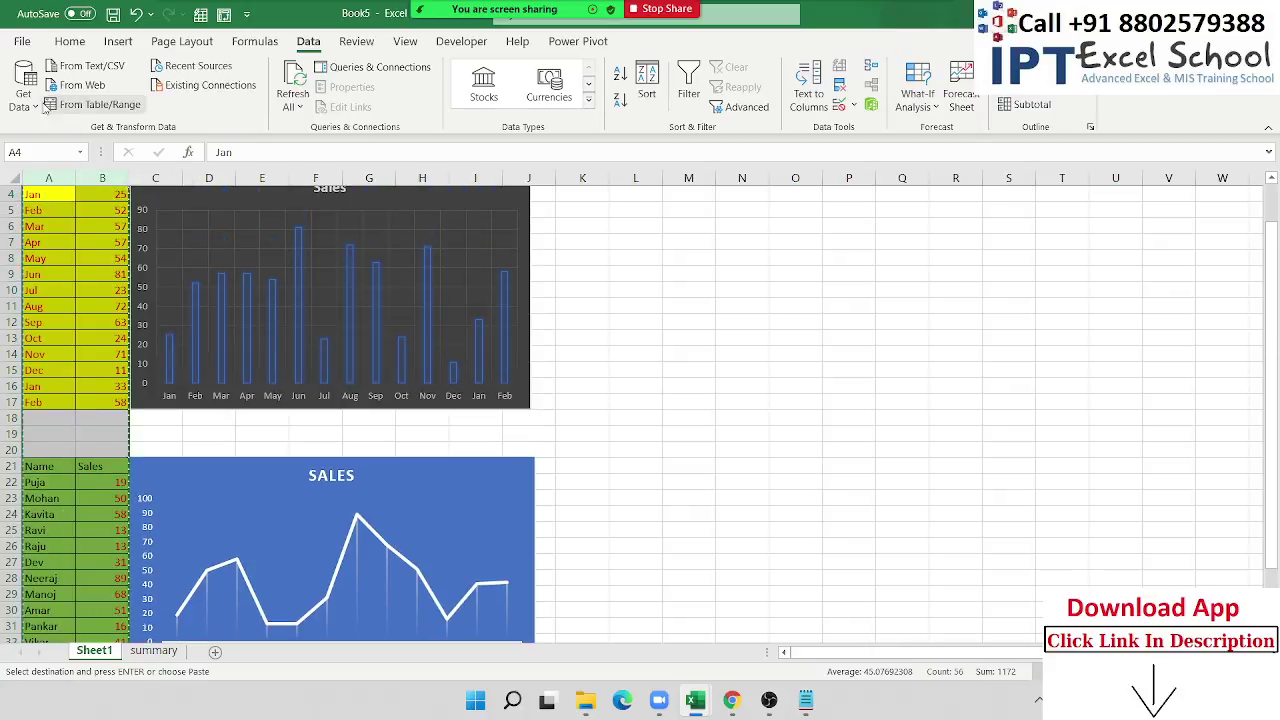
pyautogui.click(68, 41)
pyautogui.click(24, 104)
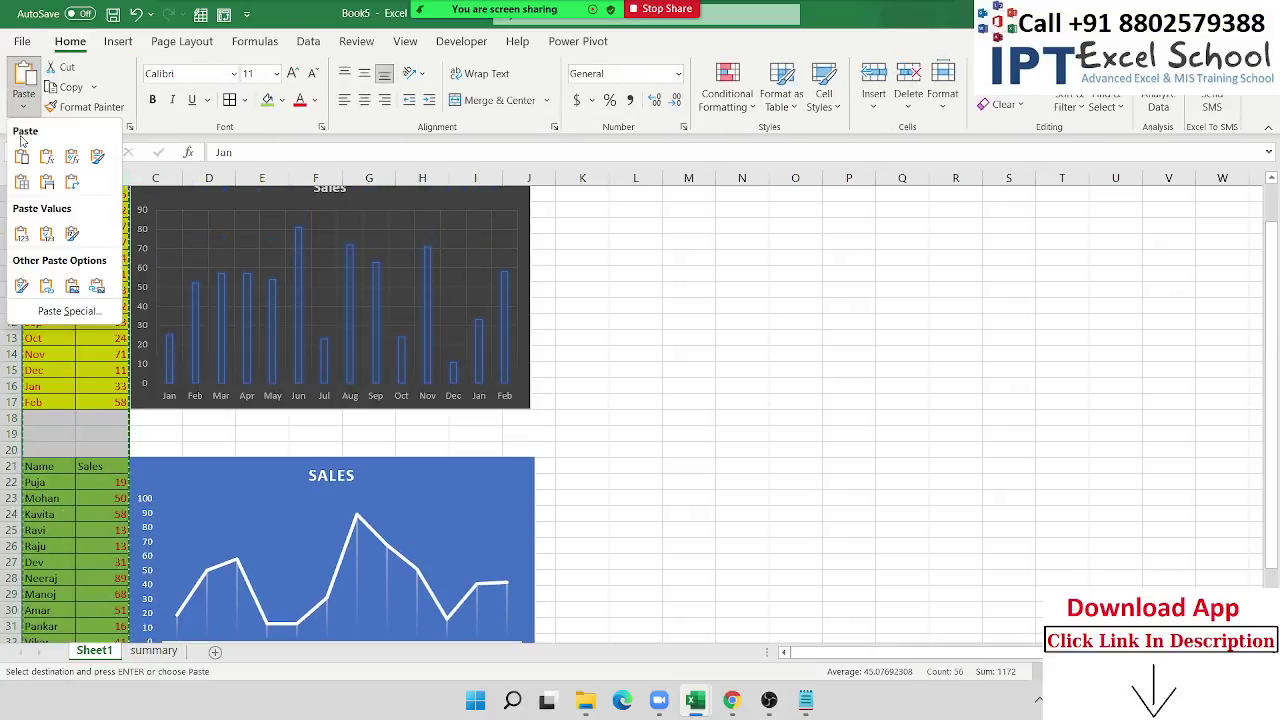
pyautogui.click(21, 157)
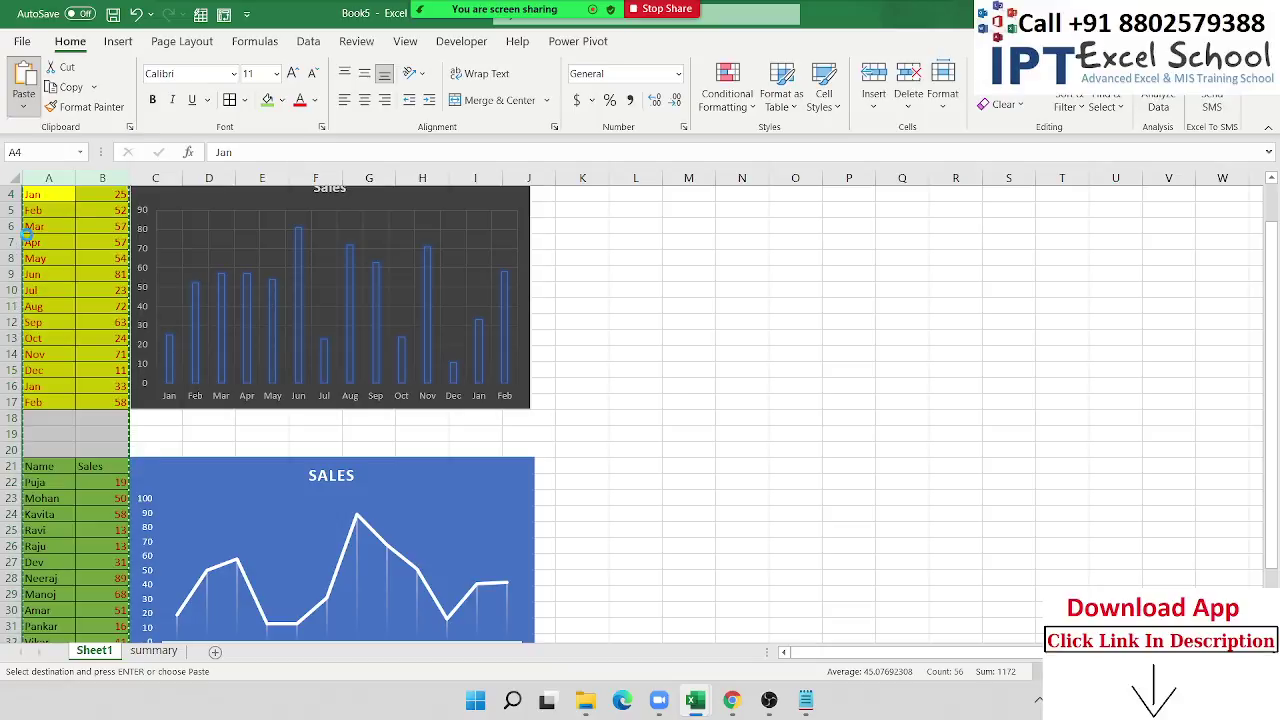
pyautogui.click(34, 291)
pyautogui.press('Escape')
pyautogui.scroll(1, 40, 260)
pyautogui.click(47, 228)
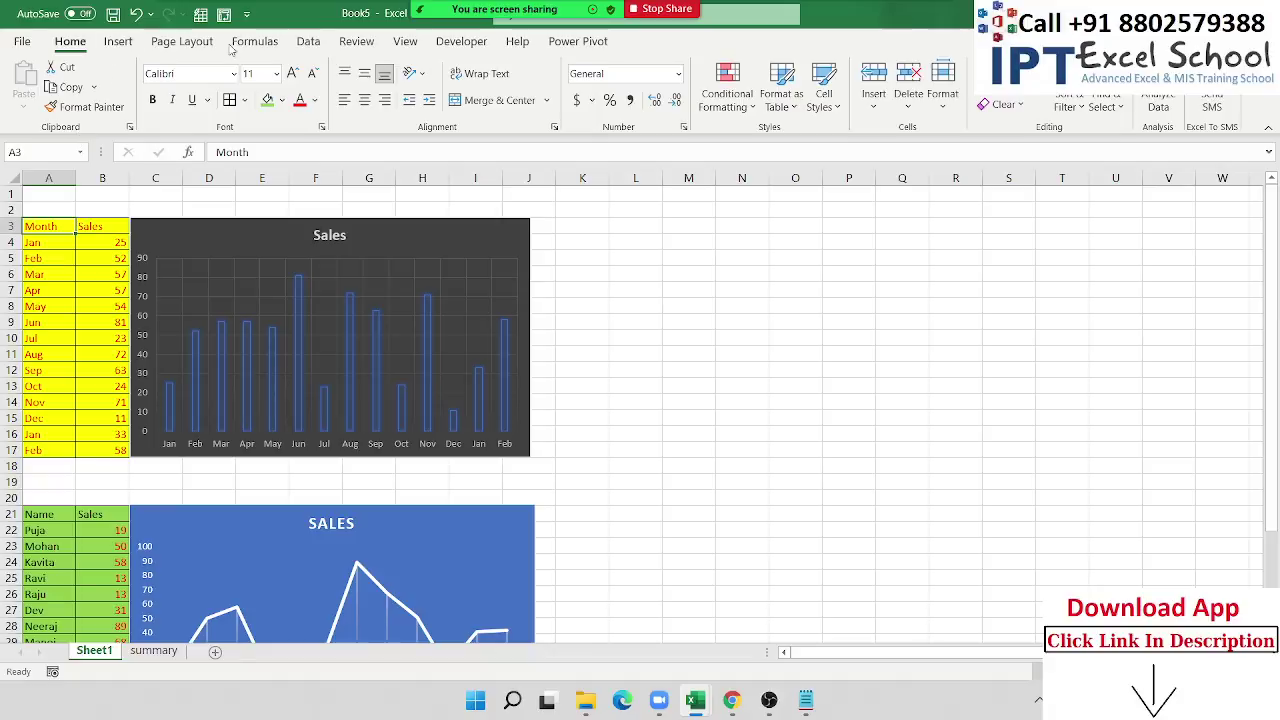
# Step: Hide Sheet1's gridlines and copy the Month/Sales table and chart range A3:J17
pyautogui.click(182, 41)
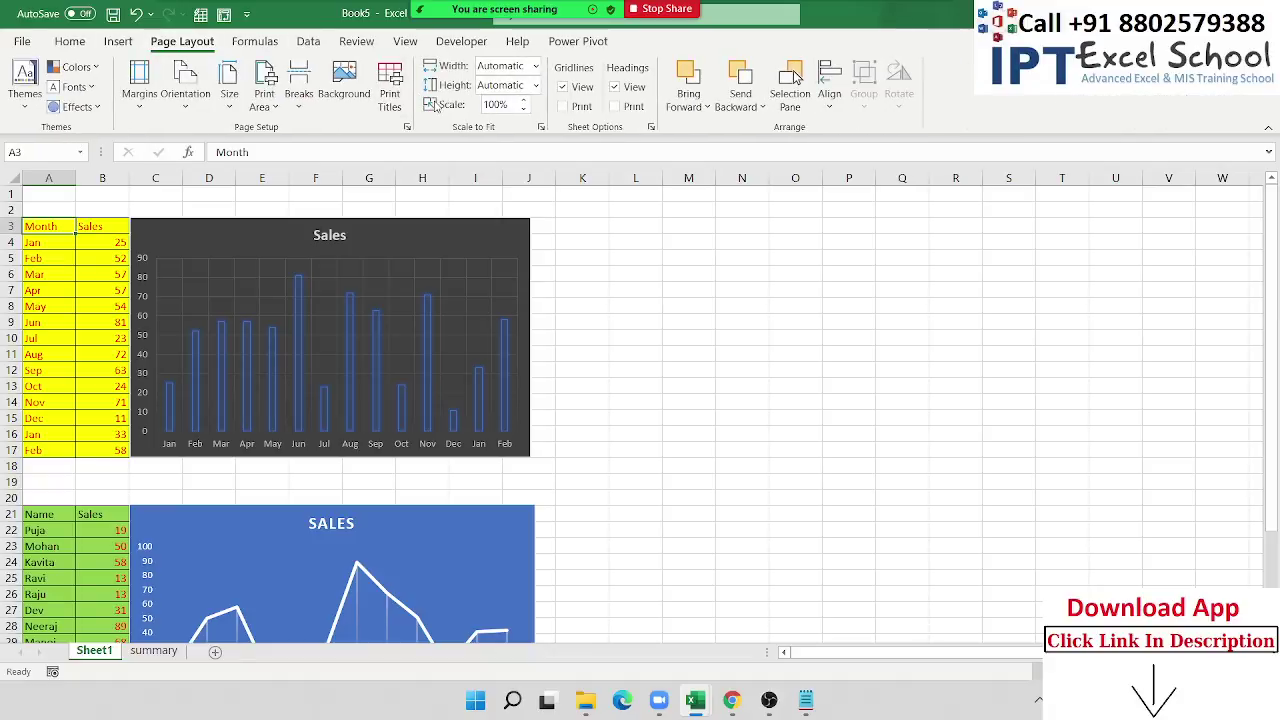
pyautogui.click(581, 90)
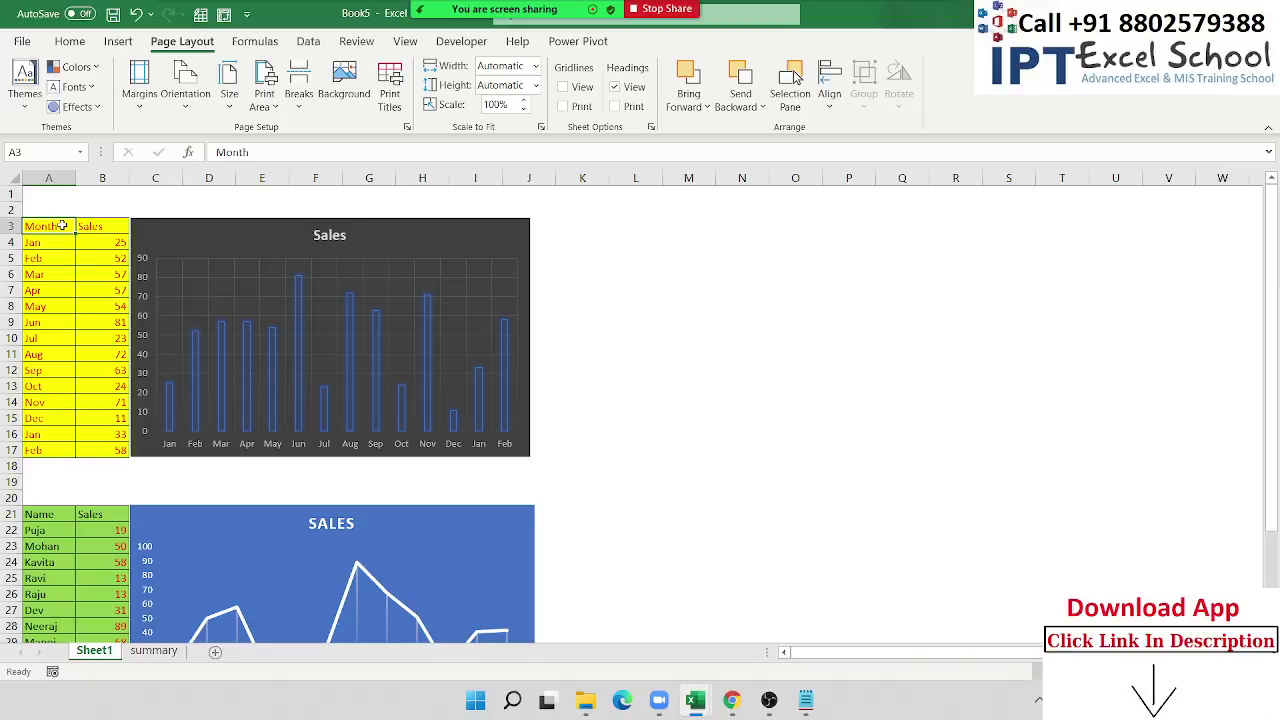
pyautogui.moveTo(62, 226); pyautogui.dragTo(521, 450)
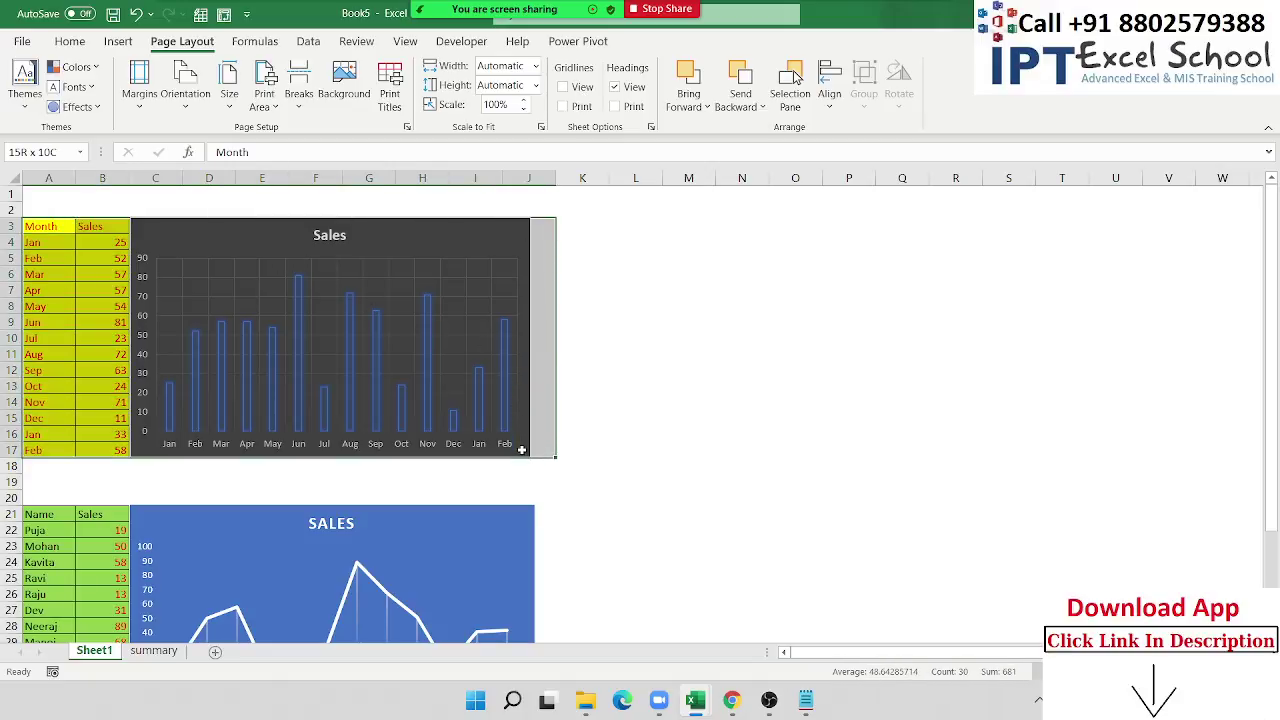
pyautogui.hotkey('ctrl', 'c')
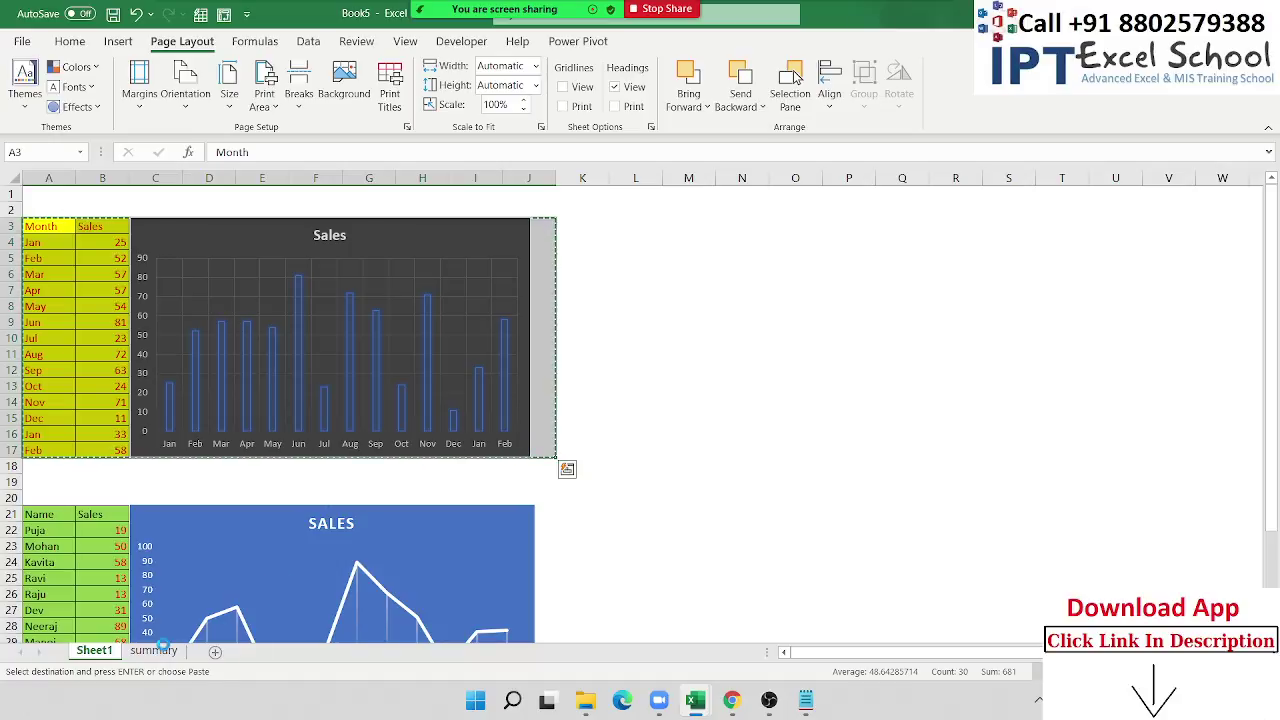
pyautogui.click(155, 650)
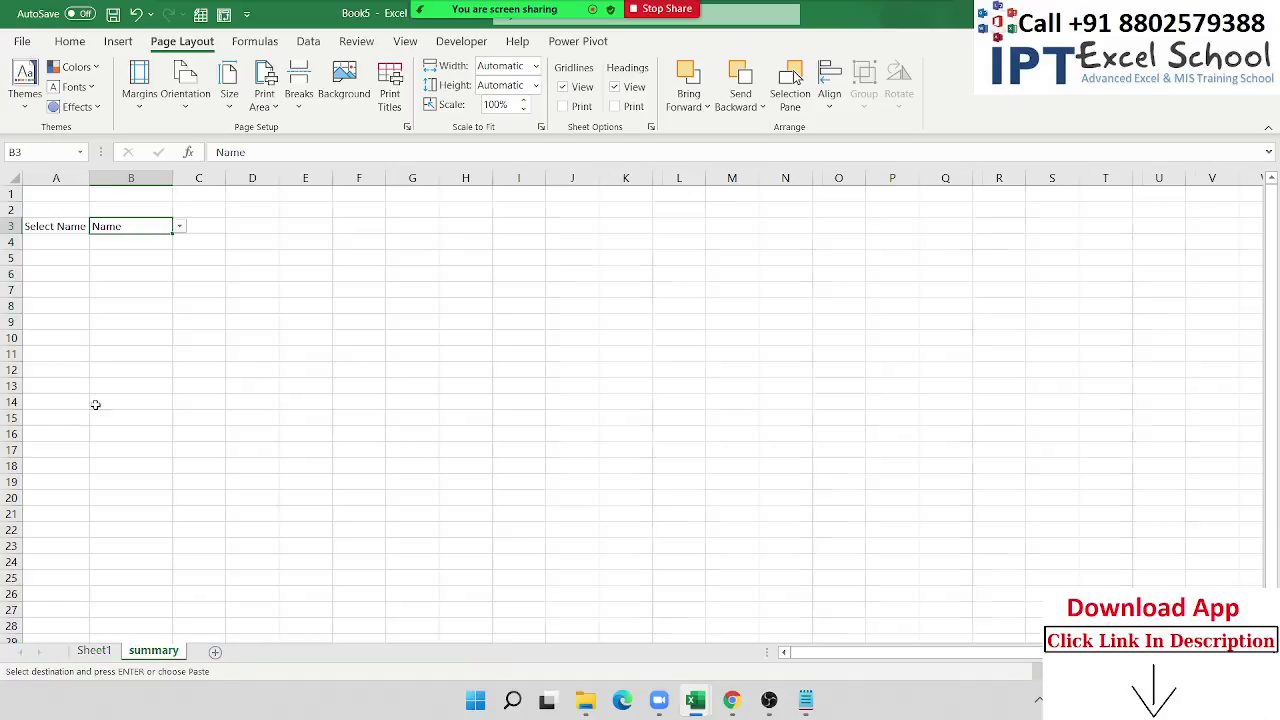
# Step: Paste the copied range as a linked picture at A7 and nudge it slightly right
pyautogui.click(79, 284)
pyautogui.click(70, 41)
pyautogui.click(23, 107)
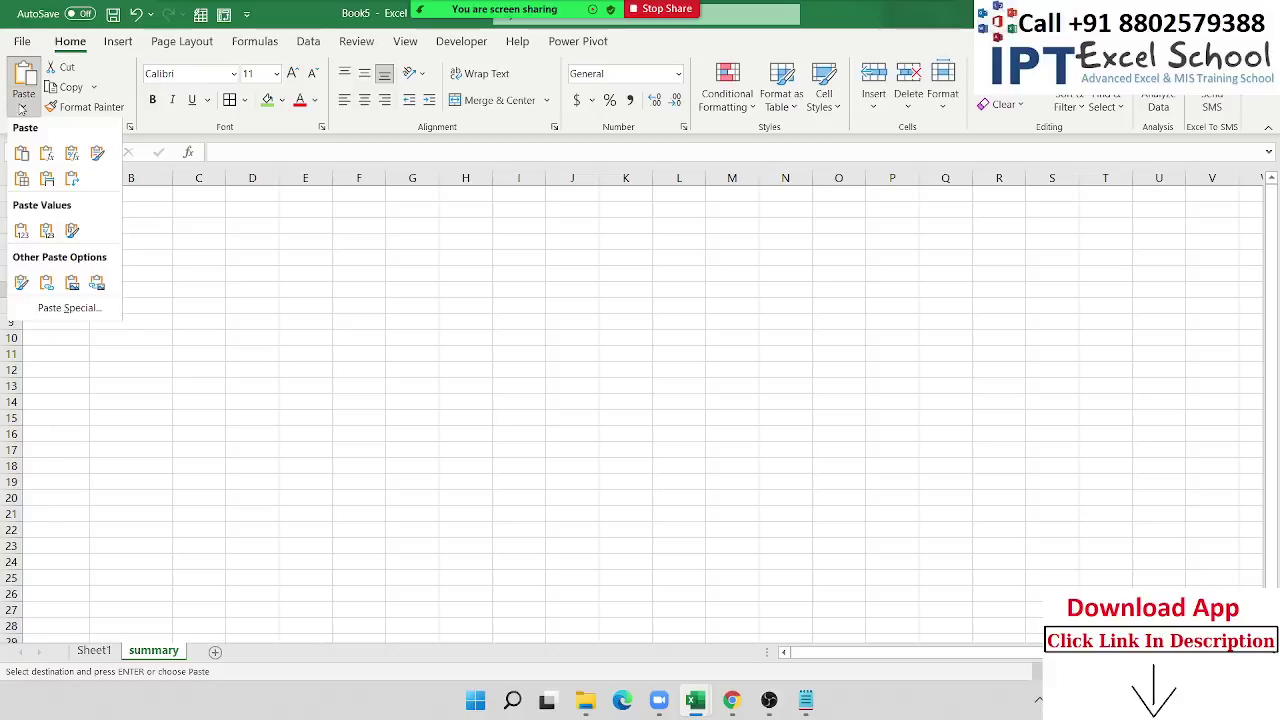
pyautogui.click(98, 288)
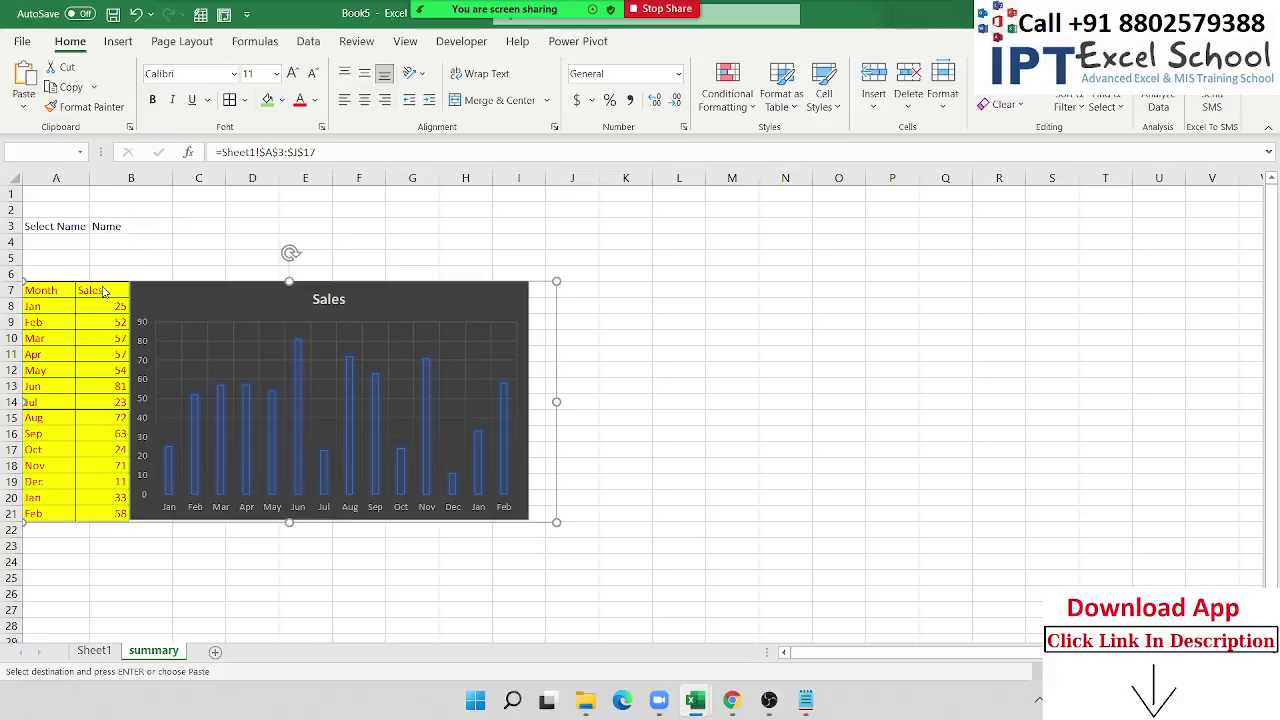
pyautogui.moveTo(112, 289); pyautogui.dragTo(184, 289)
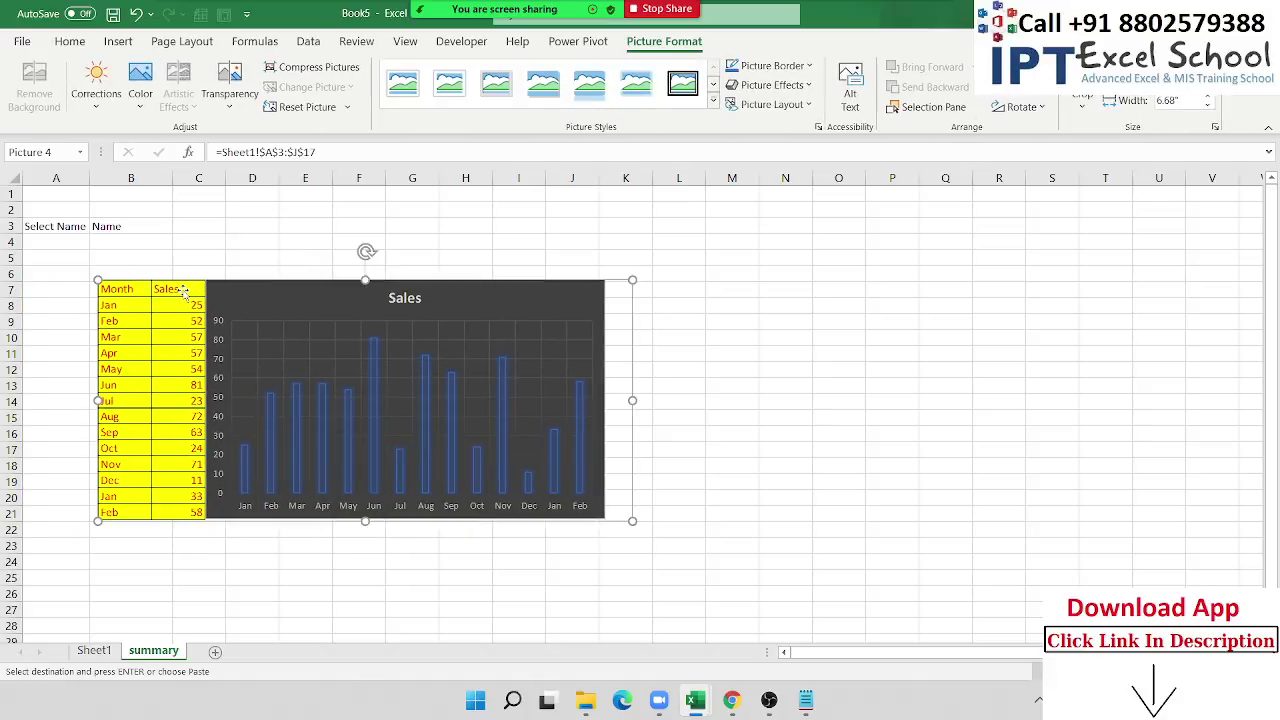
# Step: Compare the linked picture with its Sheet1 source and inspect the Name/Sales table
pyautogui.click(117, 652)
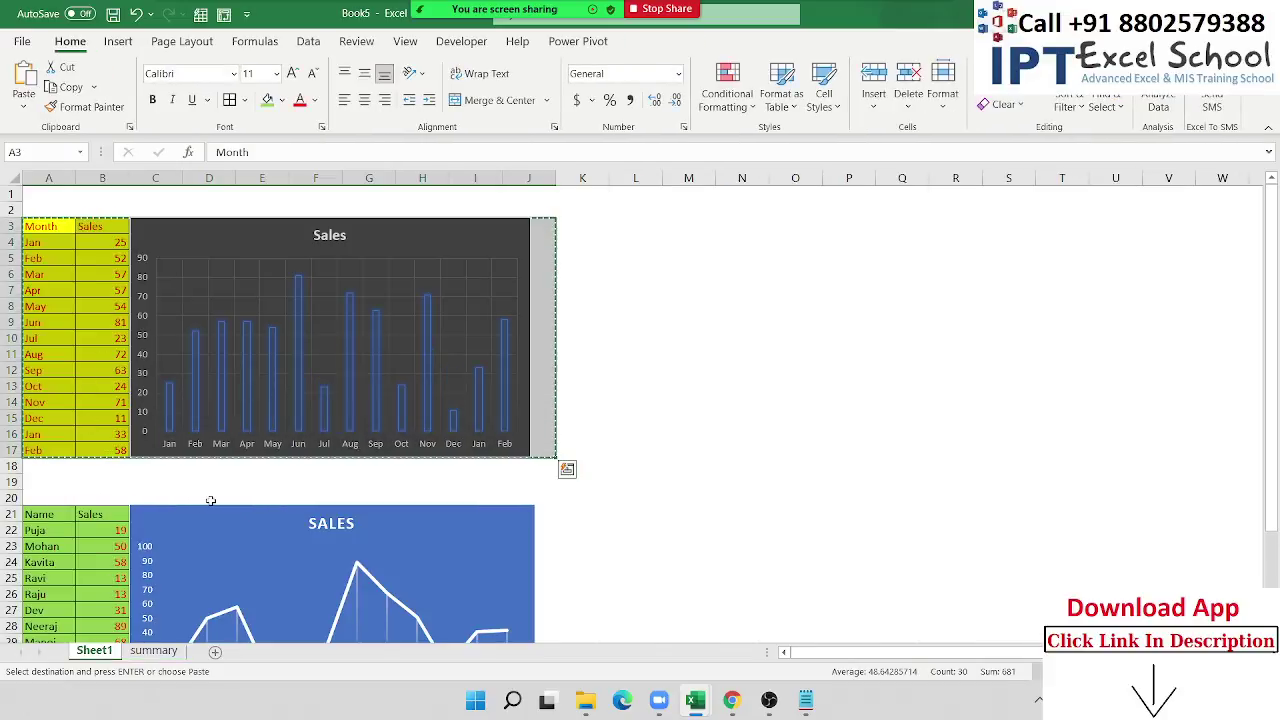
pyautogui.click(153, 651)
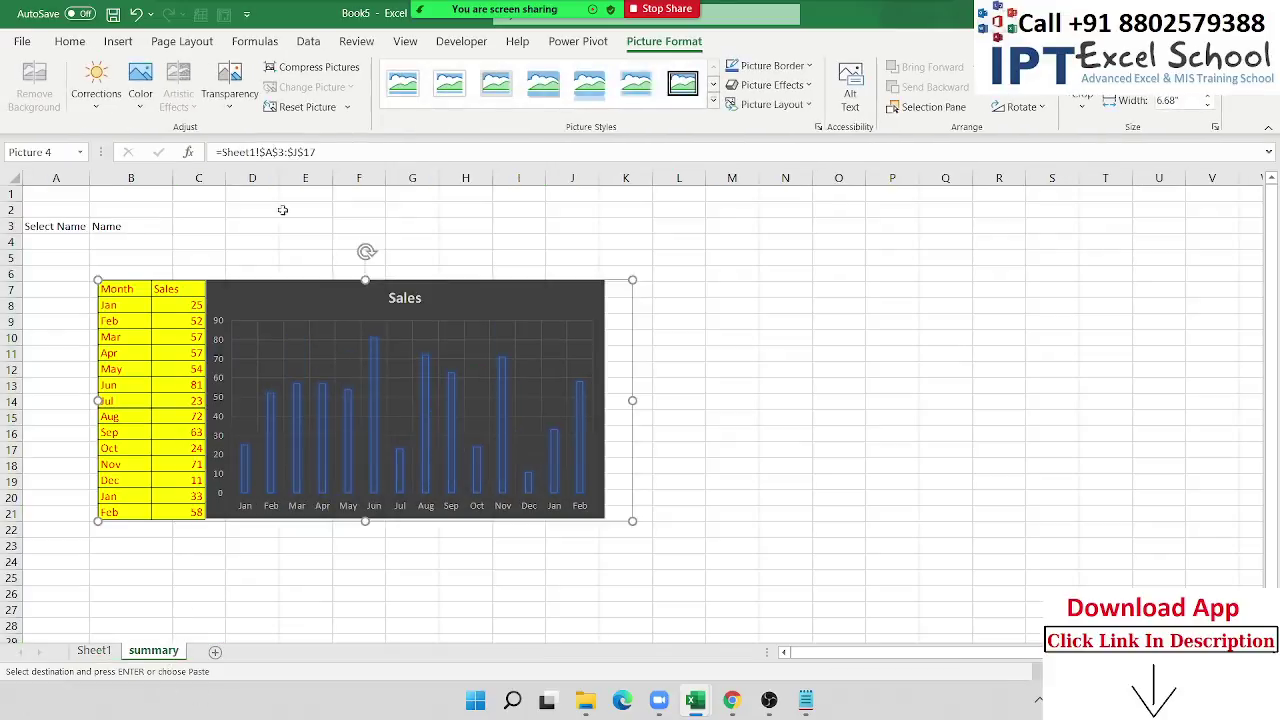
pyautogui.click(140, 226)
pyautogui.click(214, 294)
pyautogui.click(94, 651)
pyautogui.click(36, 467)
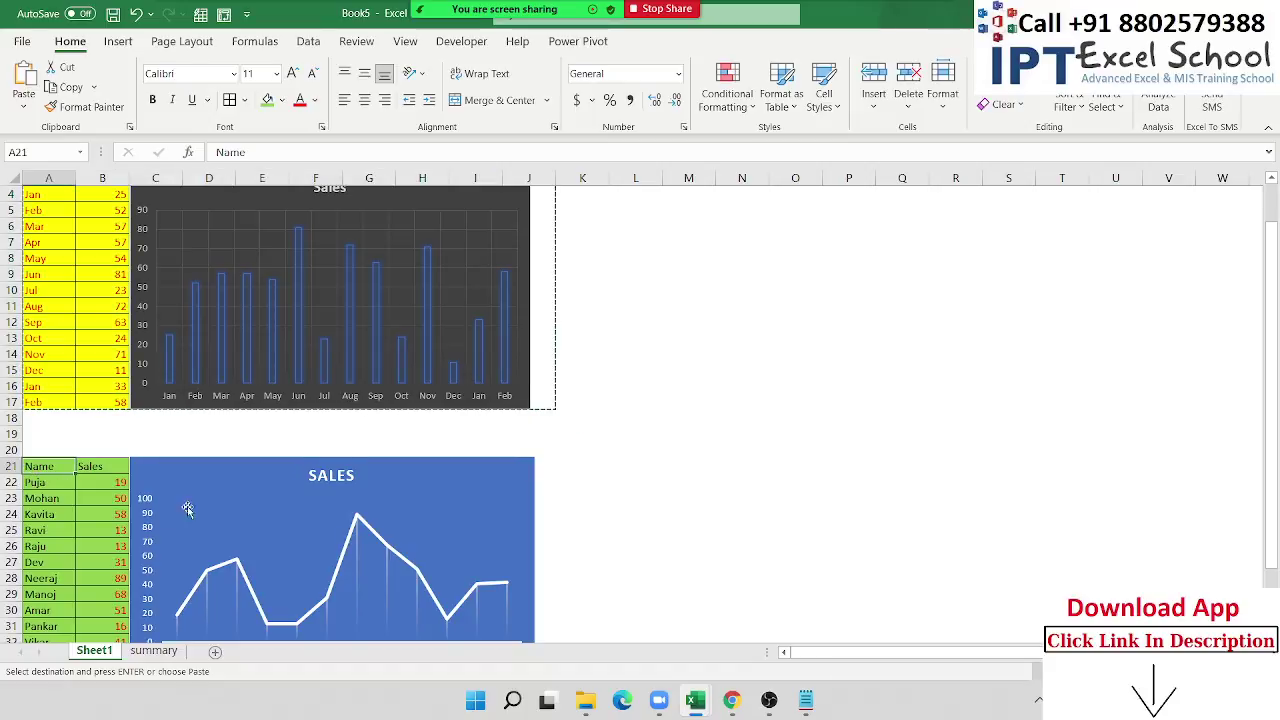
# Step: Change the linked picture's reference to Sheet1!$A$21:$J$34 and deselect it
pyautogui.scroll(-3, 271, 529)
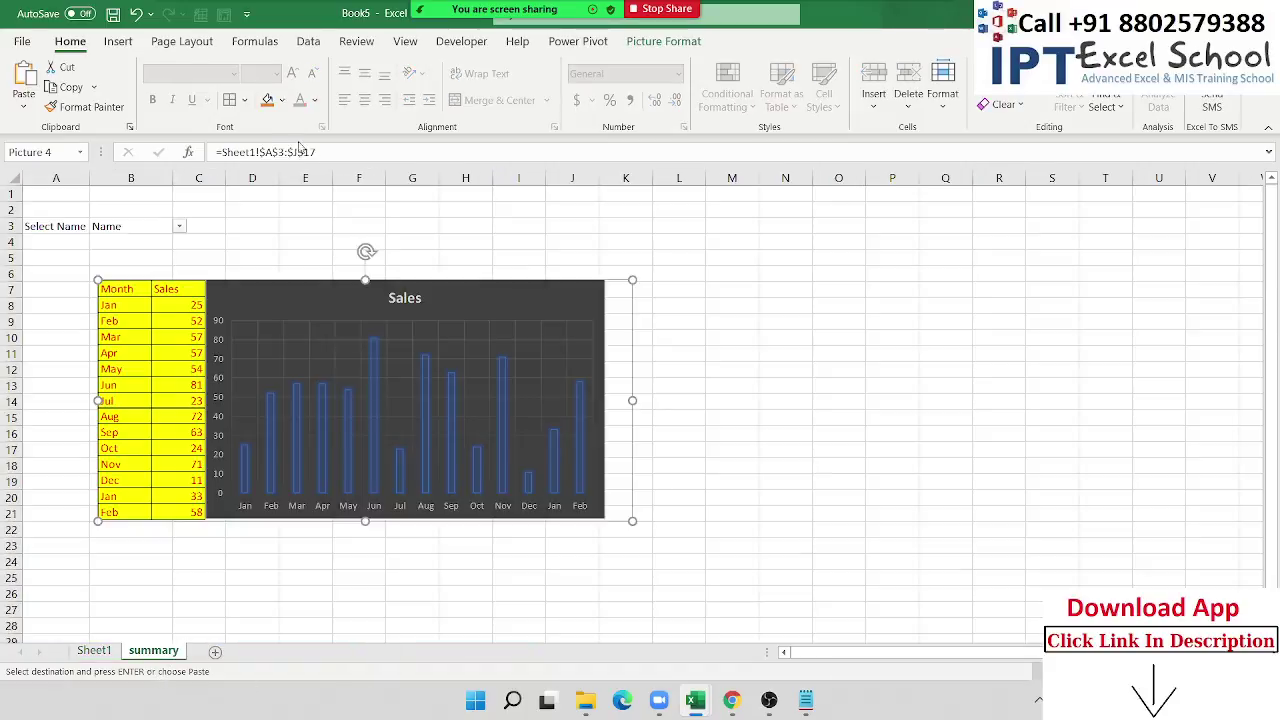
pyautogui.press('BackSpace')
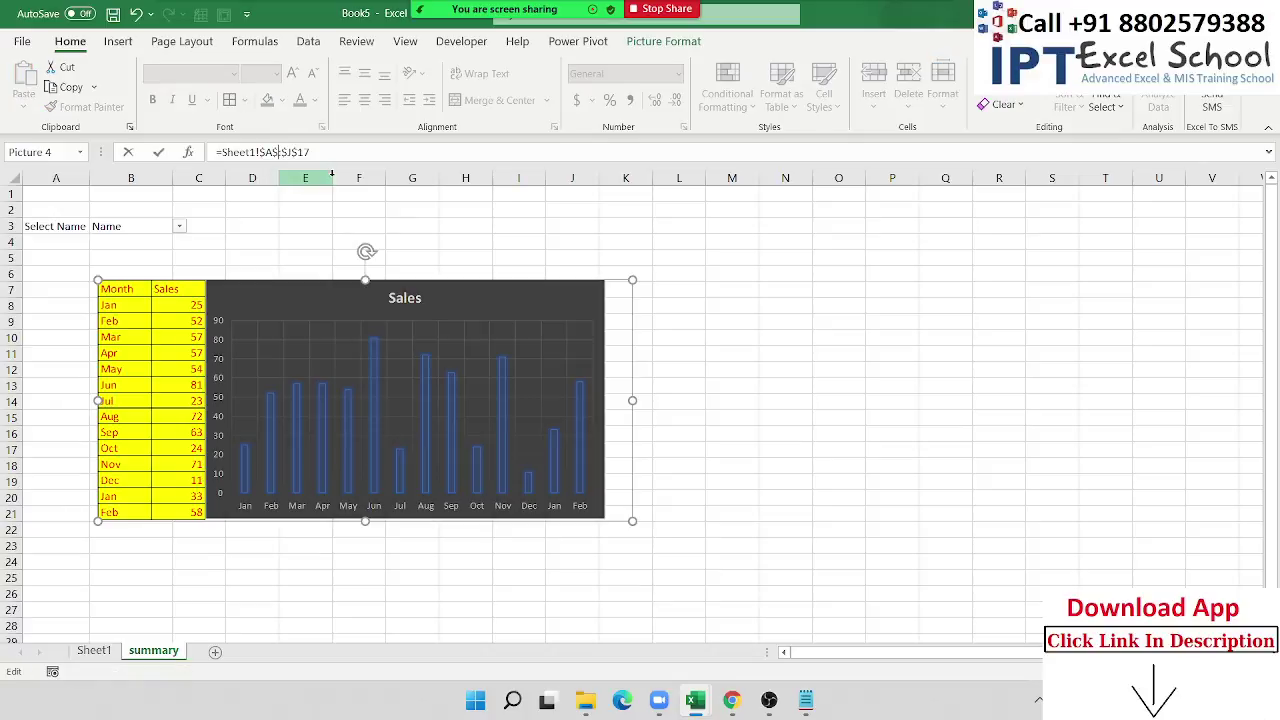
pyautogui.write('21')
pyautogui.press('Return')
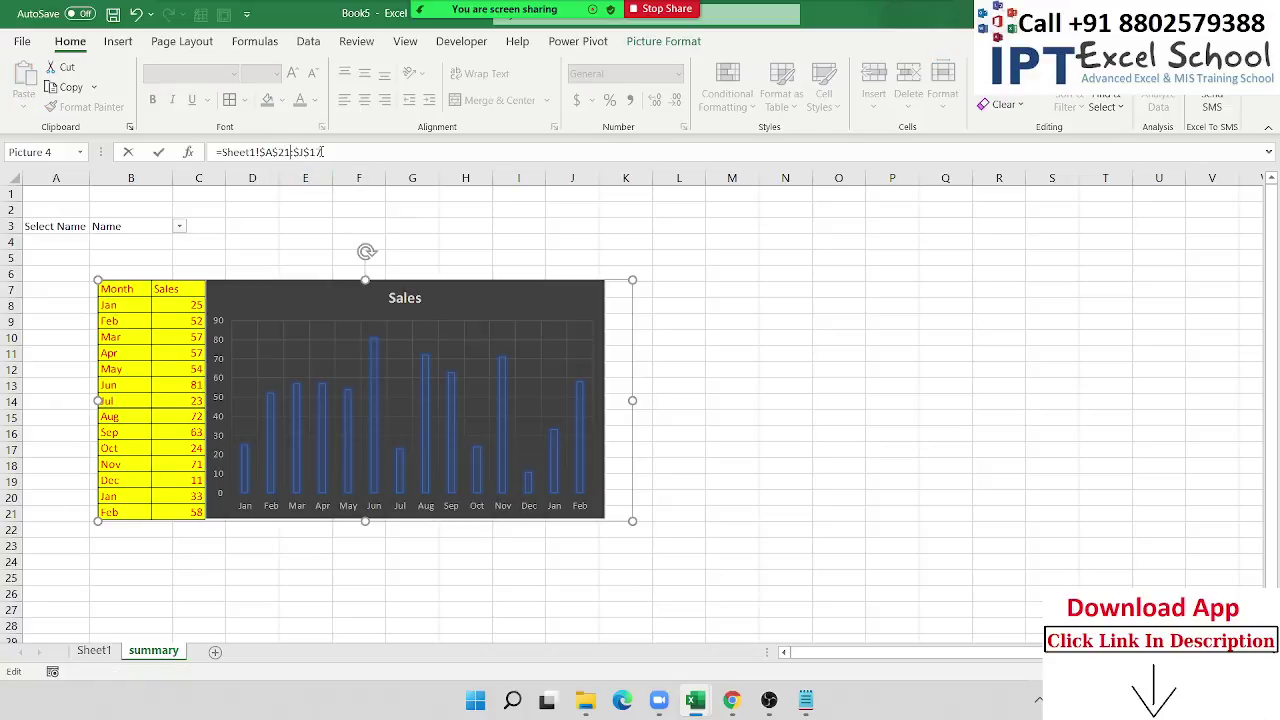
pyautogui.doubleClick(322, 152)
pyautogui.click(322, 152)
pyautogui.write('34')
pyautogui.press('Return')
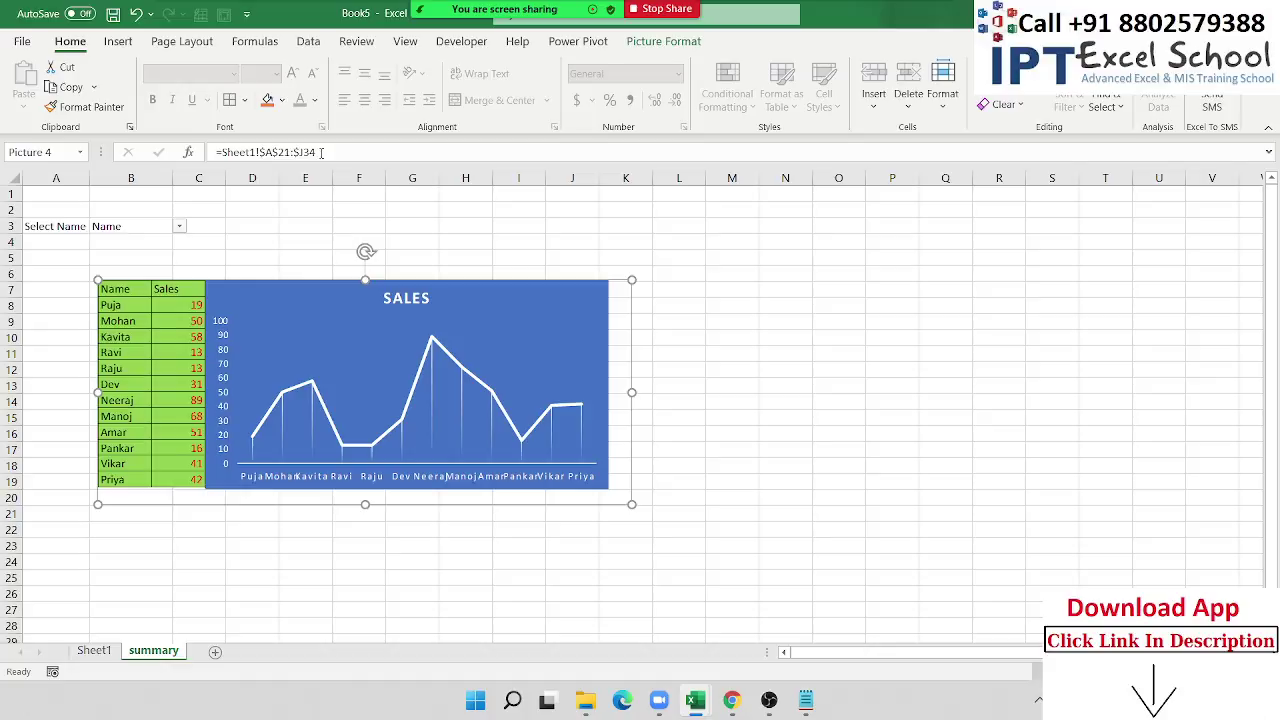
pyautogui.moveTo(240, 152); pyautogui.dragTo(342, 152)
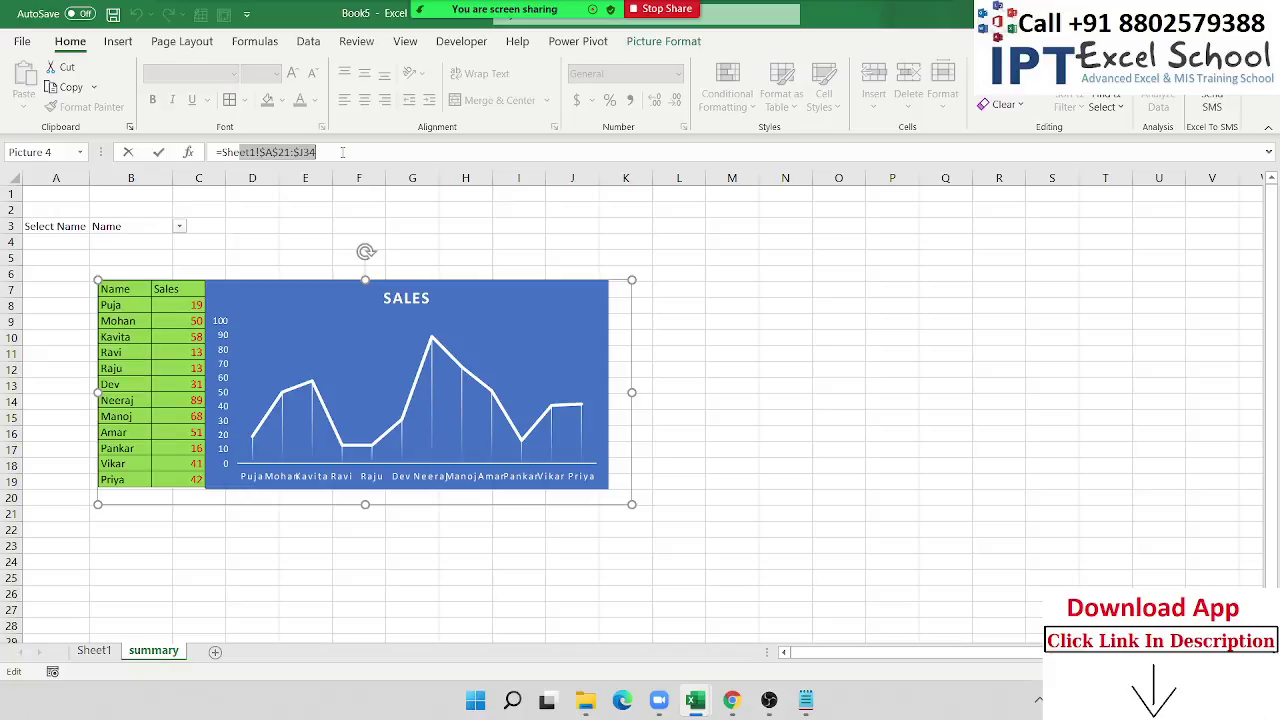
pyautogui.click(677, 211)
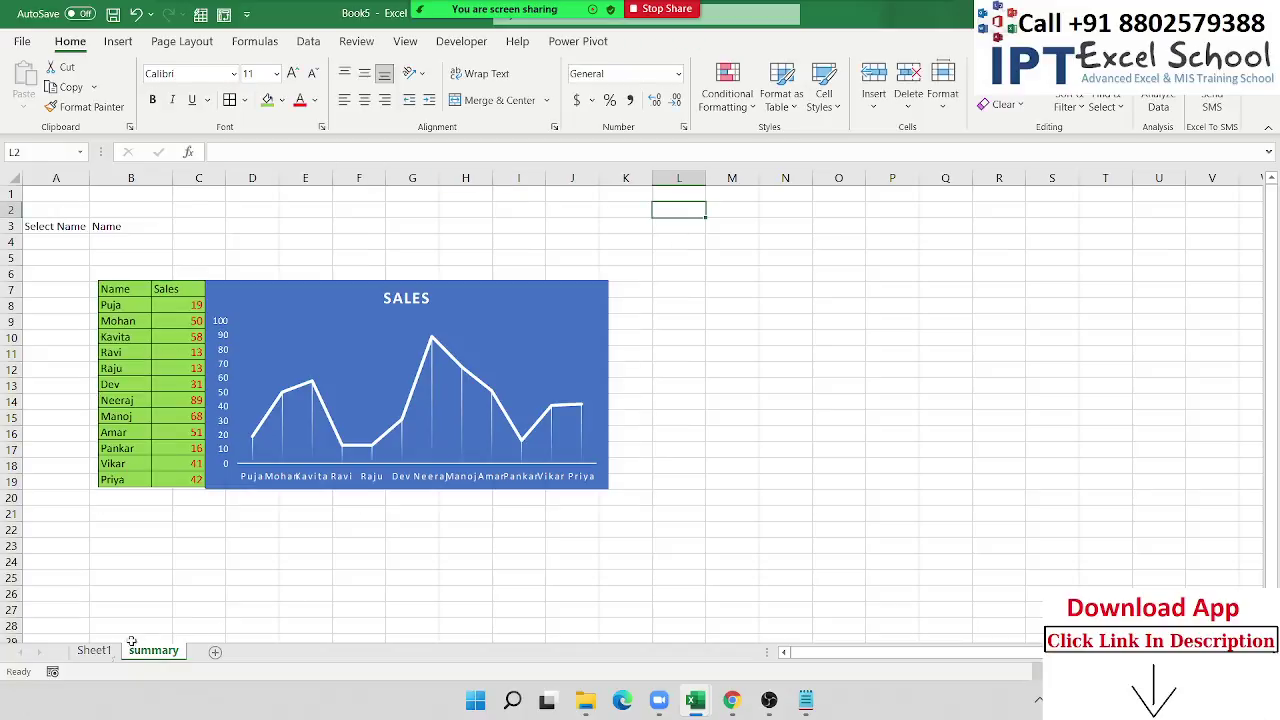
# Step: On Sheet1, select the Month/Sales table and chart area
pyautogui.click(94, 650)
pyautogui.scroll(4, 108, 571)
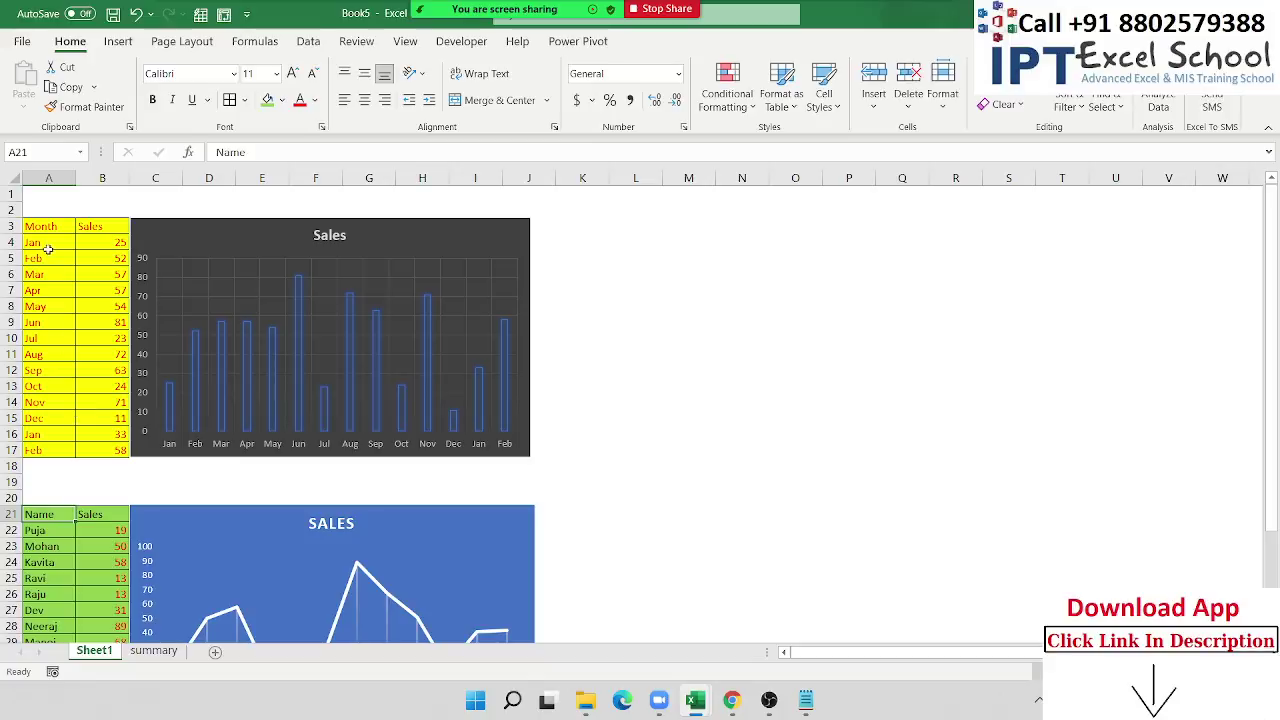
pyautogui.moveTo(38, 228)
pyautogui.mouseDown()
pyautogui.moveTo(545, 440)
pyautogui.moveTo(545, 453)
pyautogui.mouseUp()
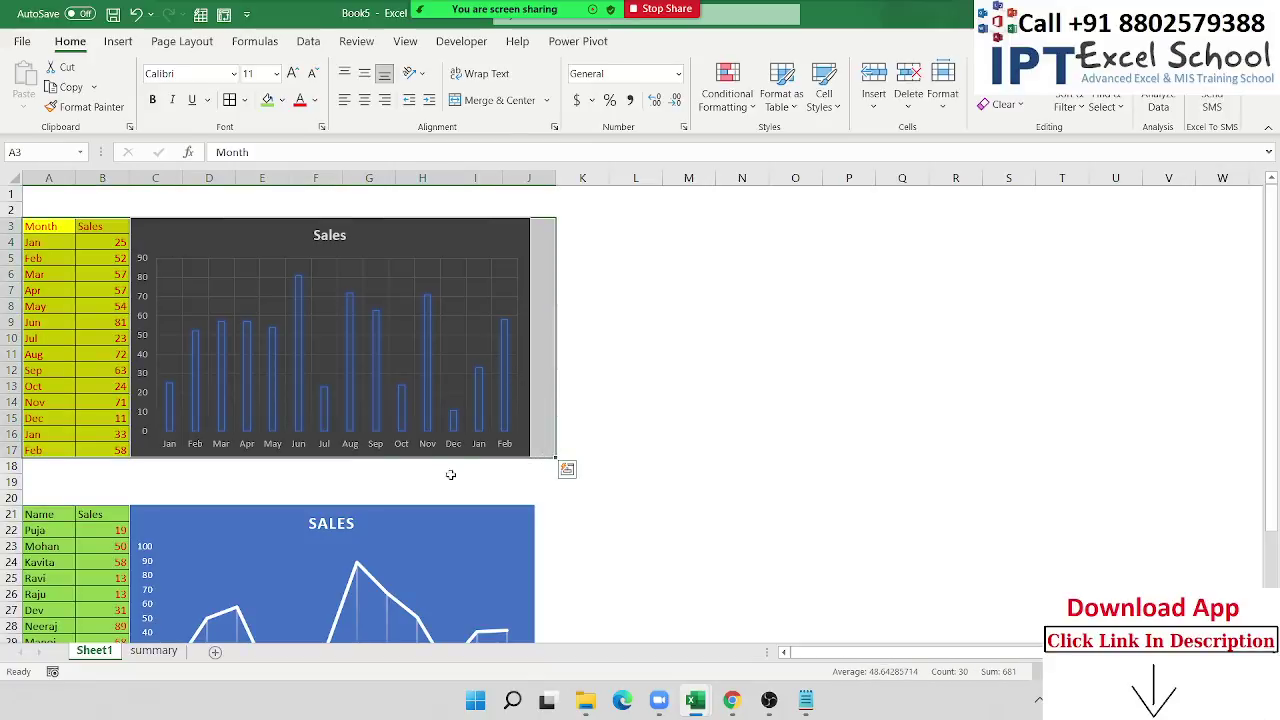
# Step: Define the workbook name Month for Sheet1's A3:J17
pyautogui.click(268, 43)
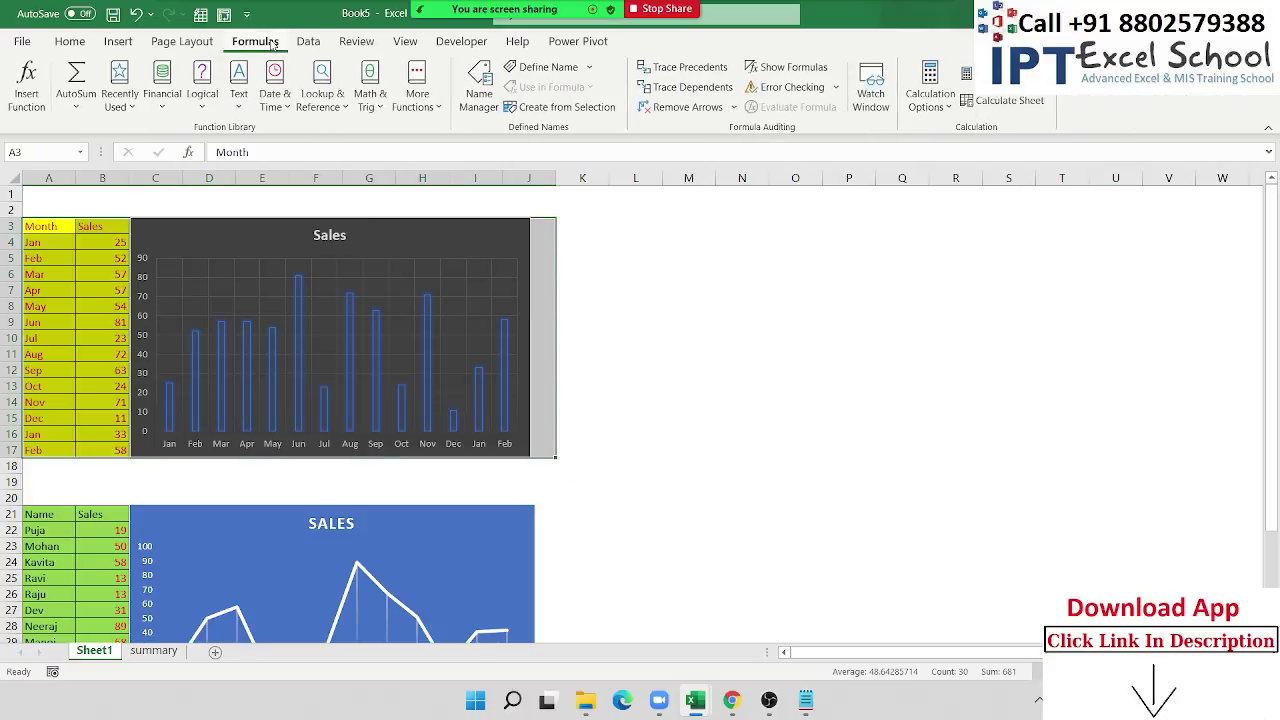
pyautogui.click(548, 67)
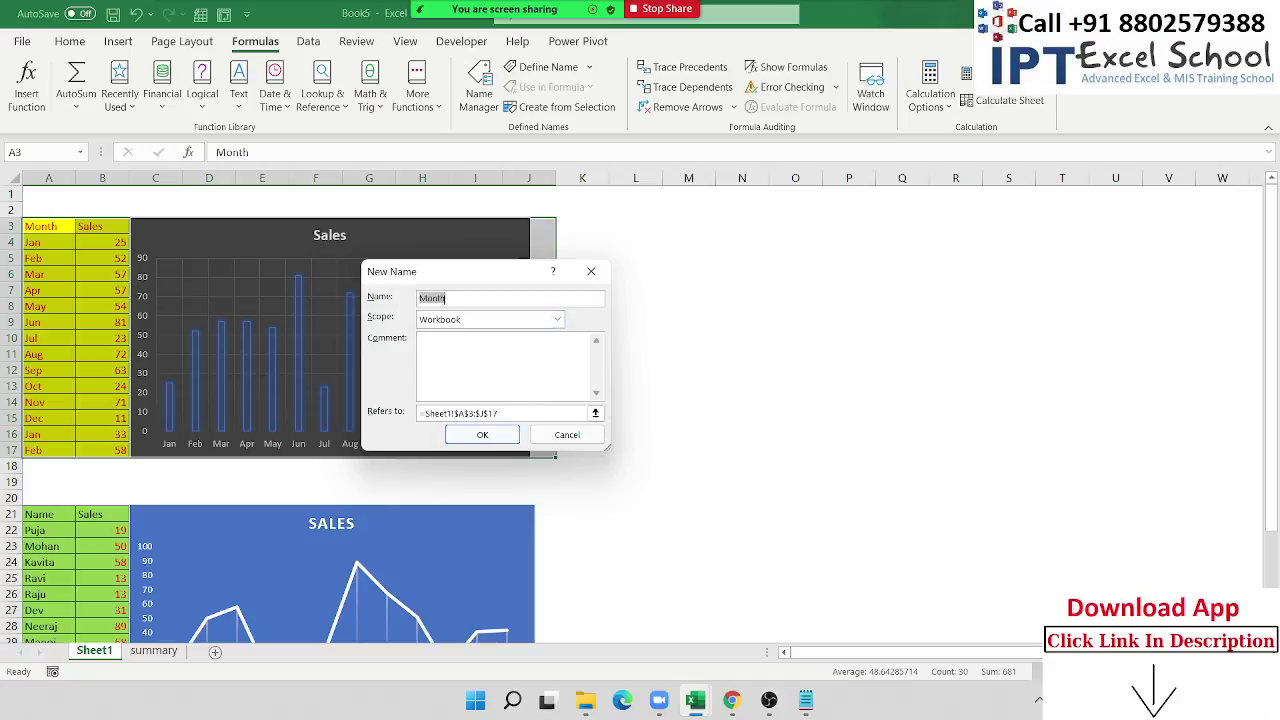
pyautogui.click(483, 435)
# Step: Select A21:J34 and define it as the name Name
pyautogui.click(55, 515)
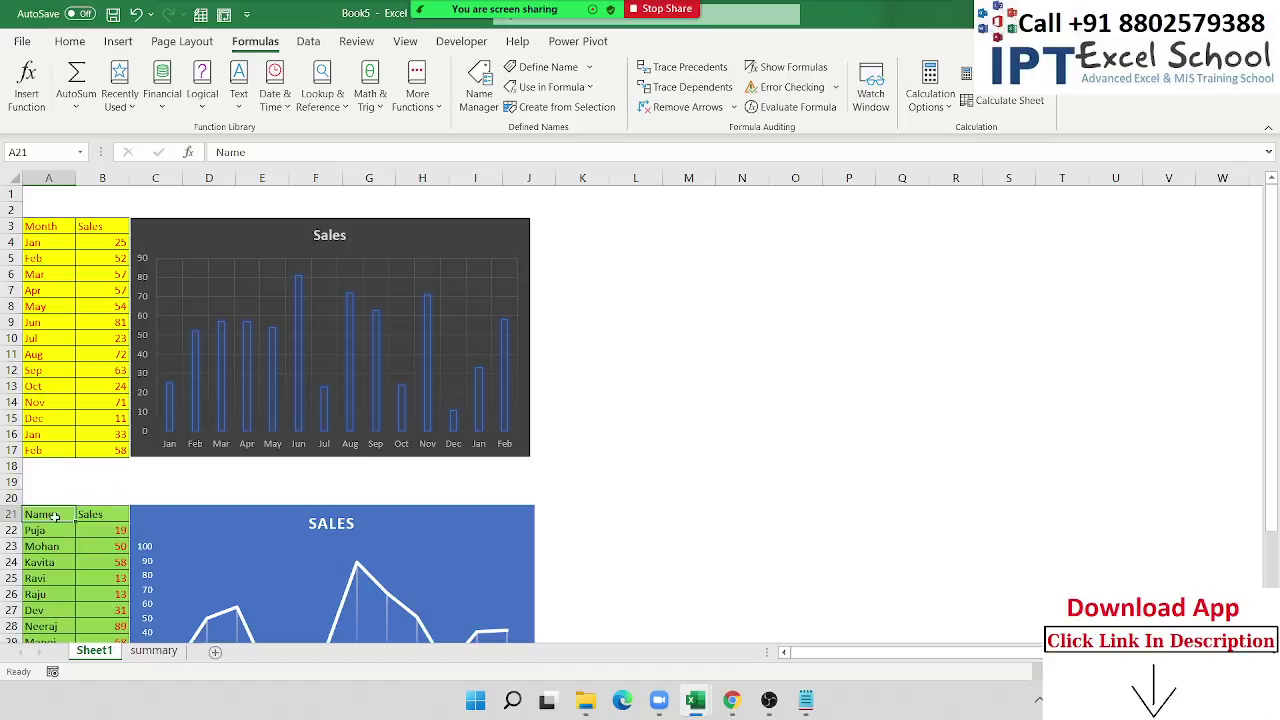
pyautogui.scroll(-5, 122, 487)
pyautogui.keyDown('shift'); pyautogui.click(551, 480); pyautogui.keyUp('shift')
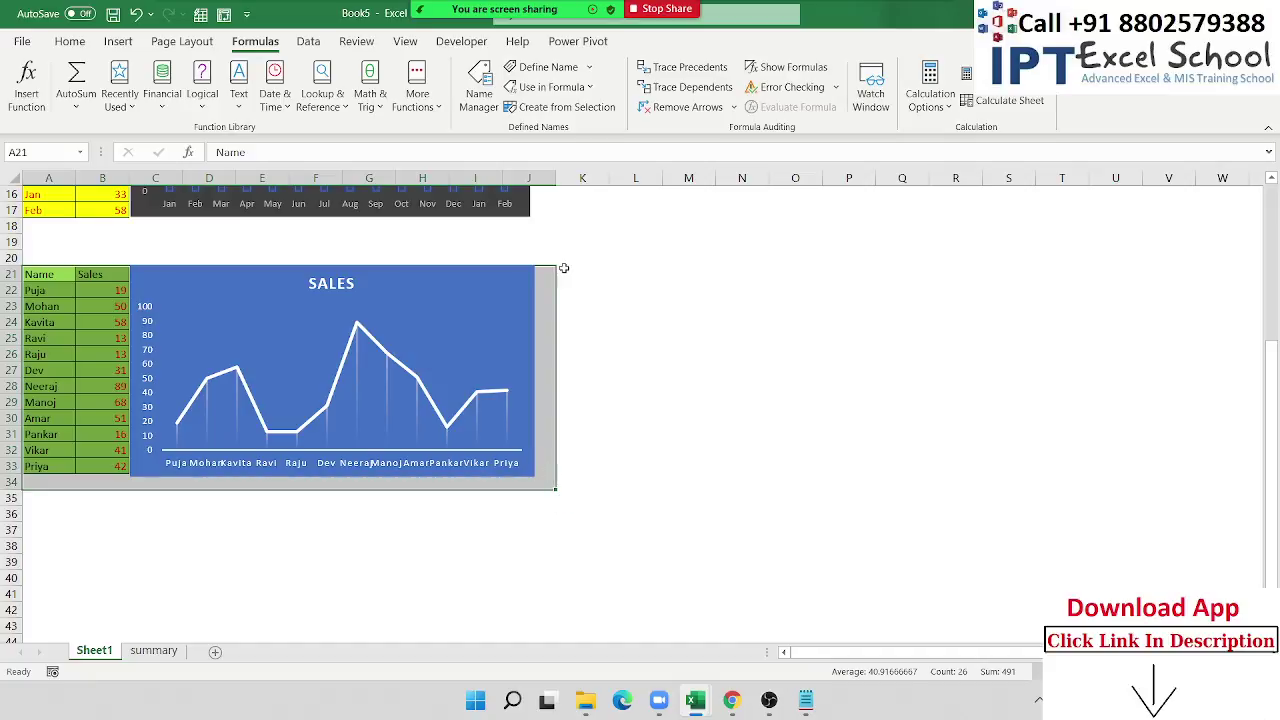
pyautogui.click(540, 66)
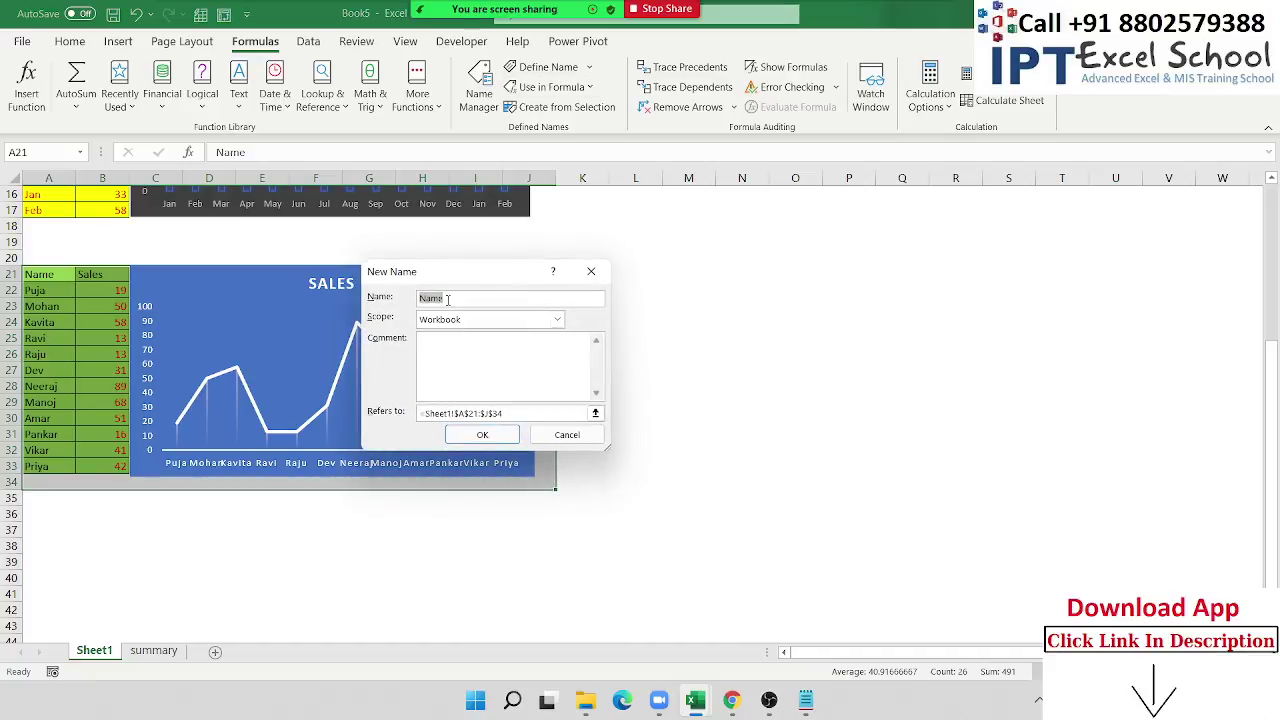
pyautogui.click(492, 435)
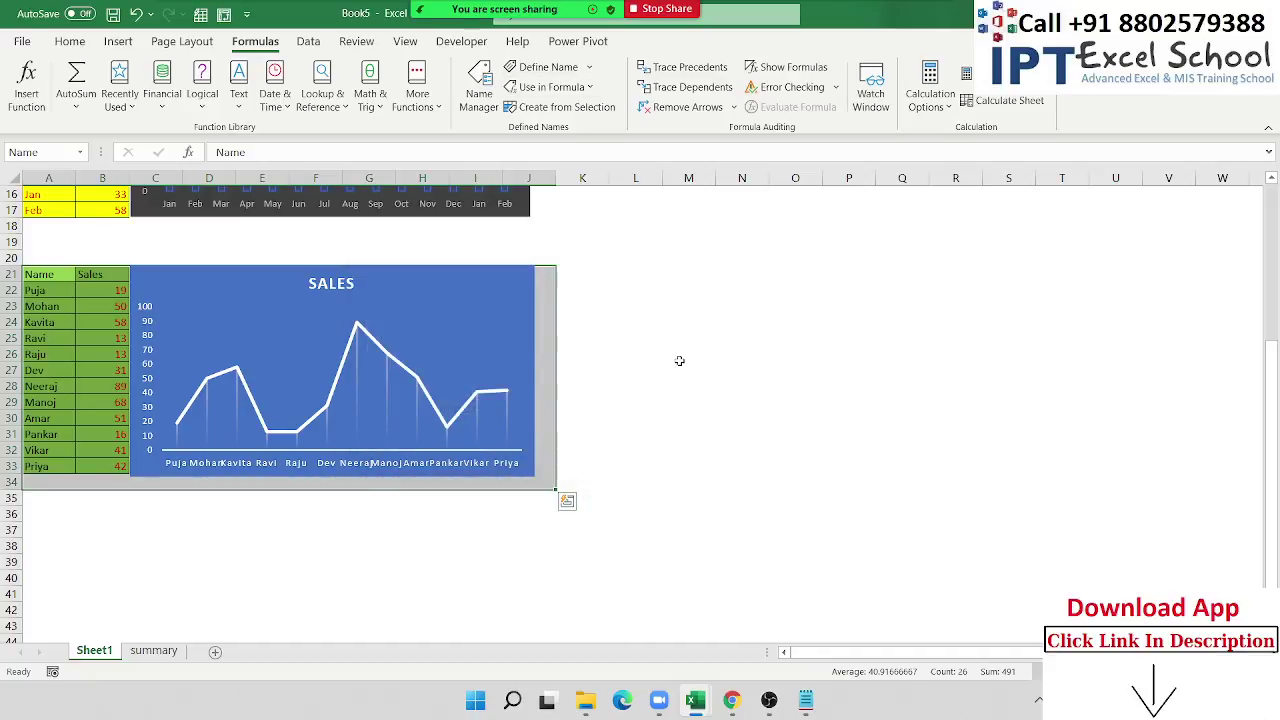
# Step: Reselect the Month and Name table areas to check them, then go to the summary sheet
pyautogui.scroll(5, 678, 358)
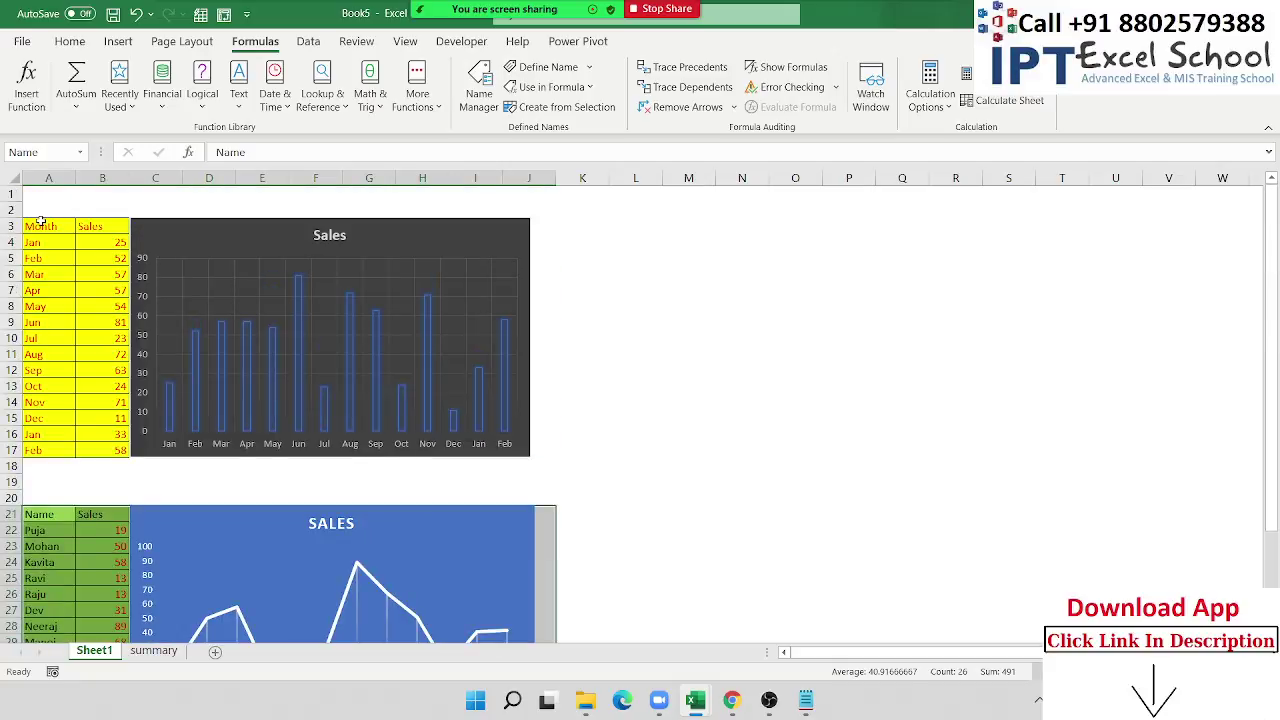
pyautogui.moveTo(40, 221)
pyautogui.mouseDown()
pyautogui.moveTo(511, 462)
pyautogui.moveTo(503, 445)
pyautogui.mouseUp()
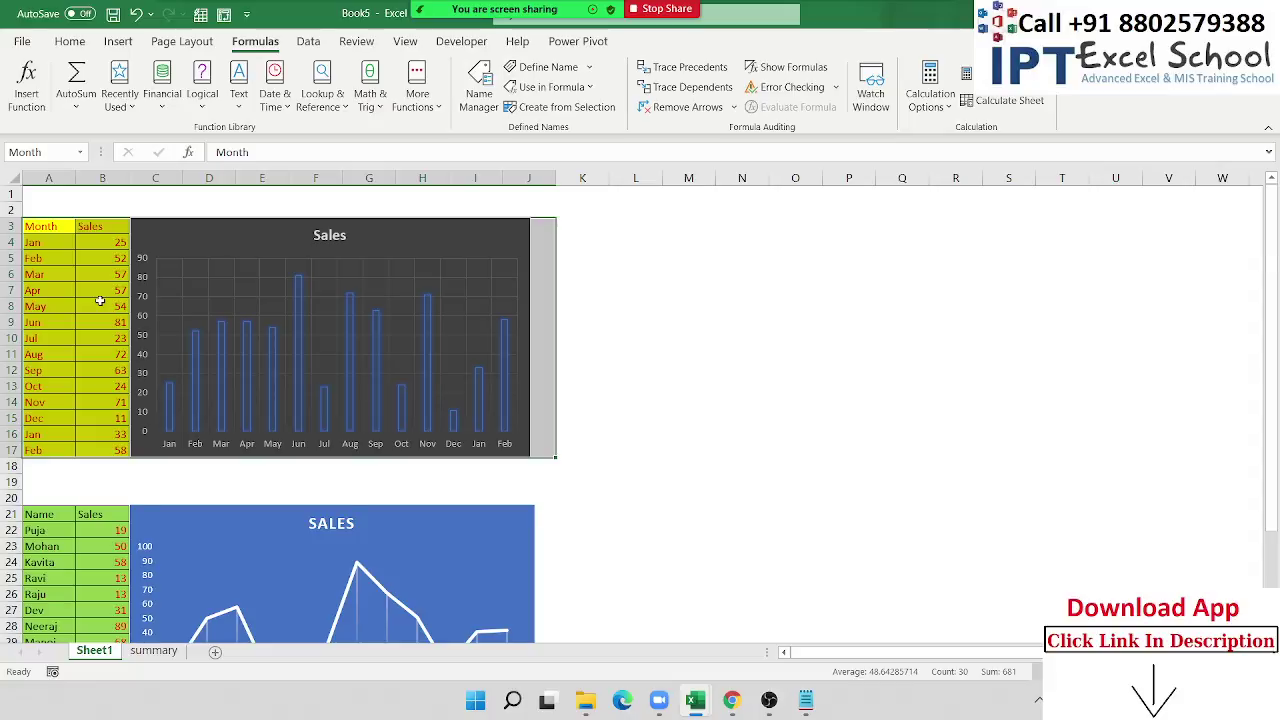
pyautogui.scroll(-5, 100, 300)
pyautogui.moveTo(40, 274); pyautogui.dragTo(556, 490)
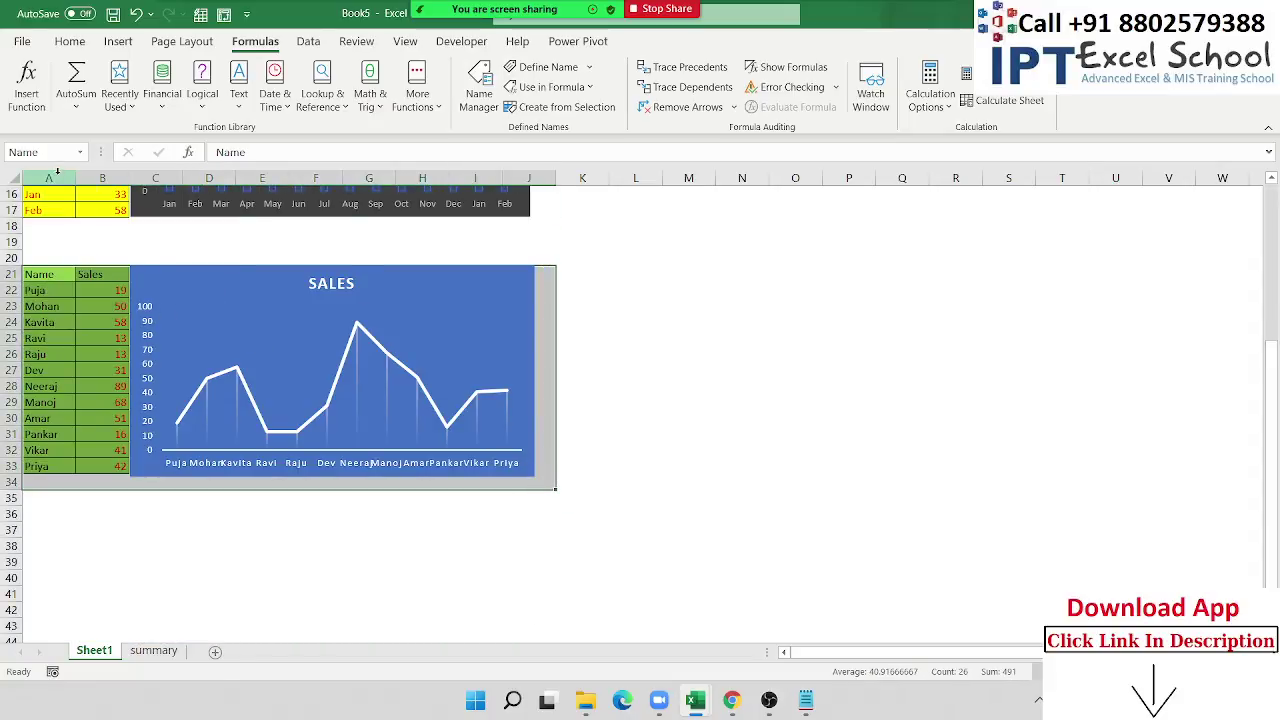
pyautogui.click(153, 650)
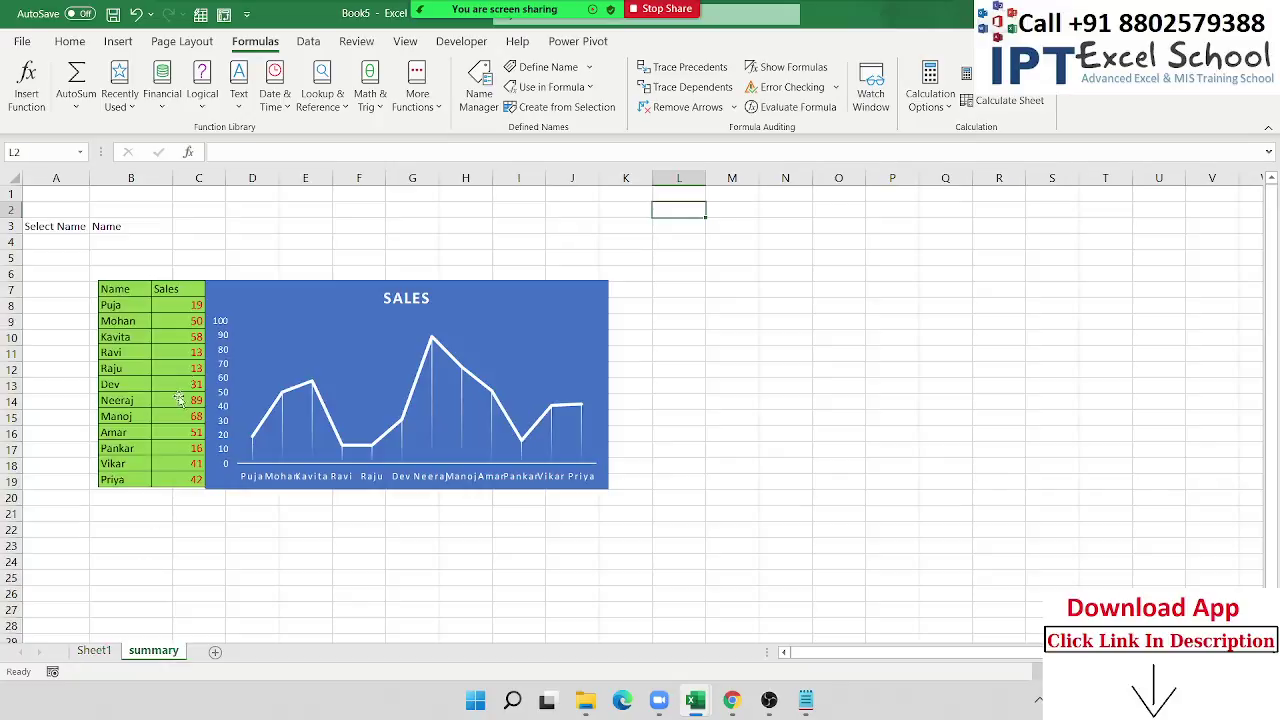
# Step: Replace the linked picture's range reference with the defined name =Name
pyautogui.click(145, 321)
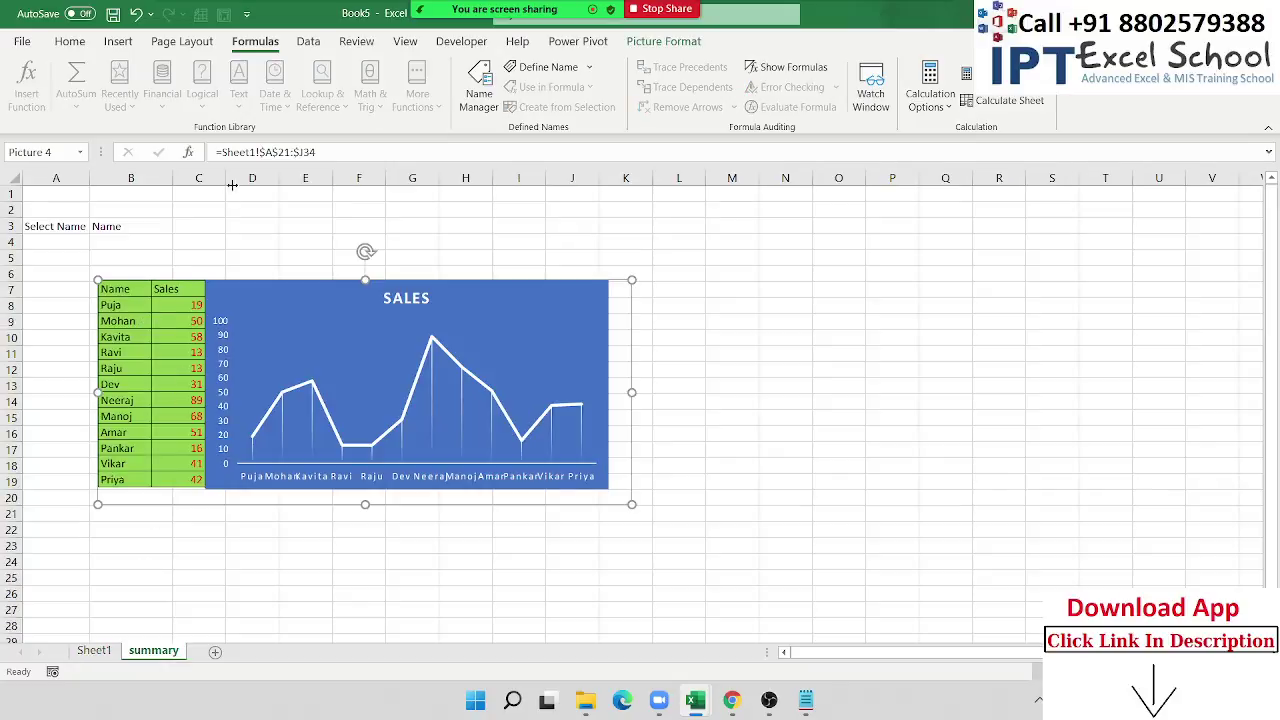
pyautogui.doubleClick(297, 152)
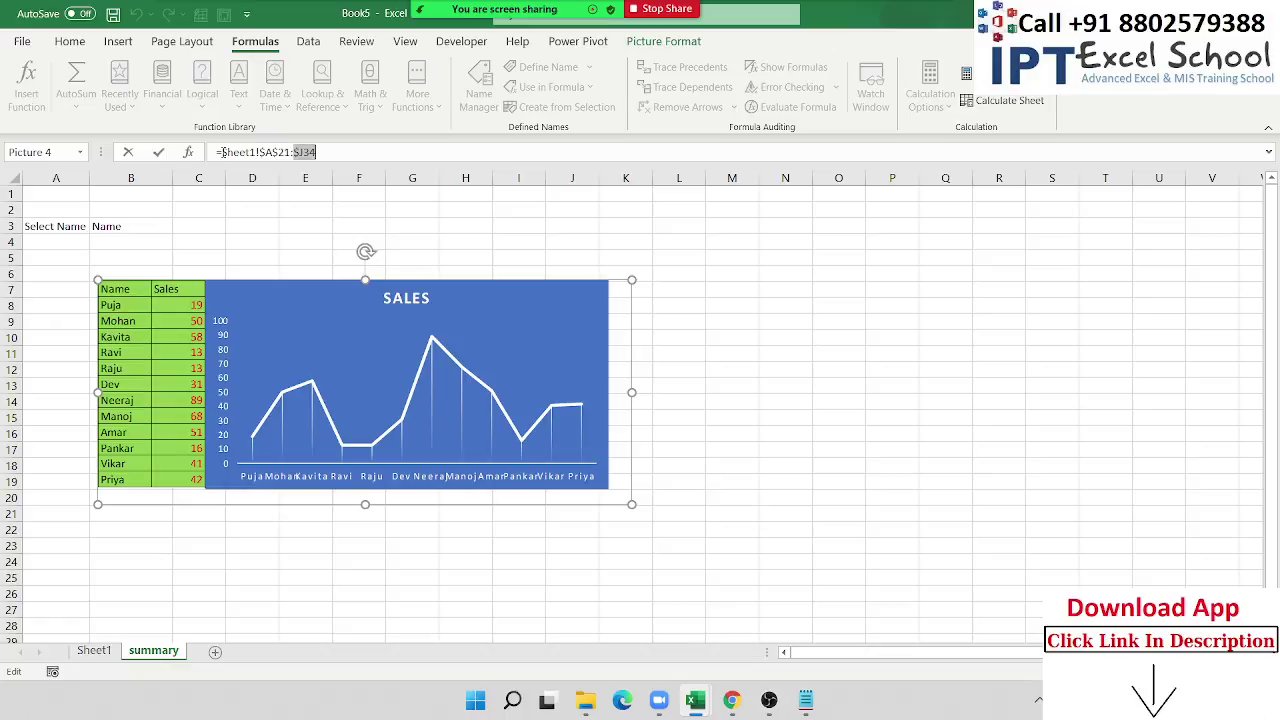
pyautogui.moveTo(222, 152); pyautogui.dragTo(418, 163)
pyautogui.write('Name')
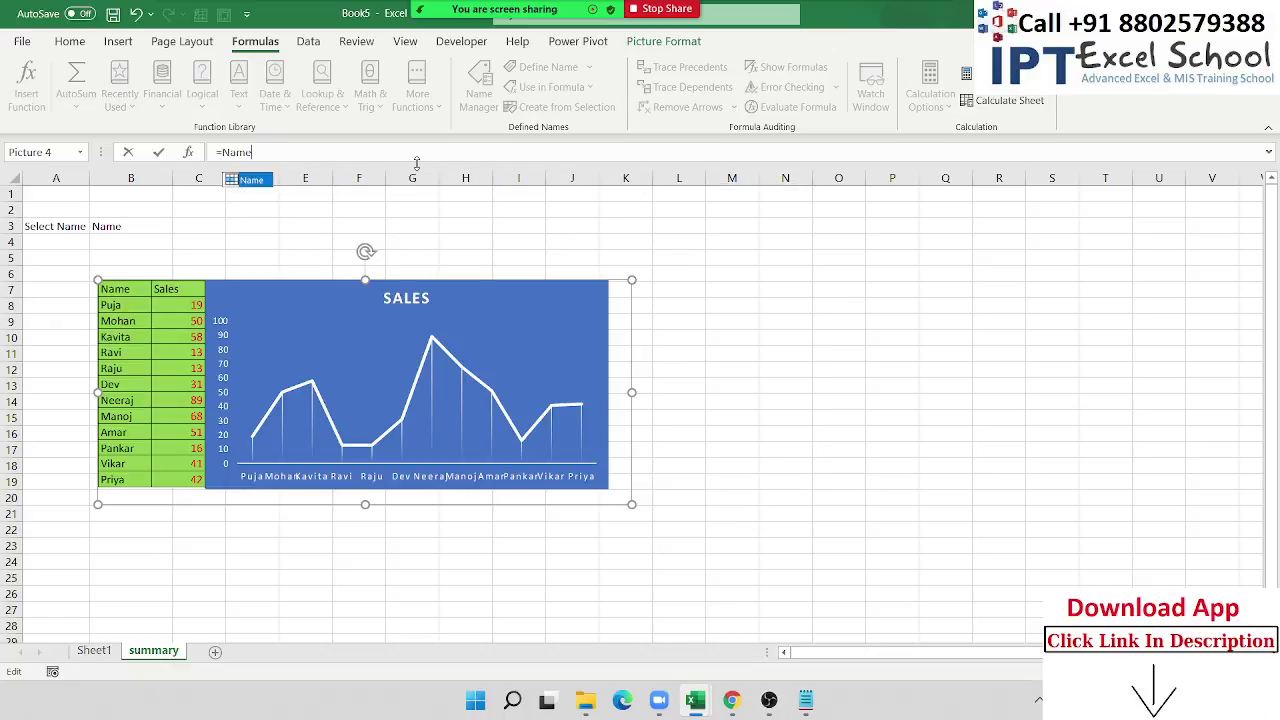
pyautogui.press('Return')
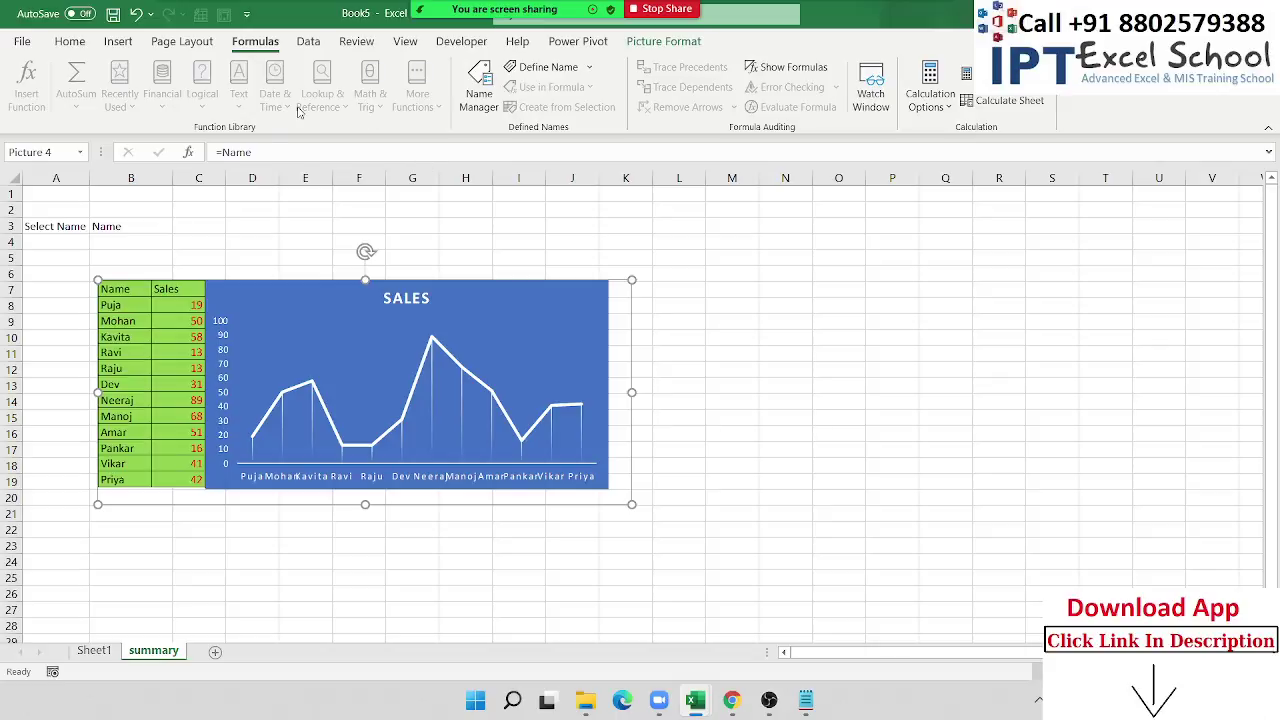
# Step: Change the linked picture's formula to =Month
pyautogui.doubleClick(244, 152)
pyautogui.write('Month')
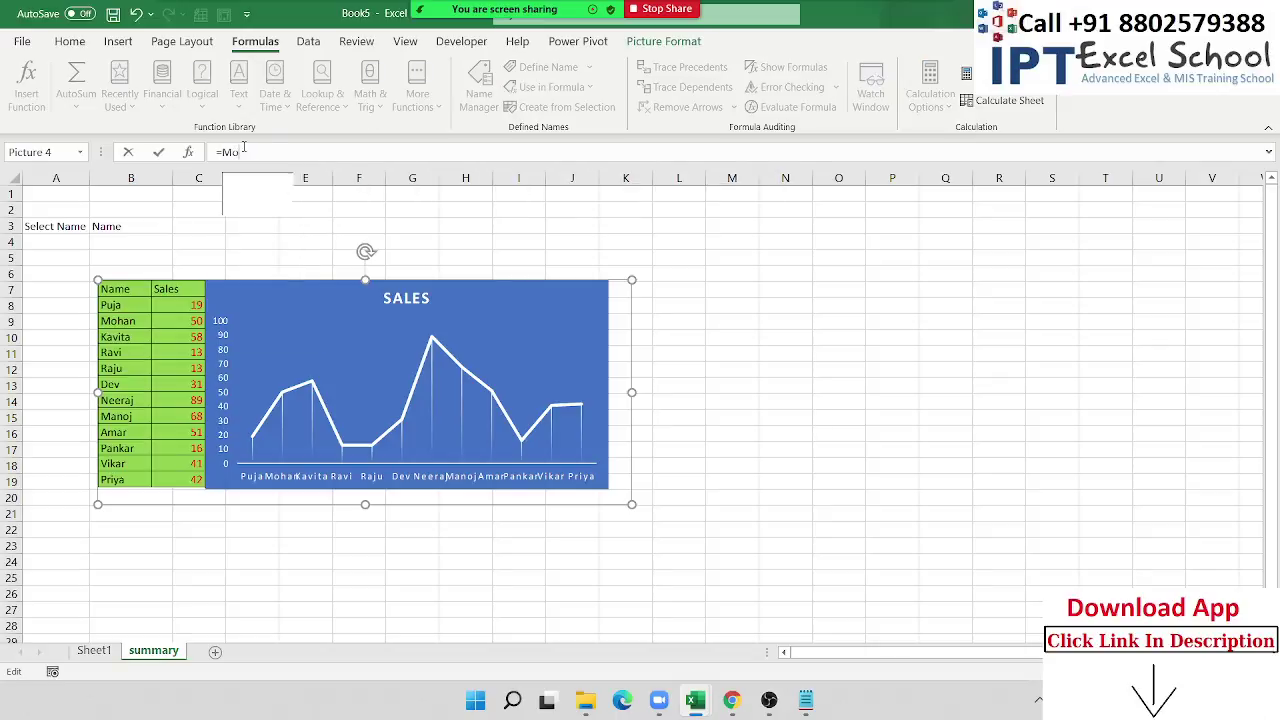
pyautogui.press('Return')
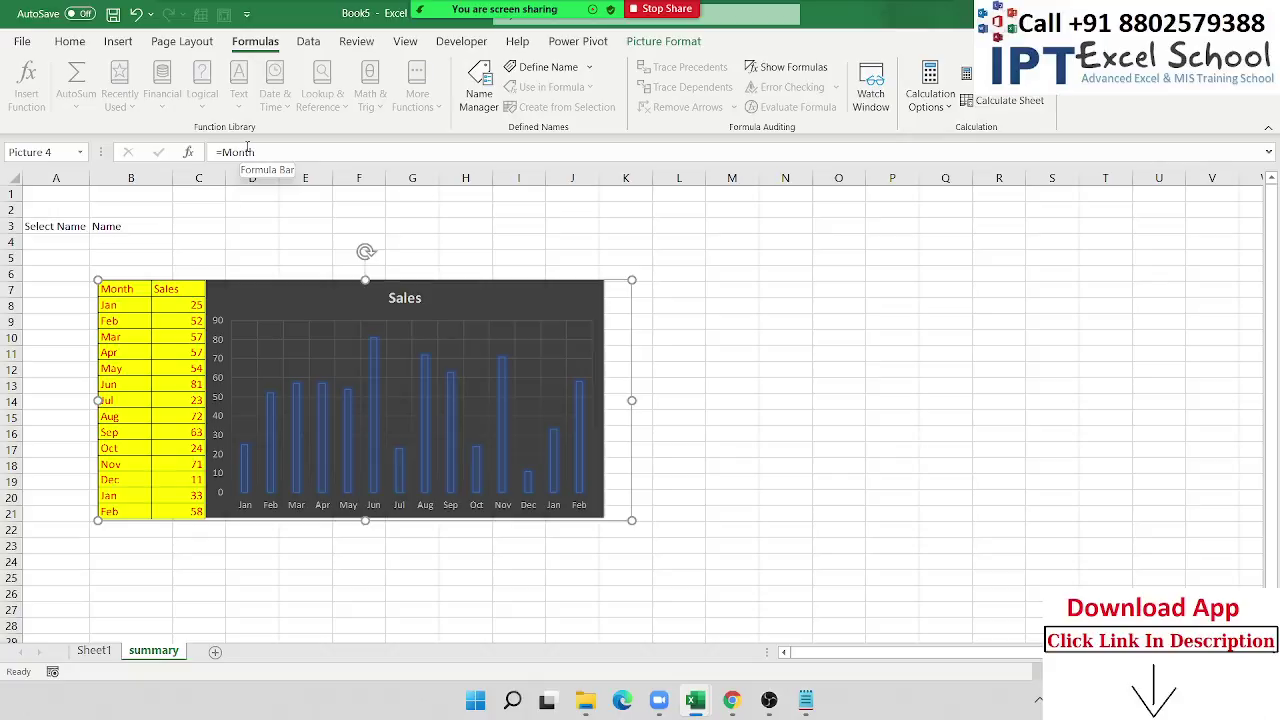
pyautogui.click(110, 226)
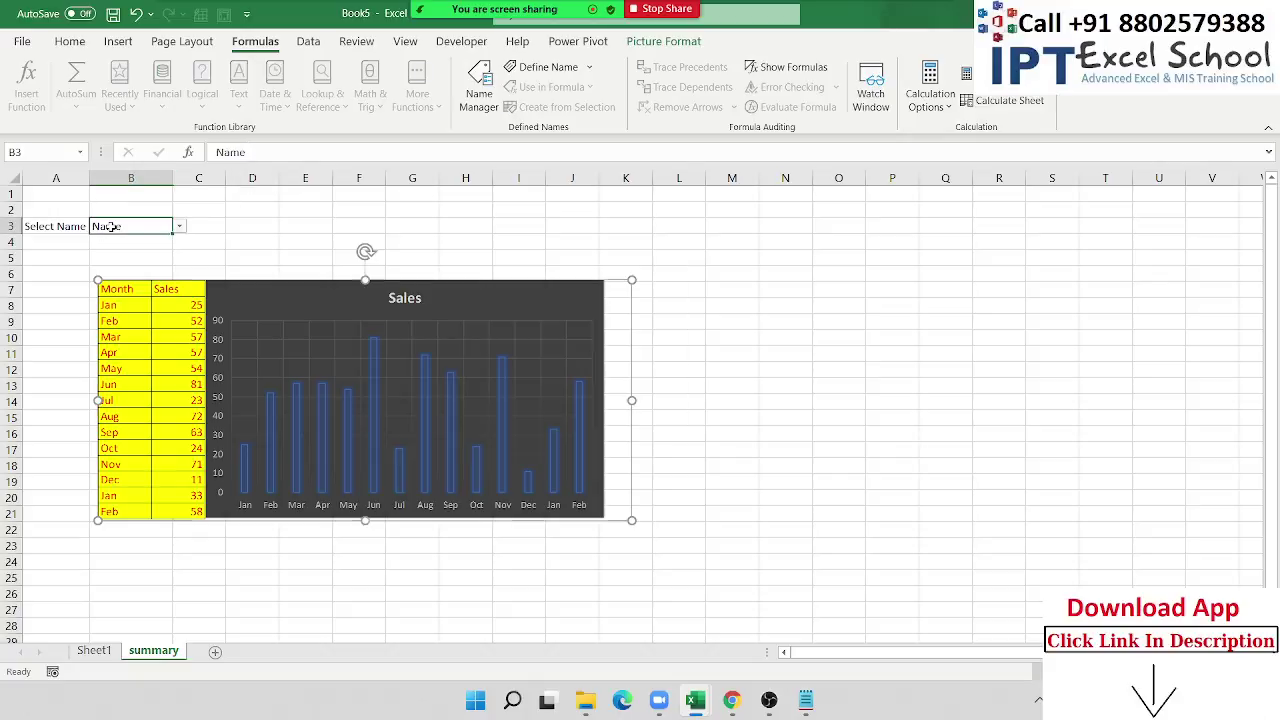
pyautogui.click(180, 228)
pyautogui.click(180, 229)
pyautogui.click(180, 229)
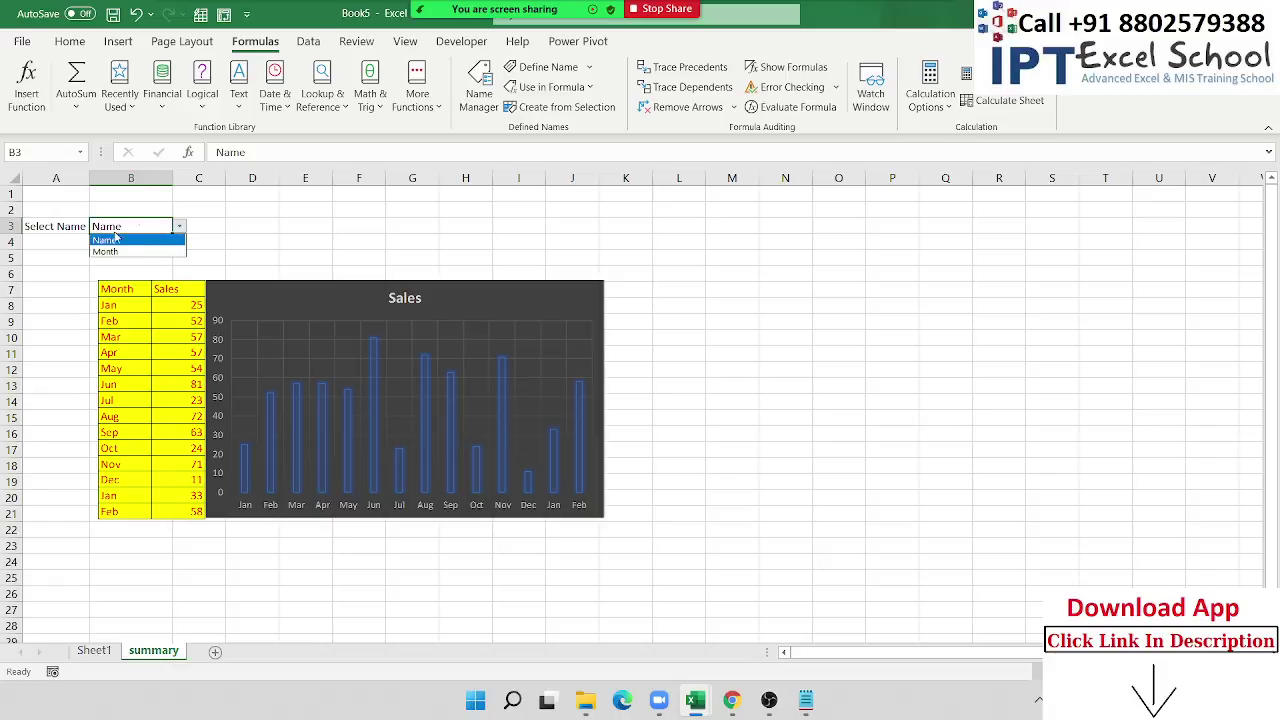
pyautogui.click(254, 238)
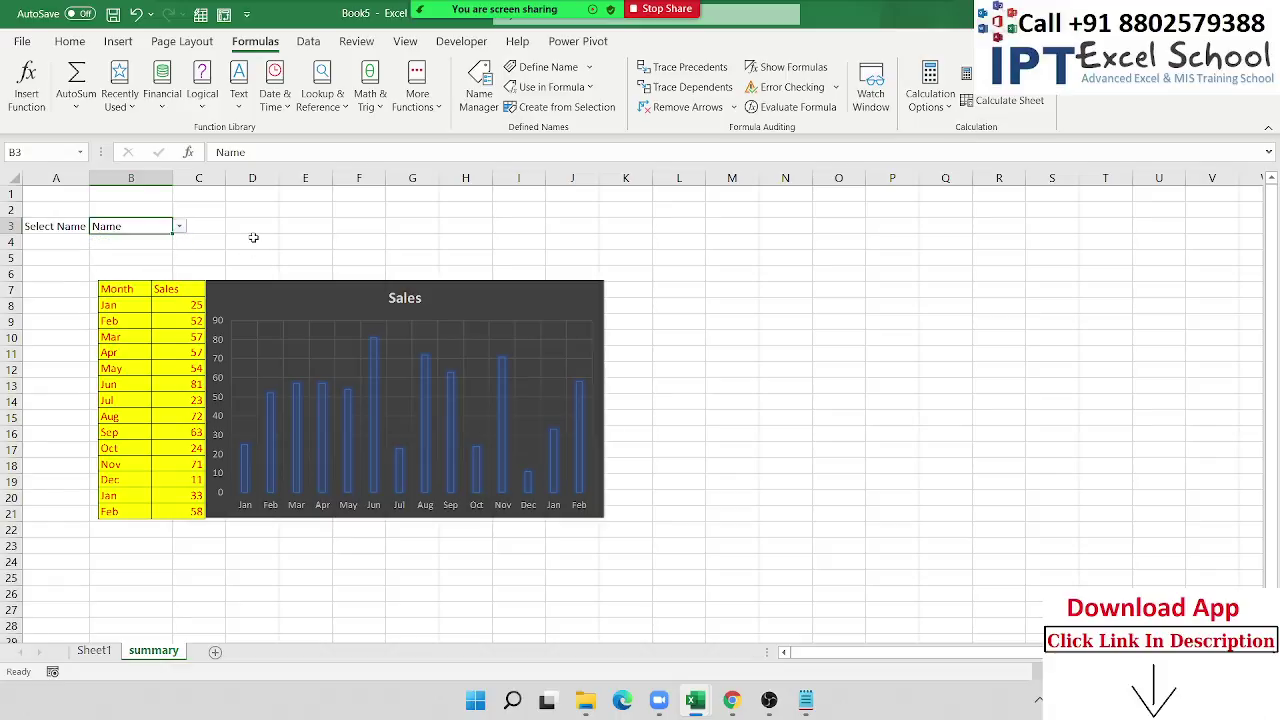
pyautogui.click(100, 652)
pyautogui.scroll(3, 107, 333)
pyautogui.scroll(2, 107, 333)
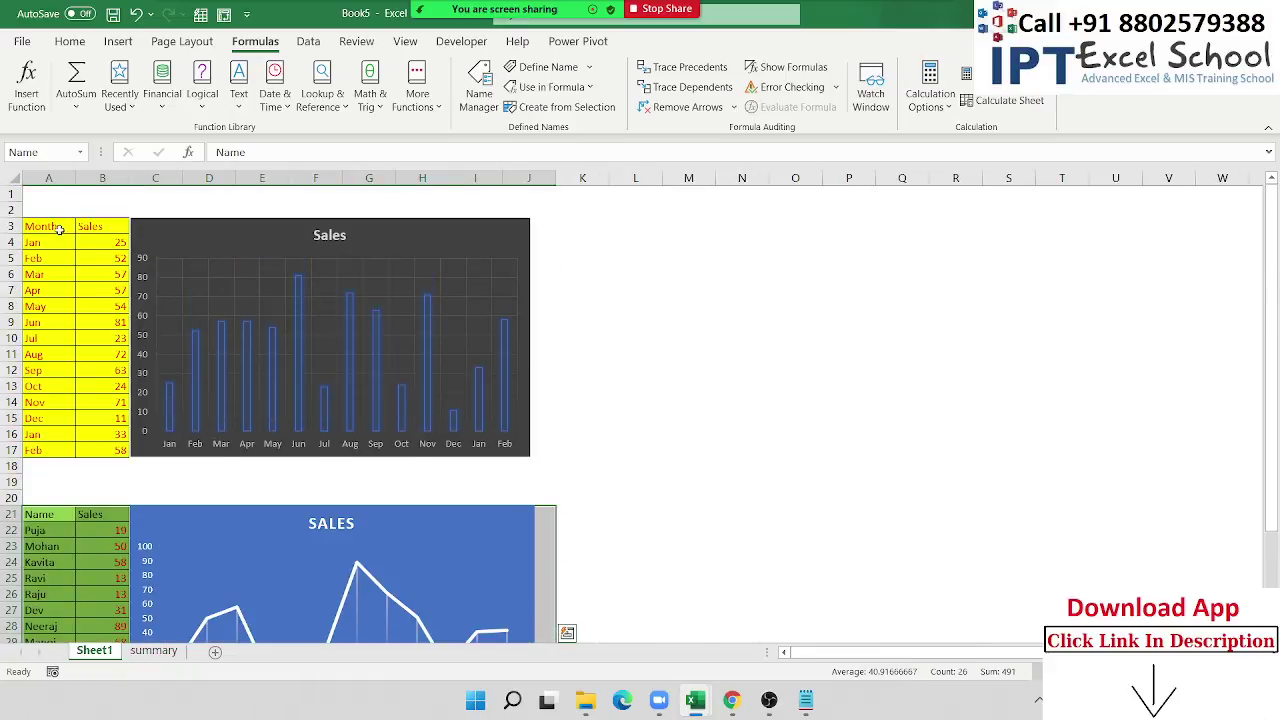
pyautogui.click(45, 226)
pyautogui.click(166, 656)
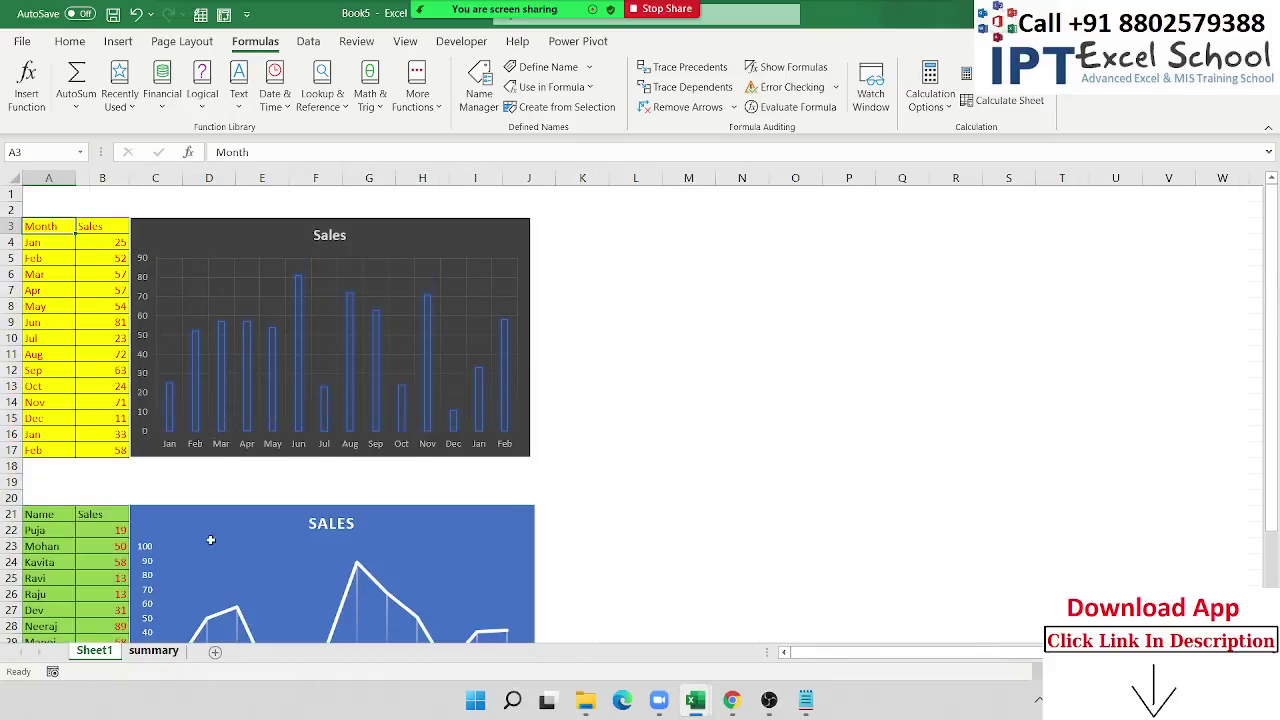
pyautogui.click(213, 308)
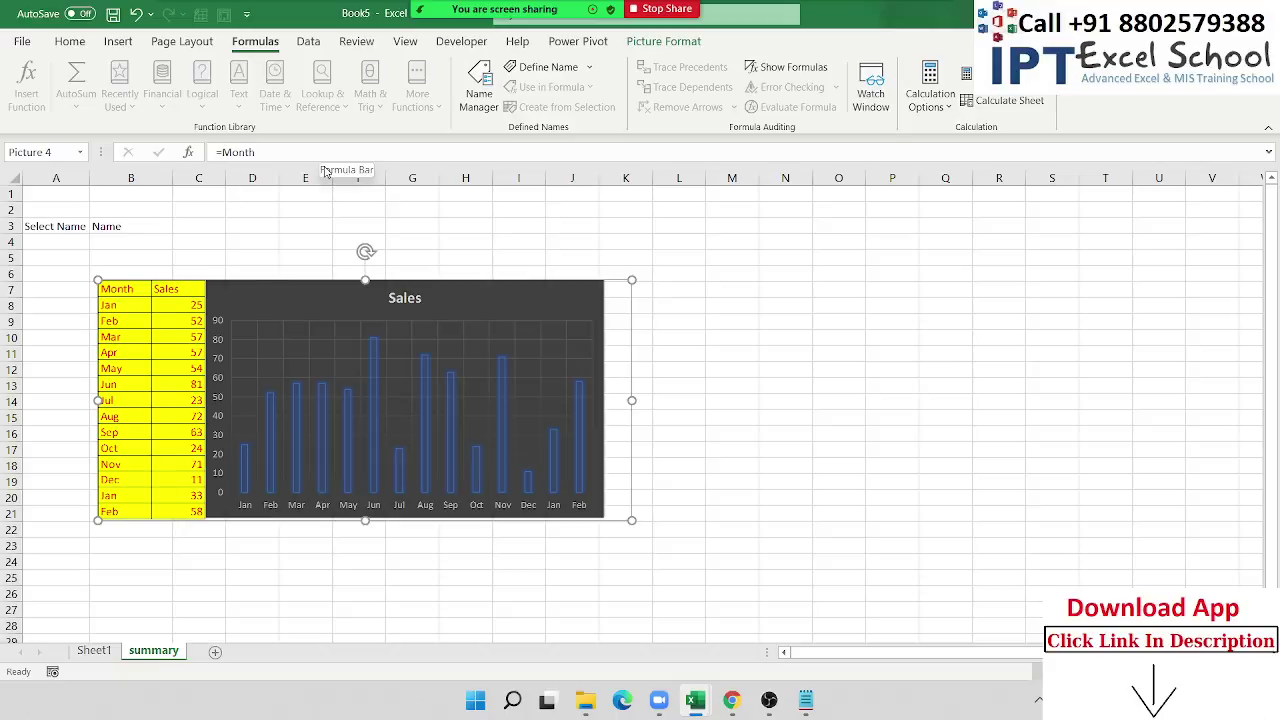
pyautogui.click(94, 651)
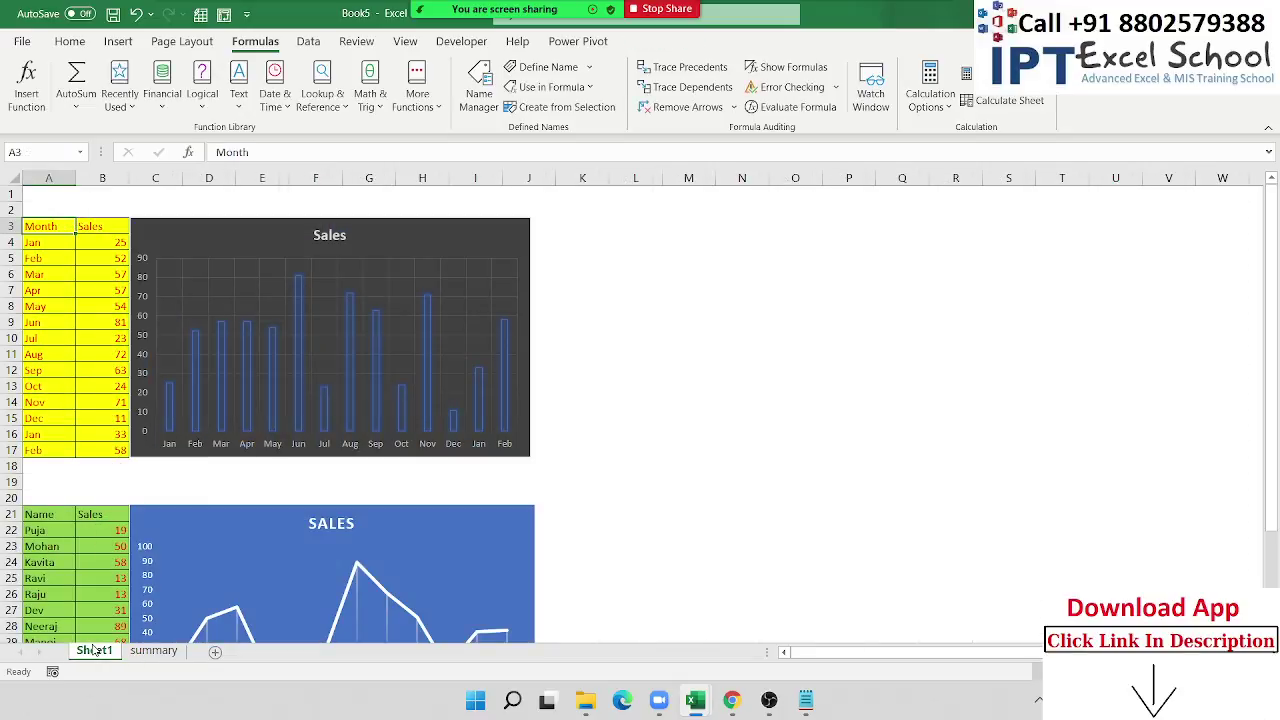
pyautogui.click(153, 651)
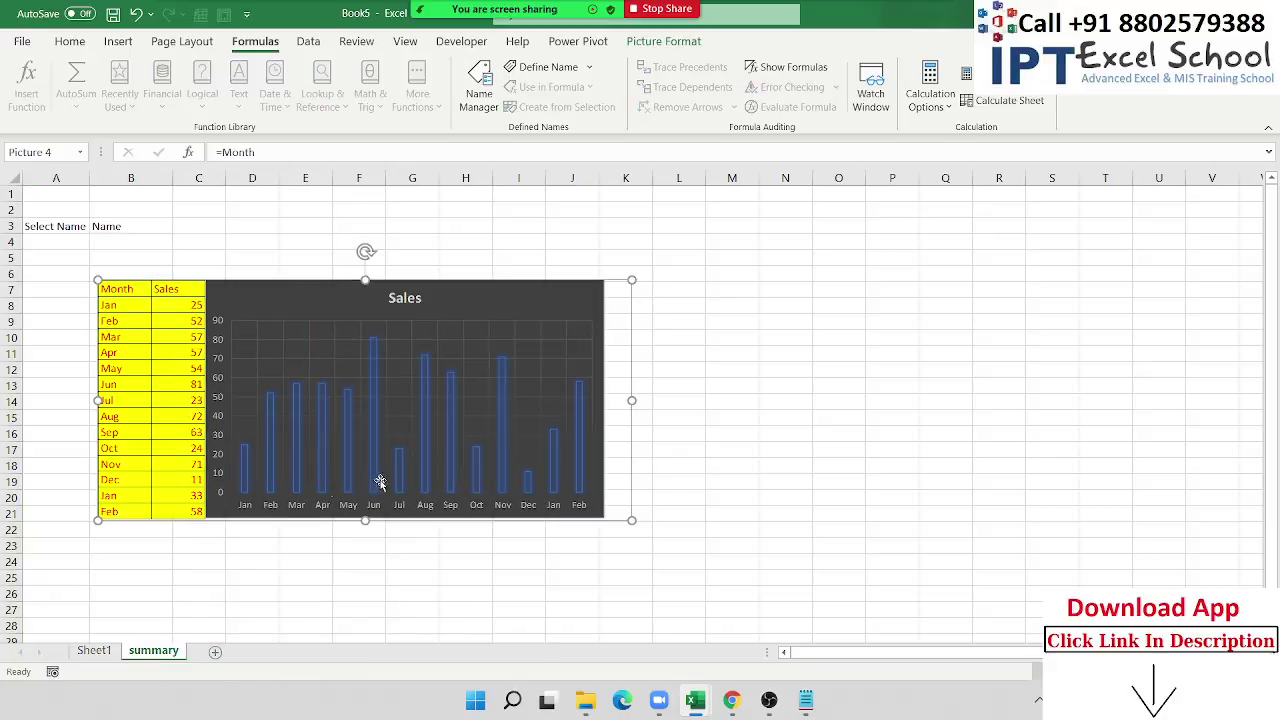
# Step: Set the linked picture's formula to =Name
pyautogui.click(785, 450)
pyautogui.click(536, 467)
pyautogui.click(728, 514)
pyautogui.click(556, 473)
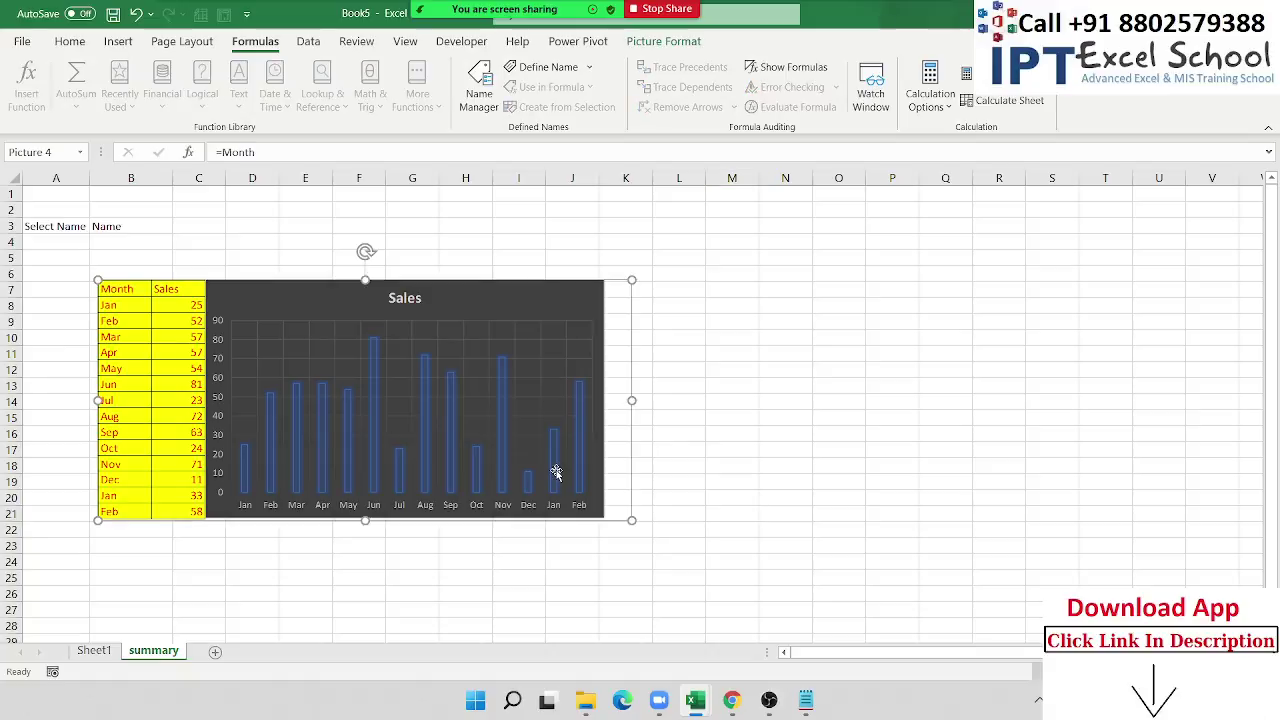
pyautogui.doubleClick(237, 151)
pyautogui.write('Nam')
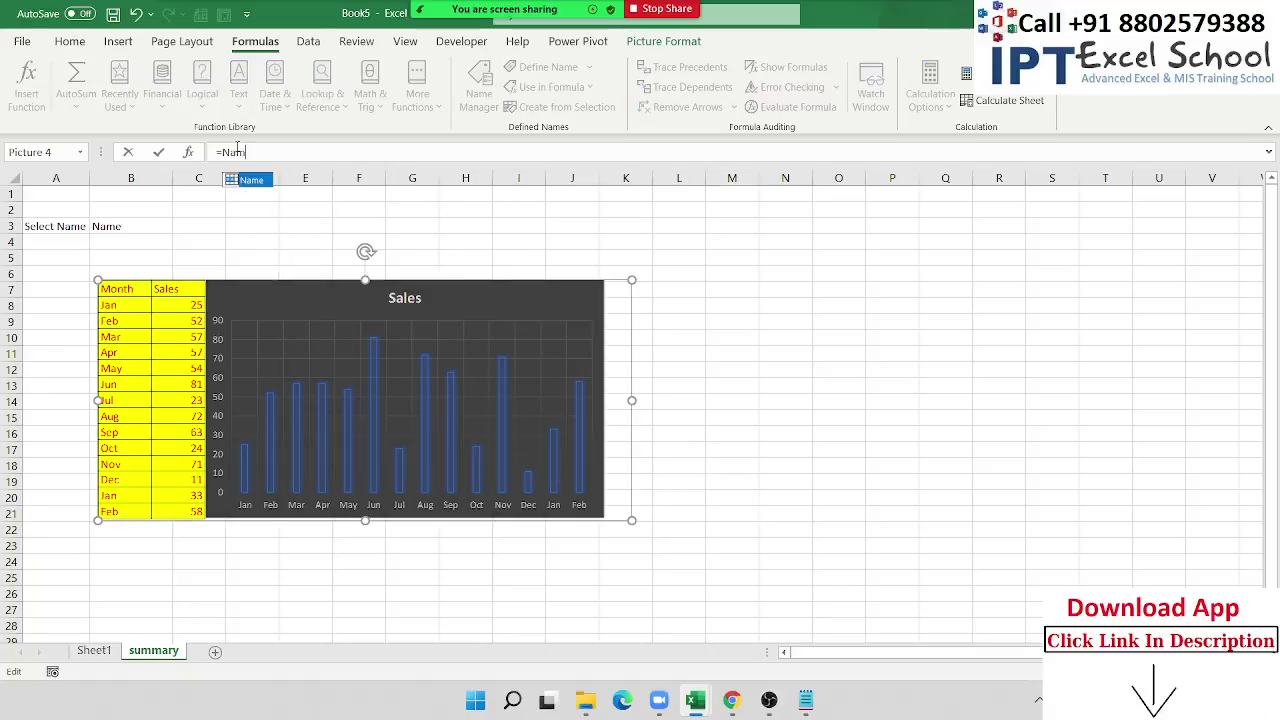
pyautogui.write('e')
pyautogui.press('Return')
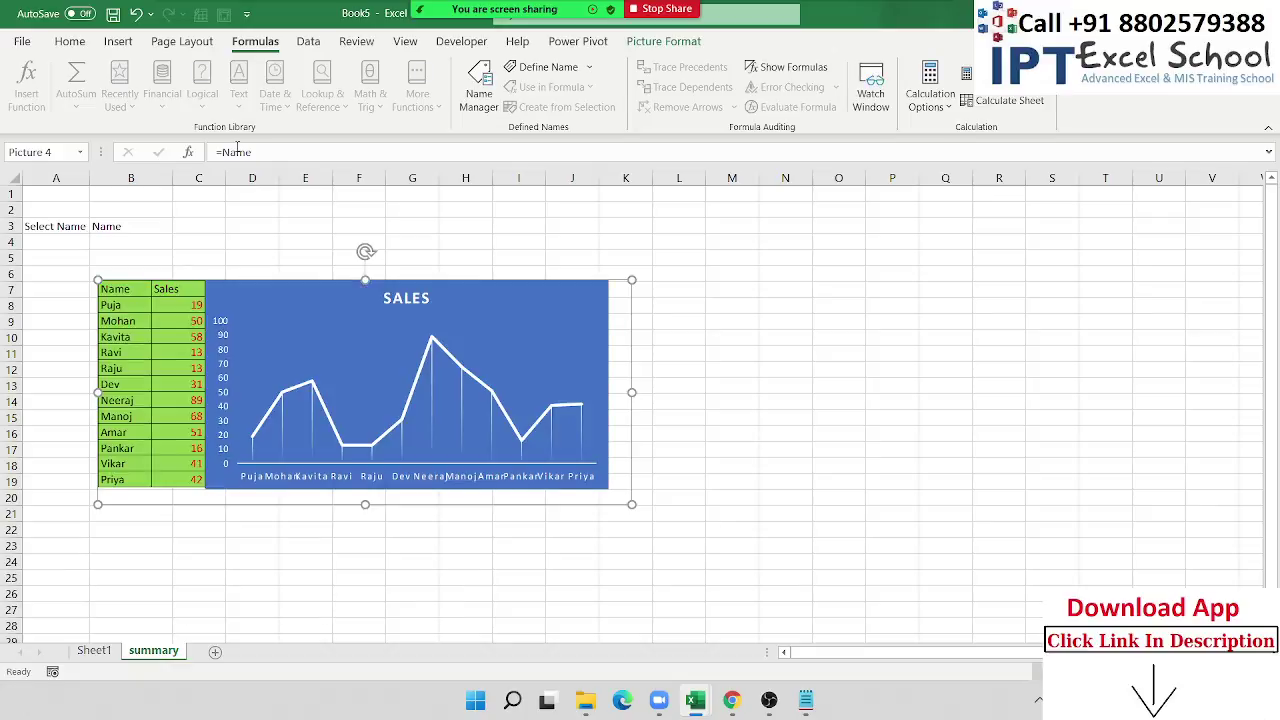
# Step: Switch the picture's formula back to =Month via the autocomplete suggestion
pyautogui.click(900, 404)
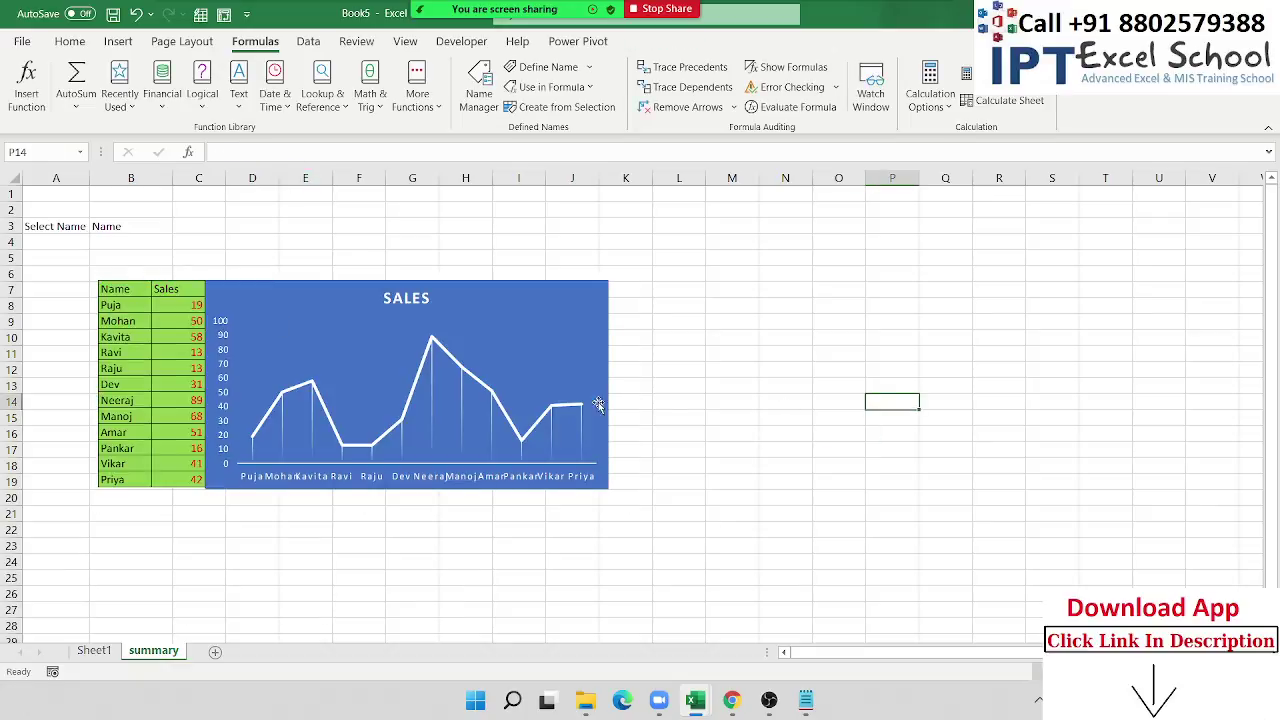
pyautogui.click(562, 402)
pyautogui.write('=Name')
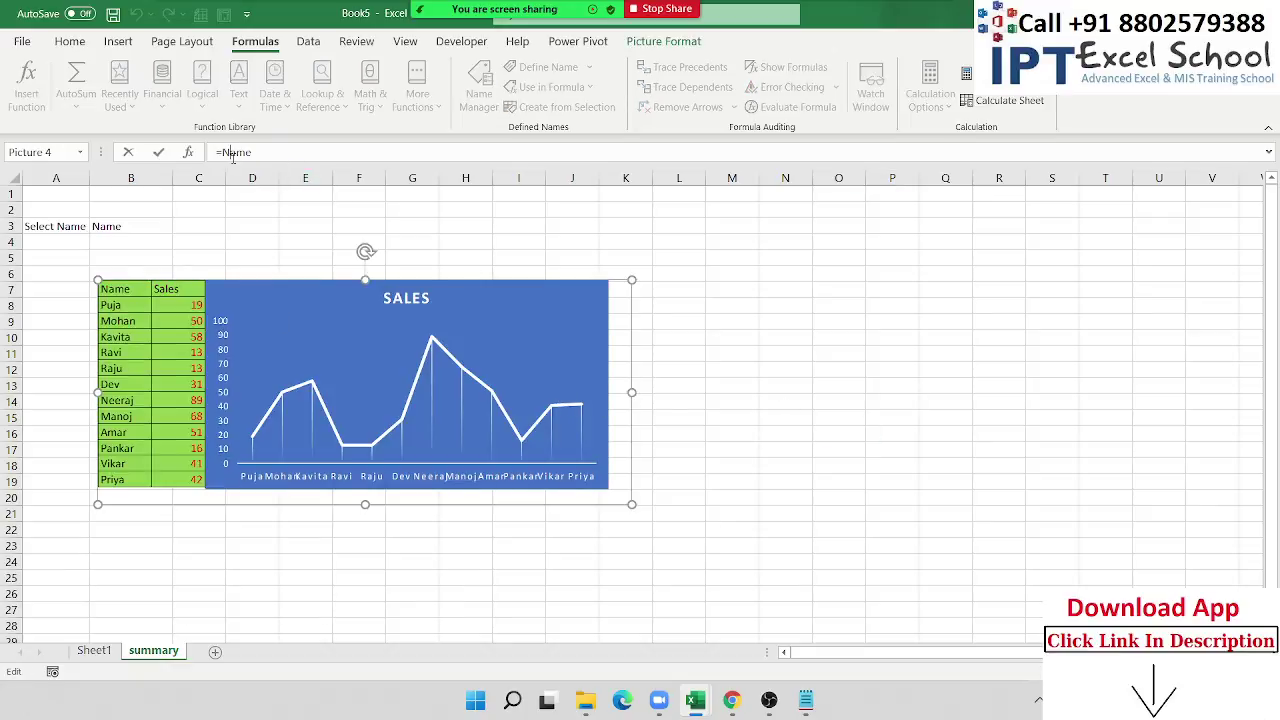
pyautogui.doubleClick(233, 152)
pyautogui.write('Mo')
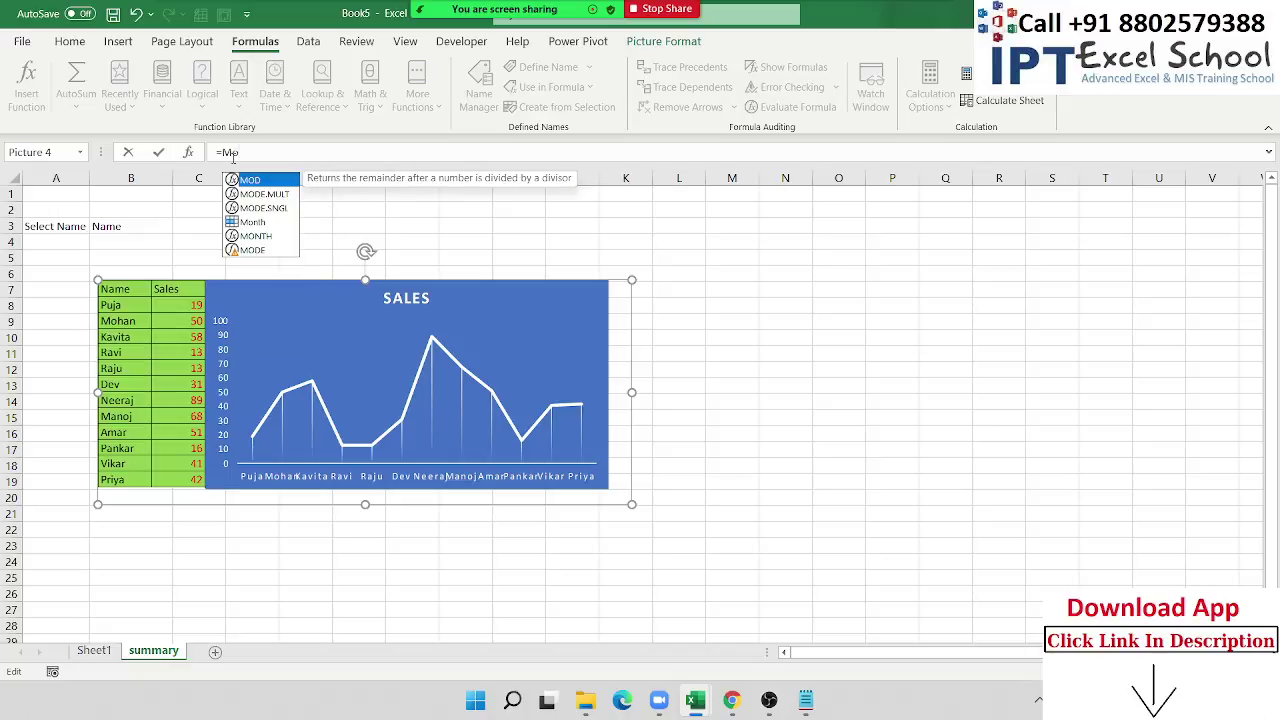
pyautogui.press('Down')
pyautogui.press('Down')
pyautogui.press('Down')
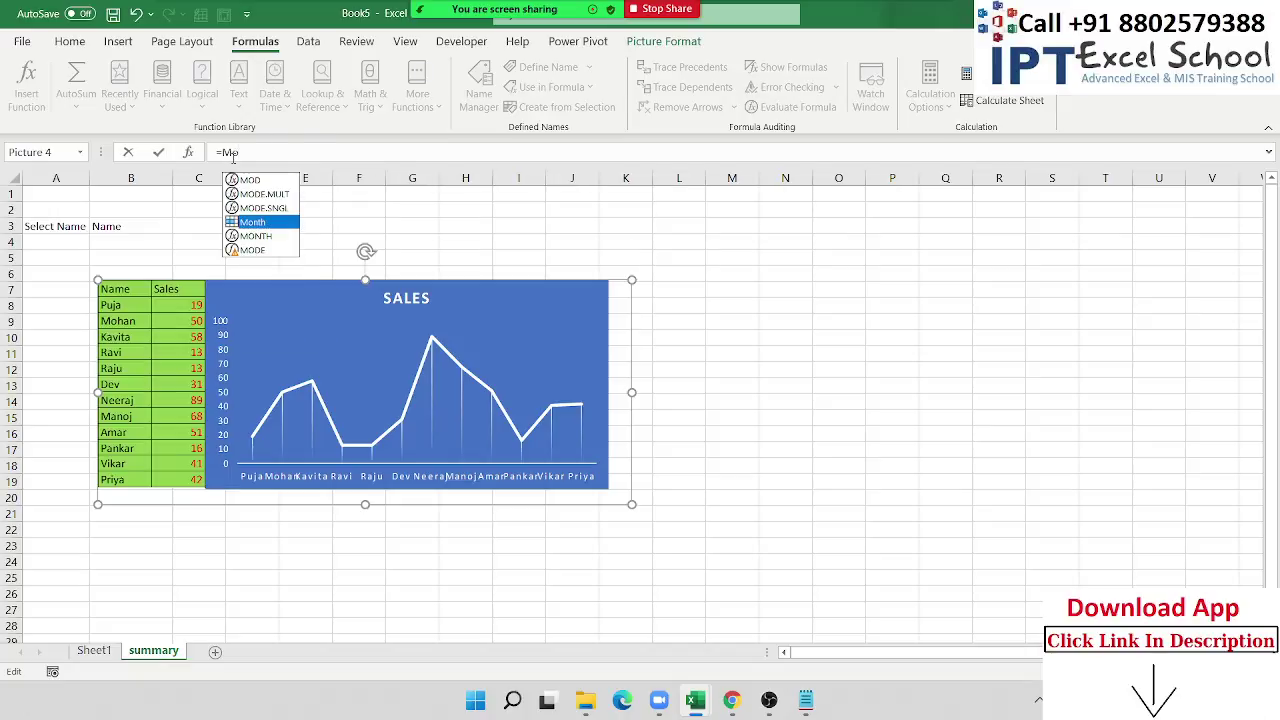
pyautogui.press('Tab')
pyautogui.press('Return')
# Step: Check B3's Name/Month choices without changing it, then select cell A1
pyautogui.click(133, 220)
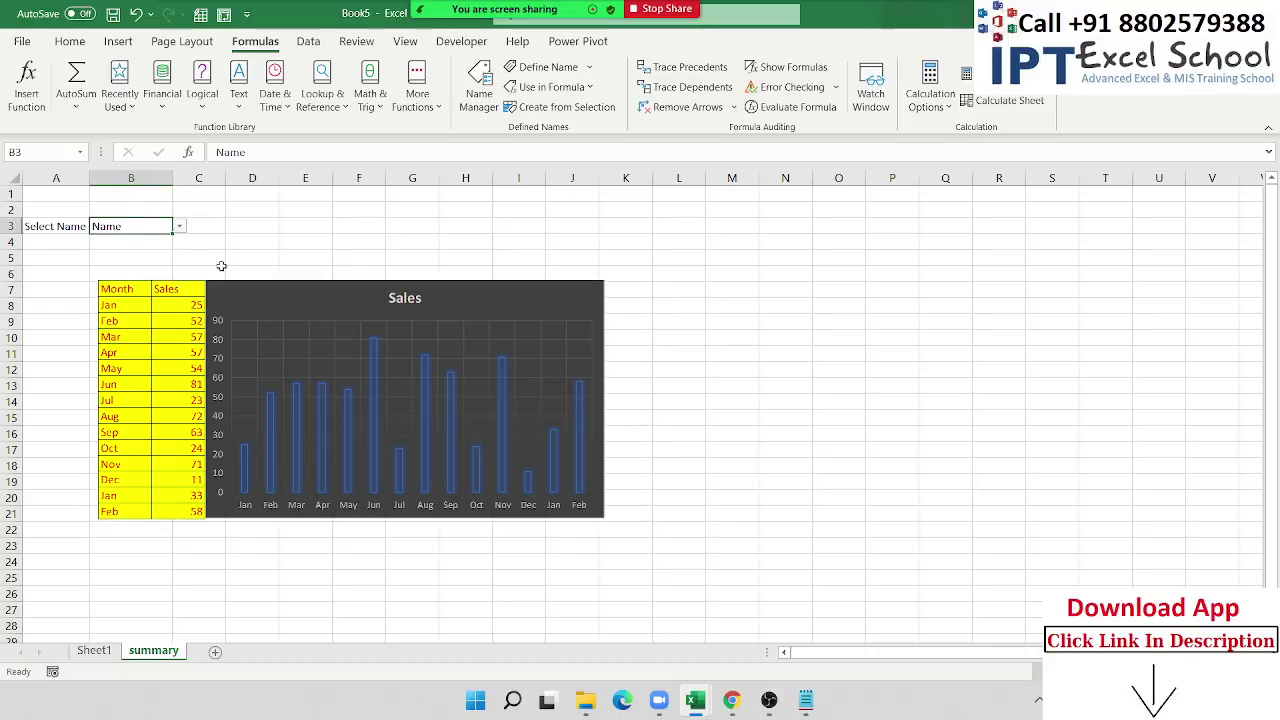
pyautogui.click(178, 227)
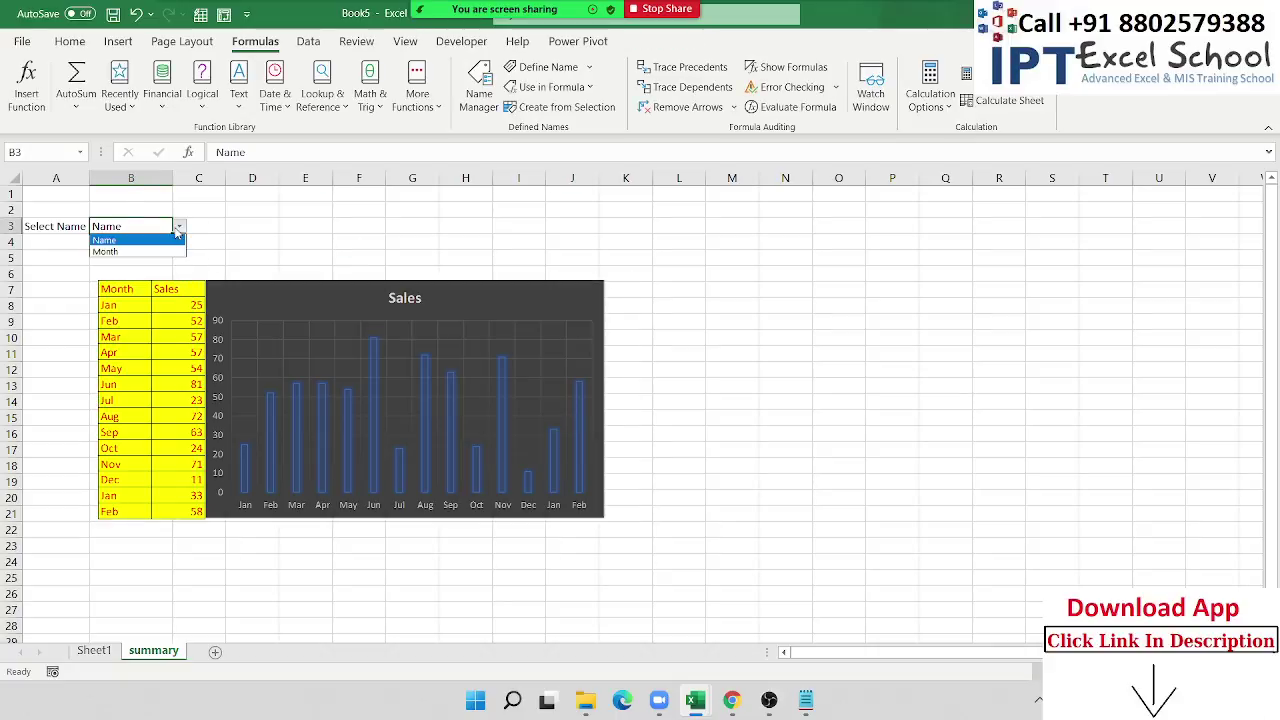
pyautogui.click(176, 232)
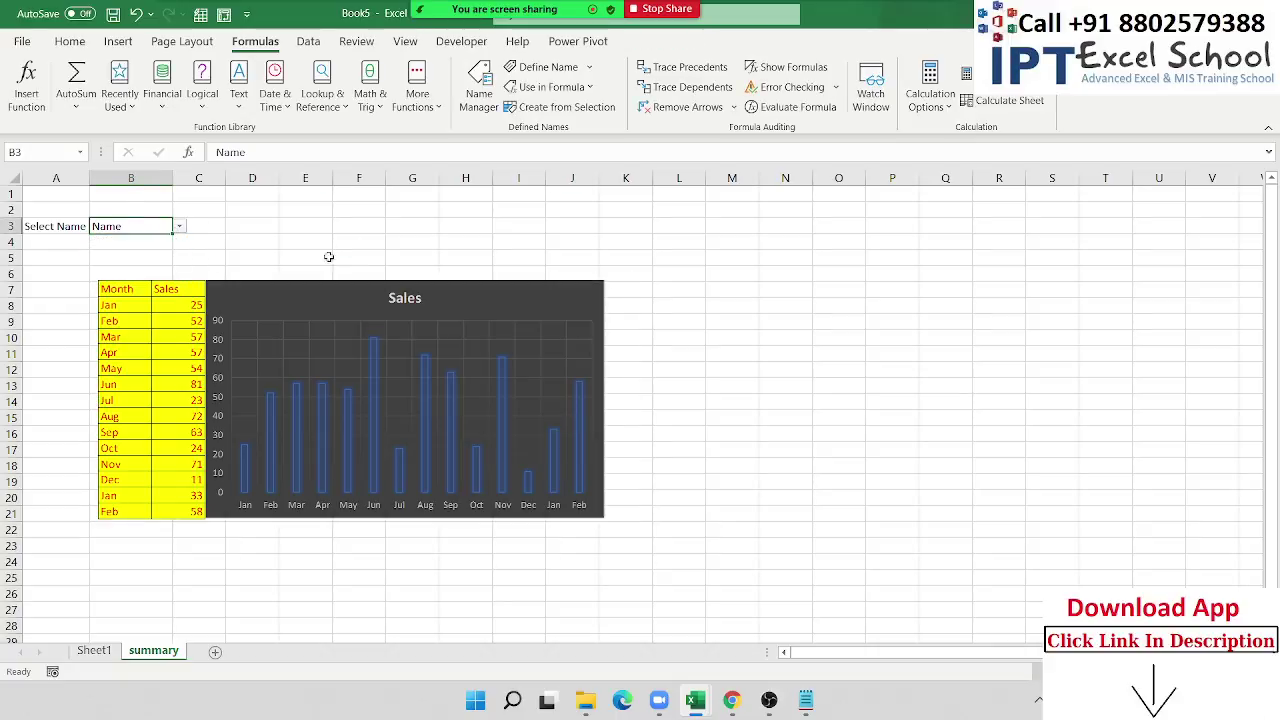
pyautogui.click(62, 194)
# Step: Enter 20 in A1 and the formula =A1 in N2, then check N2's formula
pyautogui.write('2')
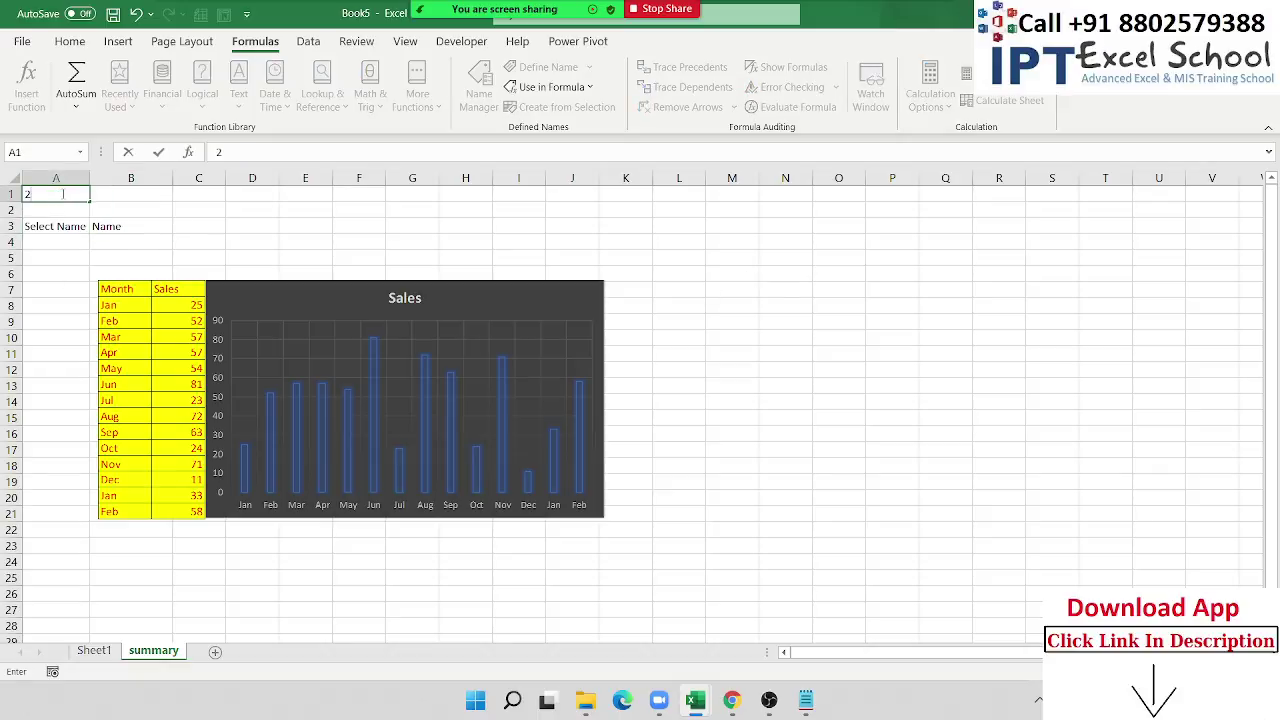
pyautogui.write('0')
pyautogui.click(785, 210)
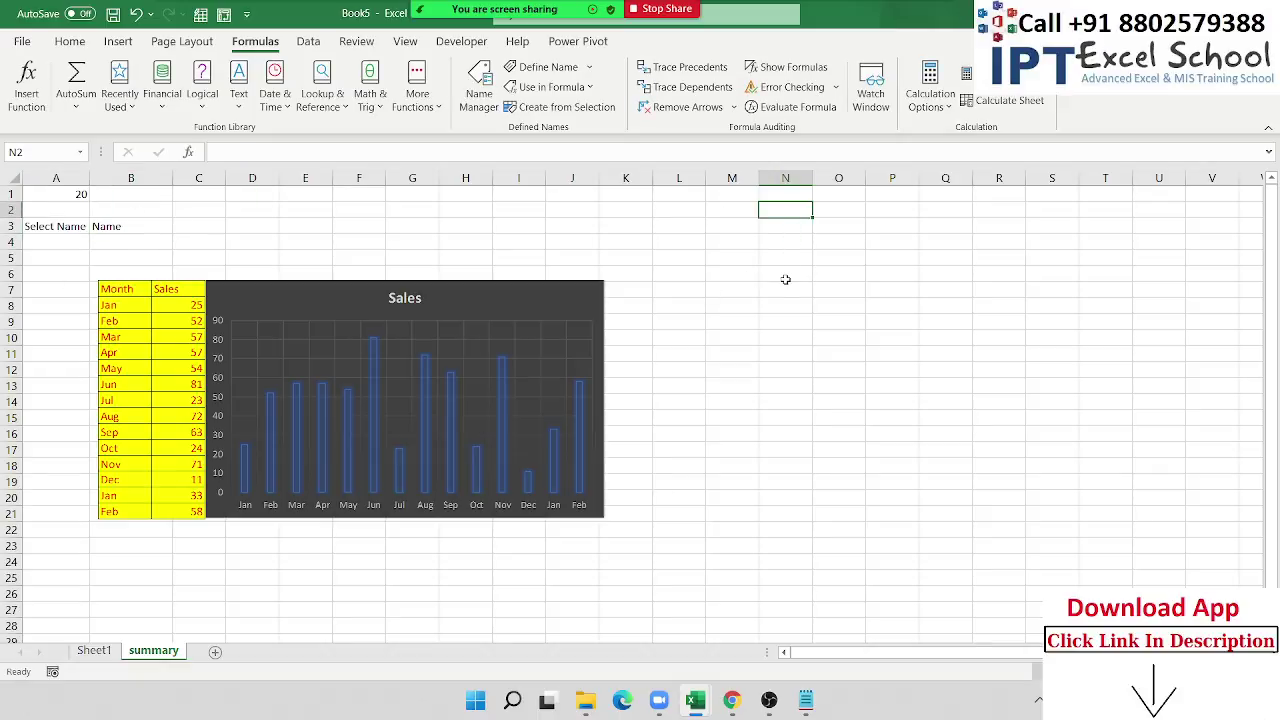
pyautogui.scroll(3, 788, 298)
pyautogui.scroll(2, 788, 298)
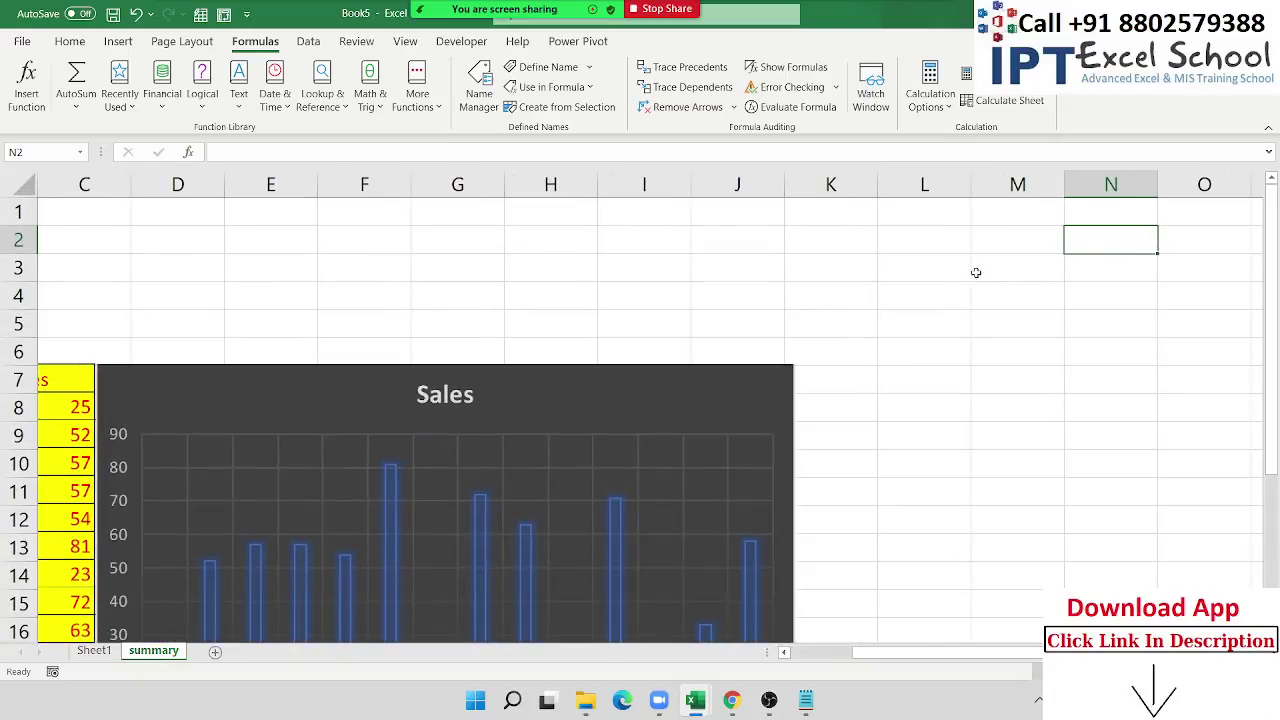
pyautogui.write('=a1')
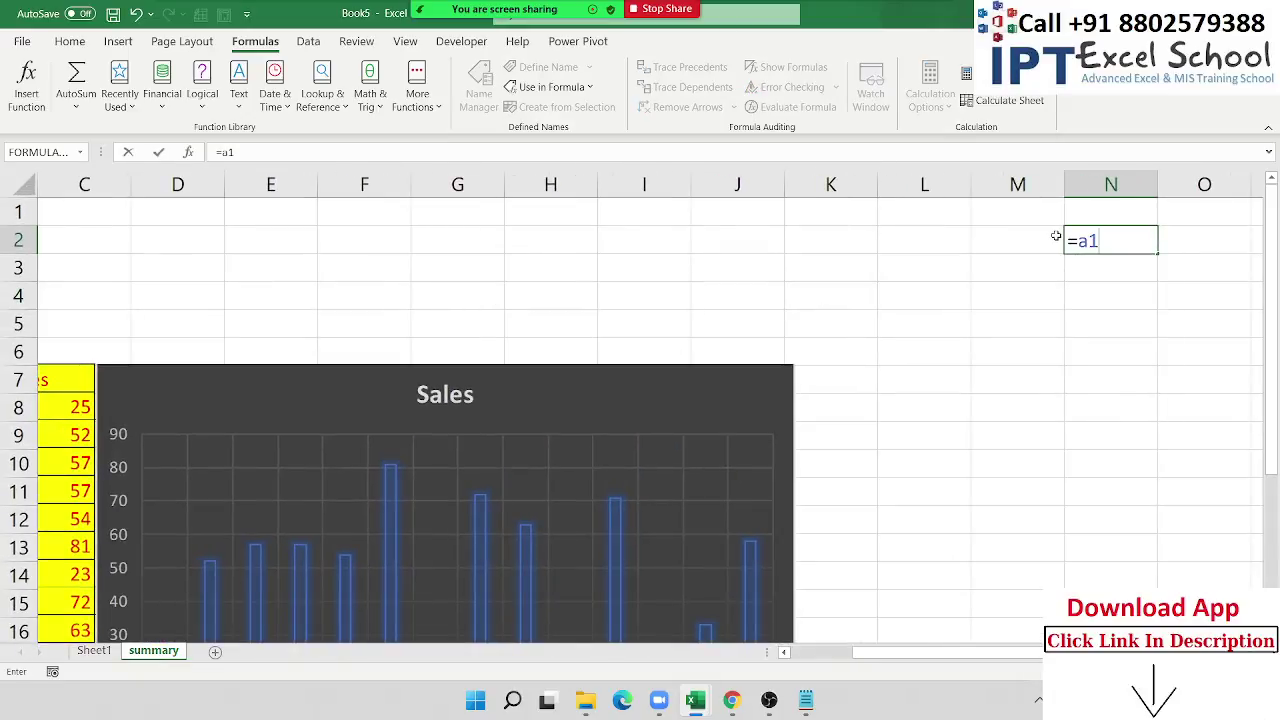
pyautogui.press('Return')
pyautogui.press('Up')
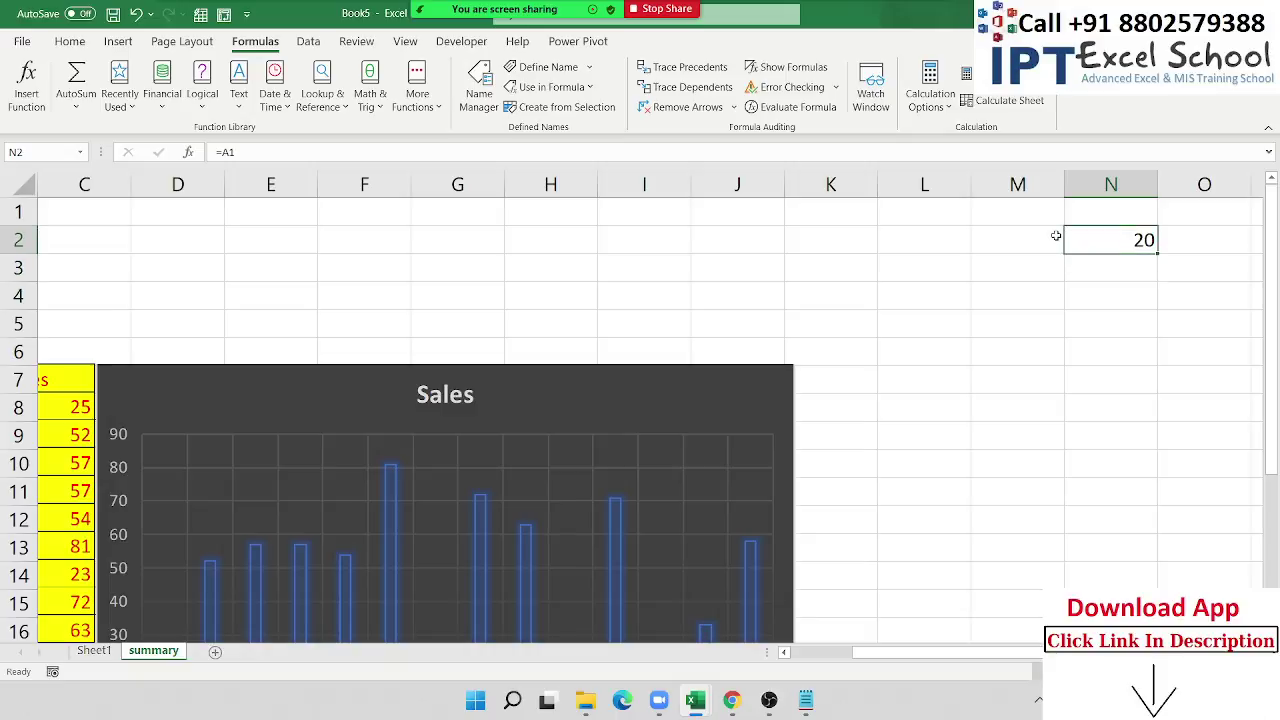
pyautogui.press('Left')
pyautogui.press('Left')
pyautogui.press('Left')
pyautogui.press('Left')
pyautogui.press('Left')
pyautogui.press('Left')
pyautogui.press('Left')
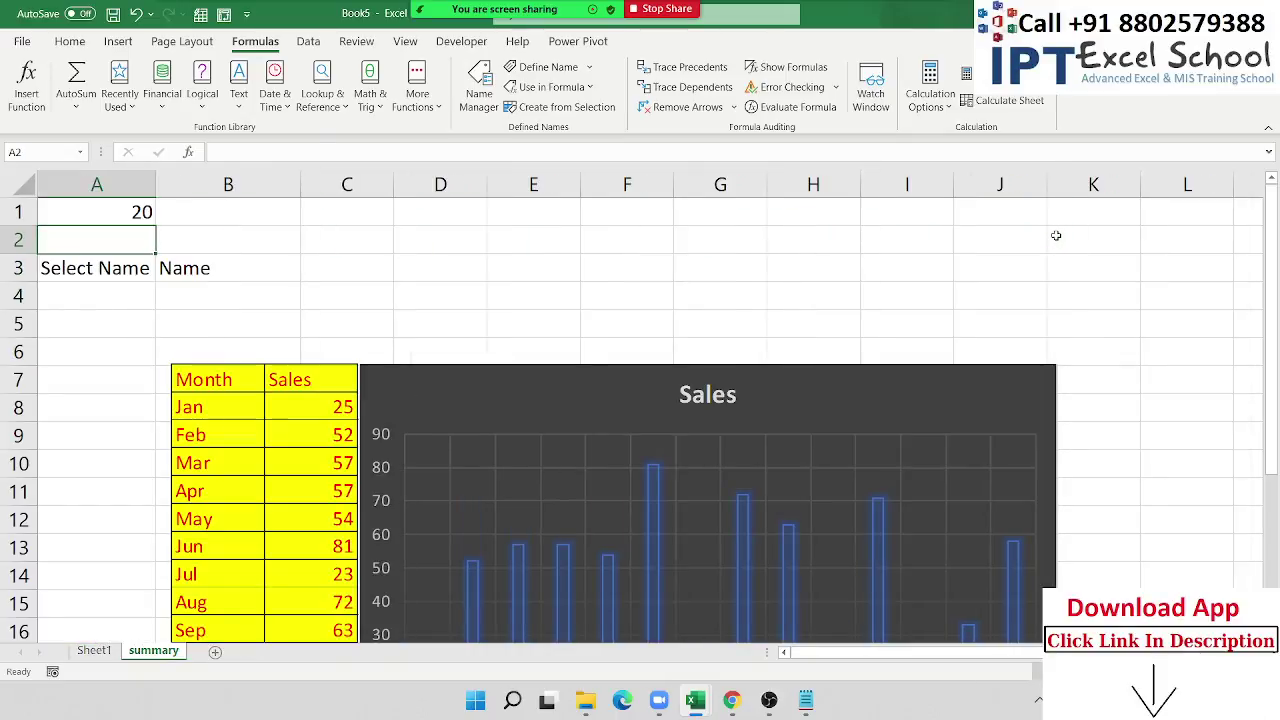
pyautogui.keyDown('ctrl'); pyautogui.scroll(-1, 1056, 236); pyautogui.keyUp('ctrl')
pyautogui.keyDown('ctrl'); pyautogui.scroll(-1, 1150, 236); pyautogui.keyUp('ctrl')
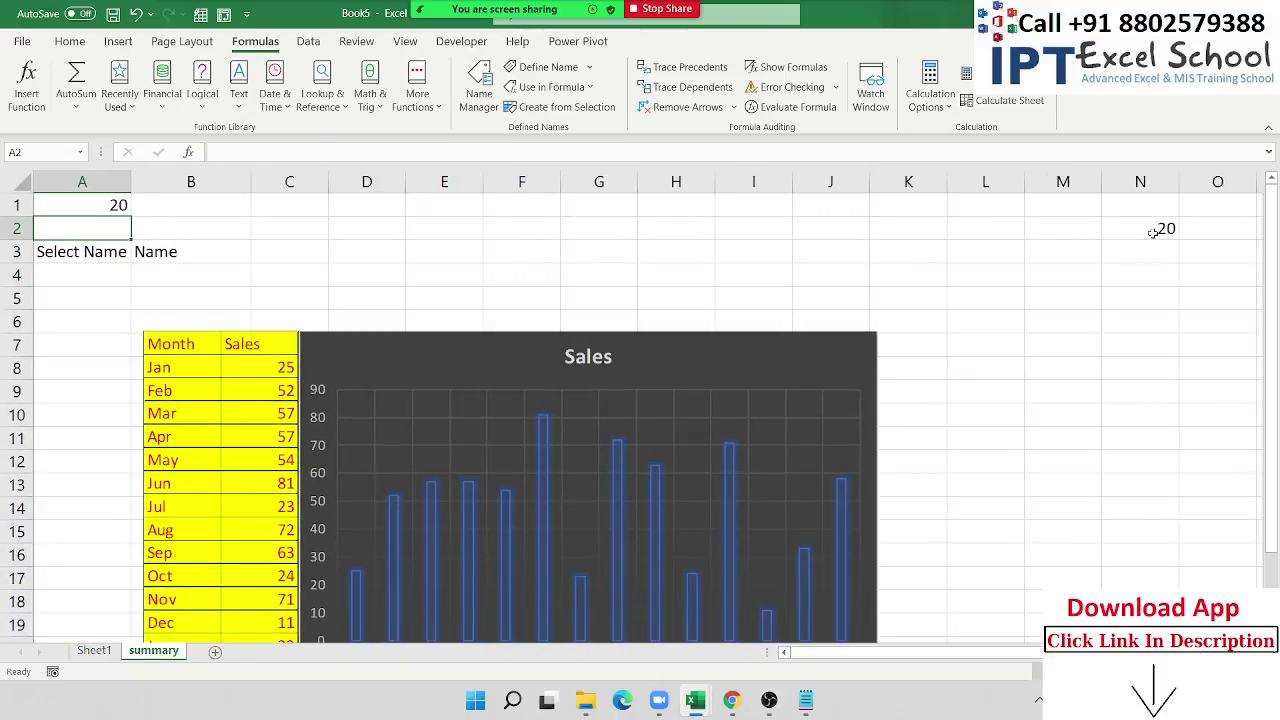
pyautogui.doubleClick(1153, 232)
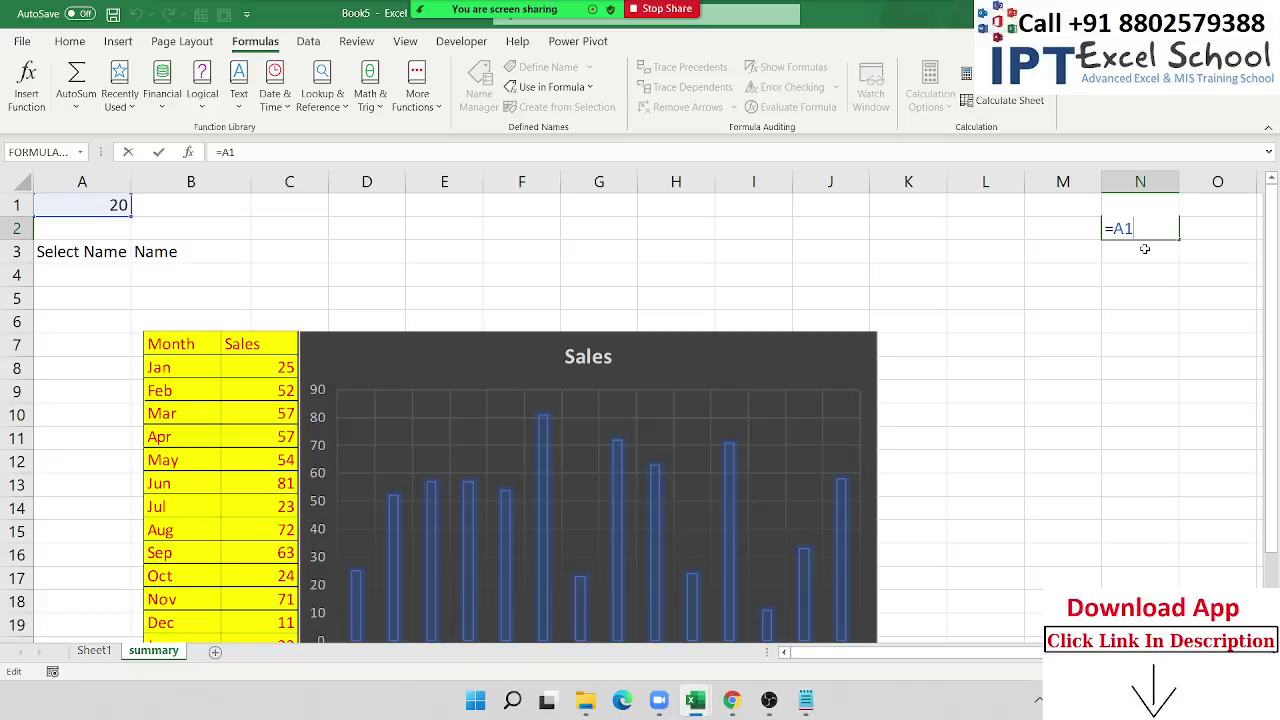
pyautogui.press('Escape')
# Step: Type the text A1 in K1 and set N2 to the formula =K1
pyautogui.click(938, 206)
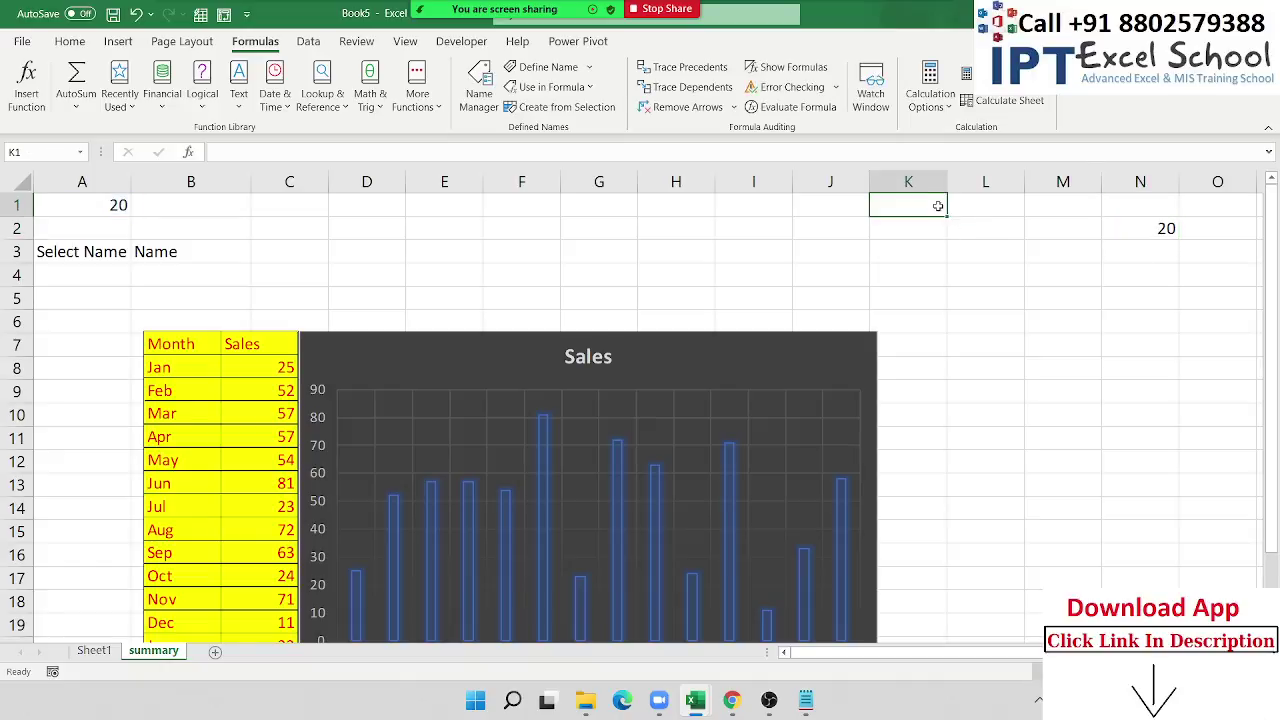
pyautogui.write('A')
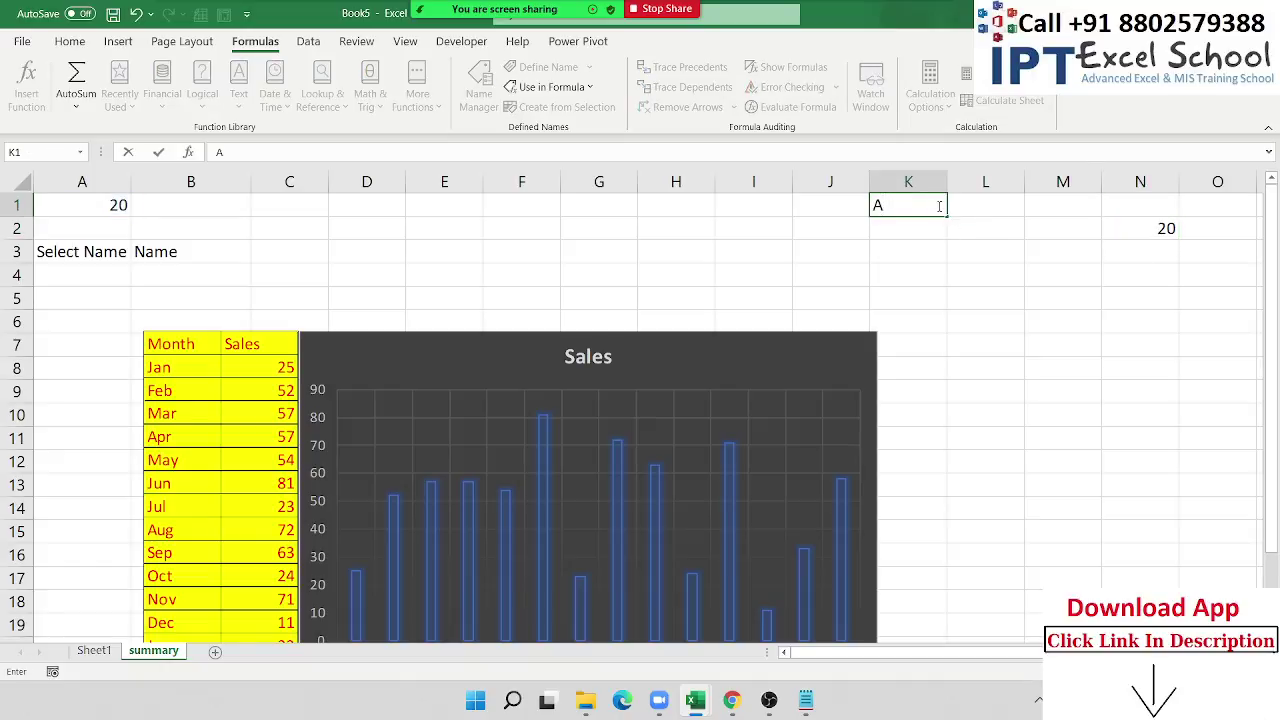
pyautogui.write('1')
pyautogui.click(1161, 230)
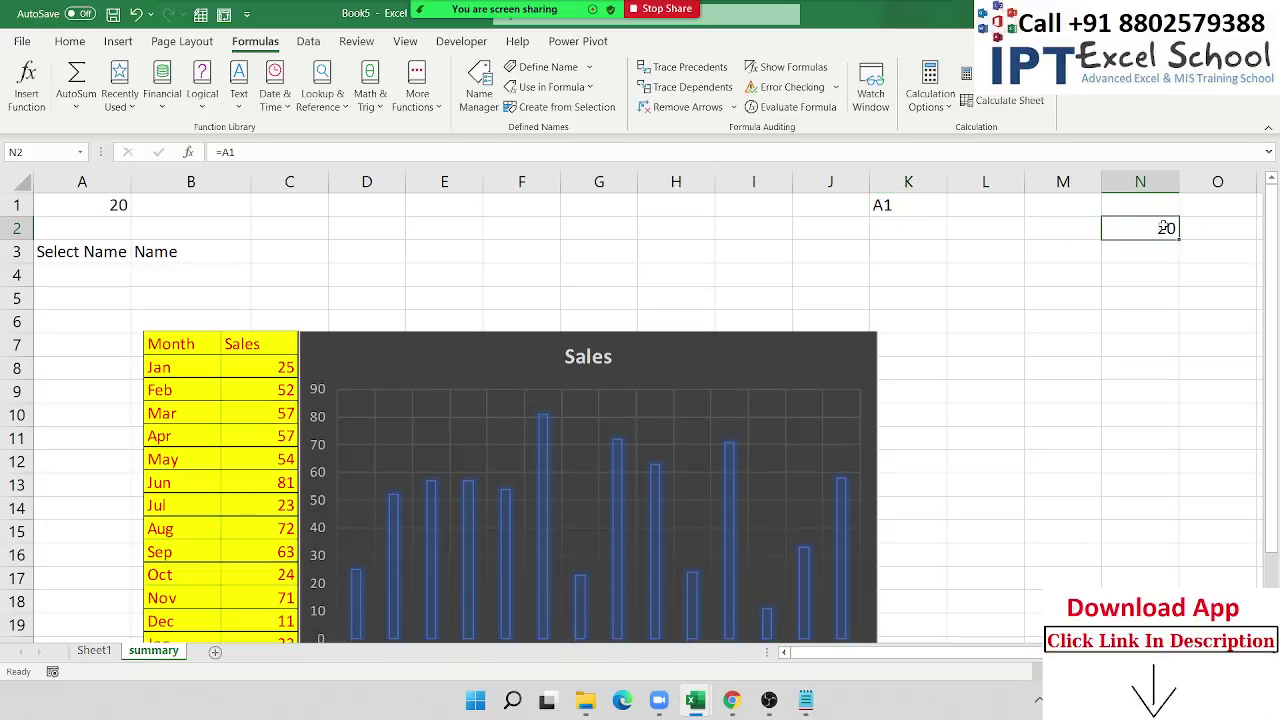
pyautogui.write('=')
pyautogui.click(910, 205)
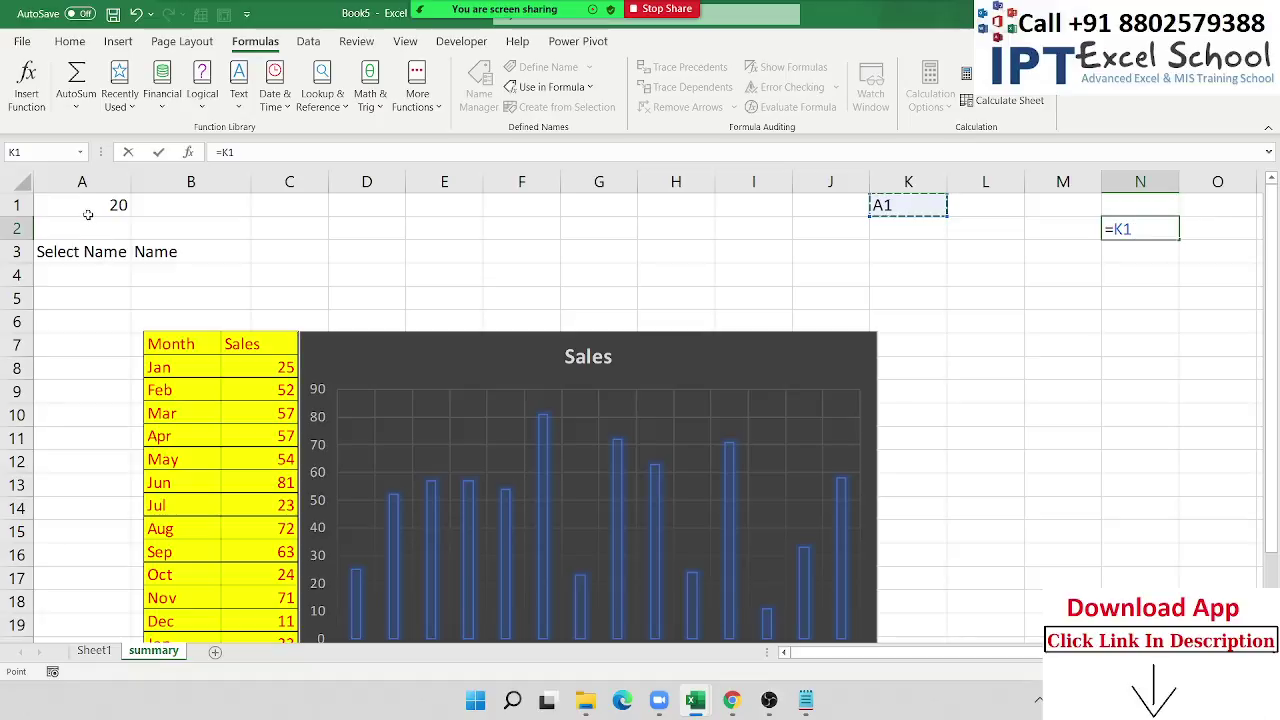
pyautogui.press('Return')
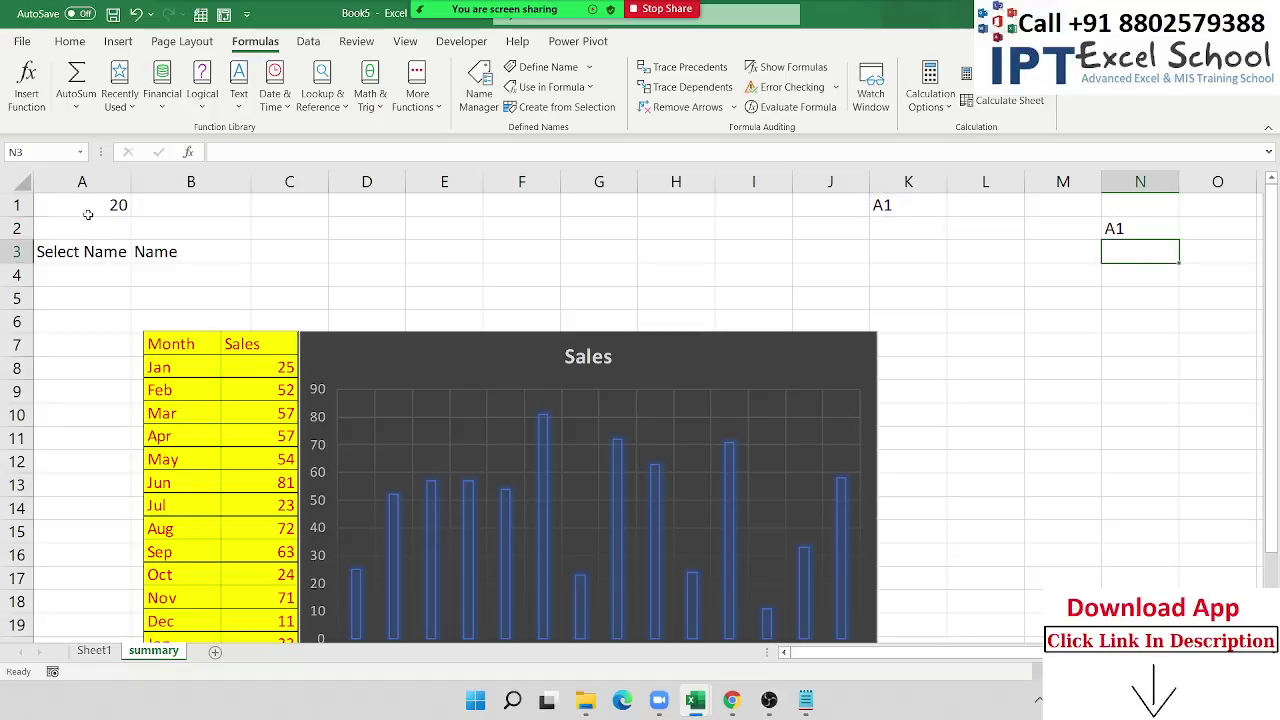
pyautogui.press('Up')
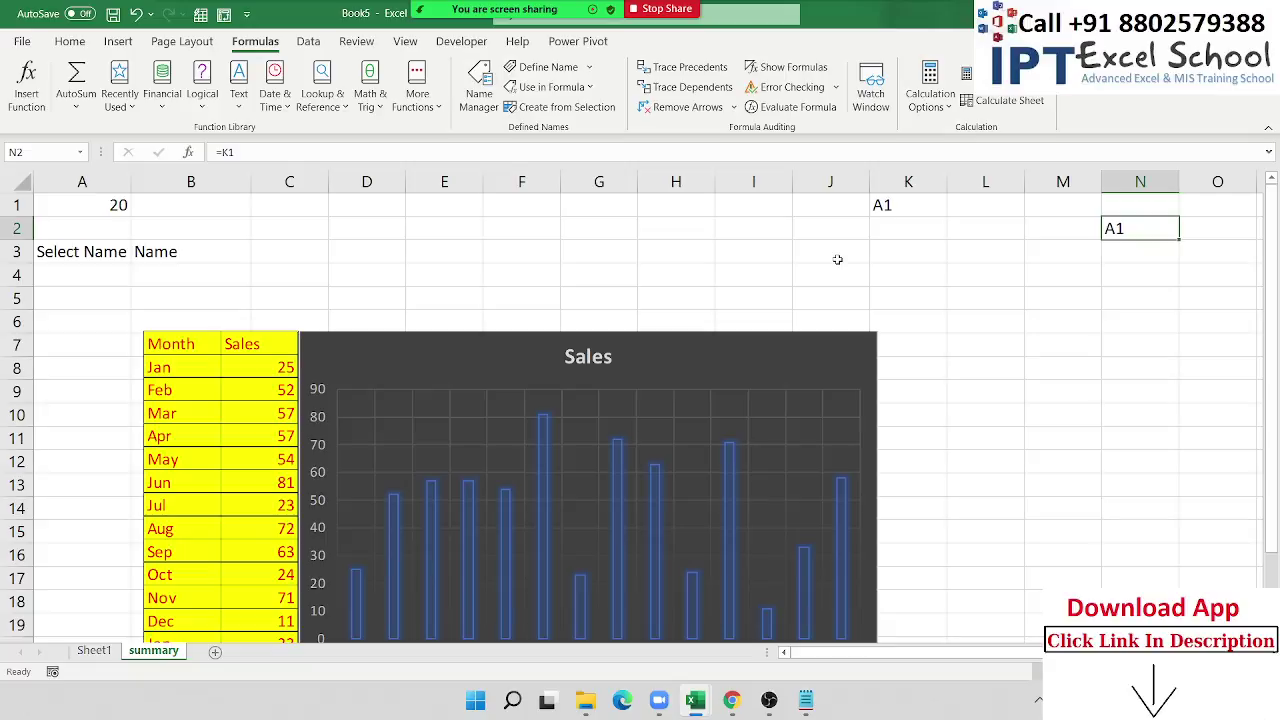
pyautogui.doubleClick(1157, 235)
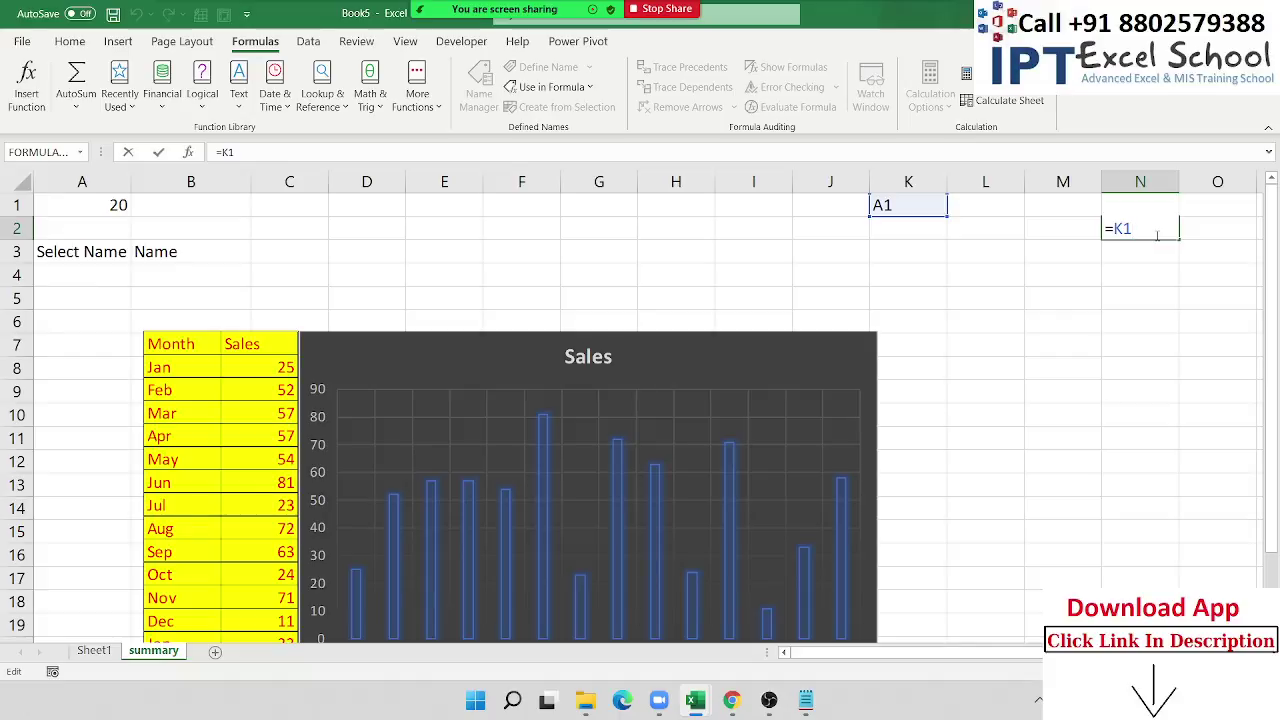
# Step: Discard the stray entry and enter =INDIRECT(K1) in N2 so it returns 20 from A1
pyautogui.hotkey('ctrl', 'Return')
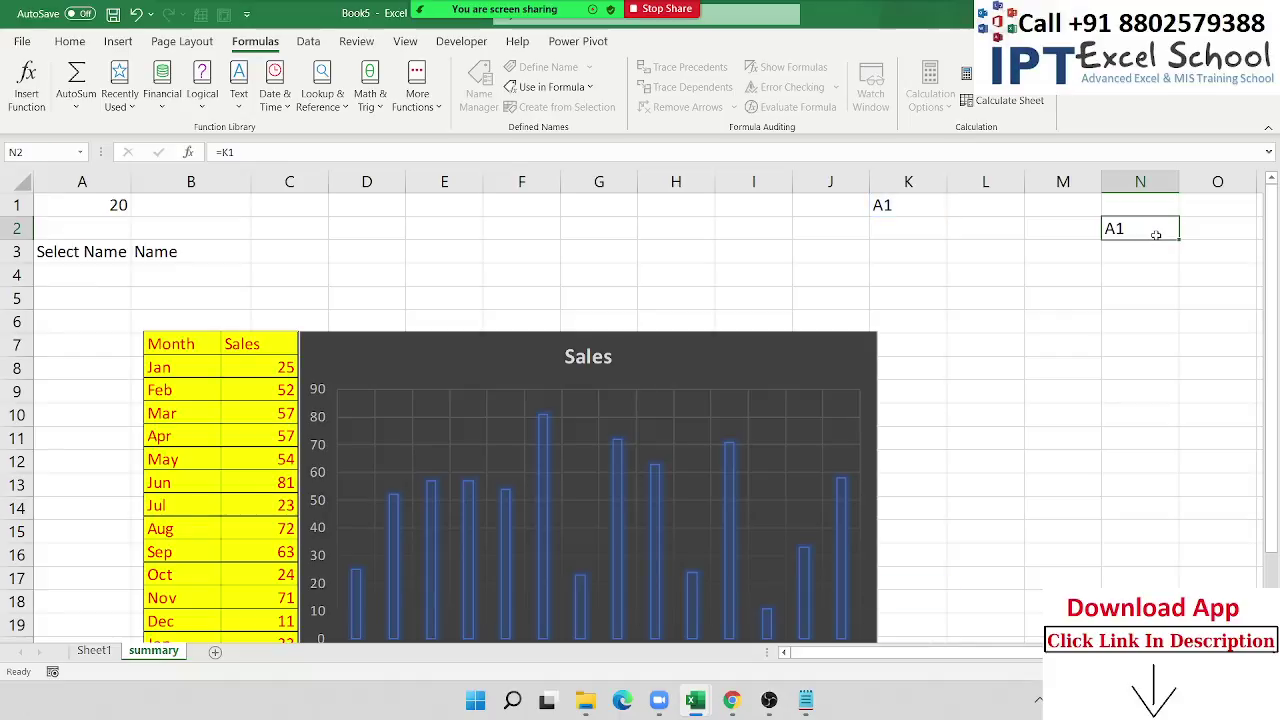
pyautogui.write('DB;')
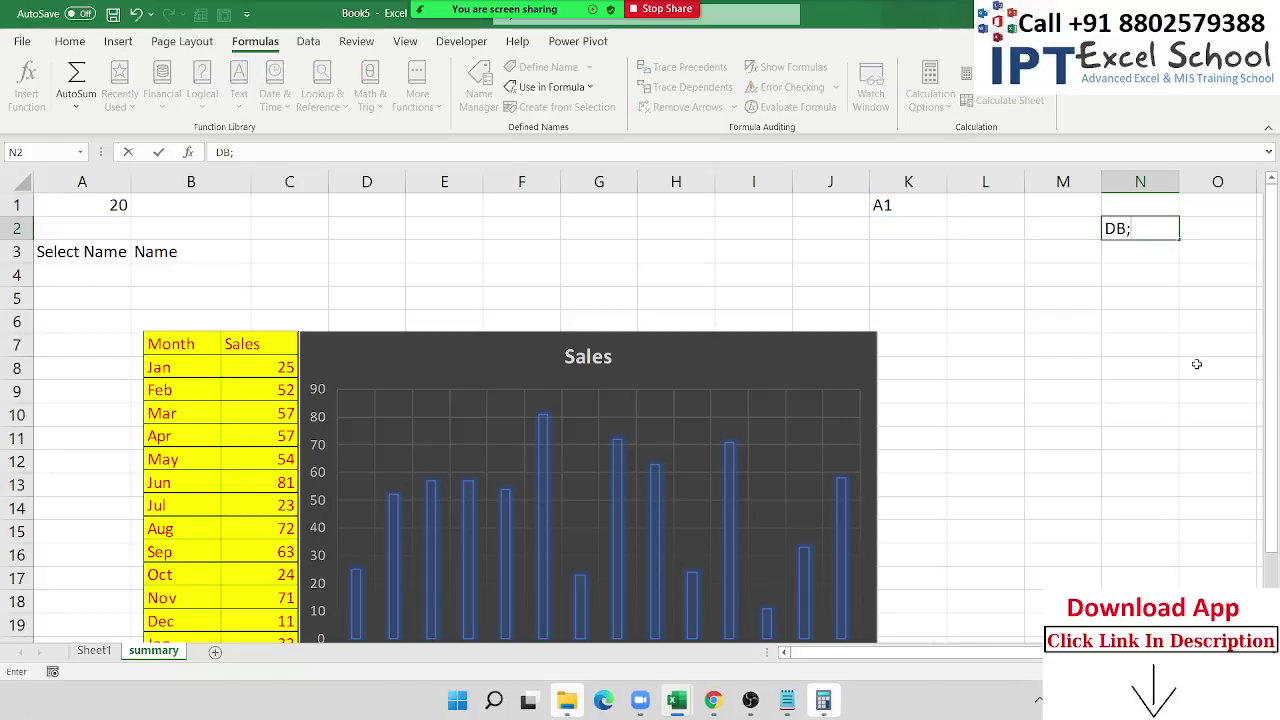
pyautogui.press('Escape')
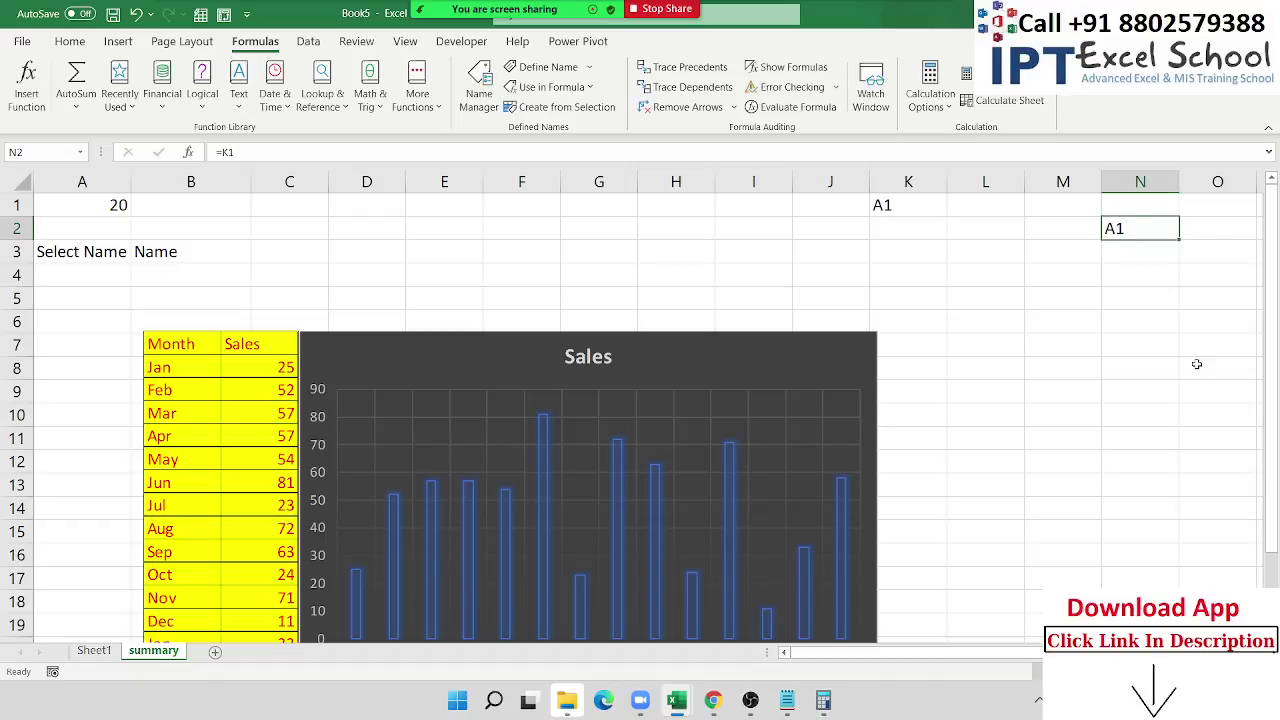
pyautogui.write('=')
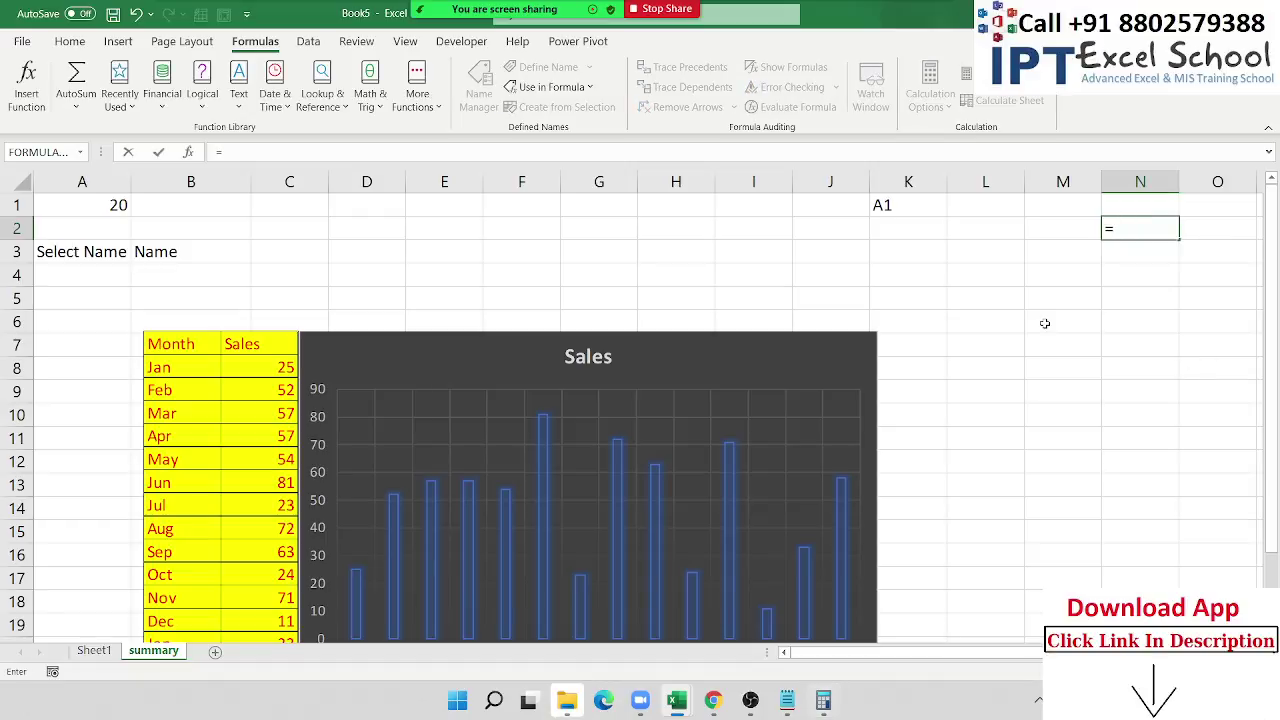
pyautogui.write('IN')
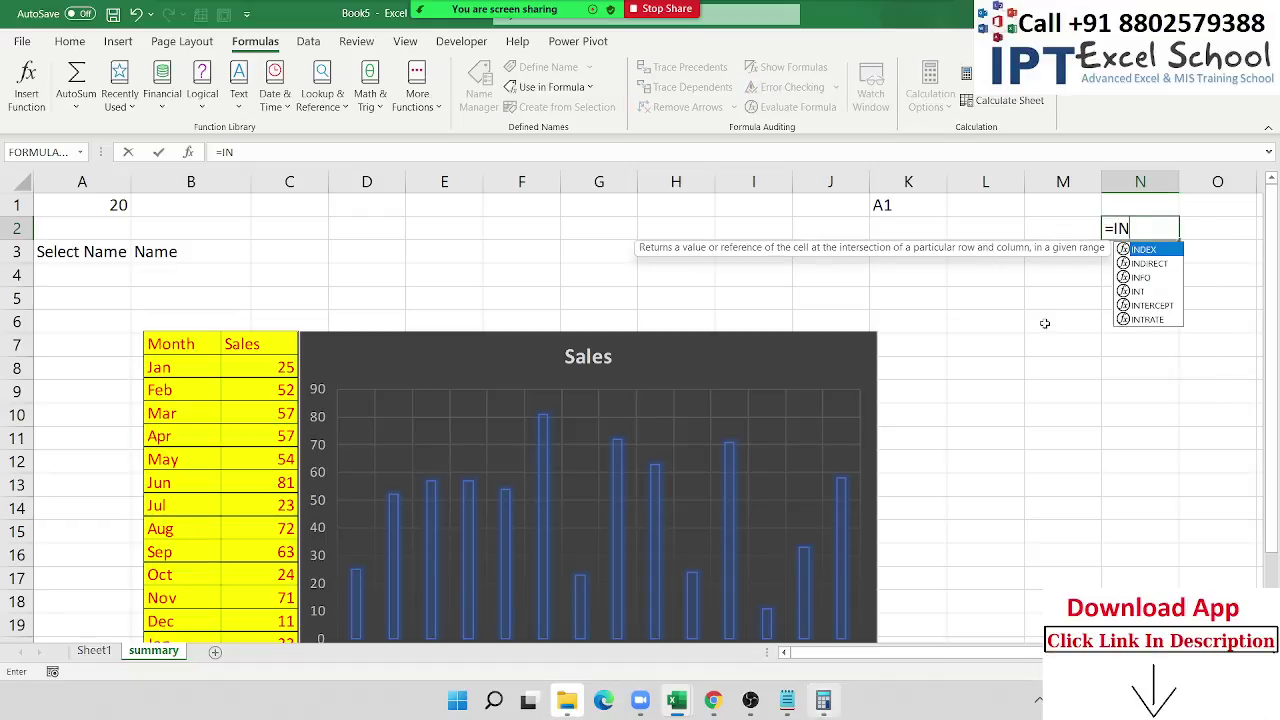
pyautogui.press('Down')
pyautogui.press('Tab')
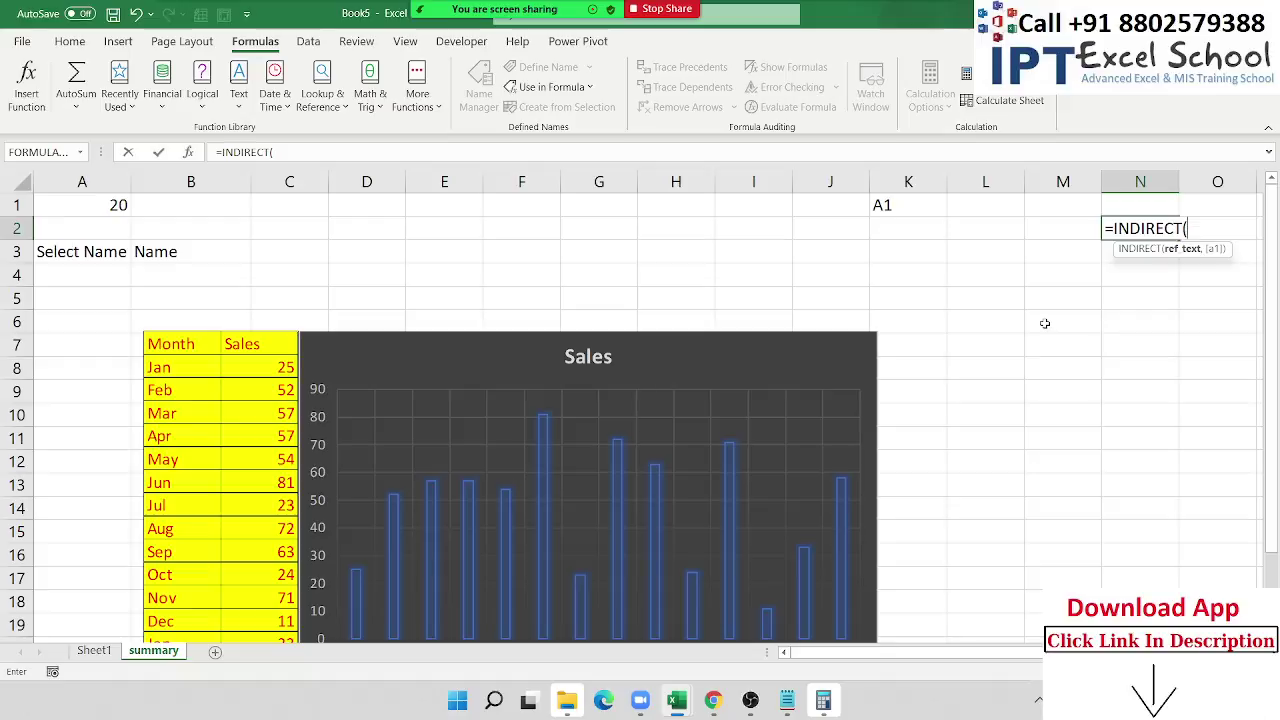
pyautogui.click(921, 204)
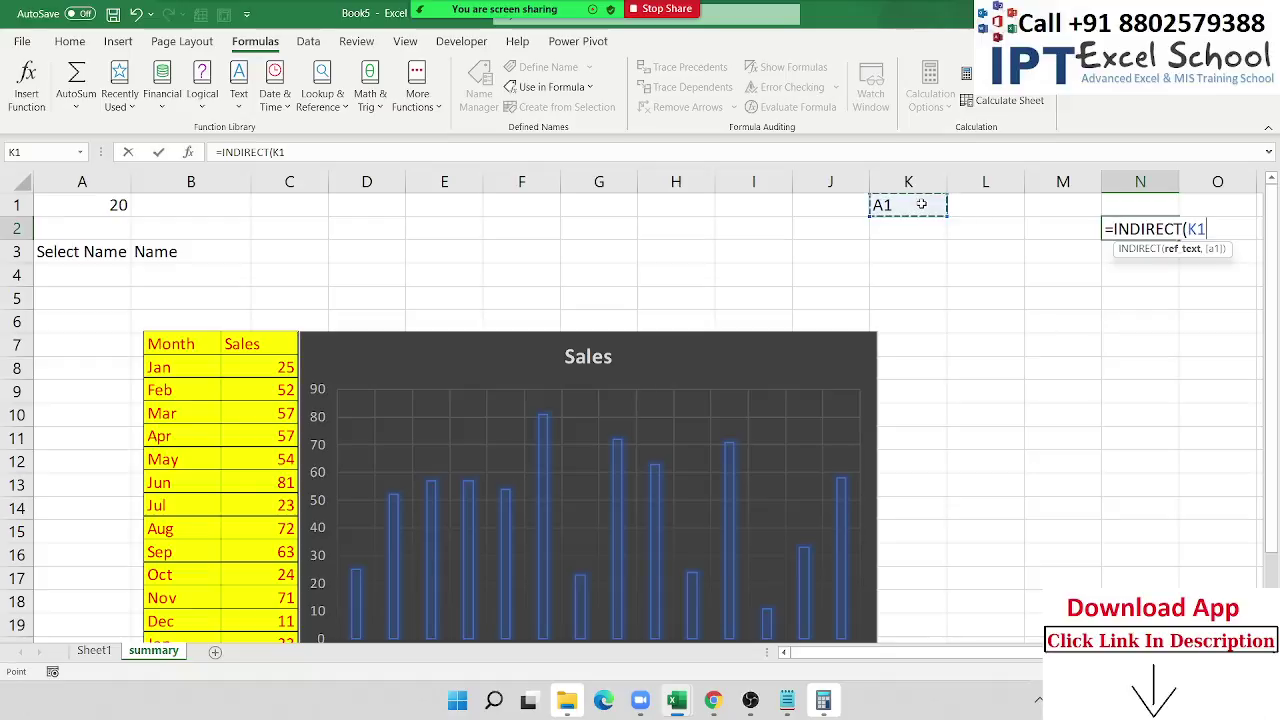
pyautogui.write(')')
pyautogui.hotkey('ctrl', 'Return')
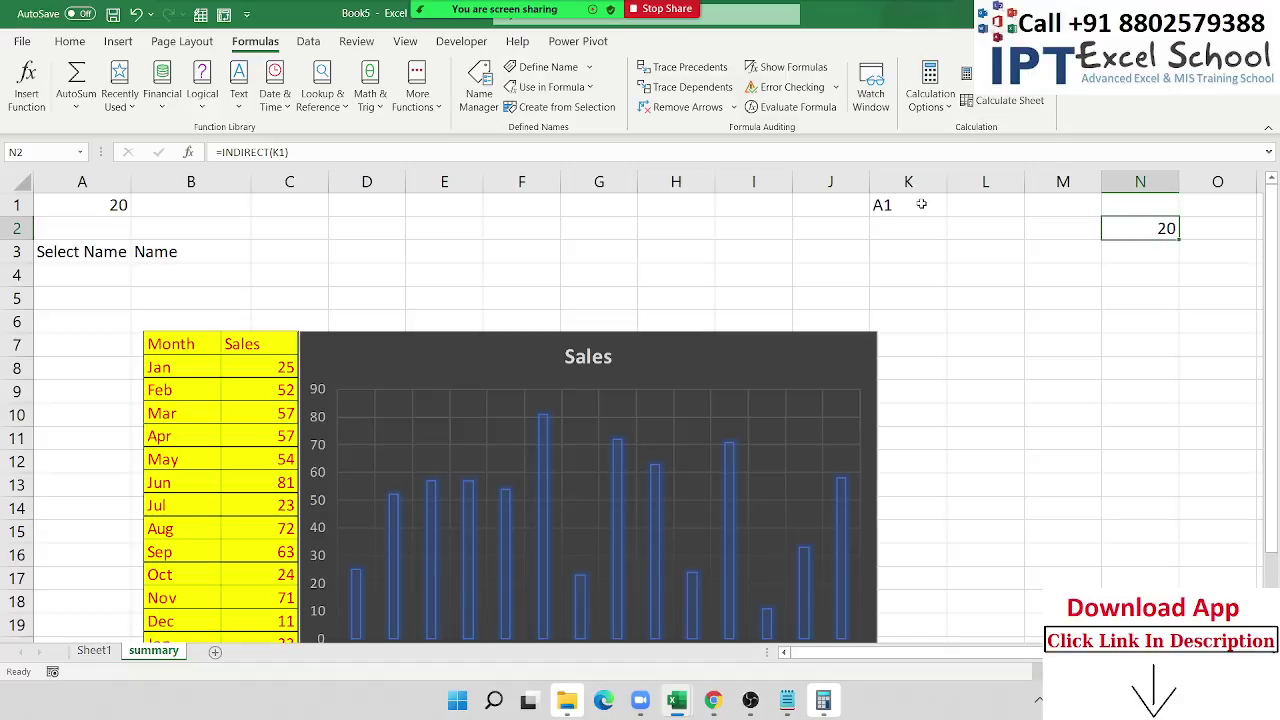
pyautogui.press('Left')
pyautogui.press('Left')
pyautogui.press('Left')
pyautogui.press('Left')
pyautogui.press('Right')
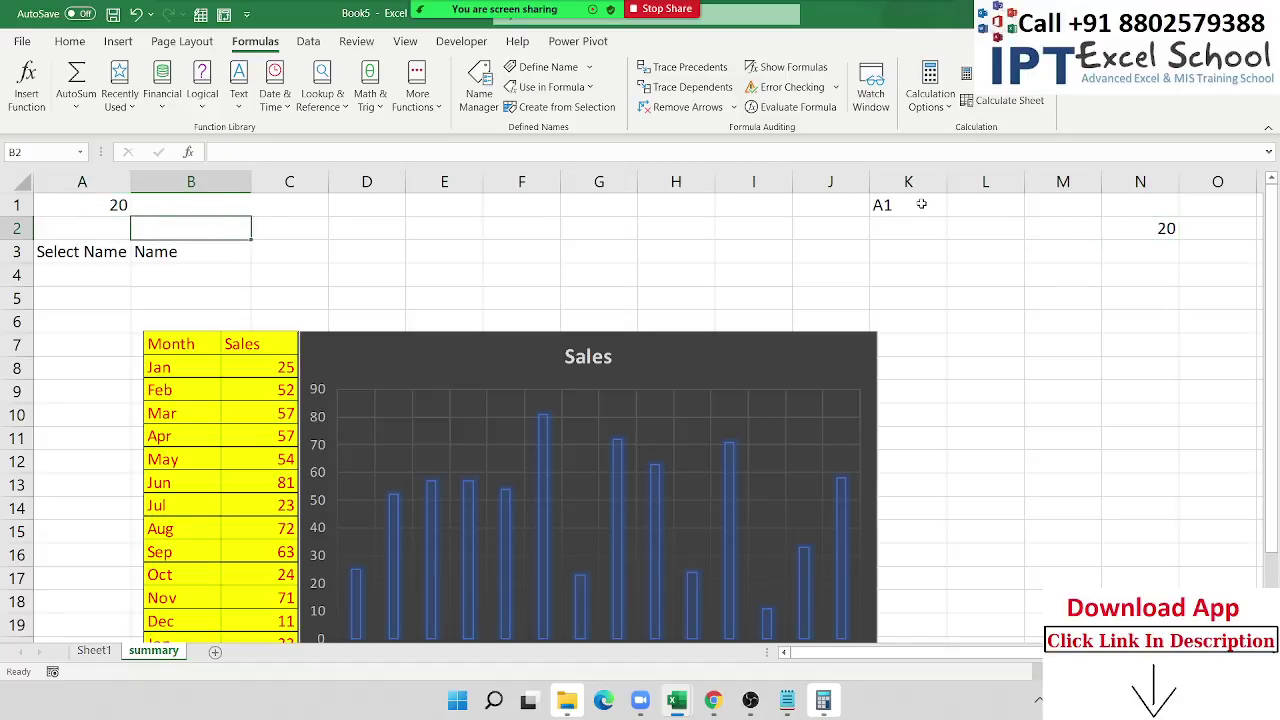
pyautogui.press('Down')
pyautogui.hotkey('alt', 'Down')
pyautogui.press('Return')
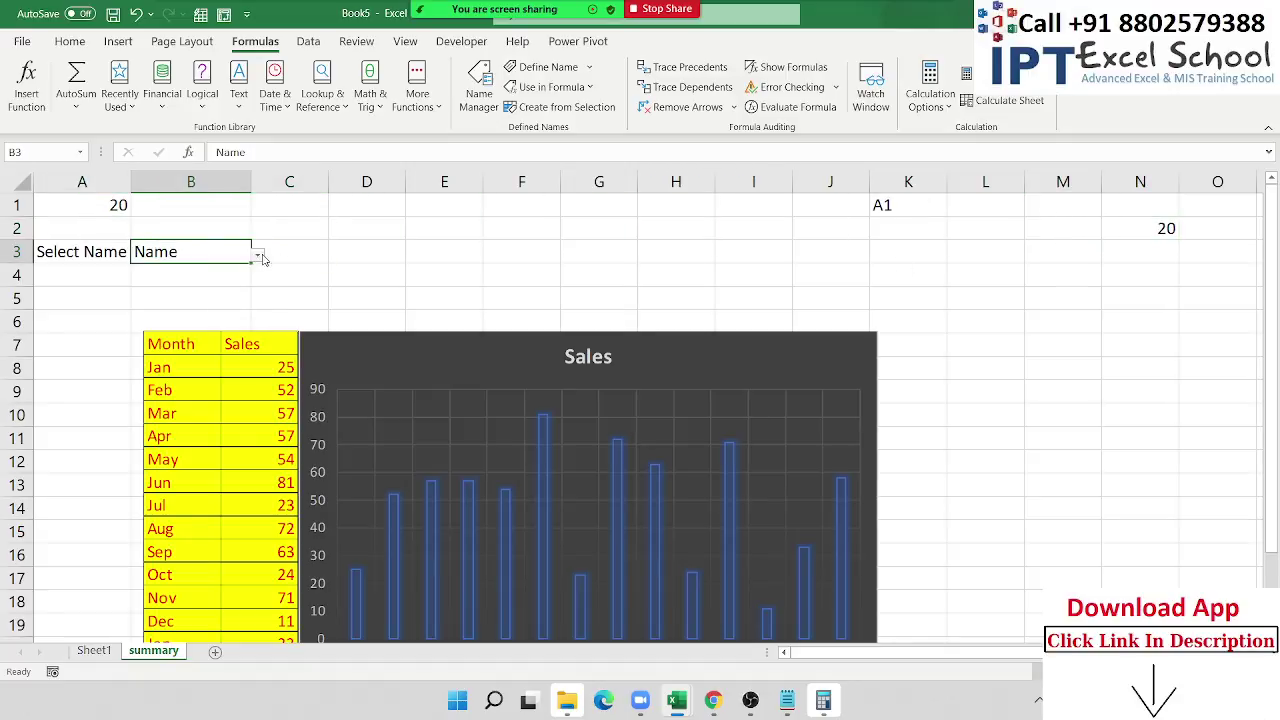
pyautogui.click(258, 258)
pyautogui.click(307, 257)
pyautogui.click(366, 250)
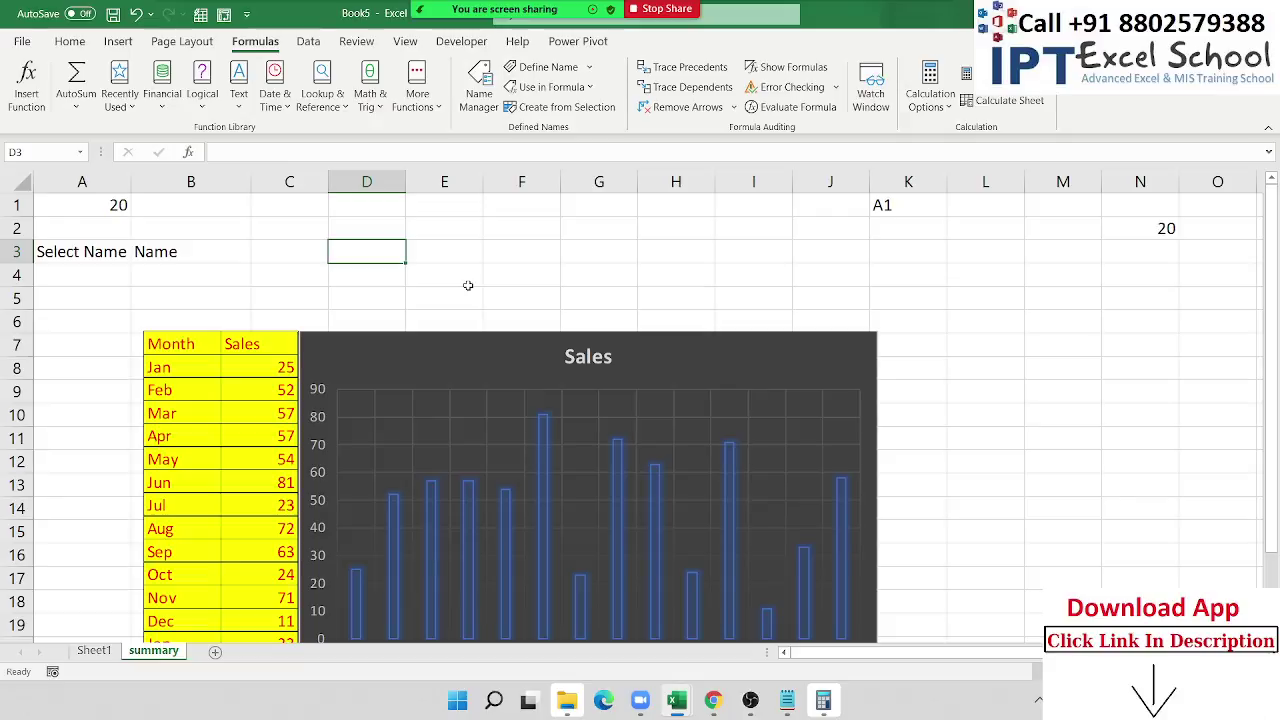
pyautogui.click(996, 268)
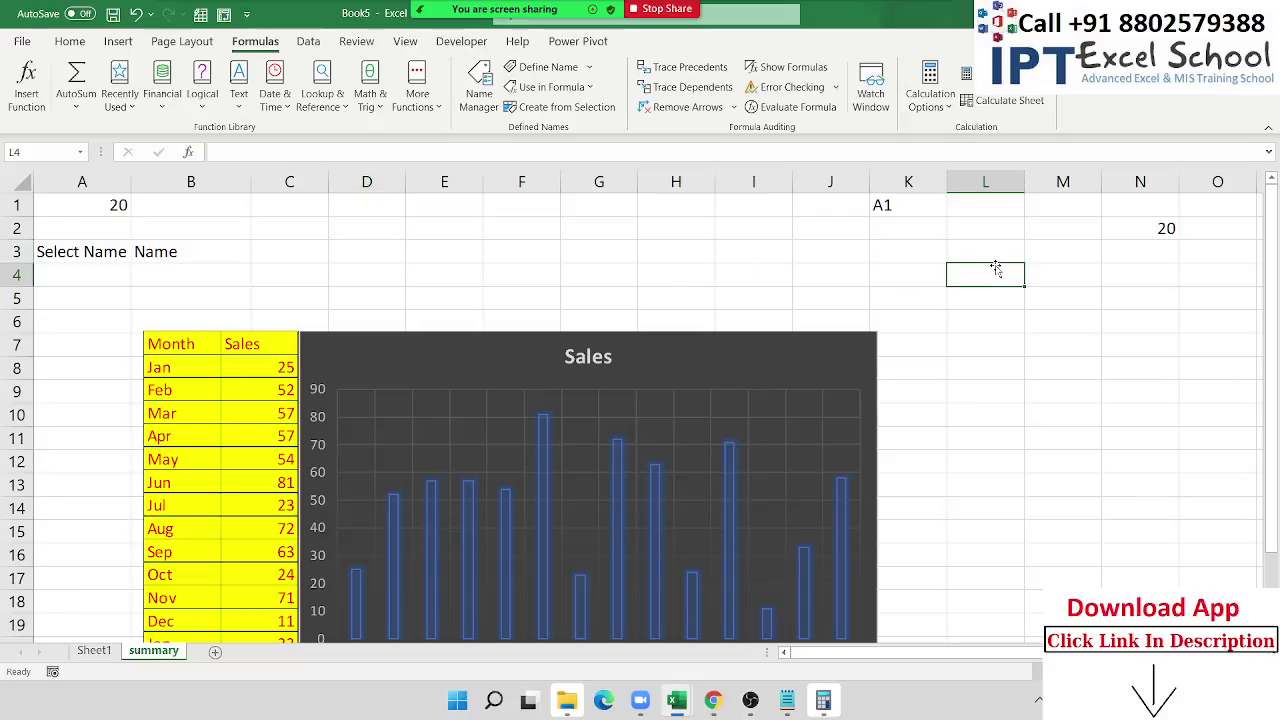
pyautogui.write('=IND')
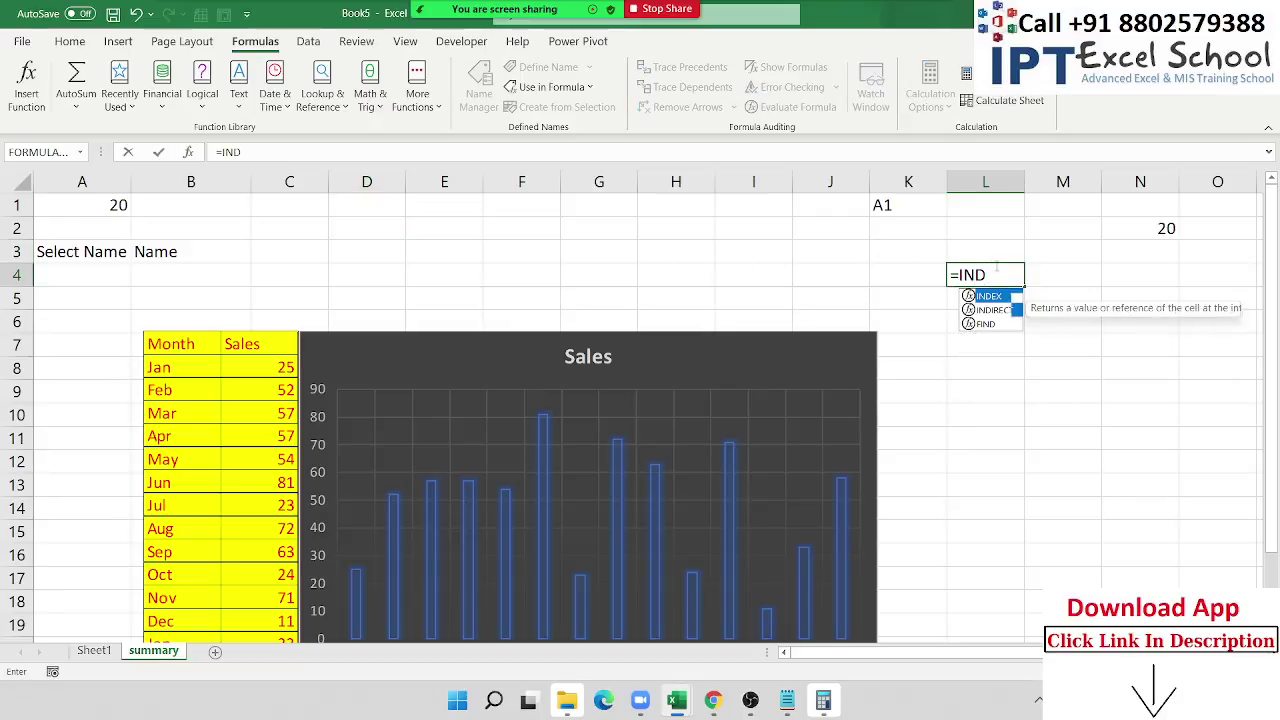
pyautogui.press('Down')
pyautogui.press('Tab')
pyautogui.click(192, 252)
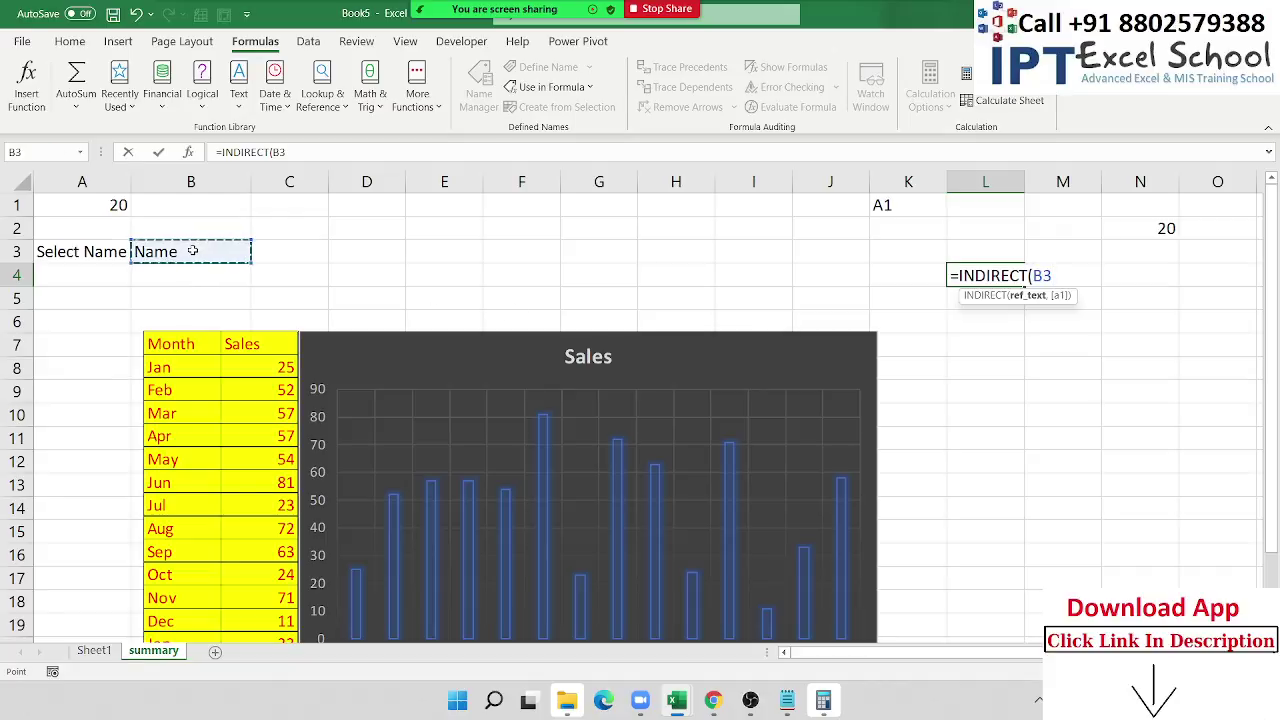
pyautogui.press('Return')
pyautogui.press('Up')
pyautogui.press('Right')
pyautogui.press('Right')
pyautogui.press('Right')
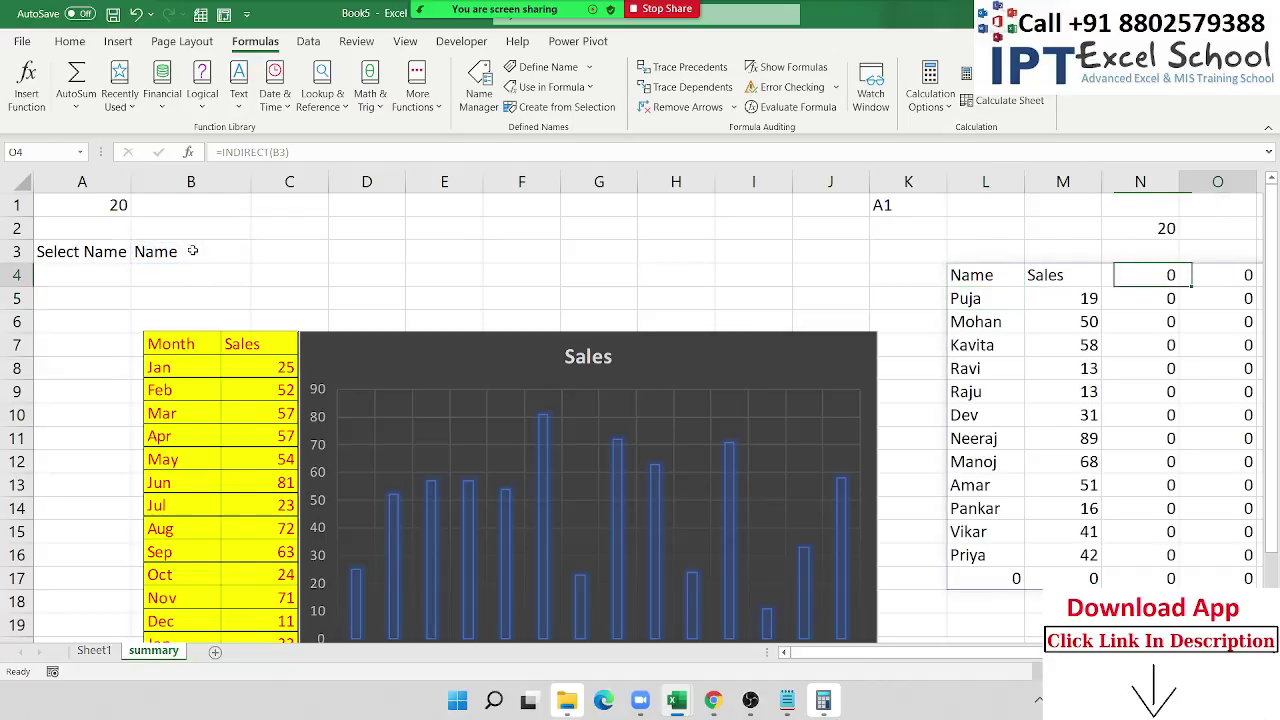
pyautogui.press('Right')
pyautogui.press('Right')
pyautogui.press('Right')
pyautogui.press('Right')
pyautogui.press('Right')
pyautogui.press('Right')
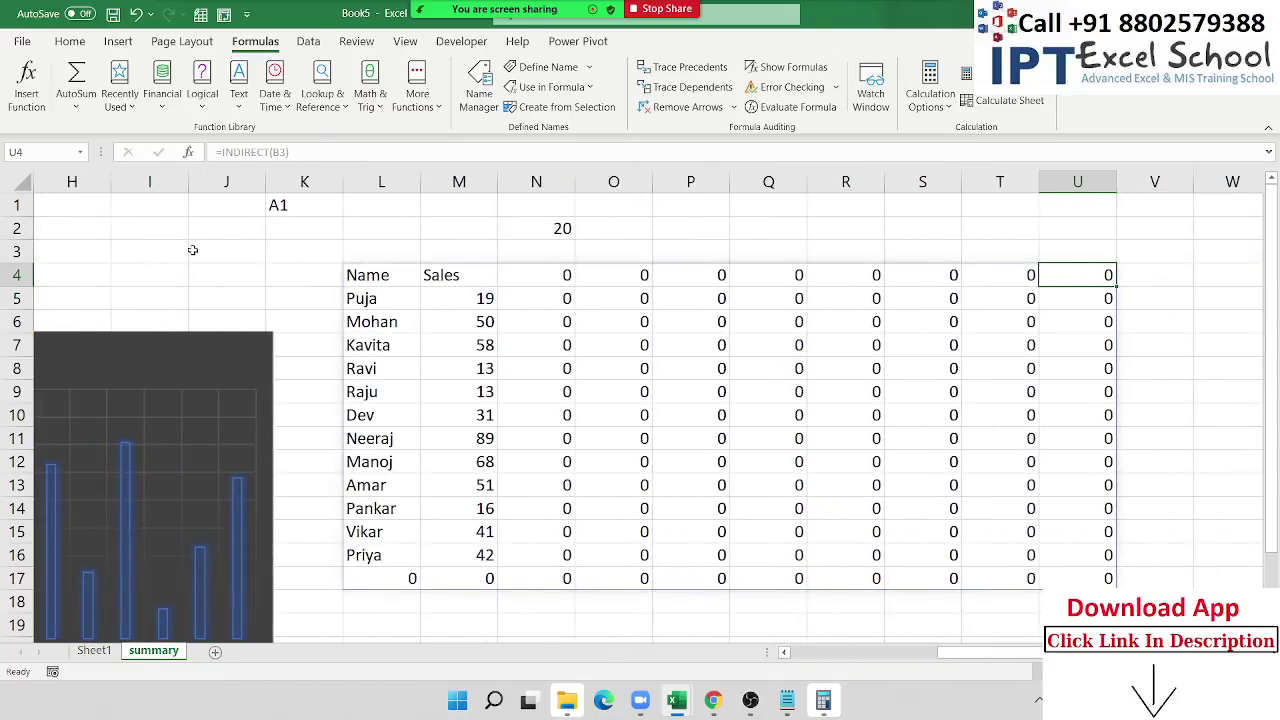
pyautogui.press('Left')
pyautogui.press('Left')
pyautogui.press('Left')
pyautogui.press('Left')
pyautogui.press('Left')
pyautogui.press('Left')
pyautogui.press('Right')
pyautogui.press('Right')
pyautogui.press('Right')
pyautogui.hotkey('ctrl', 'shift', 'Right')
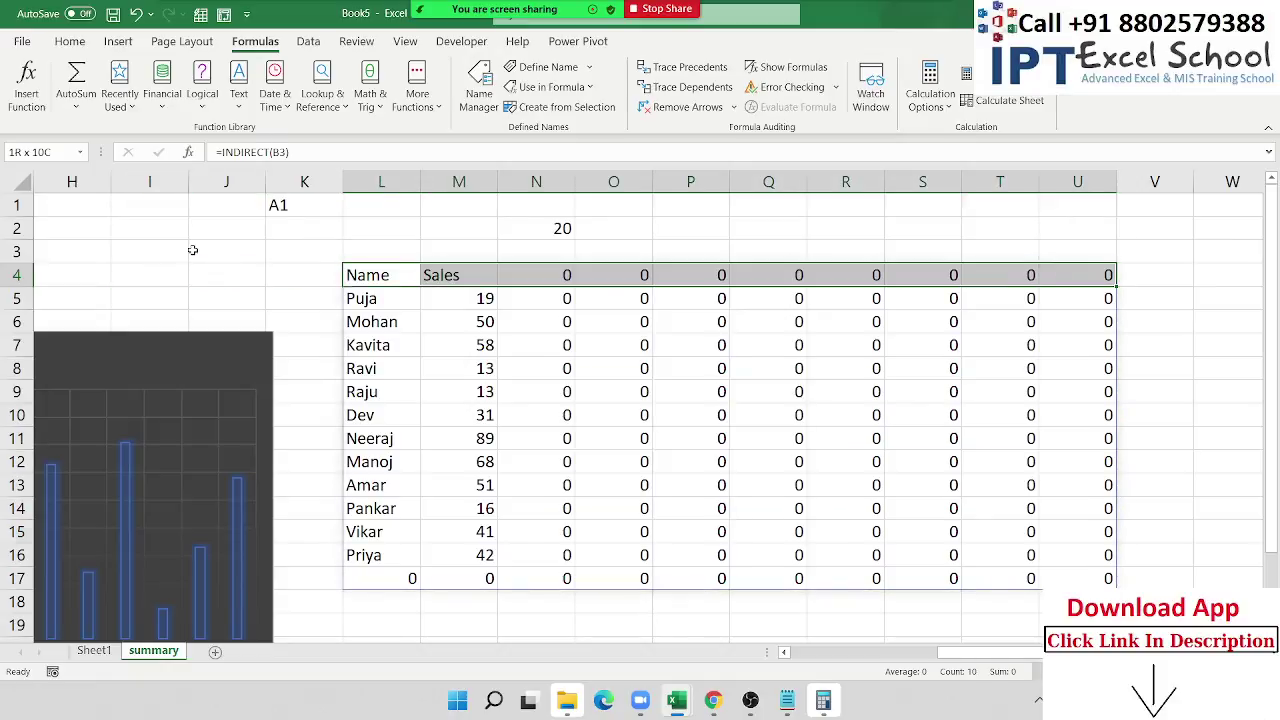
pyautogui.hotkey('ctrl', 'shift', 'Down')
pyautogui.press('Delete')
pyautogui.press('Left')
pyautogui.press('Home')
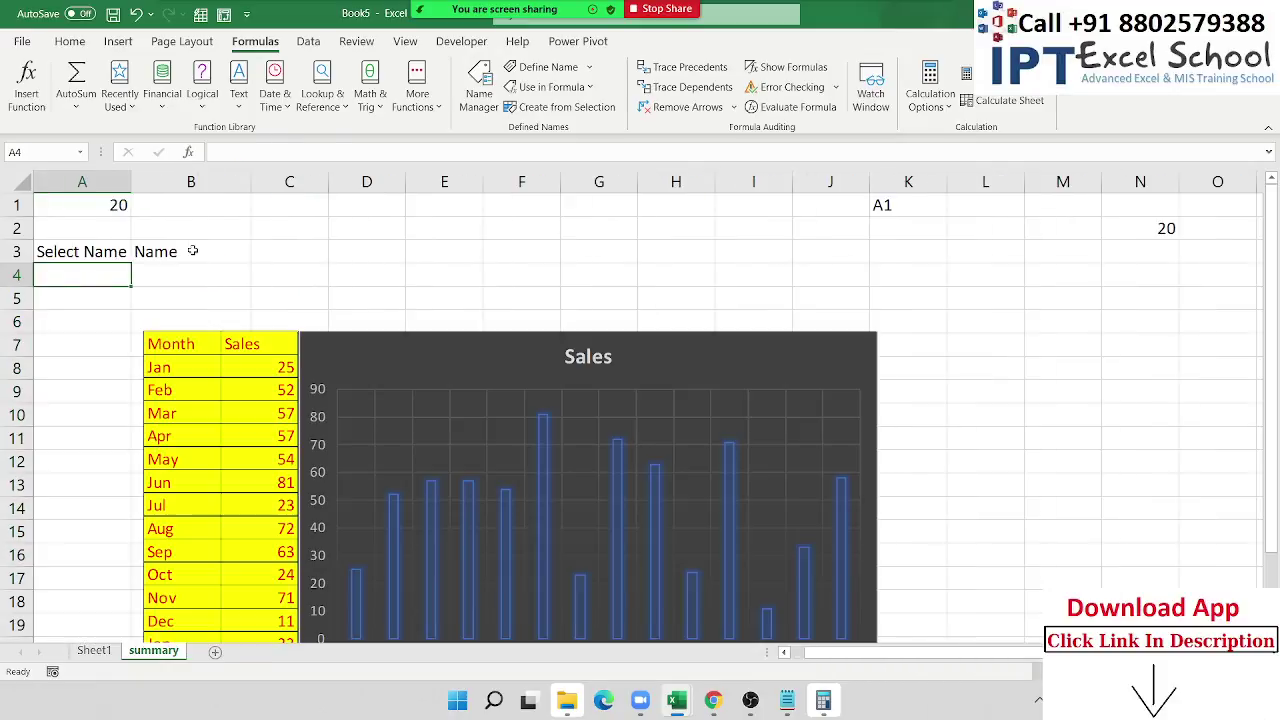
# Step: Try changing the linked picture's formula to =INDIRECT($B$3), then dismiss the range reference error
pyautogui.click(345, 383)
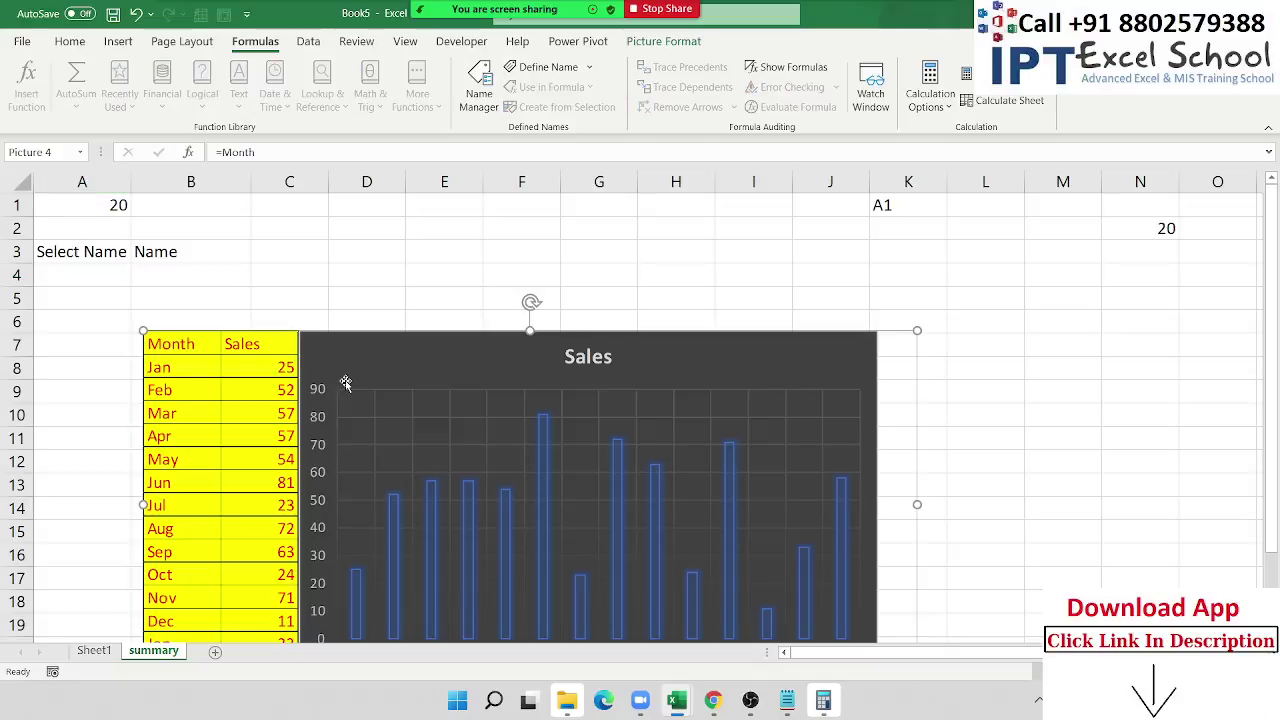
pyautogui.doubleClick(226, 151)
pyautogui.write('I')
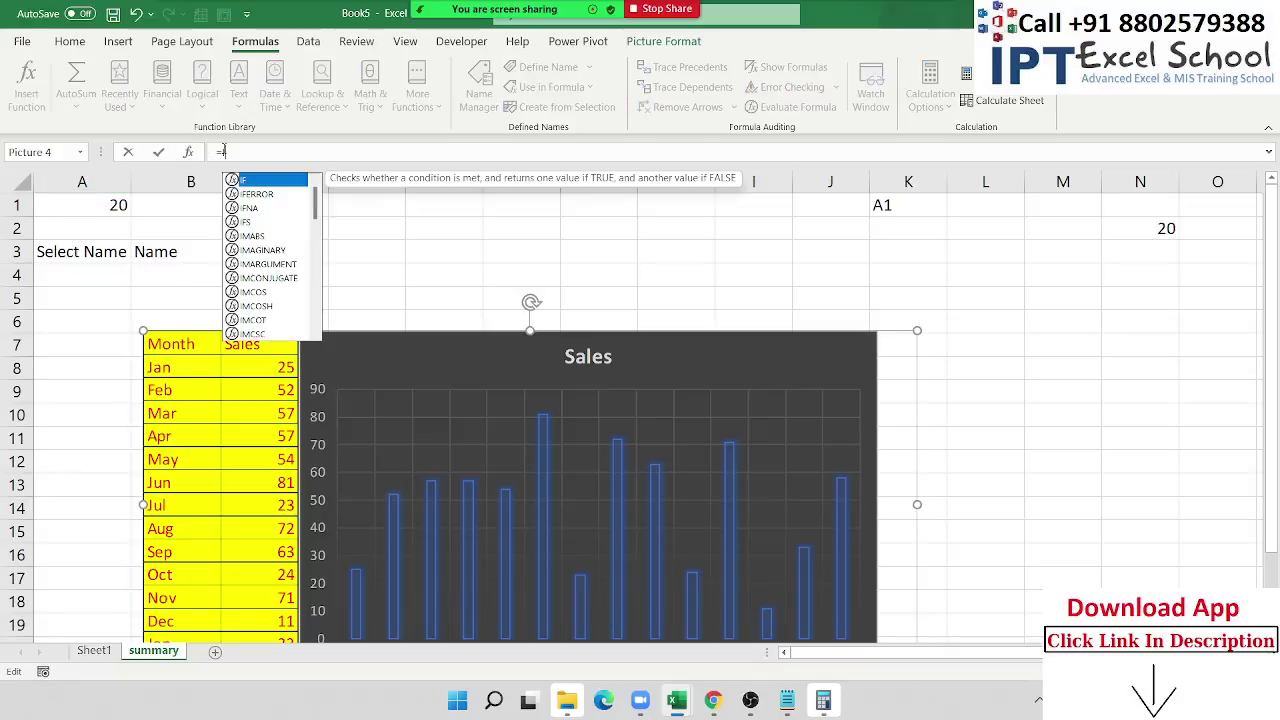
pyautogui.write('ND')
pyautogui.press('Down')
pyautogui.press('Tab')
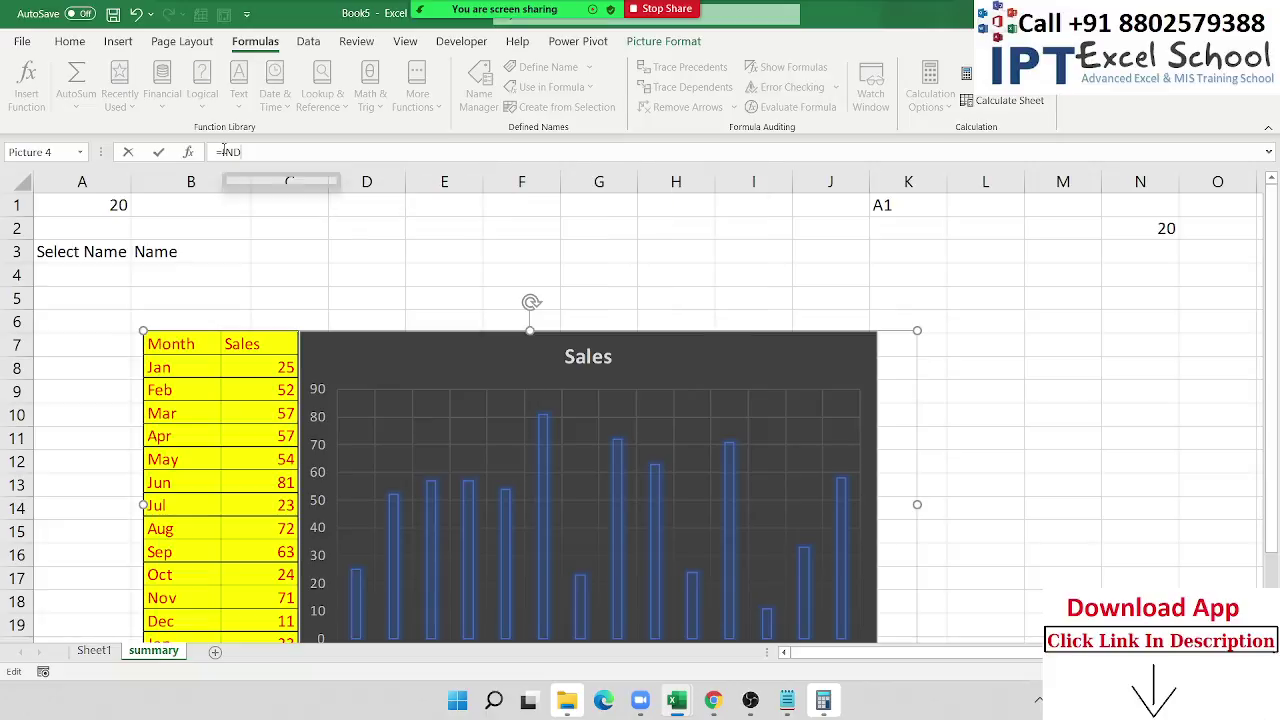
pyautogui.click(204, 252)
pyautogui.press('F4')
pyautogui.write(')')
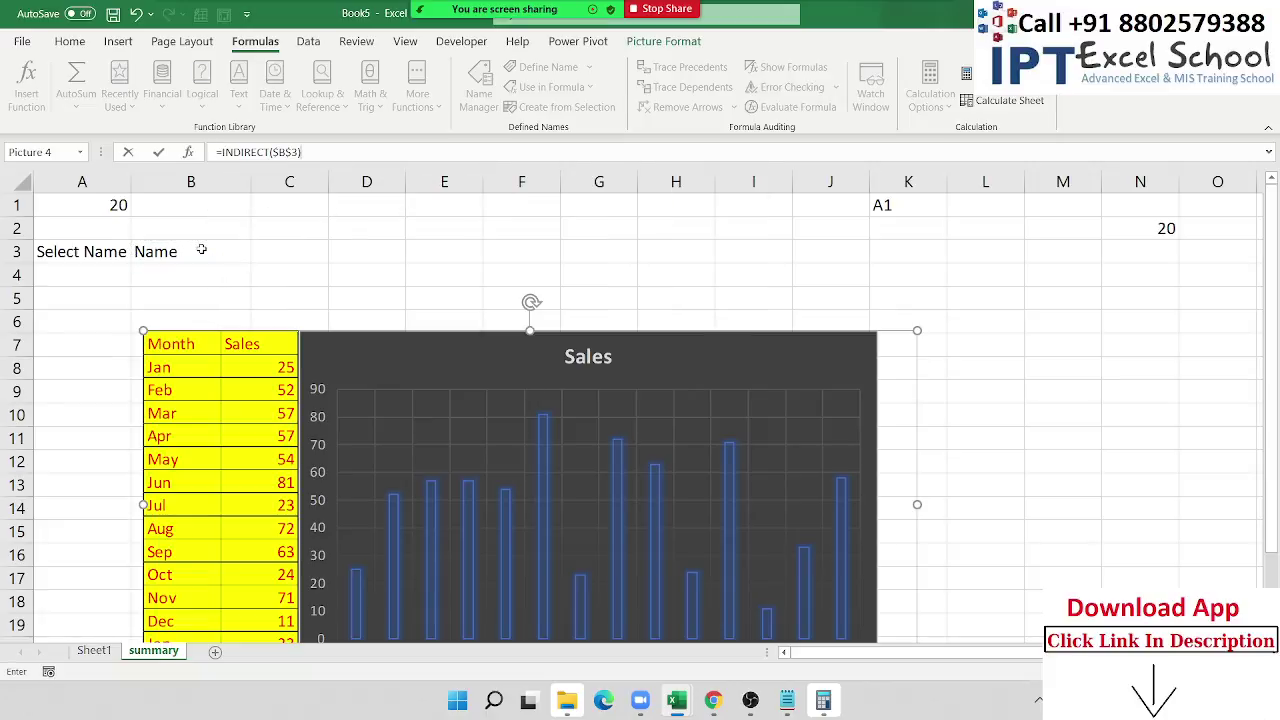
pyautogui.press('Return')
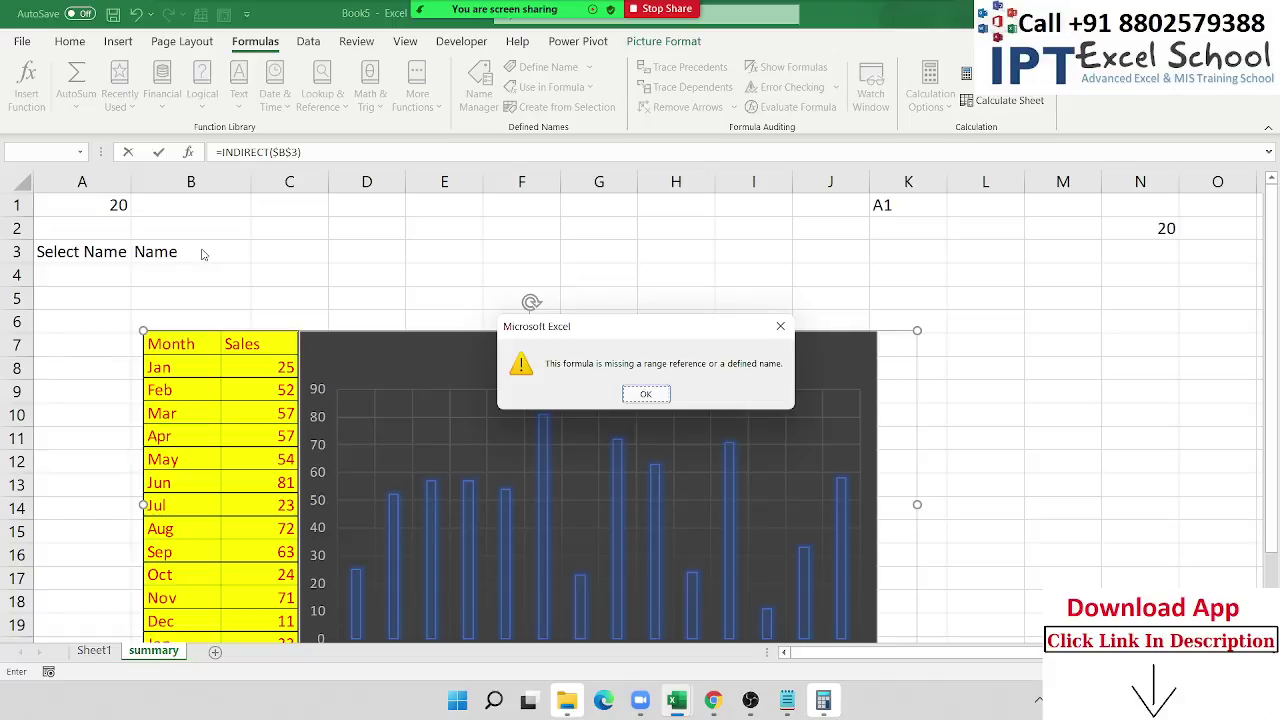
pyautogui.press('Return')
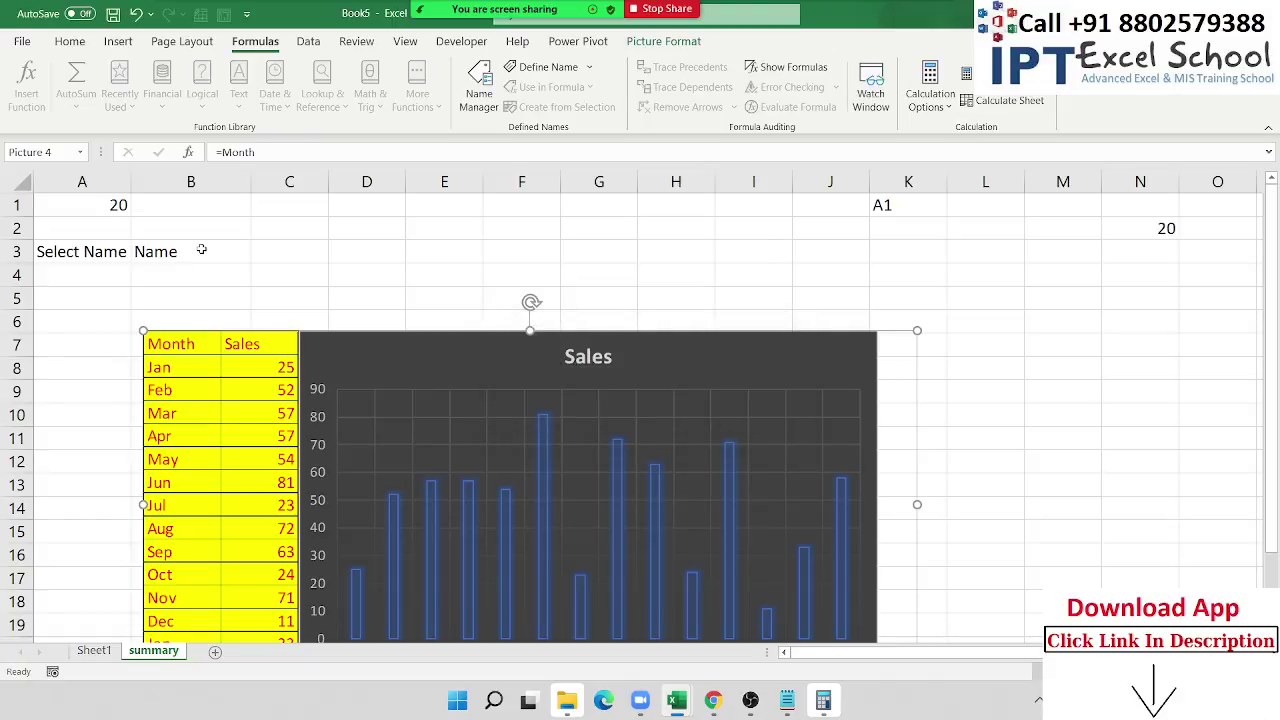
# Step: Reselect the linked picture to inspect its =Month formula, then go to B3's name dropdown
pyautogui.click(529, 268)
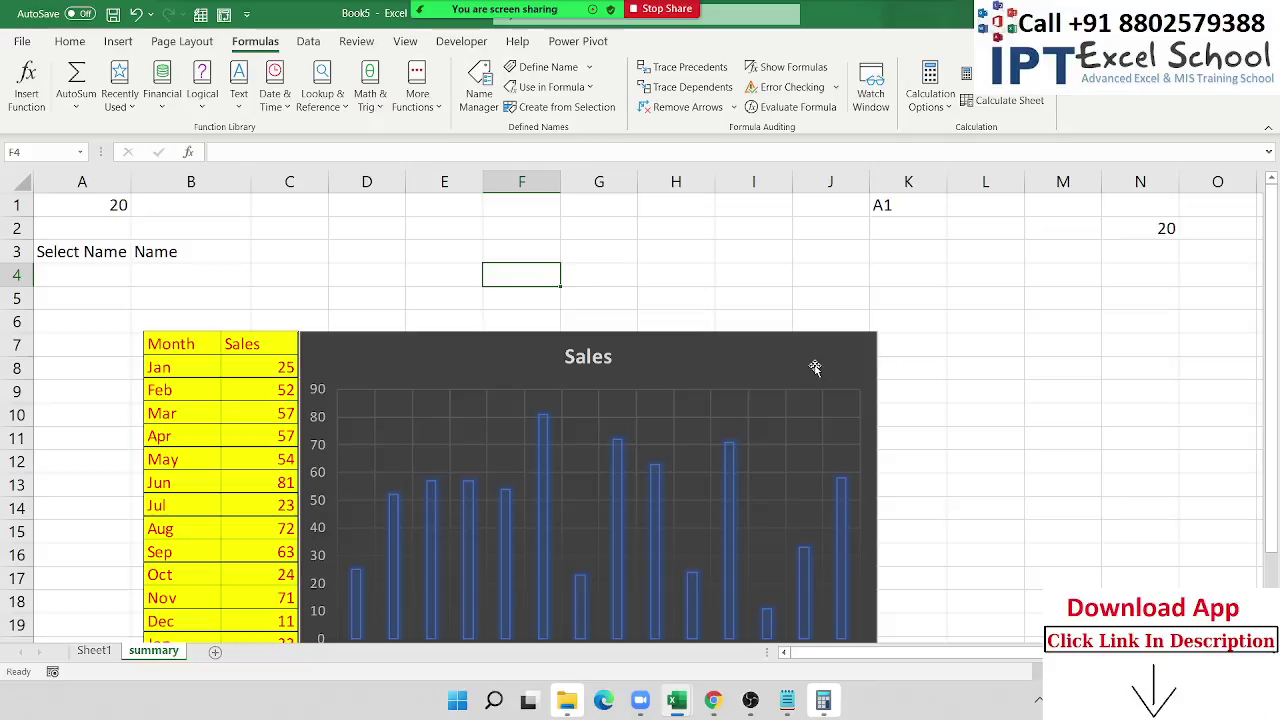
pyautogui.click(817, 366)
pyautogui.write('=Month')
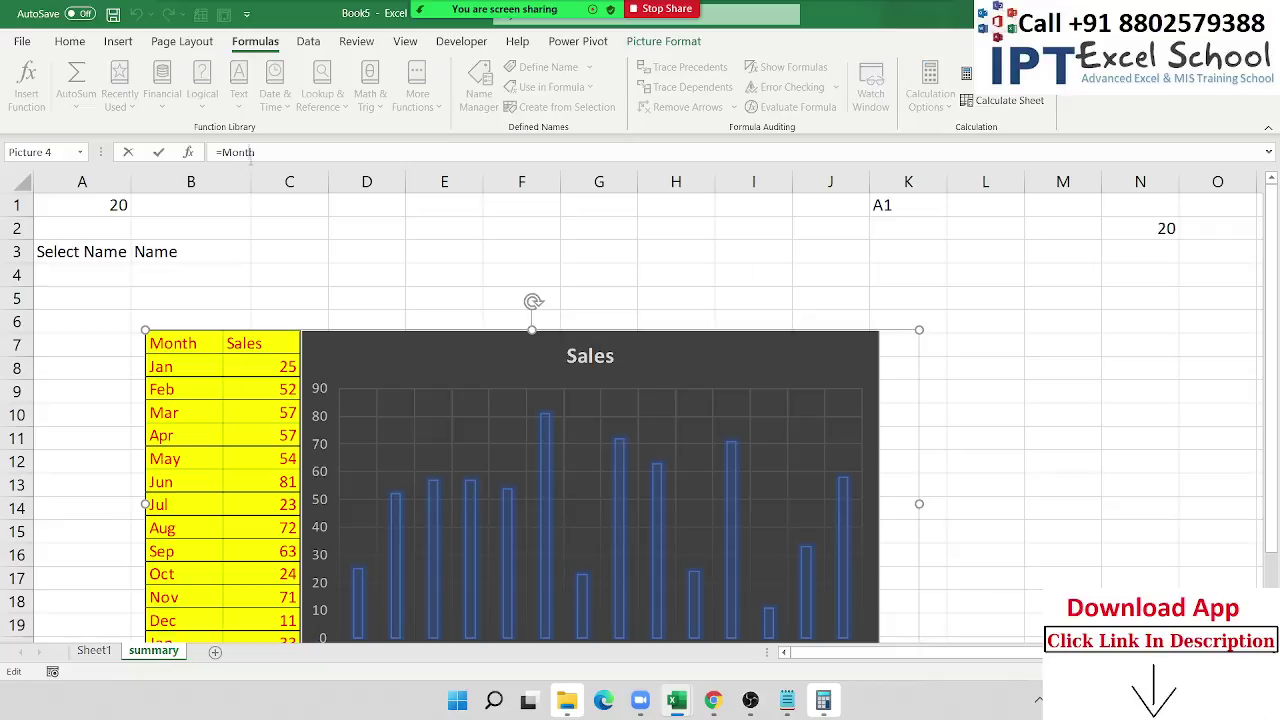
pyautogui.doubleClick(238, 152)
pyautogui.click(178, 252)
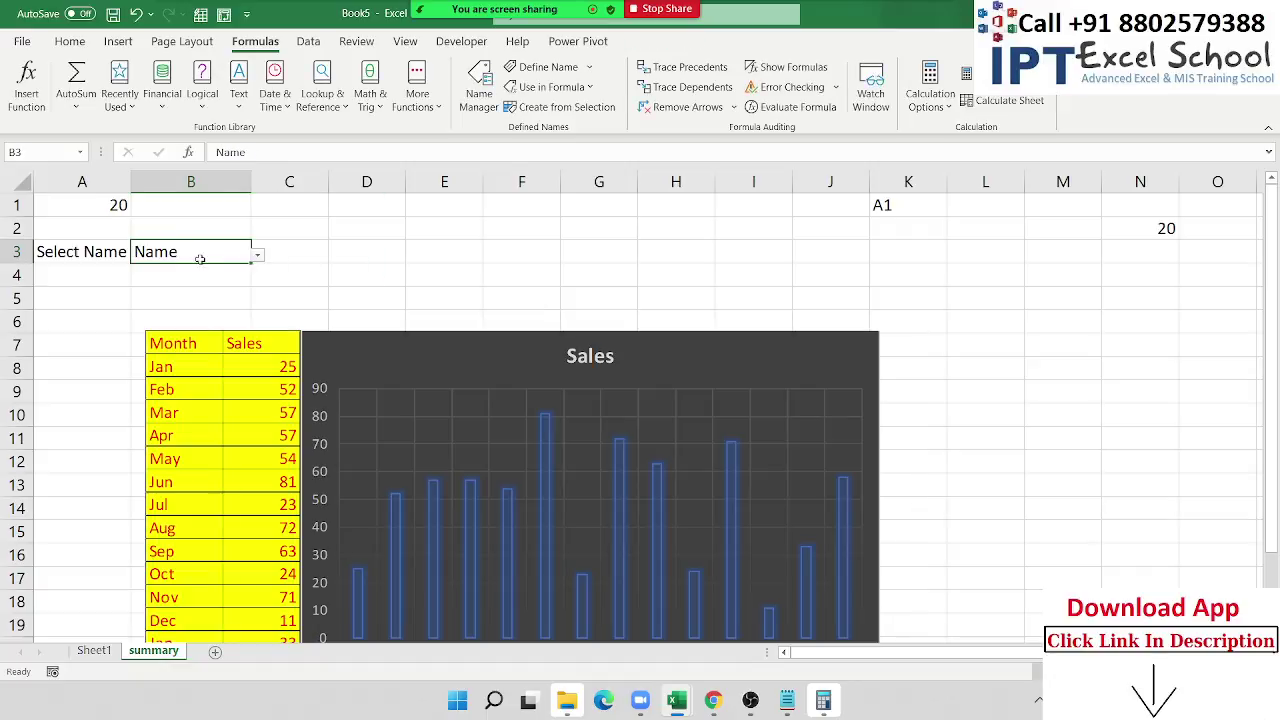
# Step: Set B3 to Month and inspect the picture's =Month formula without changing it
pyautogui.click(257, 255)
pyautogui.click(235, 290)
pyautogui.click(592, 254)
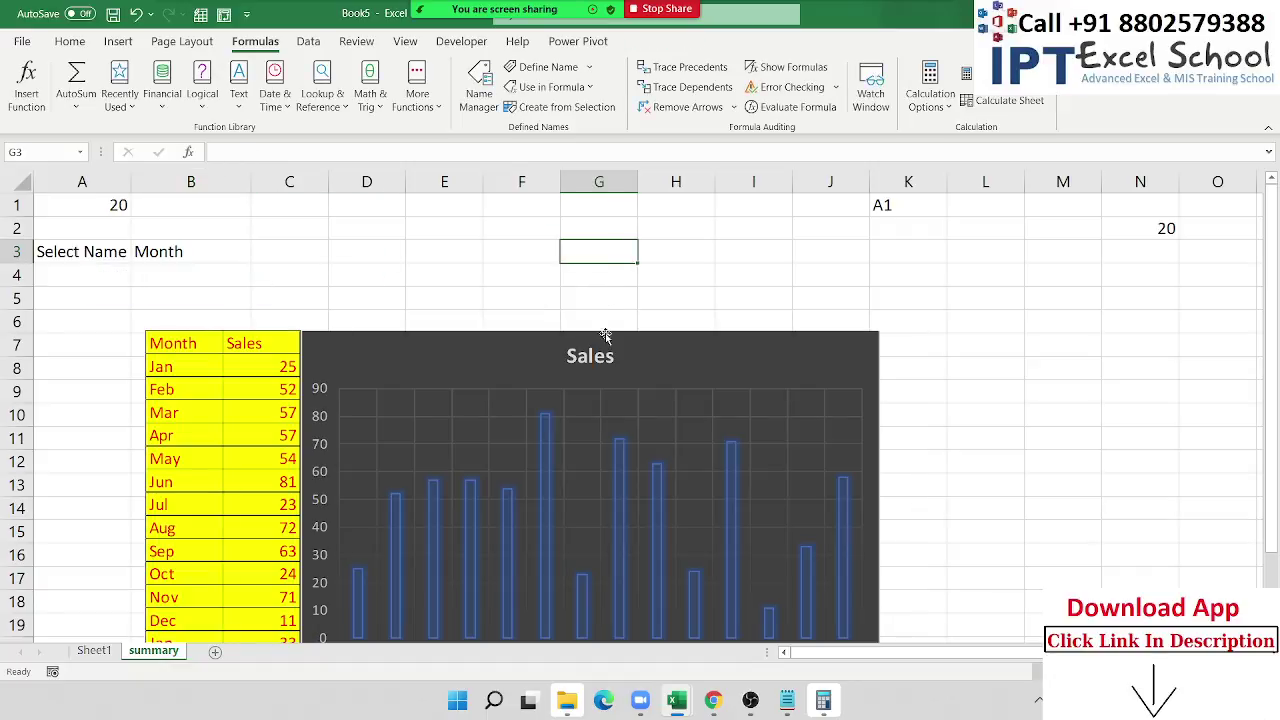
pyautogui.click(648, 360)
pyautogui.doubleClick(238, 152)
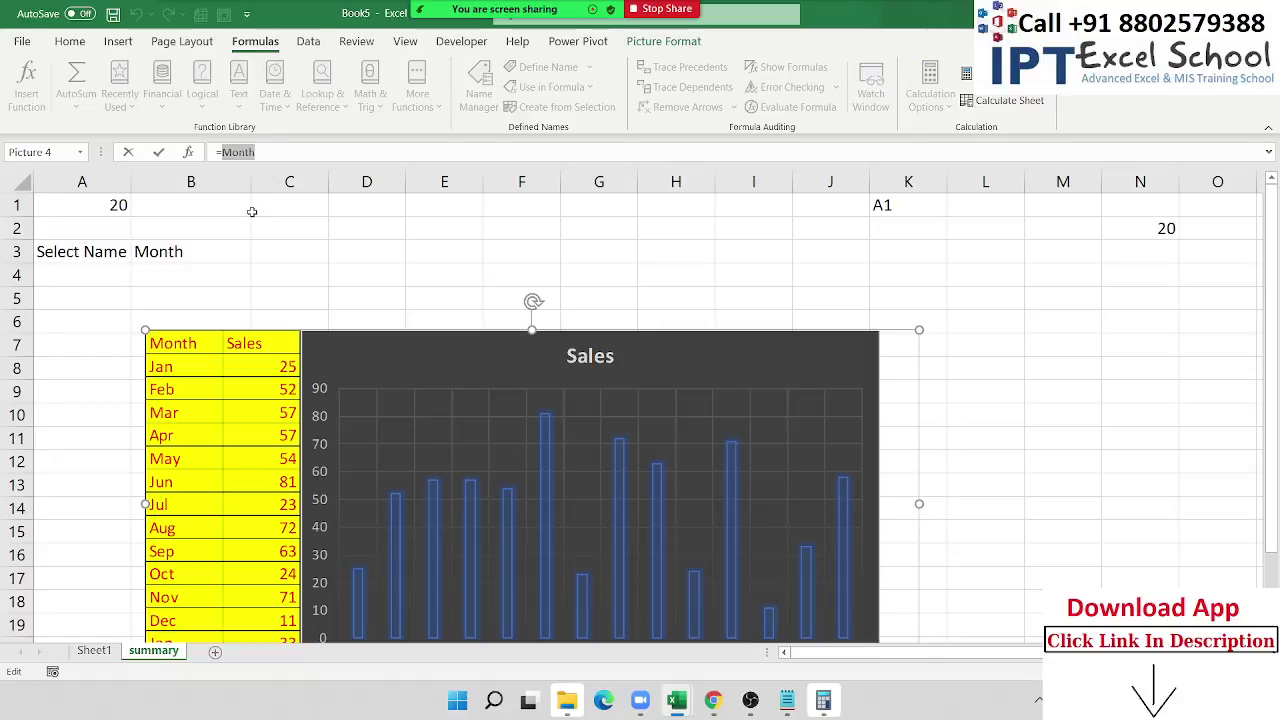
pyautogui.press('Return')
pyautogui.click(1008, 391)
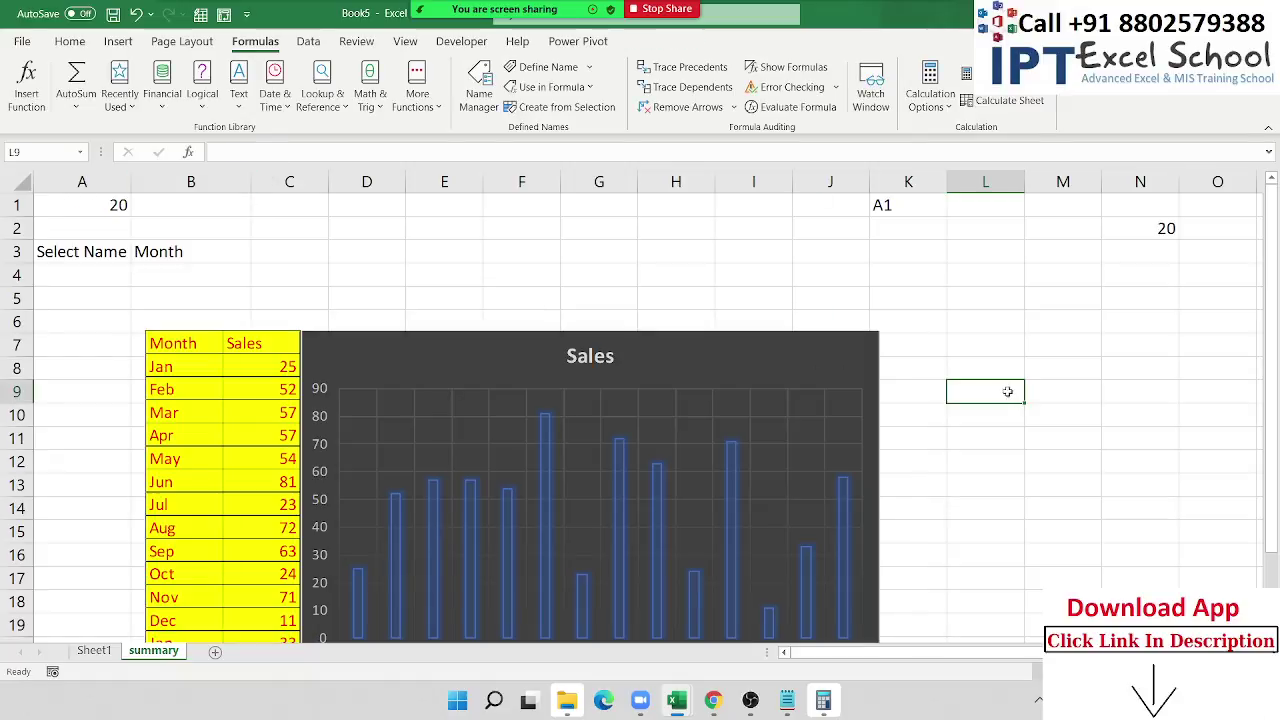
pyautogui.click(871, 376)
pyautogui.doubleClick(231, 151)
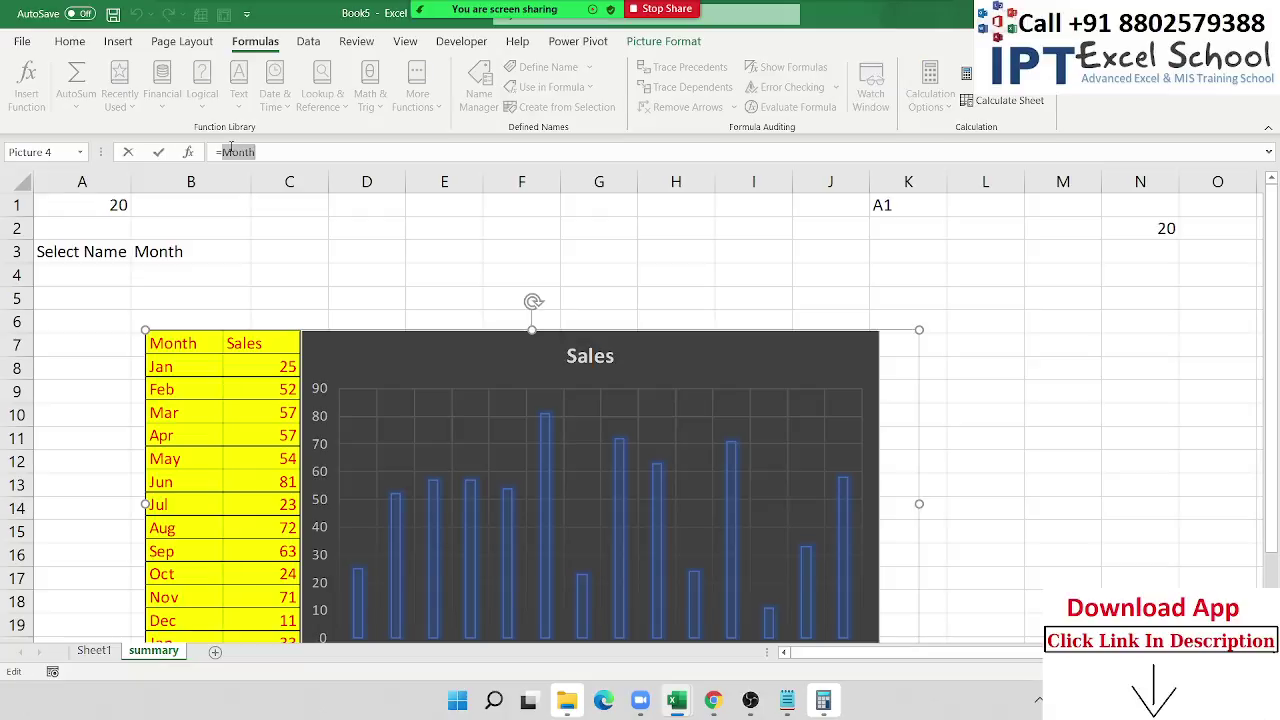
pyautogui.press('Escape')
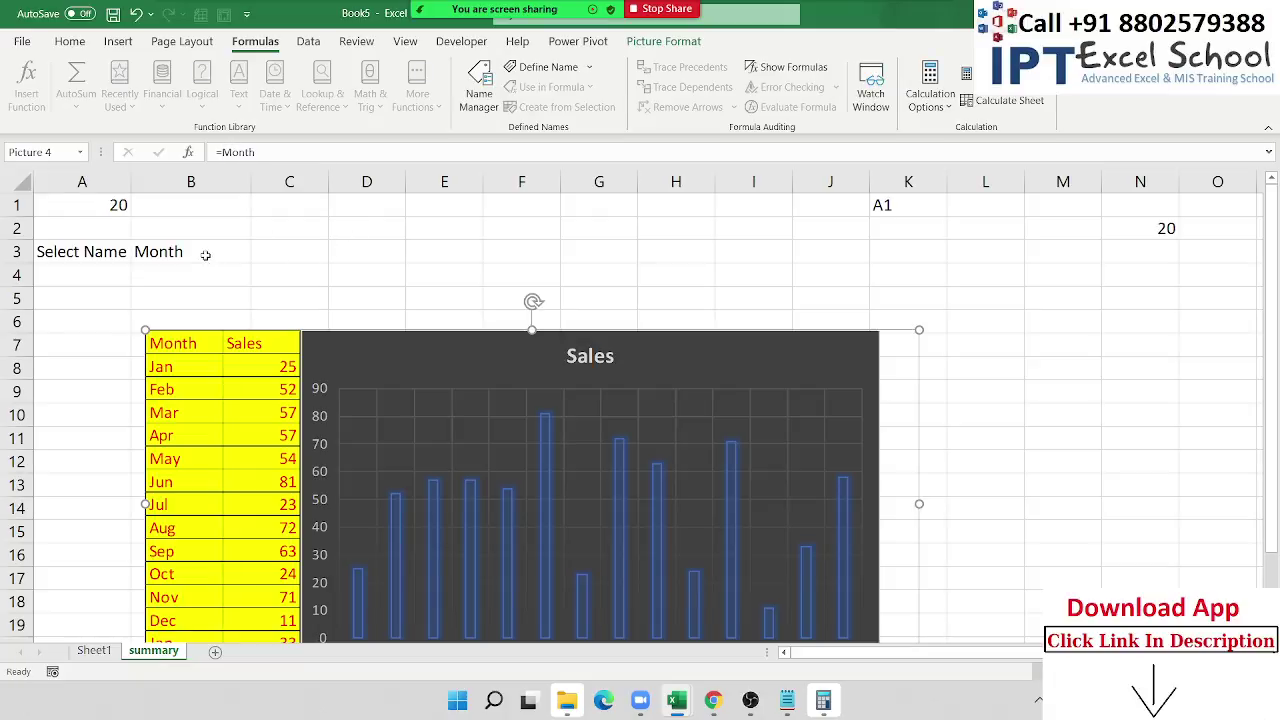
pyautogui.click(183, 256)
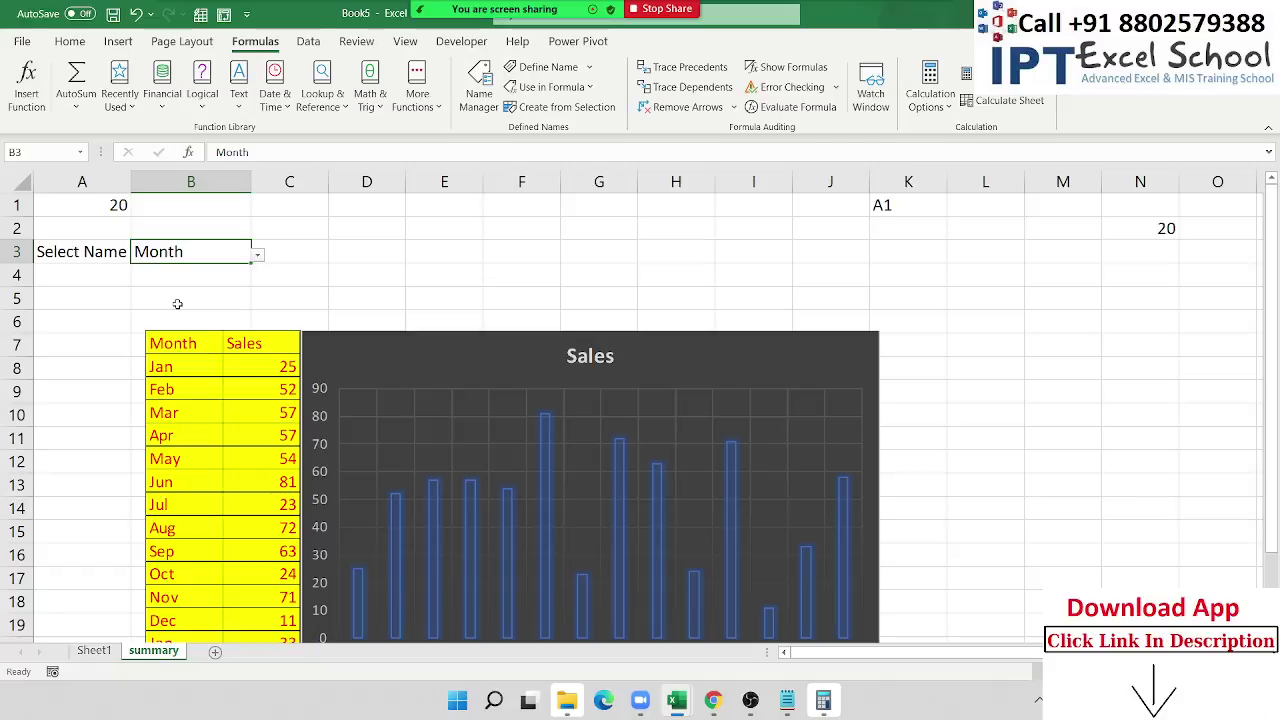
# Step: Link the picture formula to =B3, then restore it to =Month
pyautogui.click(513, 388)
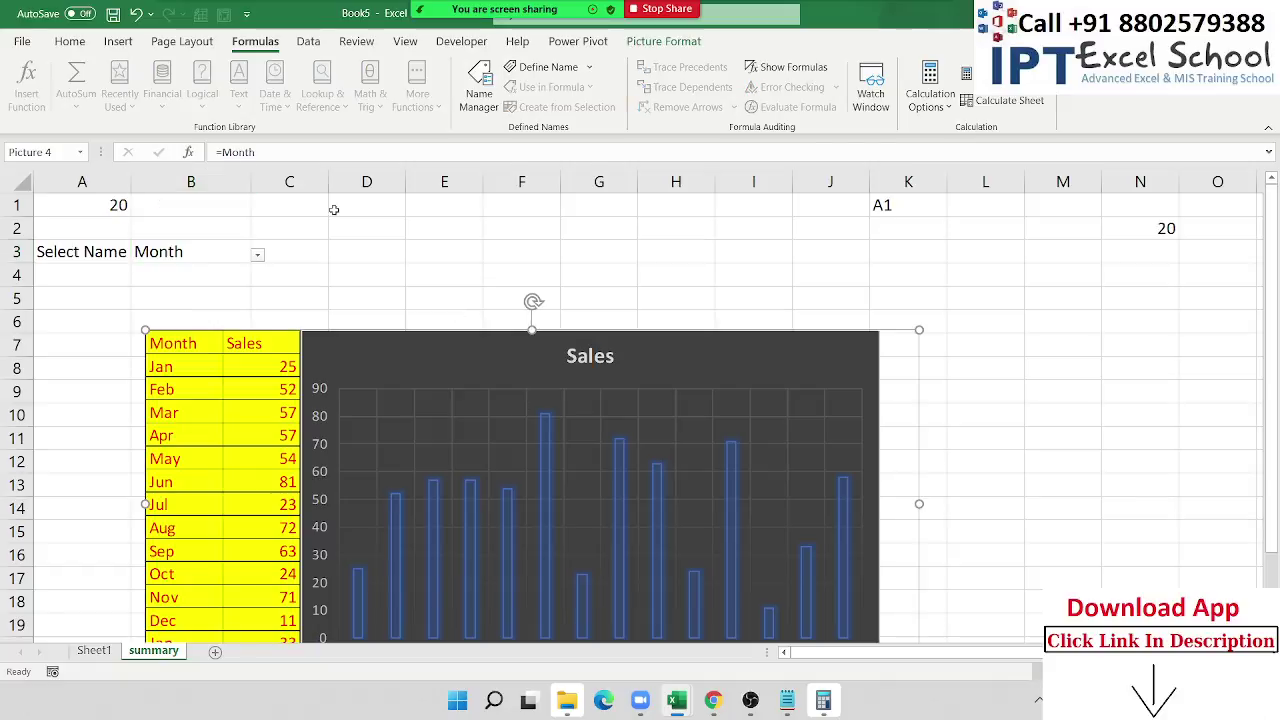
pyautogui.doubleClick(240, 152)
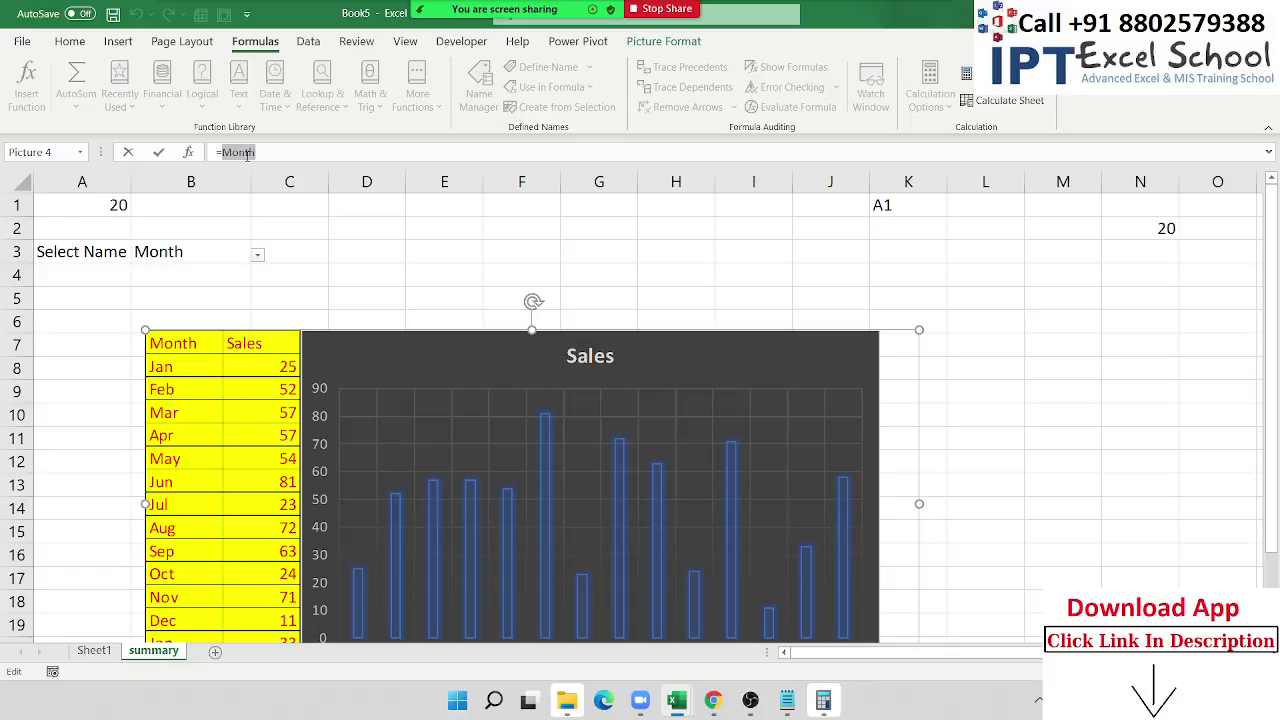
pyautogui.write('B3')
pyautogui.press('Return')
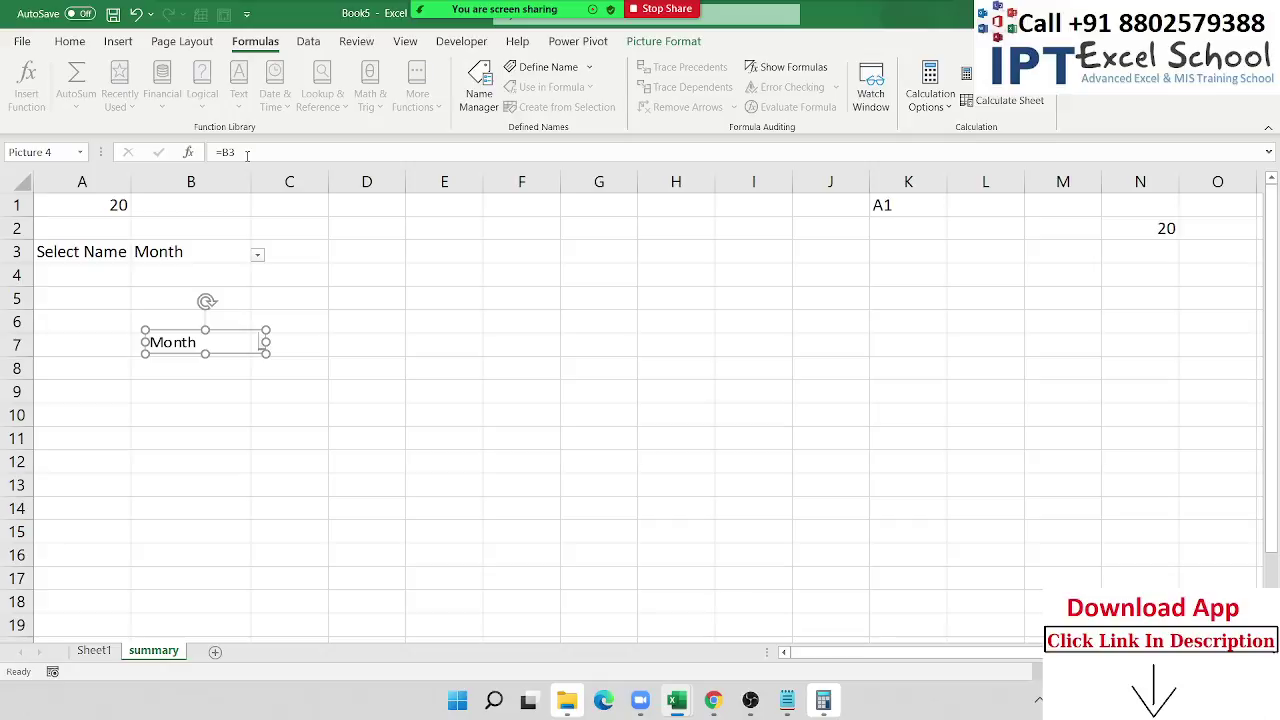
pyautogui.write('Month')
pyautogui.press('Return')
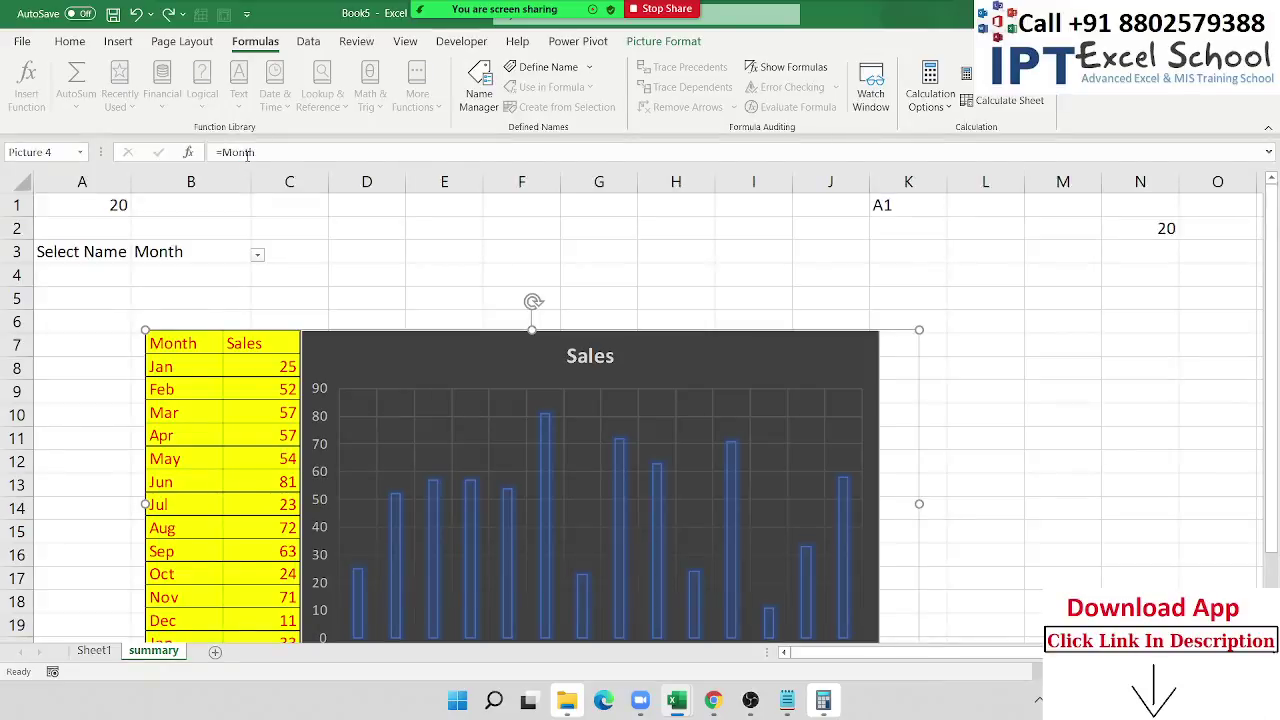
# Step: Try =INDIRECT(B3) as the picture formula, then cancel to keep =Month
pyautogui.doubleClick(252, 152)
pyautogui.click(252, 152)
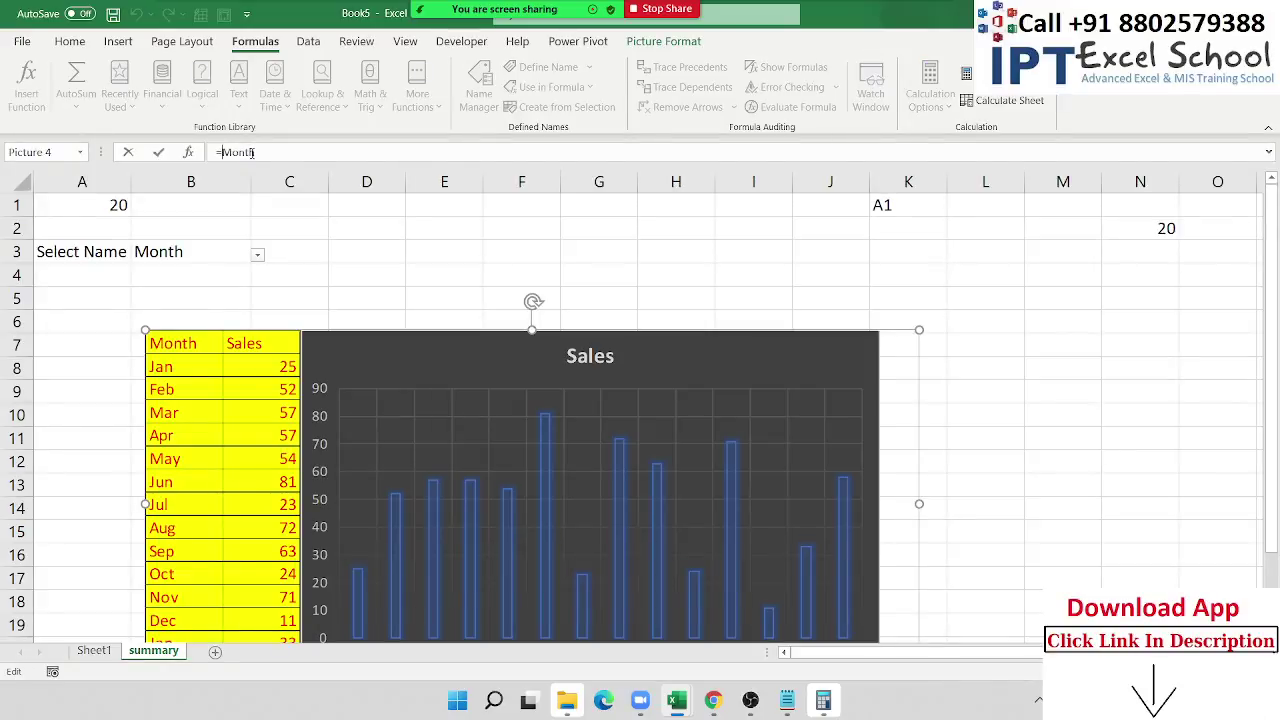
pyautogui.press('BackSpace')
pyautogui.press('BackSpace')
pyautogui.press('BackSpace')
pyautogui.press('BackSpace')
pyautogui.press('BackSpace')
pyautogui.write('I')
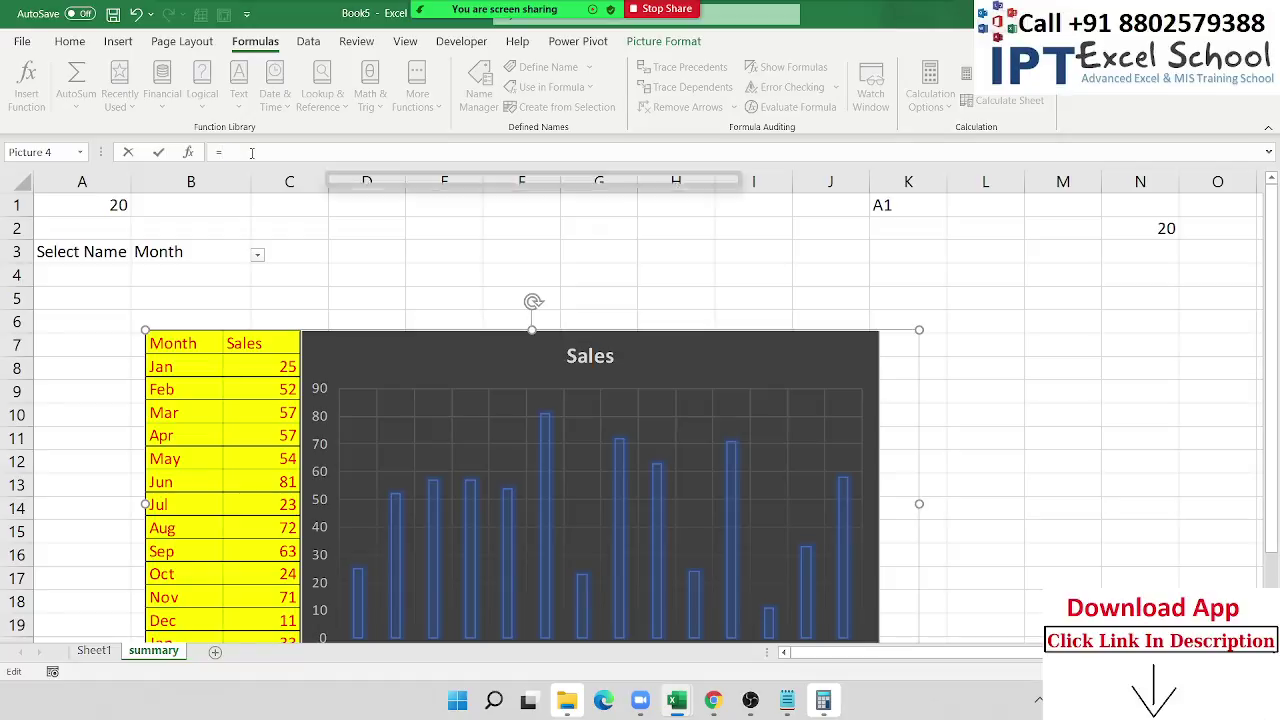
pyautogui.write('N')
pyautogui.press('Down')
pyautogui.press('Tab')
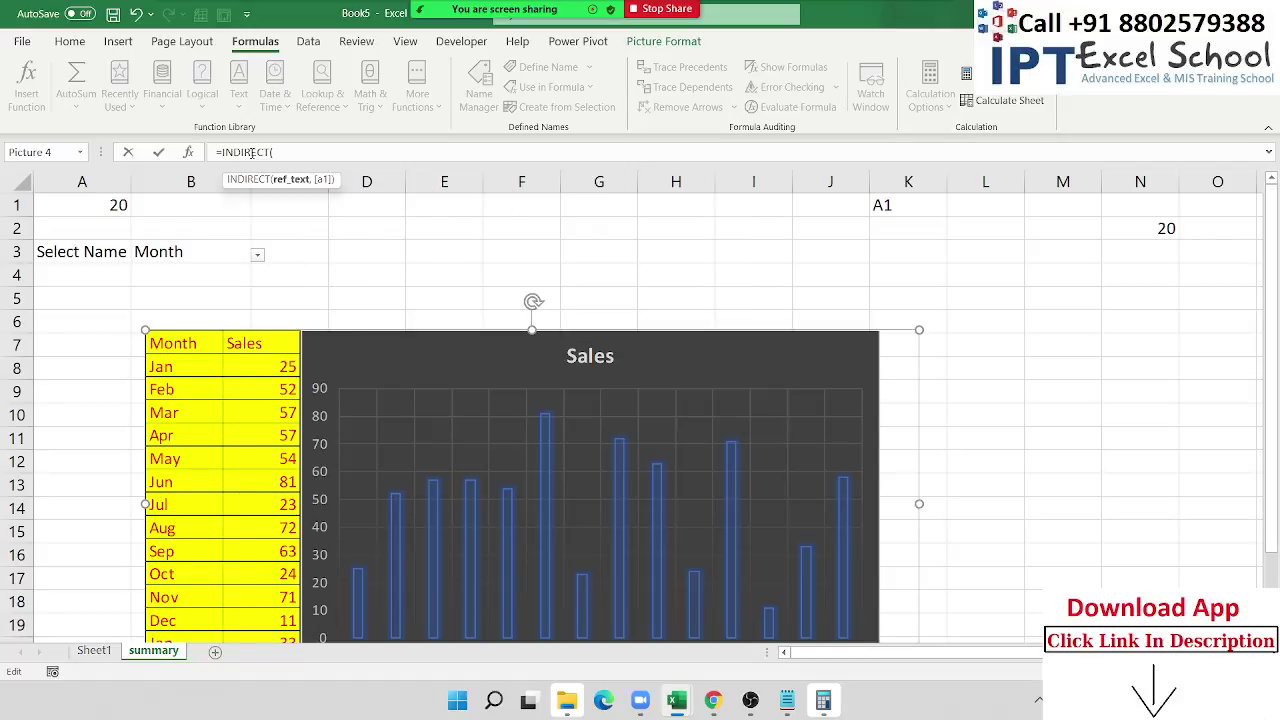
pyautogui.write('B3')
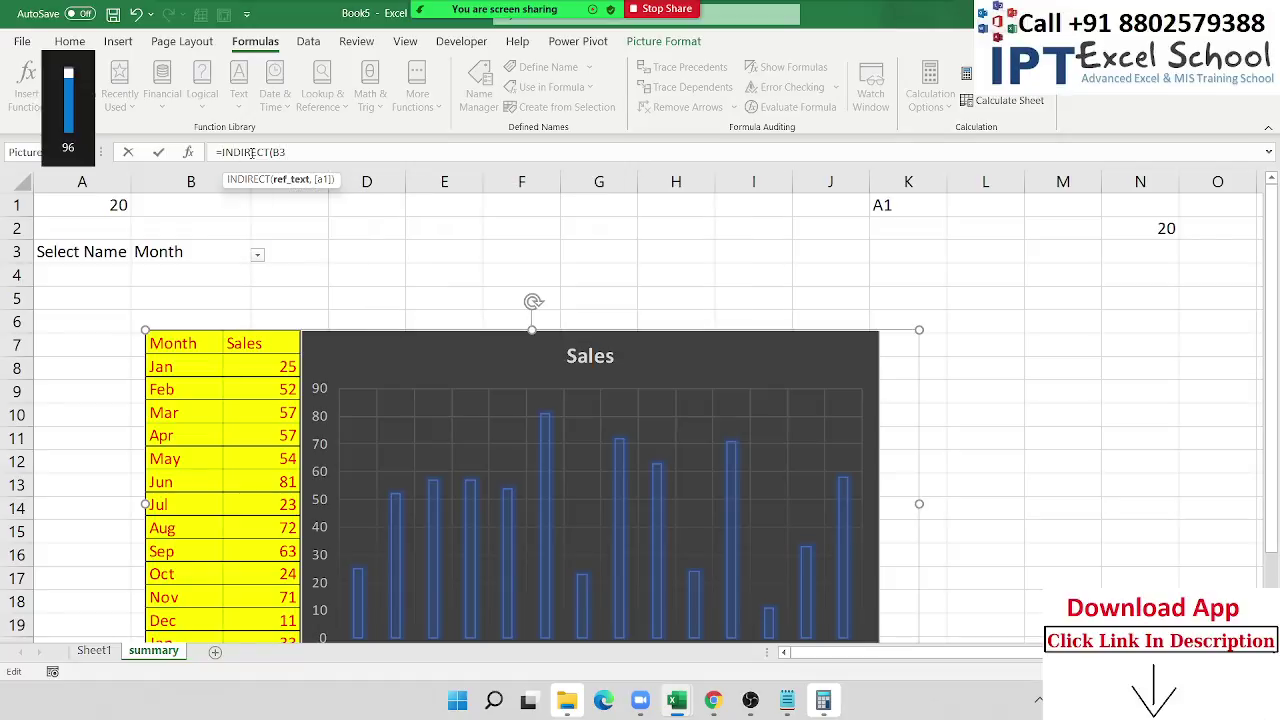
pyautogui.write(')')
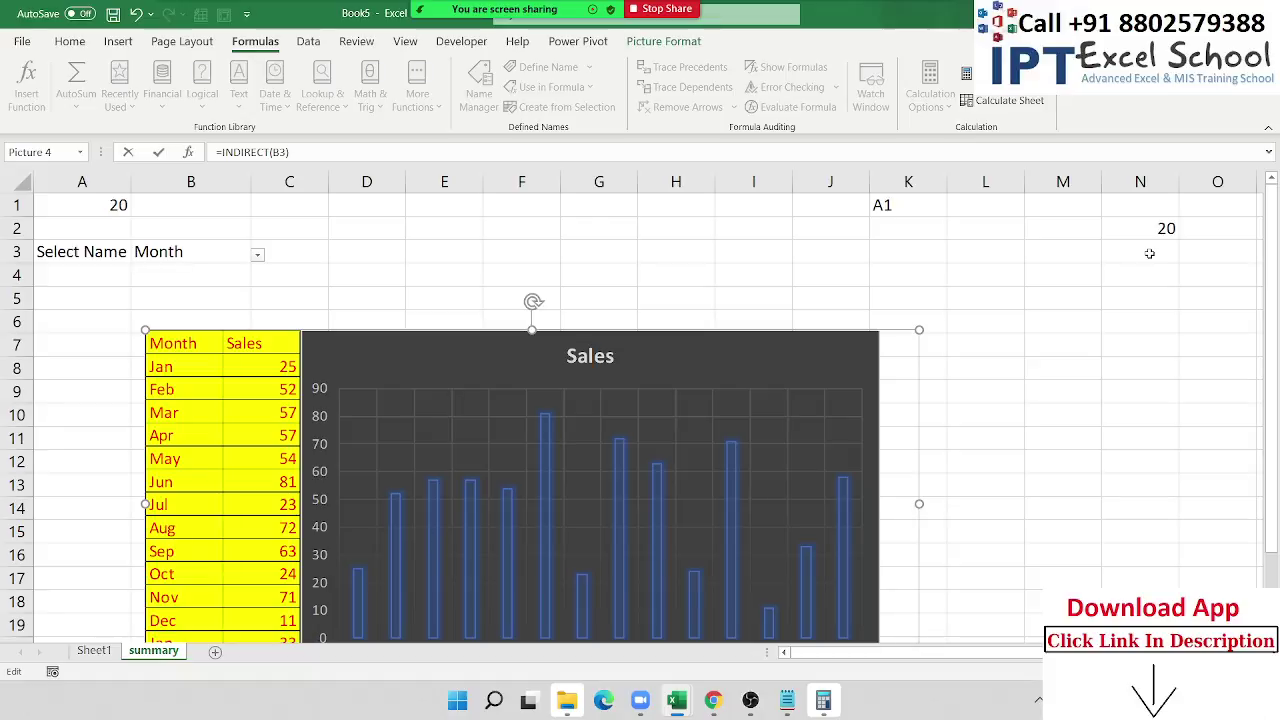
pyautogui.press('Escape')
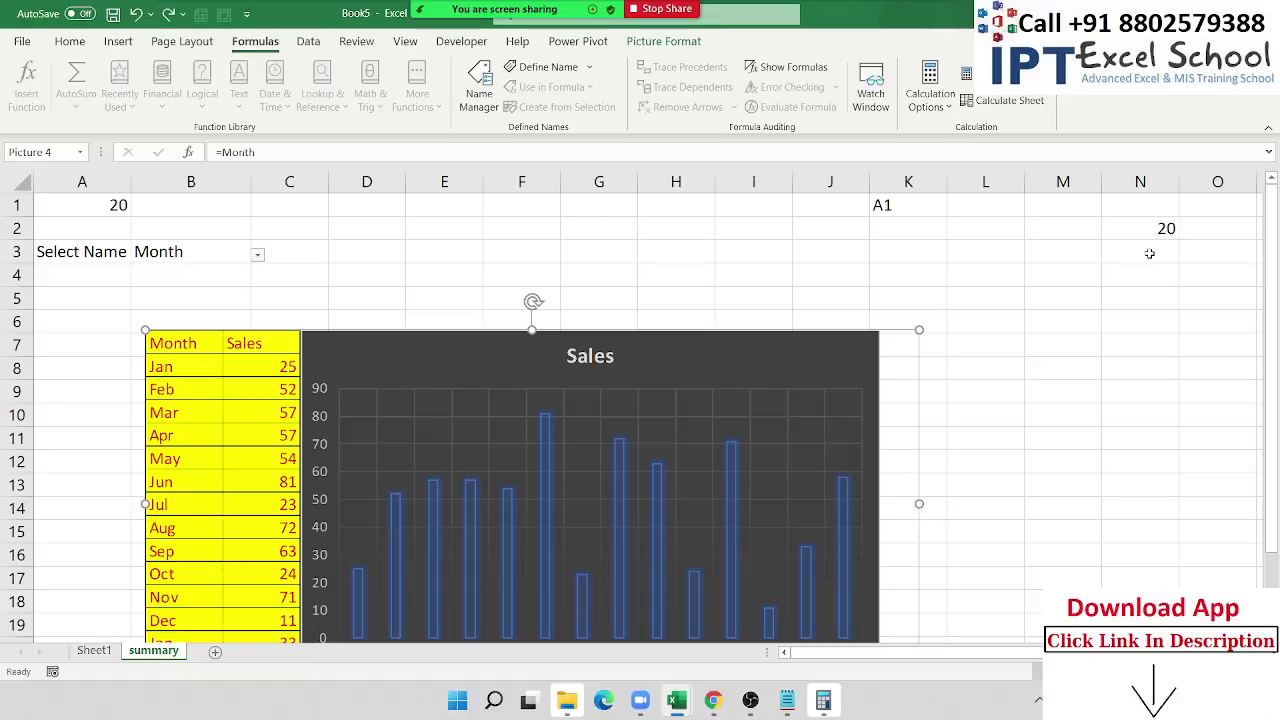
# Step: Close the meeting participants list, recheck the chart picture, and select cell J3
pyautogui.click(433, 12)
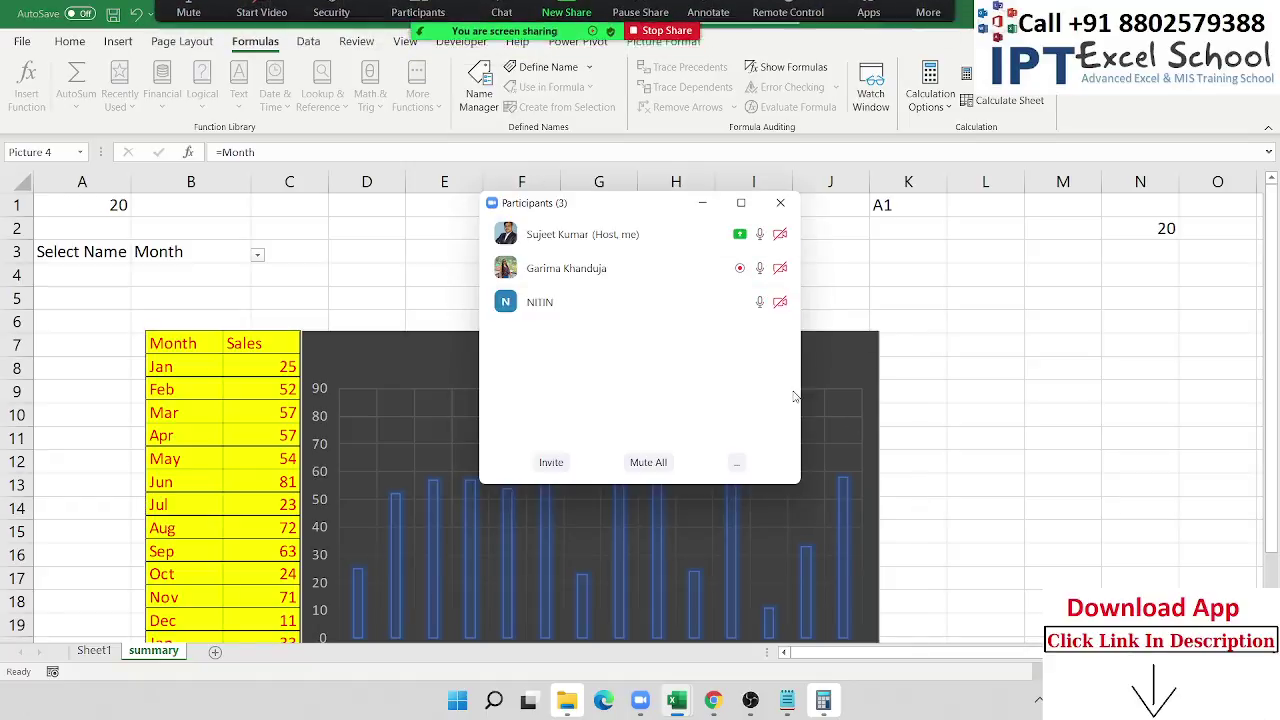
pyautogui.click(780, 202)
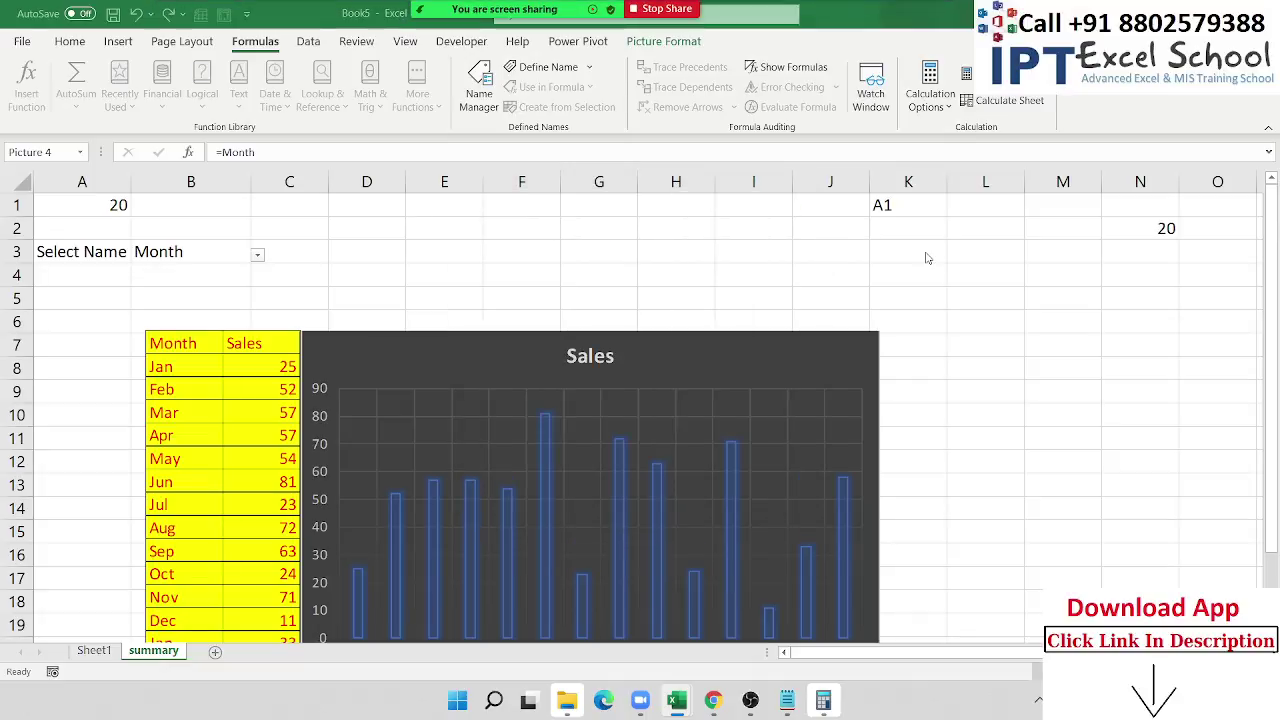
pyautogui.click(1005, 246)
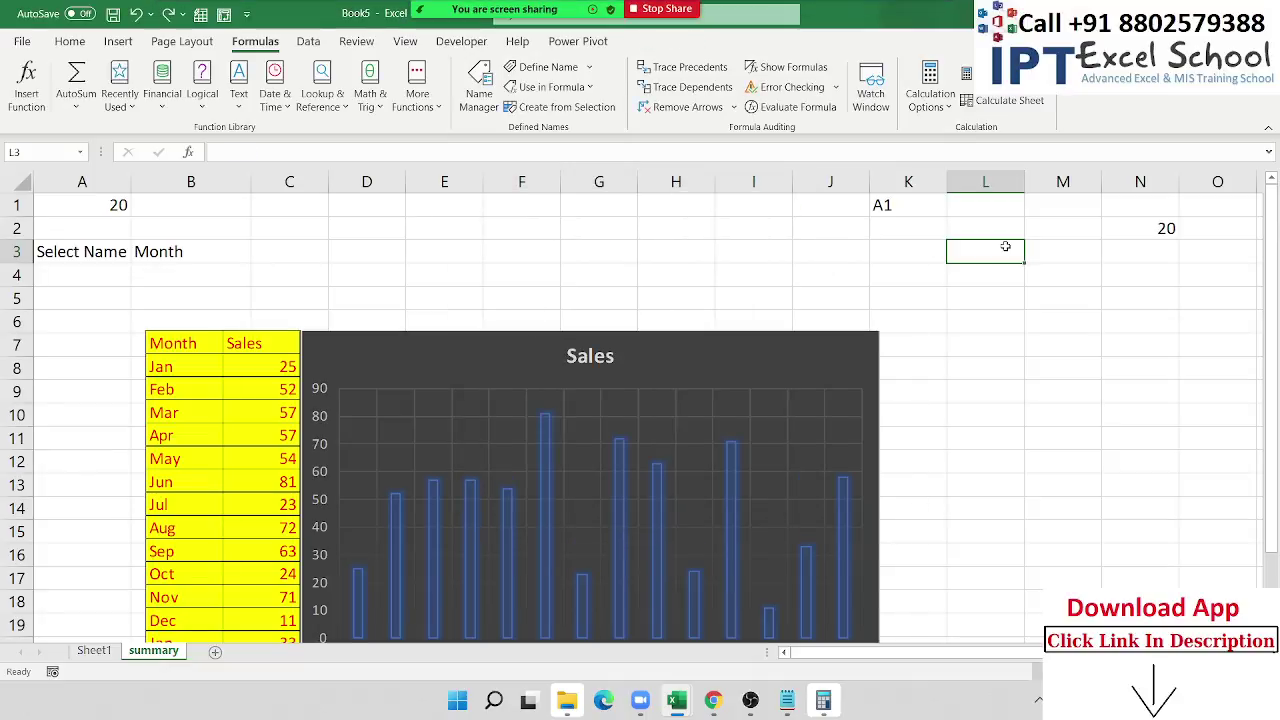
pyautogui.click(648, 357)
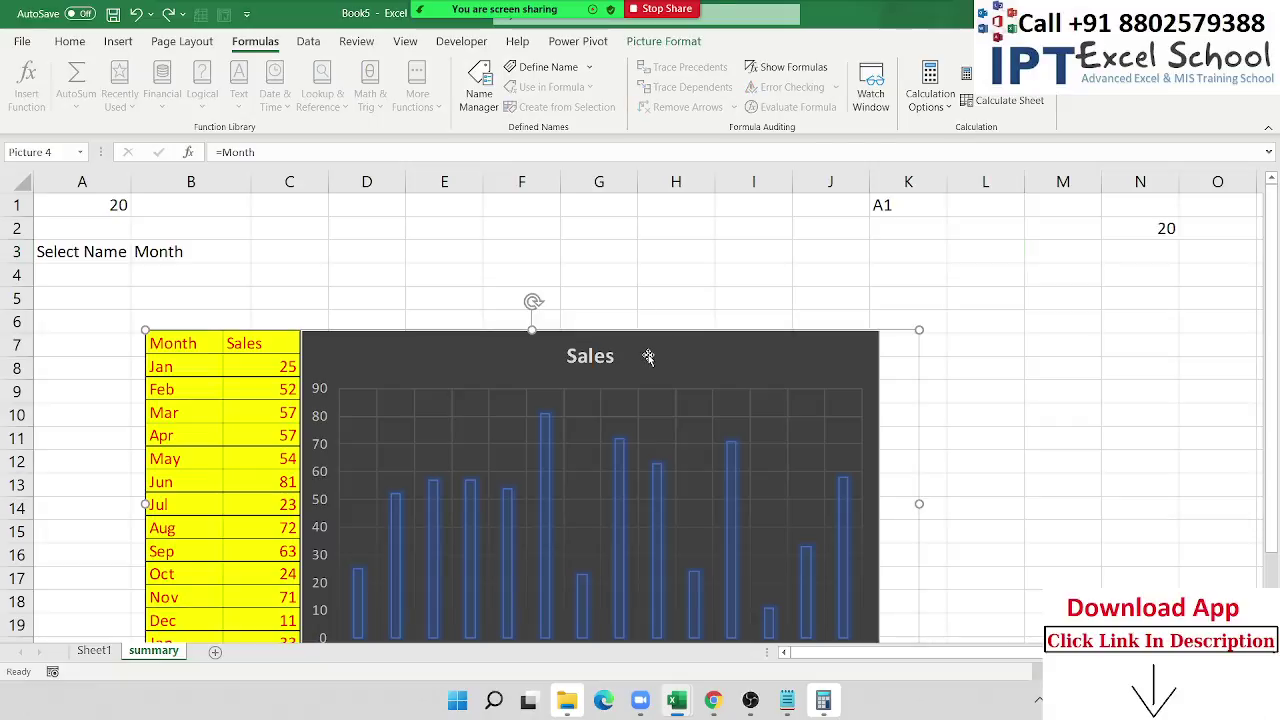
pyautogui.click(810, 250)
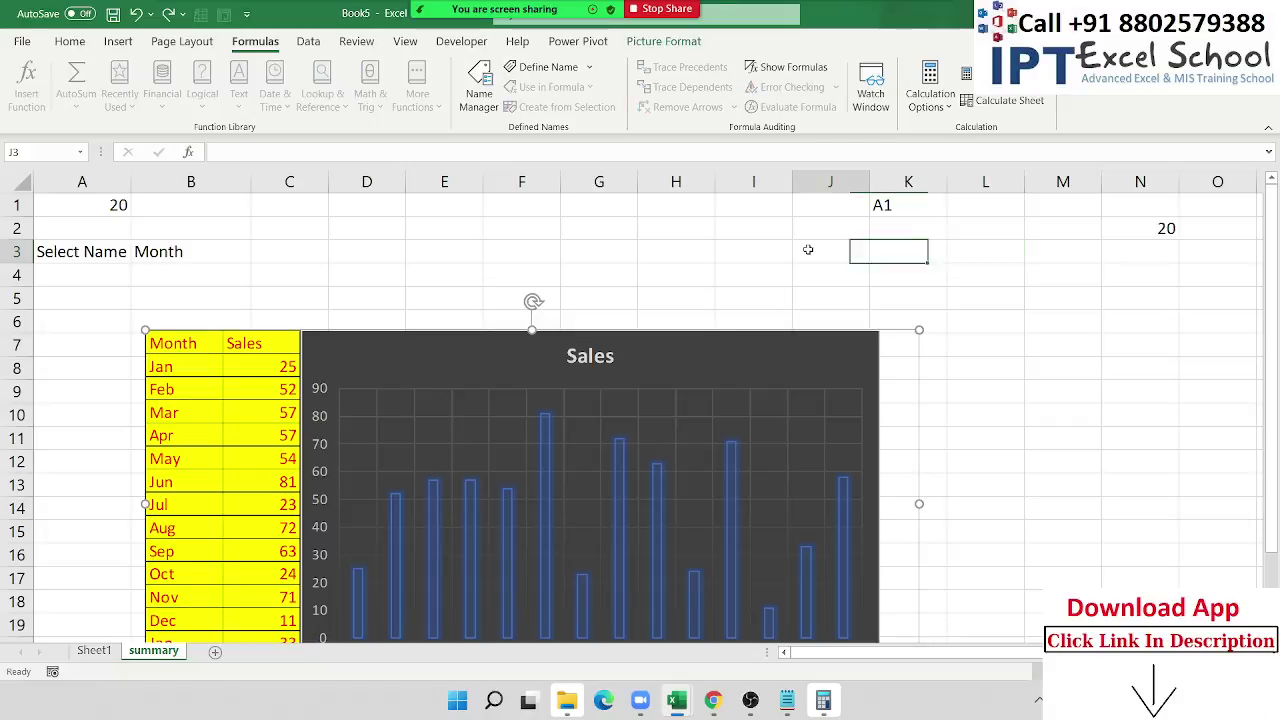
# Step: Start a new defined name SHOW referring to =INDIRECT(B3) with dollar signs added
pyautogui.click(534, 67)
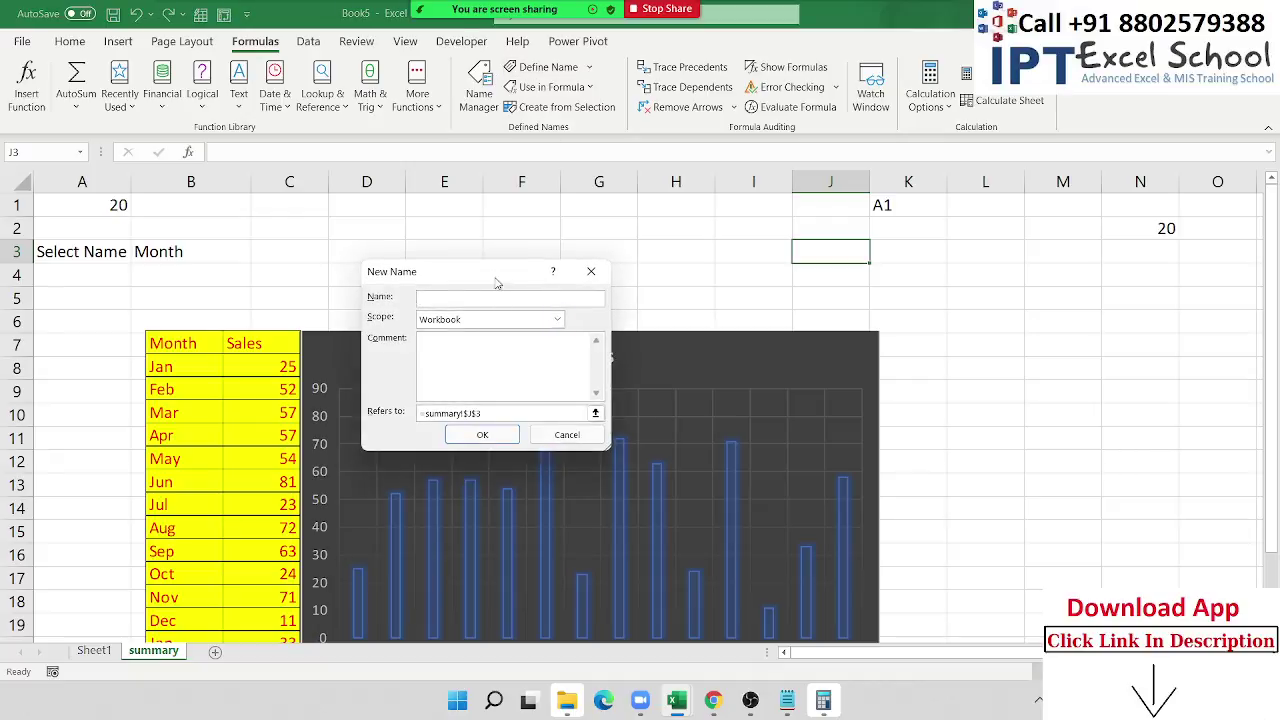
pyautogui.moveTo(492, 275); pyautogui.dragTo(612, 245)
pyautogui.write('SH')
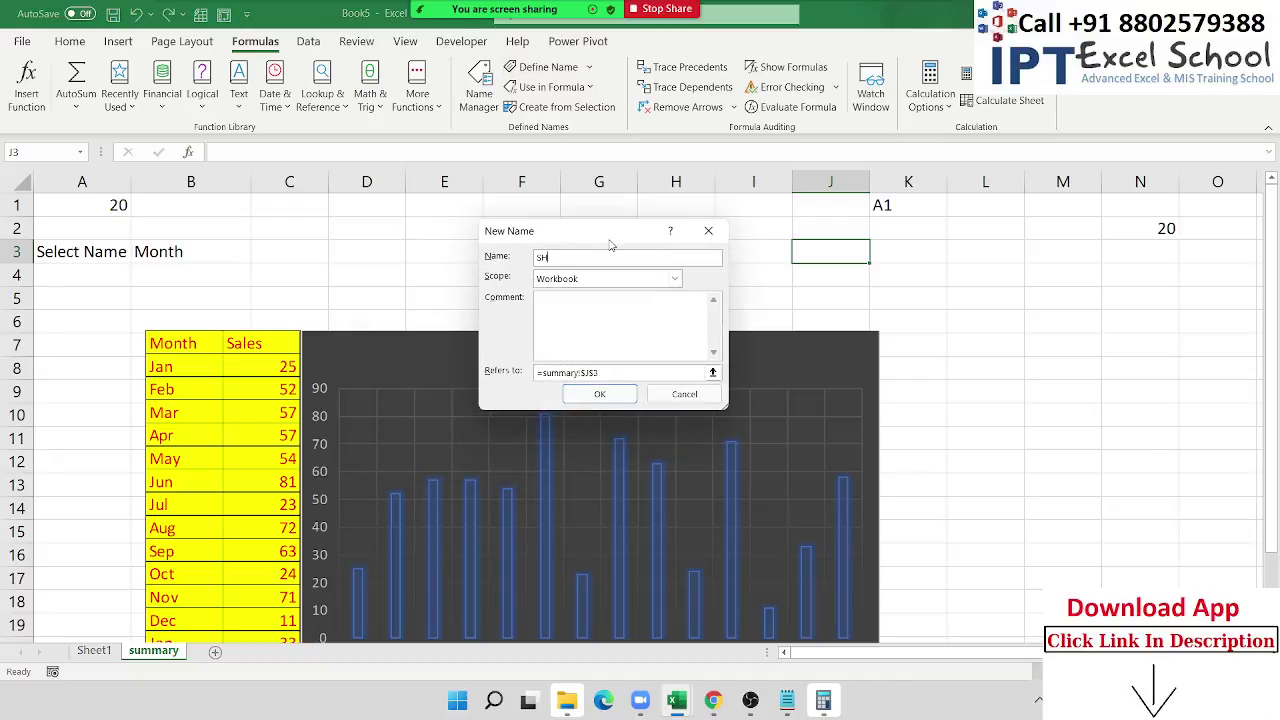
pyautogui.write('OW')
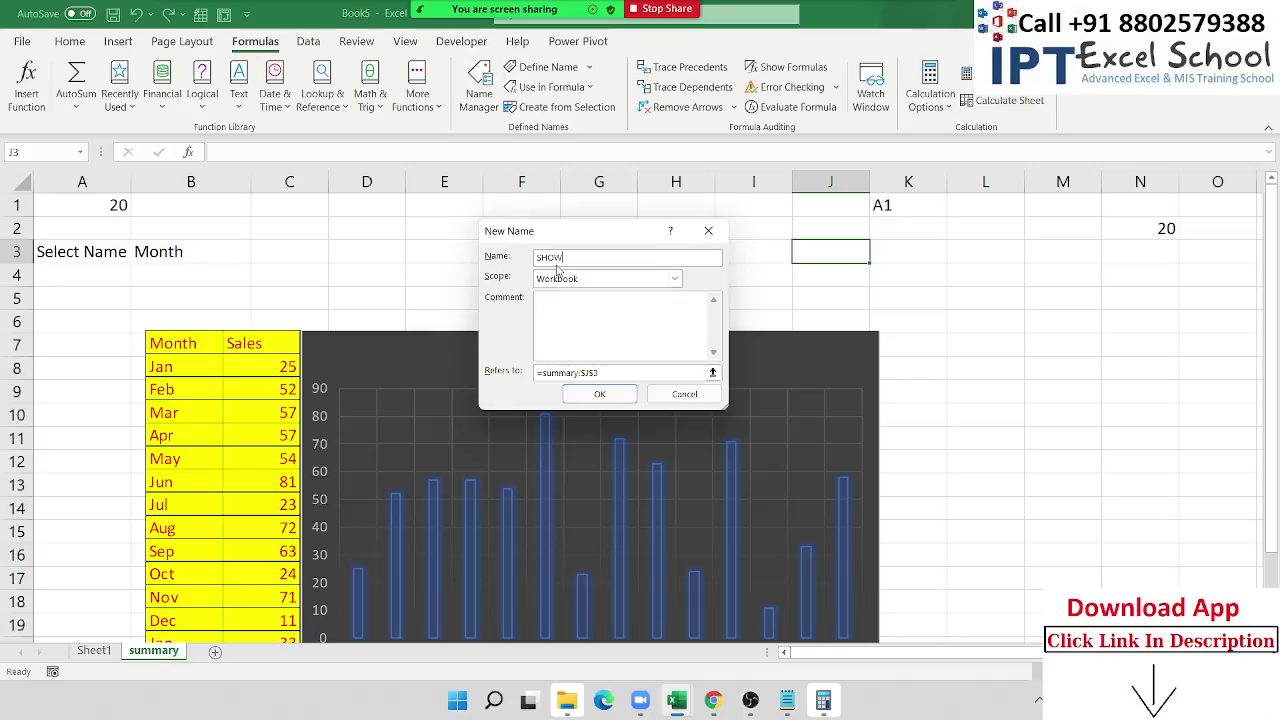
pyautogui.click(620, 372)
pyautogui.hotkey('ctrl', 'a')
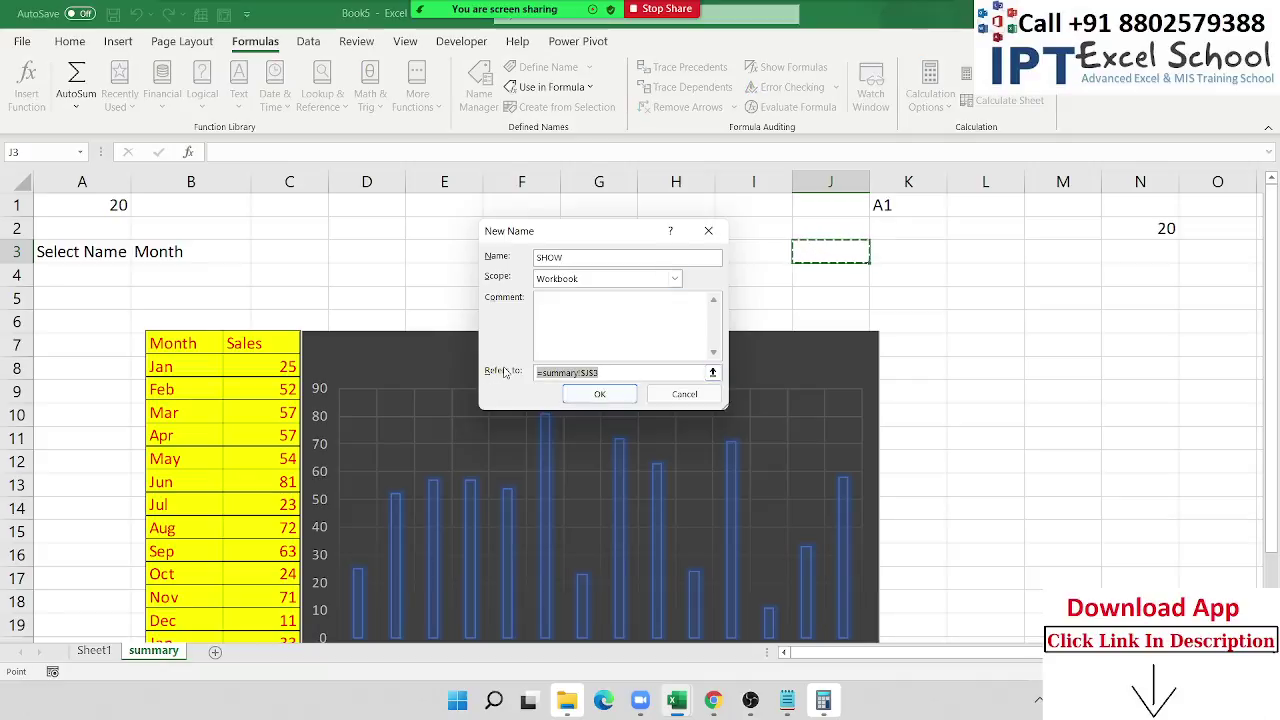
pyautogui.write('=I')
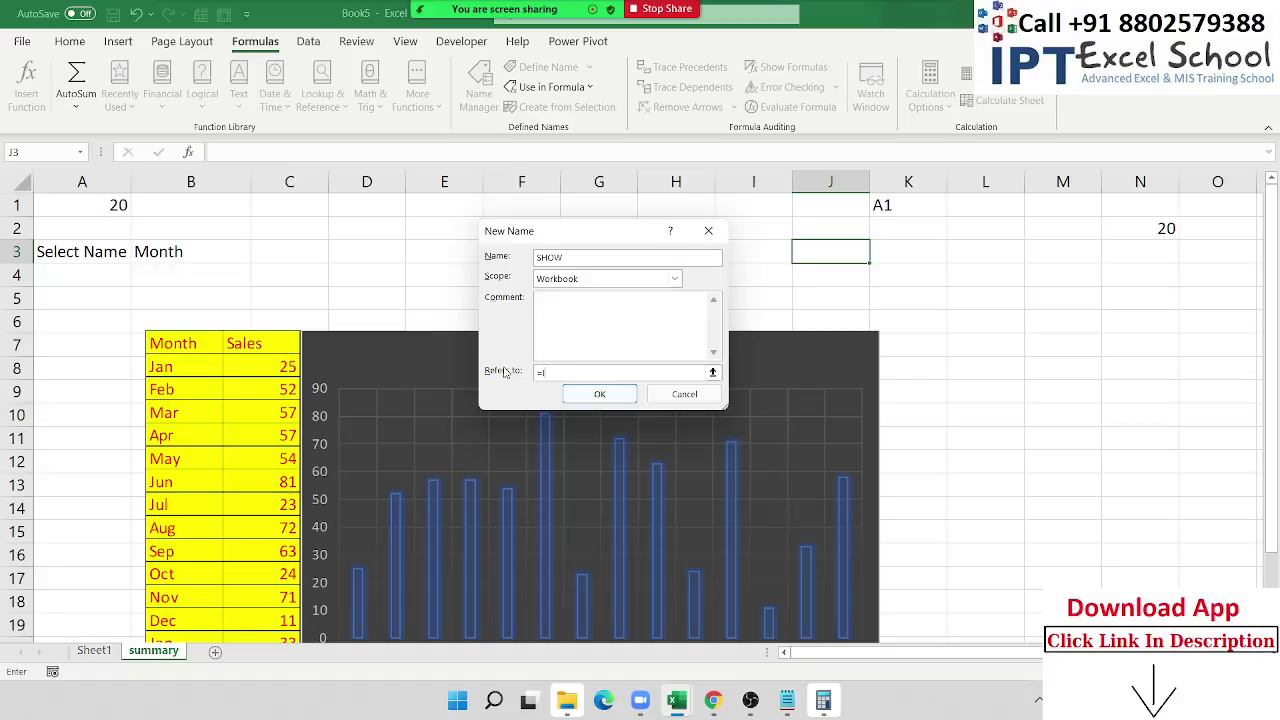
pyautogui.write('NDIRE')
pyautogui.write('CT')
pyautogui.write('(')
pyautogui.write('B$')
pyautogui.write('3)')
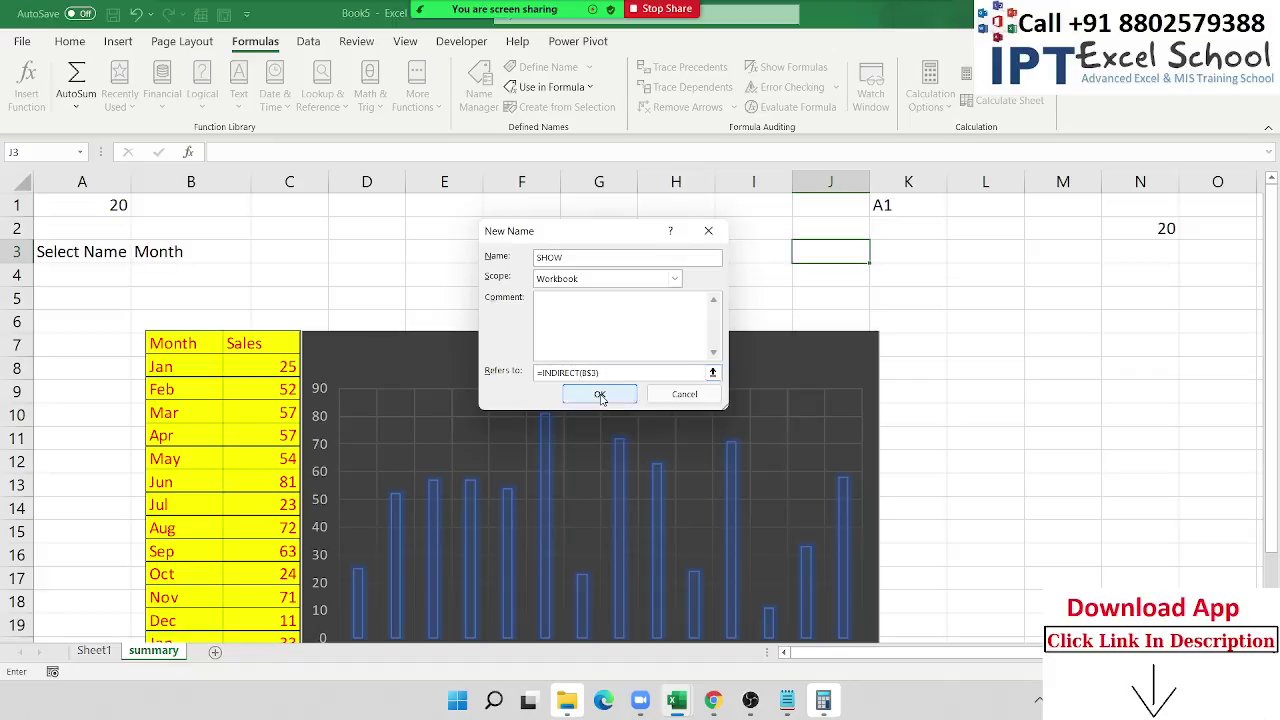
pyautogui.write('$')
# Step: Dismiss the formula error and correct the reference to =INDIRECT($B$3)
pyautogui.moveTo(608, 372); pyautogui.dragTo(495, 373)
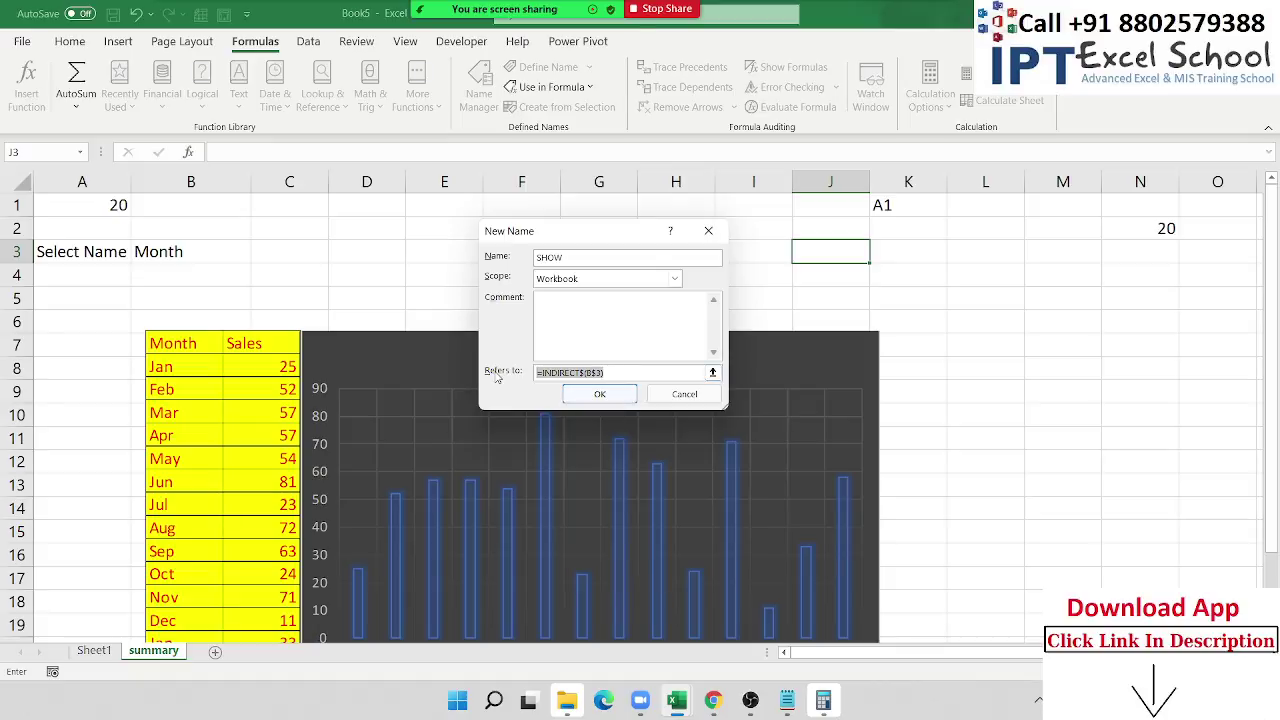
pyautogui.click(599, 396)
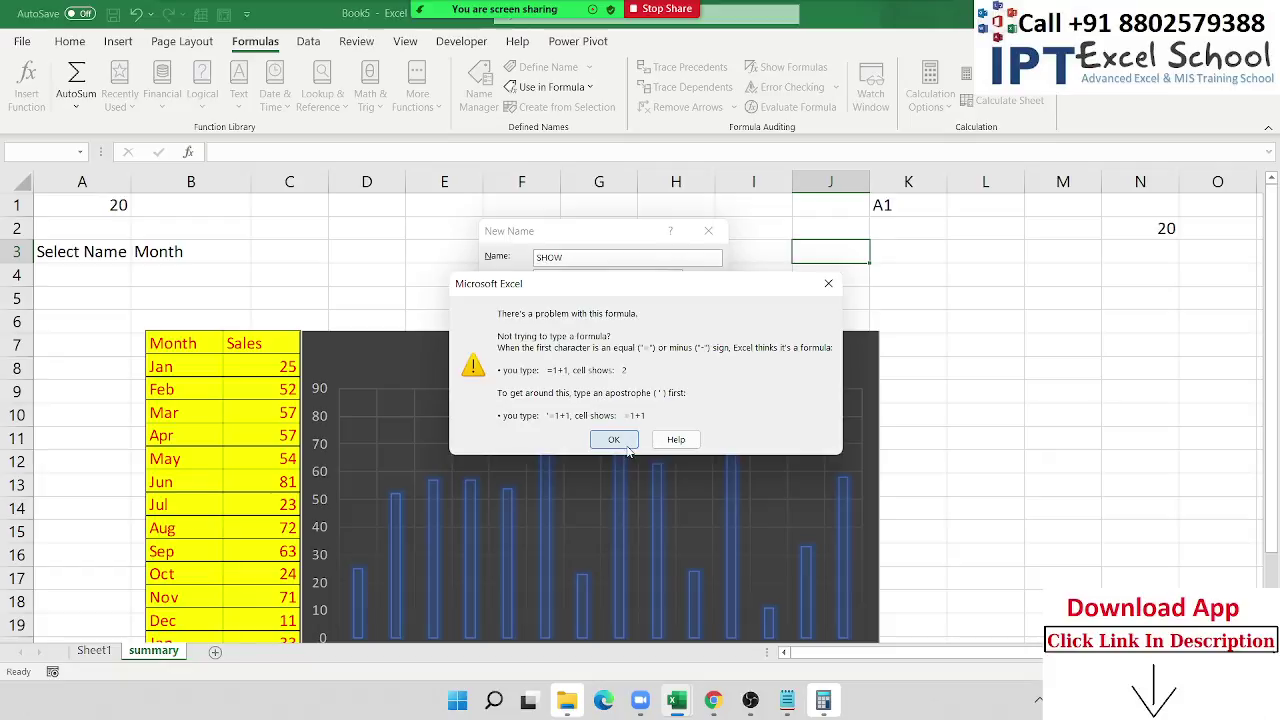
pyautogui.click(614, 439)
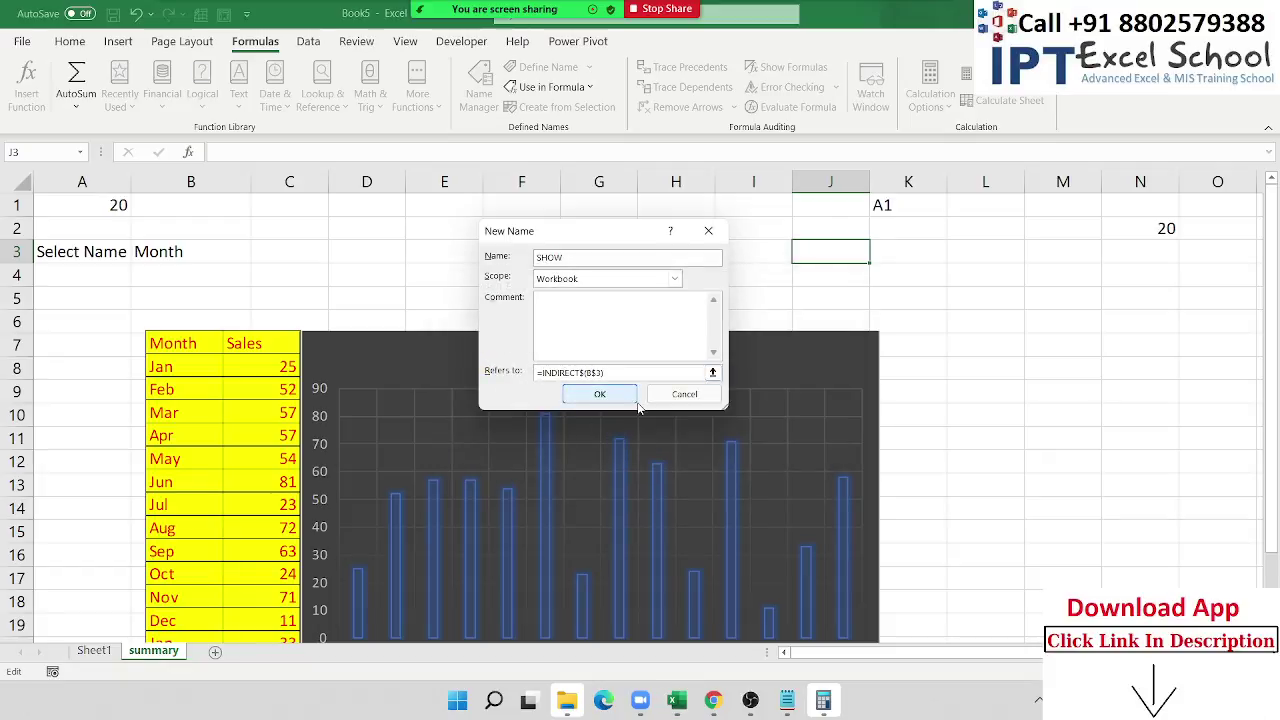
pyautogui.press('BackSpace')
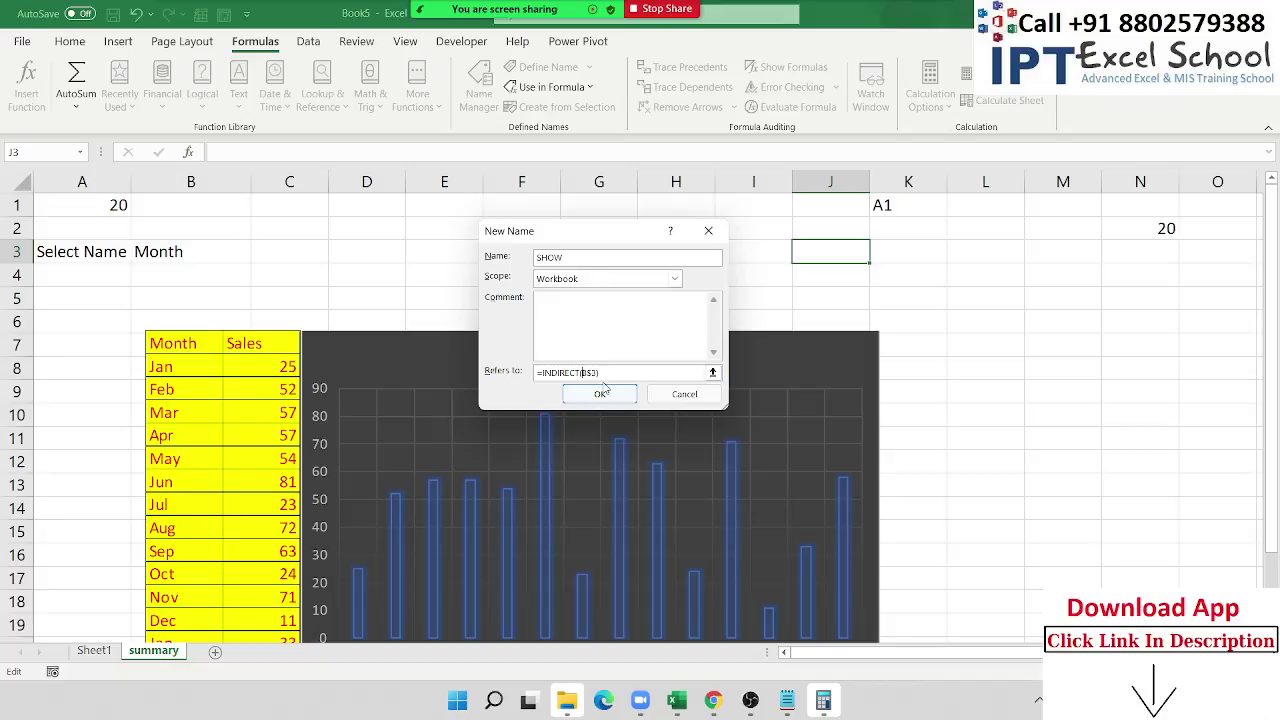
pyautogui.write('$')
pyautogui.click(601, 393)
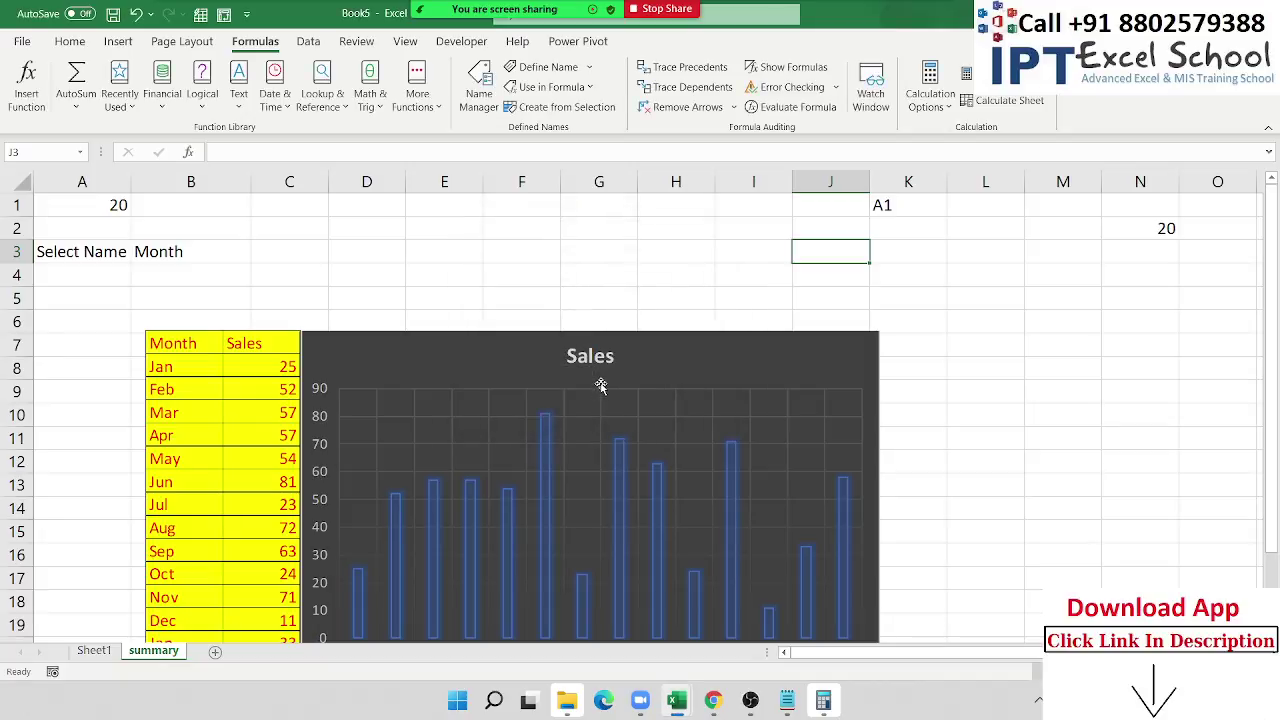
pyautogui.click(1120, 357)
pyautogui.click(809, 365)
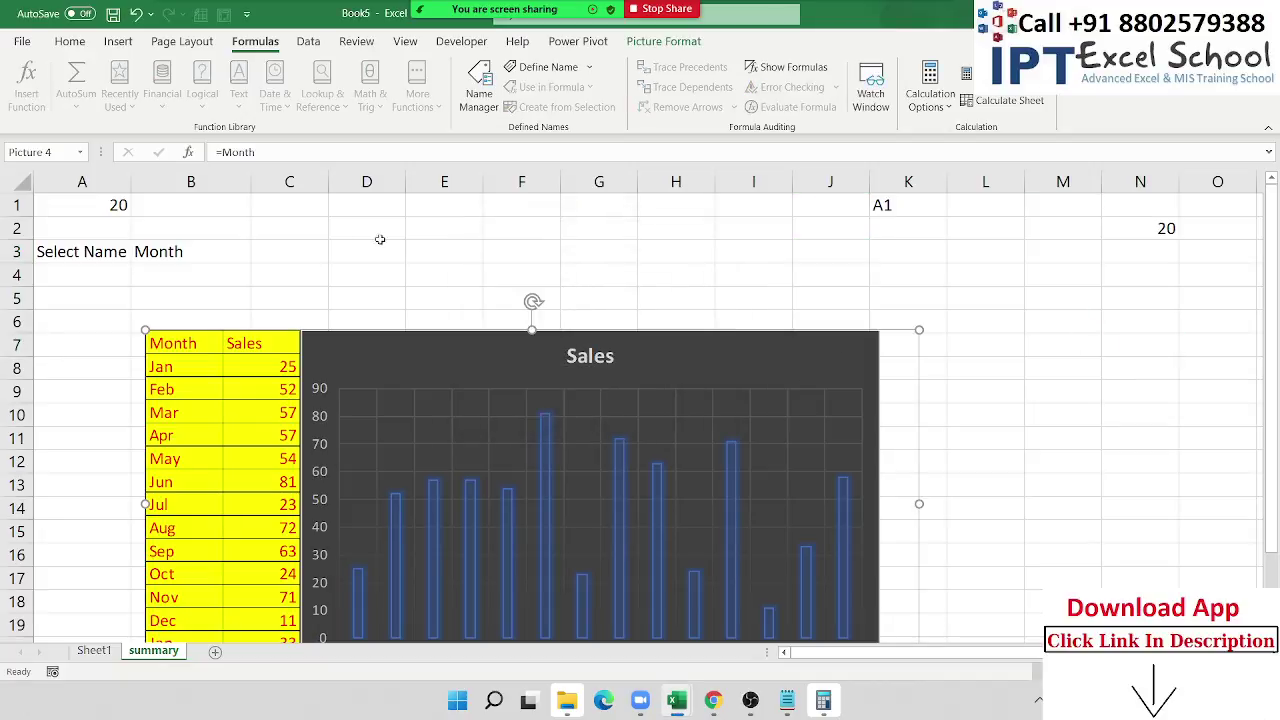
pyautogui.click(256, 152)
pyautogui.moveTo(262, 152); pyautogui.dragTo(204, 152)
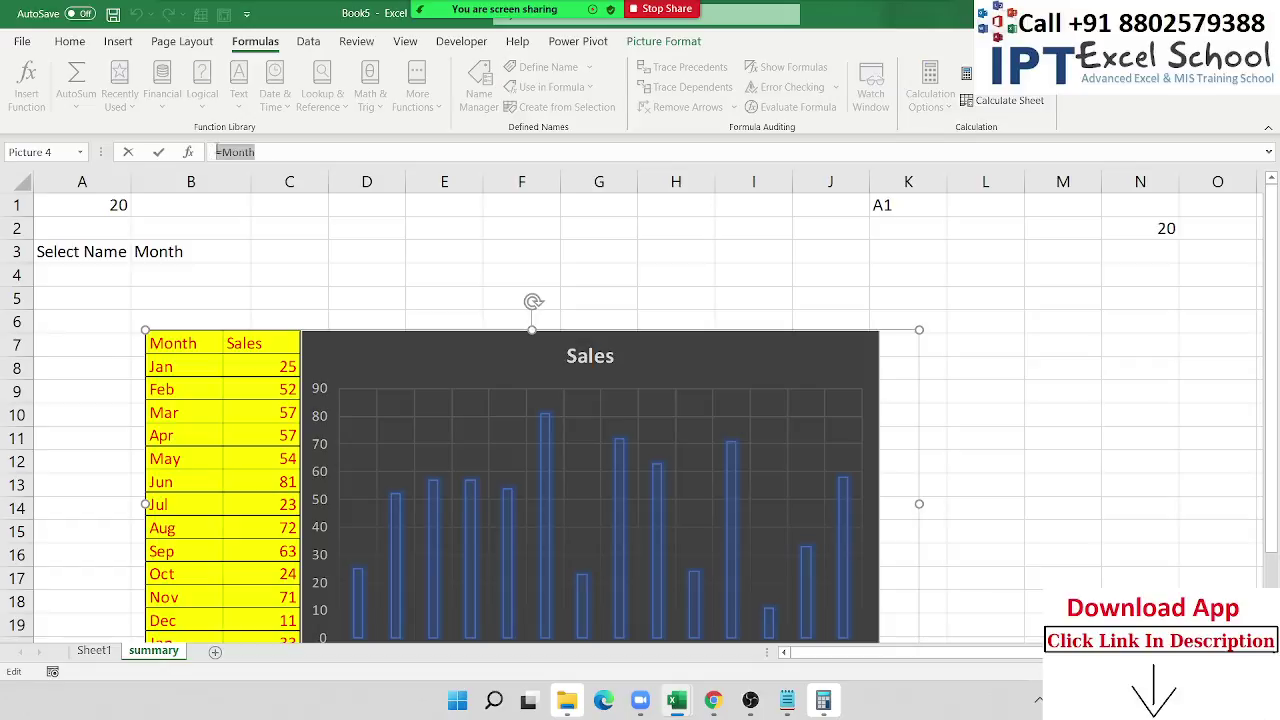
pyautogui.press('Return')
pyautogui.press('BackSpace')
pyautogui.write('Mont')
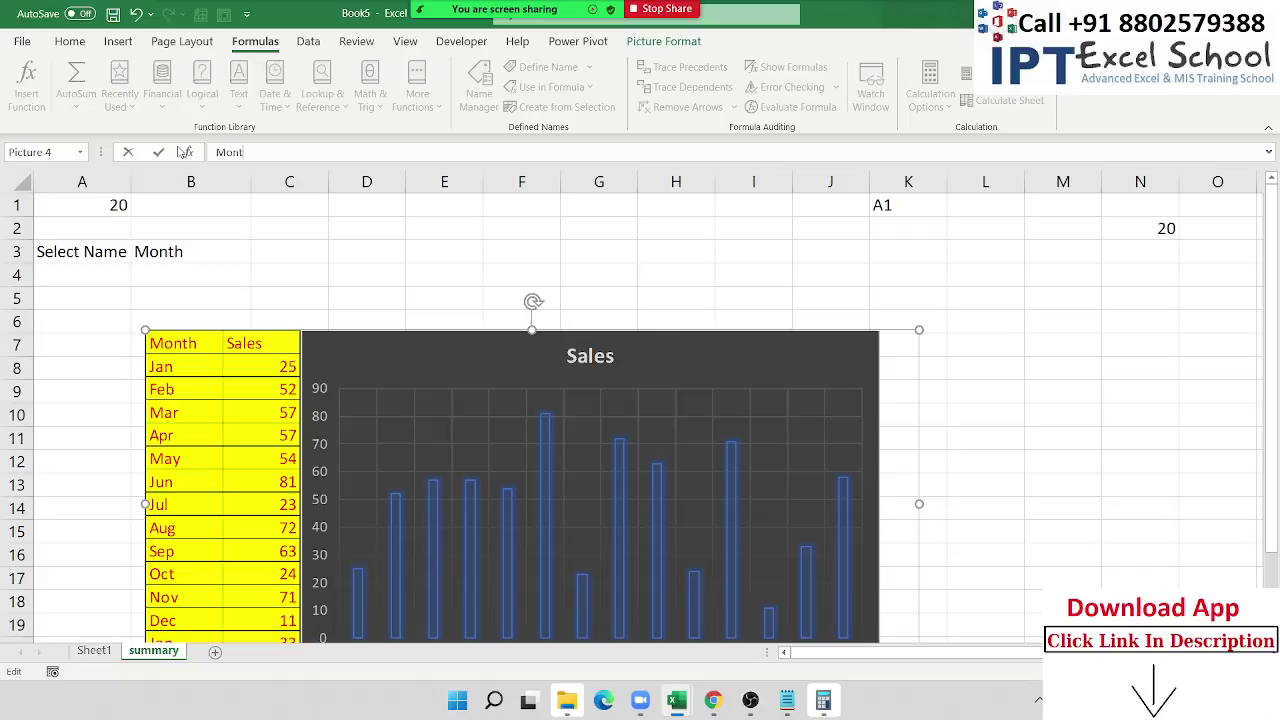
pyautogui.press('BackSpace')
pyautogui.press('BackSpace')
pyautogui.press('BackSpace')
pyautogui.press('BackSpace')
pyautogui.write('=IN')
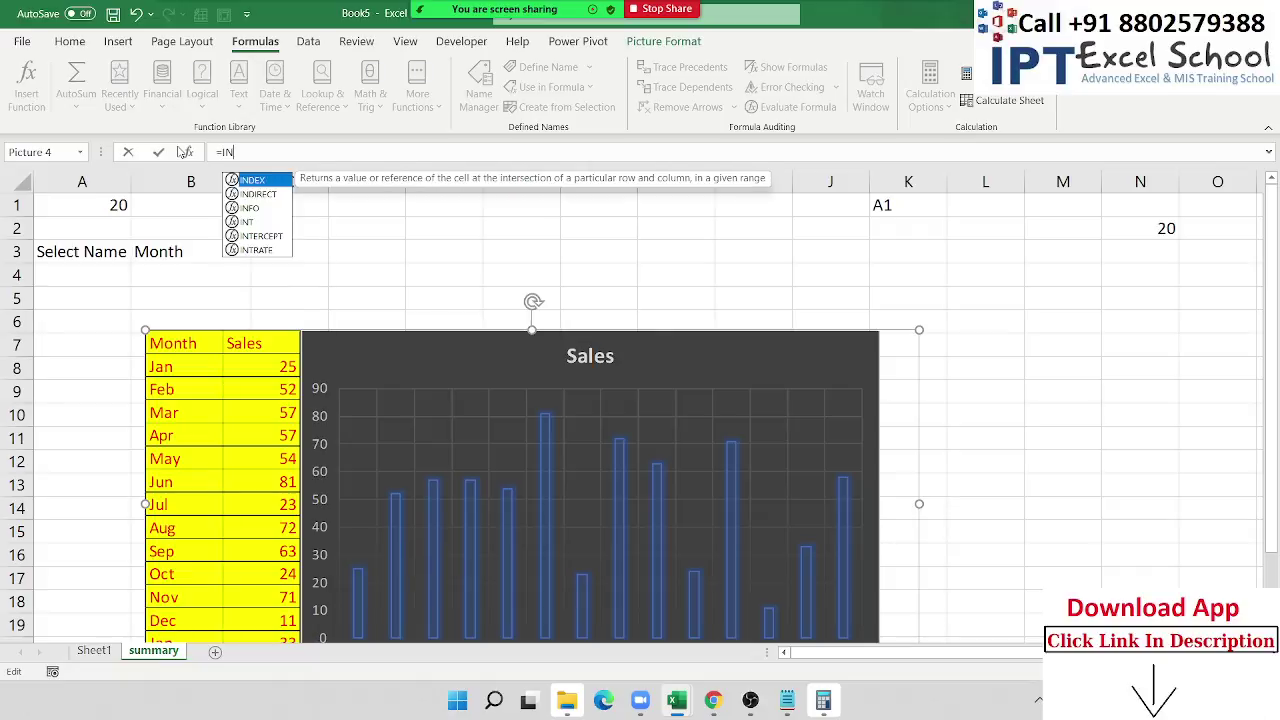
pyautogui.write('D')
pyautogui.press('Down')
pyautogui.press('Tab')
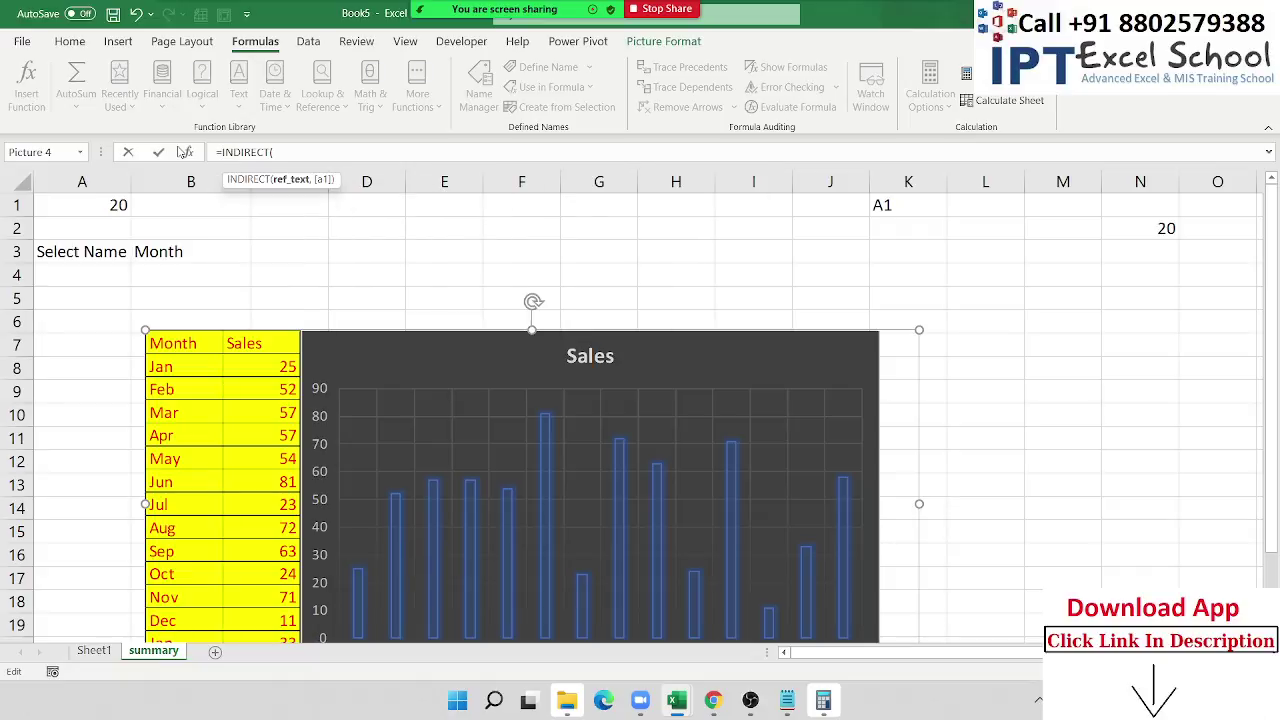
pyautogui.write('B3')
pyautogui.write(')')
pyautogui.press('Return')
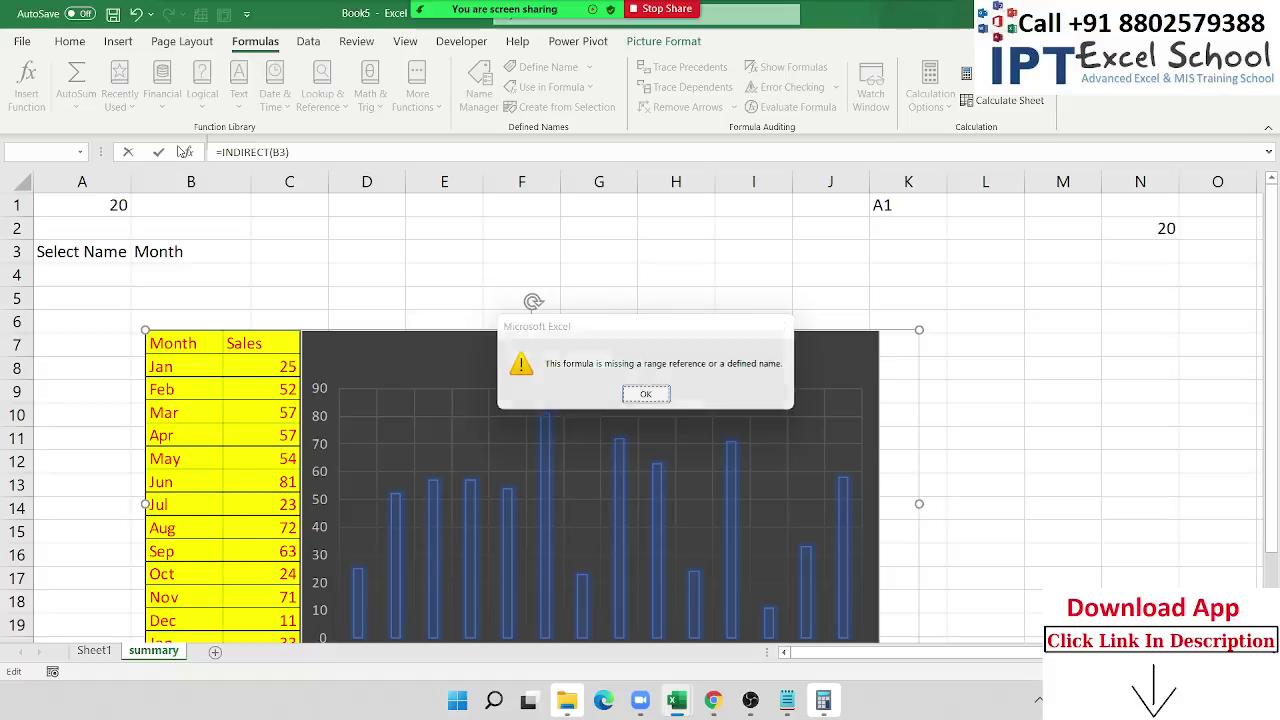
pyautogui.press('Return')
pyautogui.press('Escape')
# Step: Check SHOW in Name Manager, then change the picture's link formula from =Month to =SHOW
pyautogui.click(478, 85)
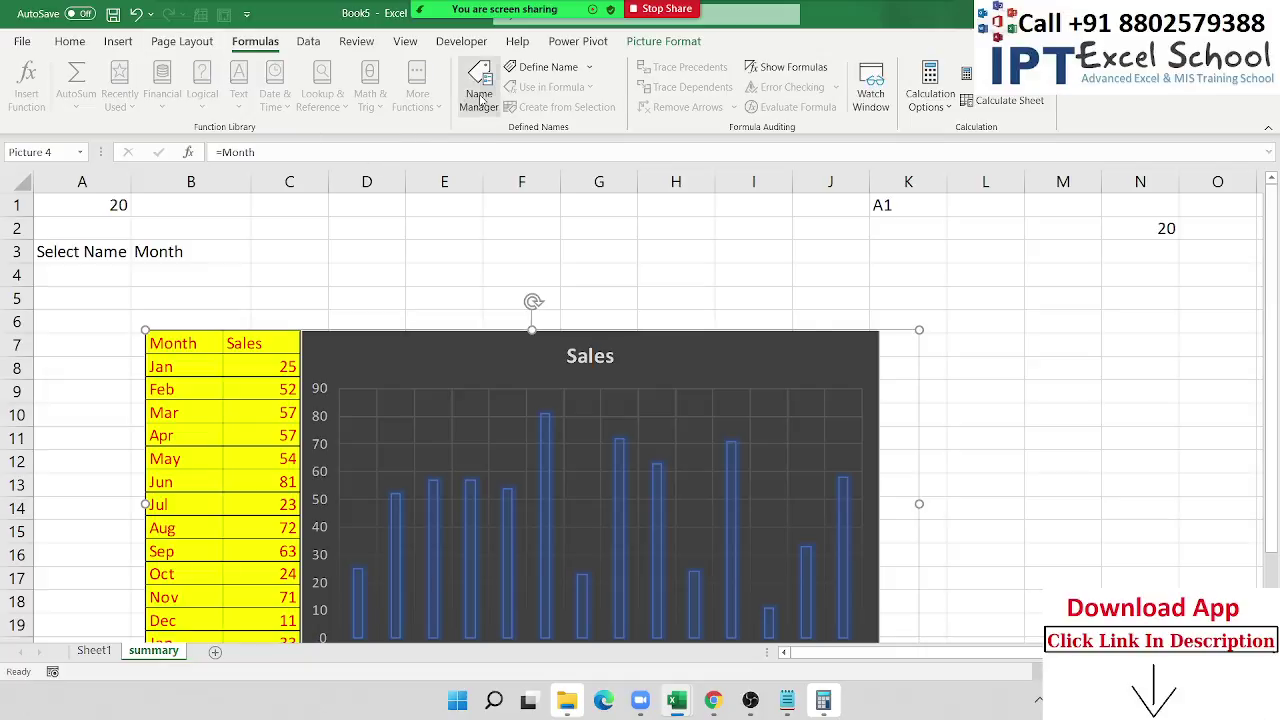
pyautogui.click(412, 242)
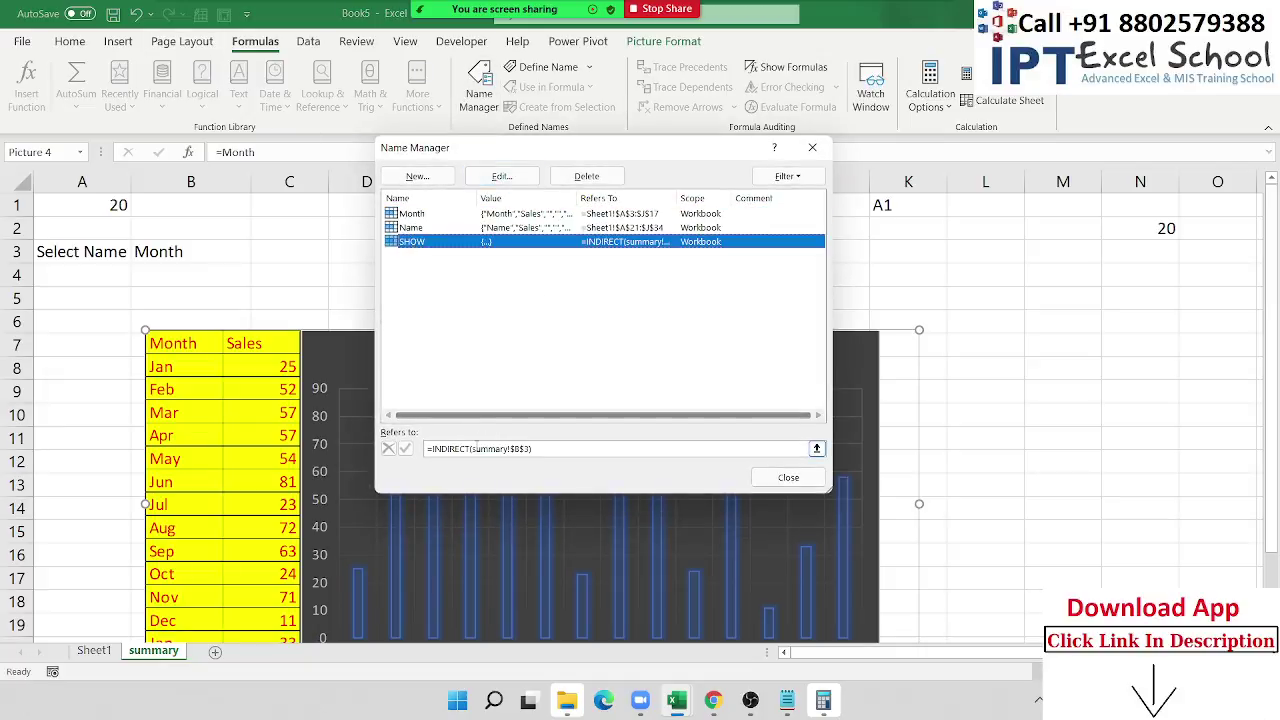
pyautogui.press('Escape')
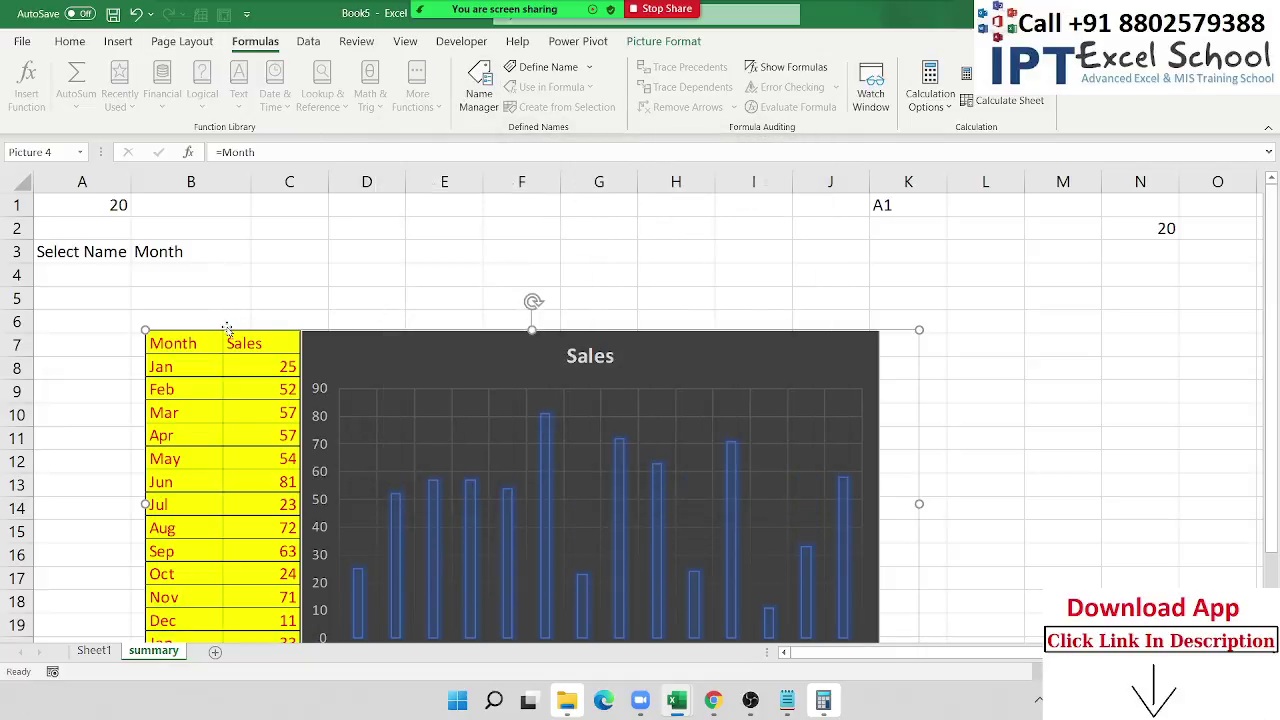
pyautogui.doubleClick(255, 152)
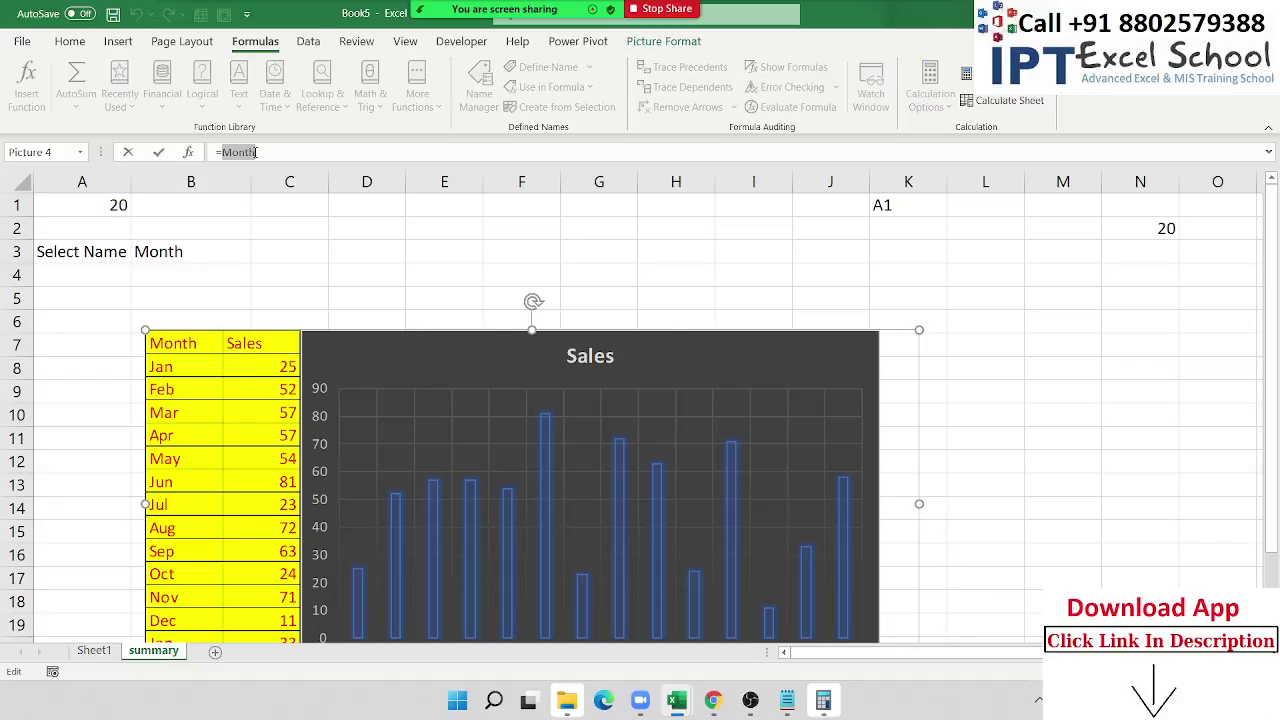
pyautogui.write('SH')
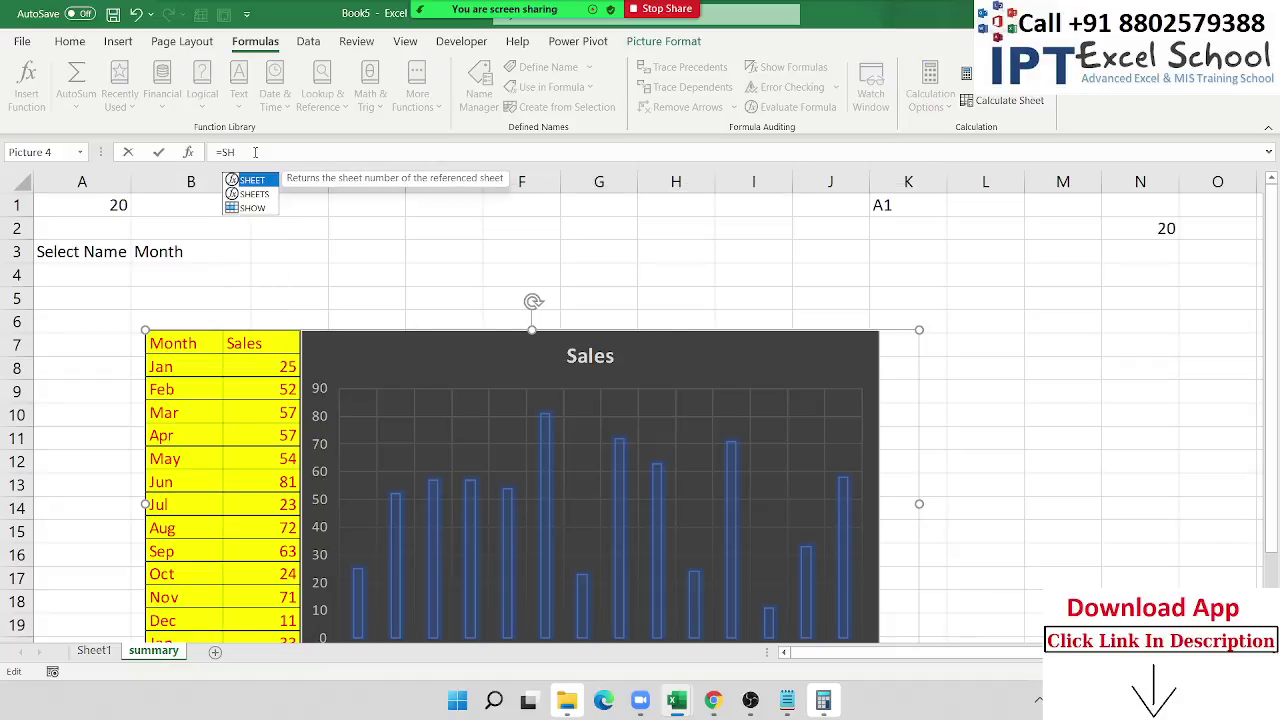
pyautogui.press('Down')
pyautogui.press('Down')
pyautogui.press('Tab')
pyautogui.press('Return')
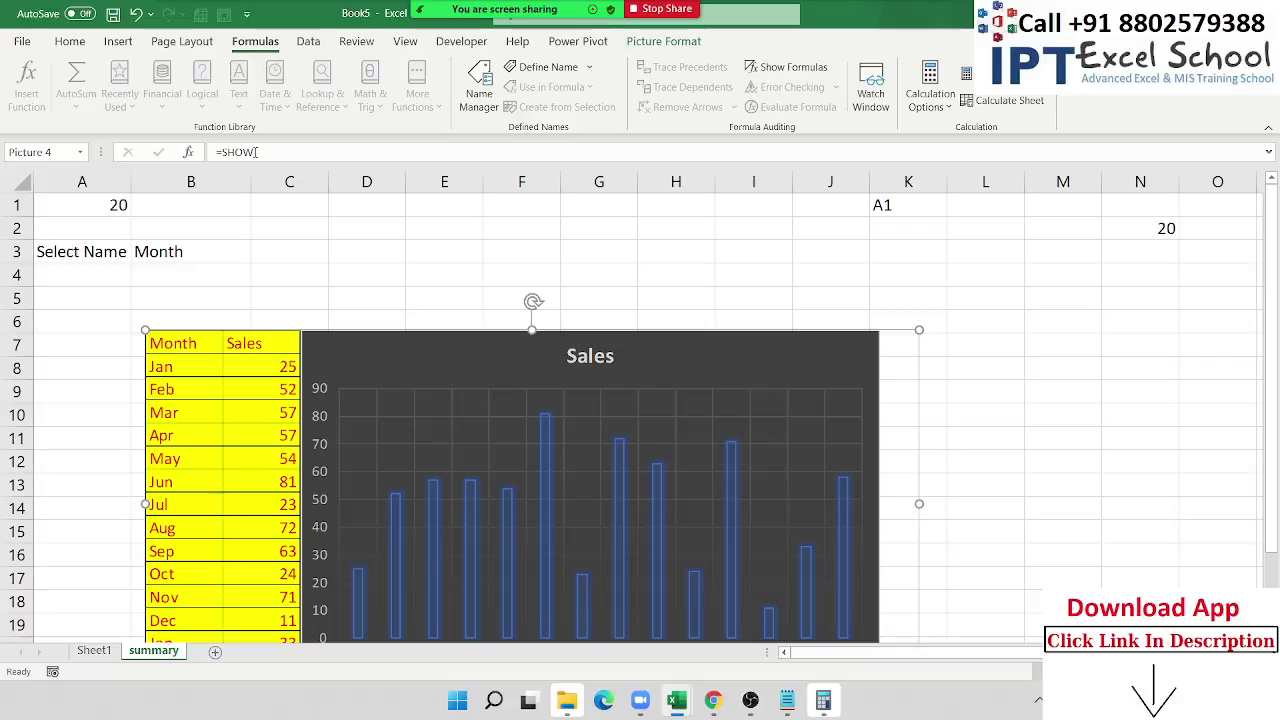
# Step: Choose Name in the B3 dropdown so the picture shows the names table
pyautogui.click(263, 266)
pyautogui.click(230, 252)
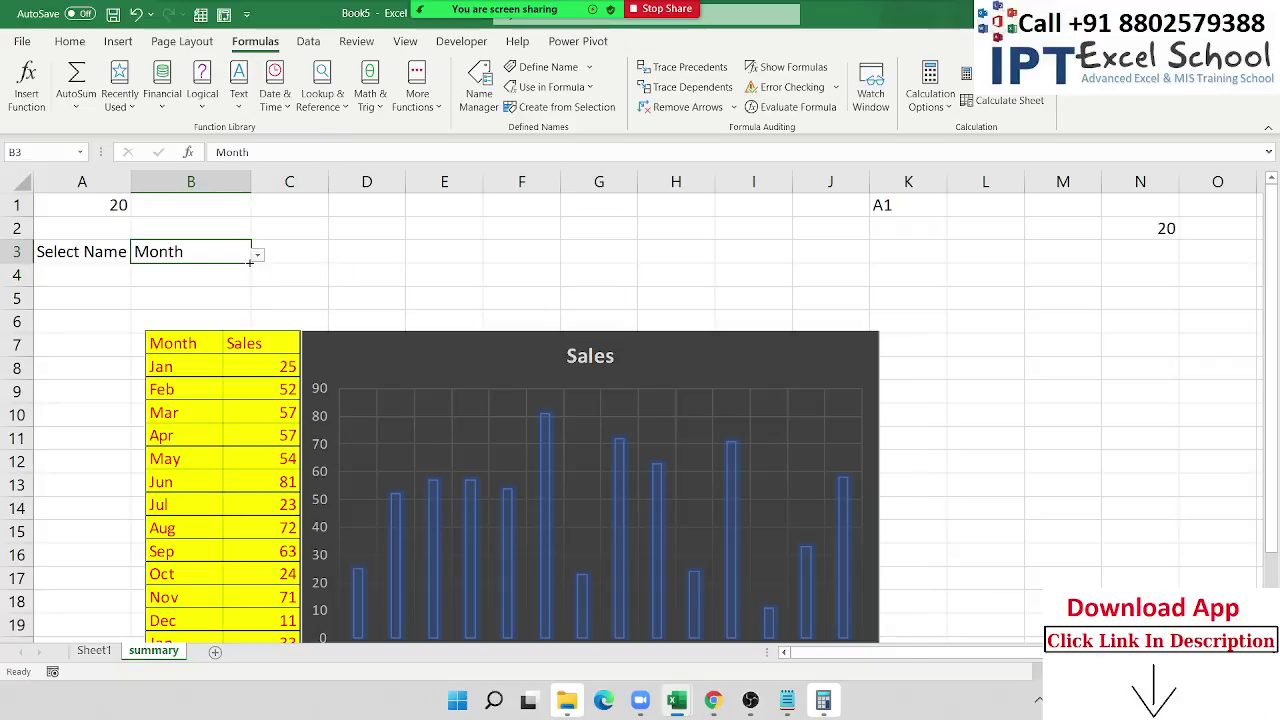
pyautogui.click(256, 256)
pyautogui.click(236, 271)
# Step: Compare the SHOW and Name definitions in Name Manager, then reselect the linked picture
pyautogui.click(479, 90)
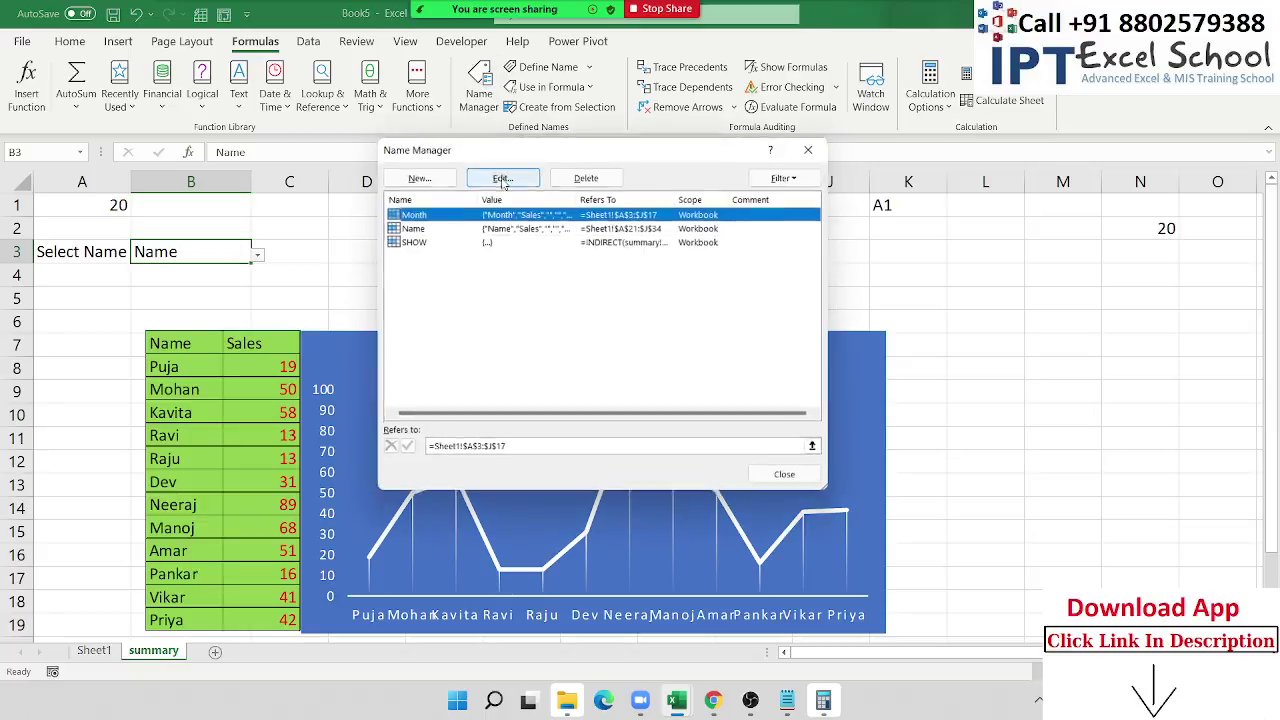
pyautogui.click(434, 243)
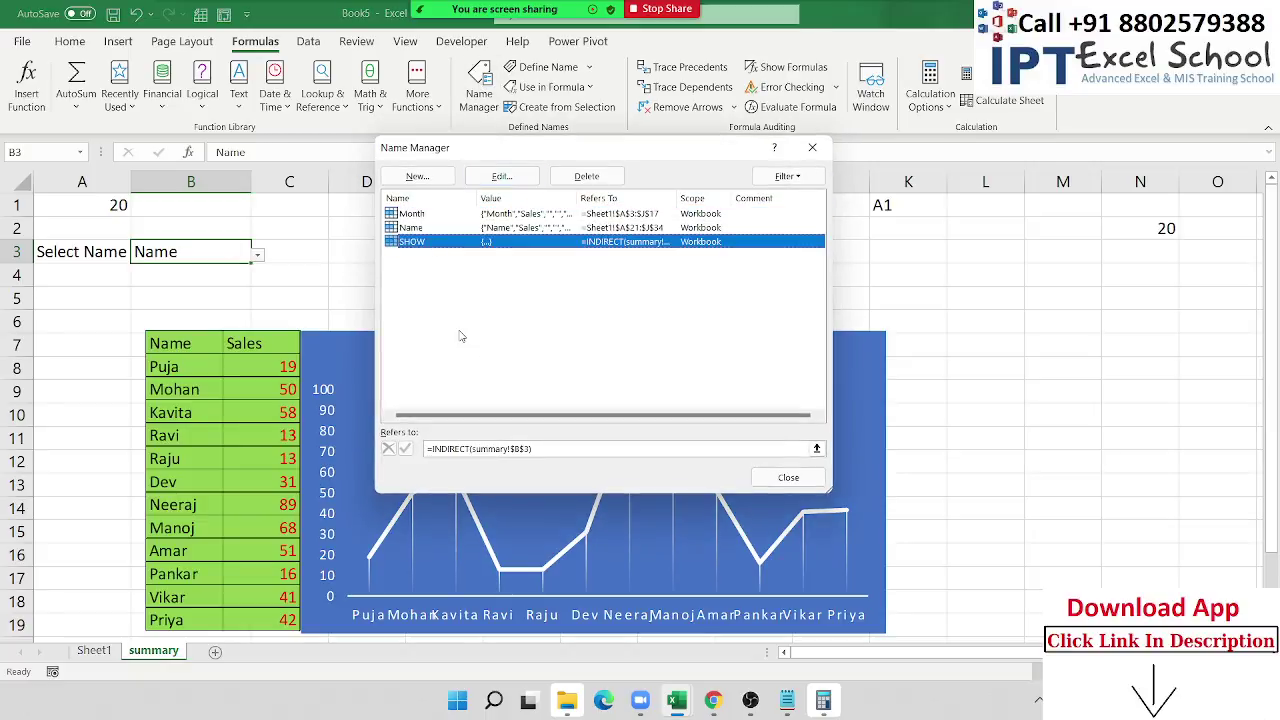
pyautogui.click(424, 229)
pyautogui.click(425, 245)
pyautogui.click(426, 230)
pyautogui.press('Escape')
pyautogui.click(282, 375)
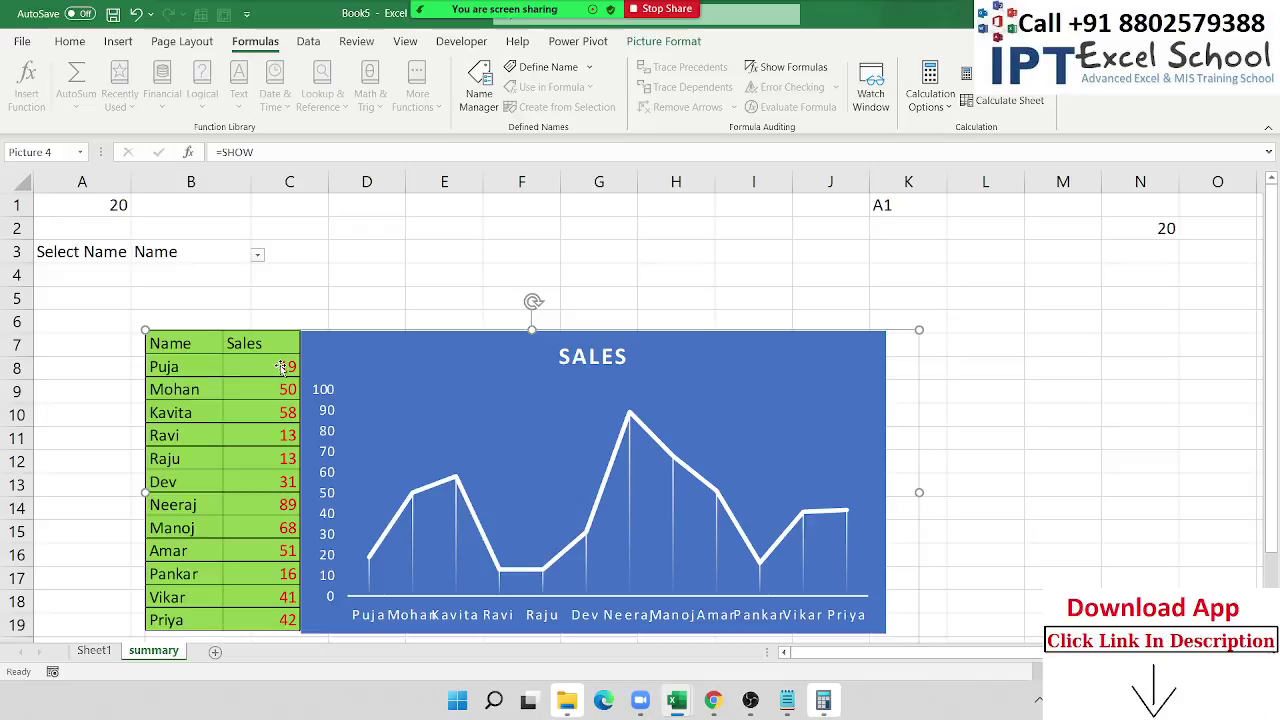
# Step: Toggle B3 between Month and Name, ending on Month, and recheck the picture's formula
pyautogui.click(258, 256)
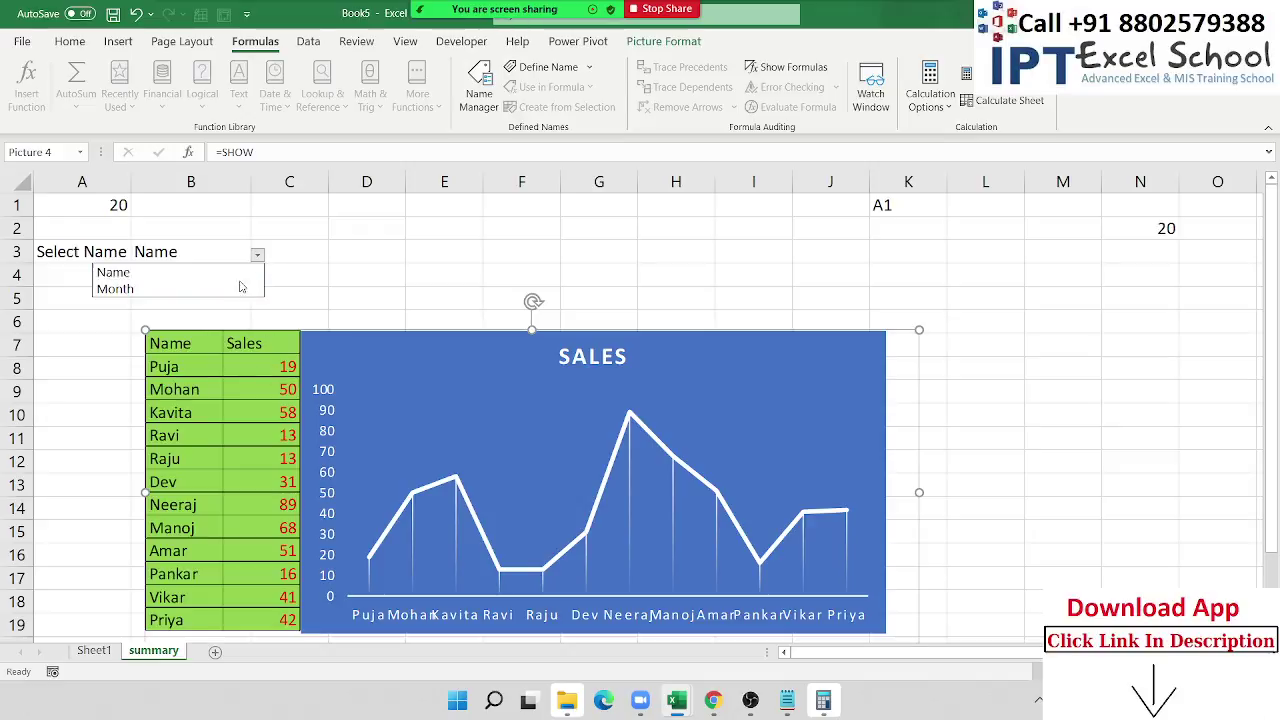
pyautogui.click(241, 285)
pyautogui.click(258, 255)
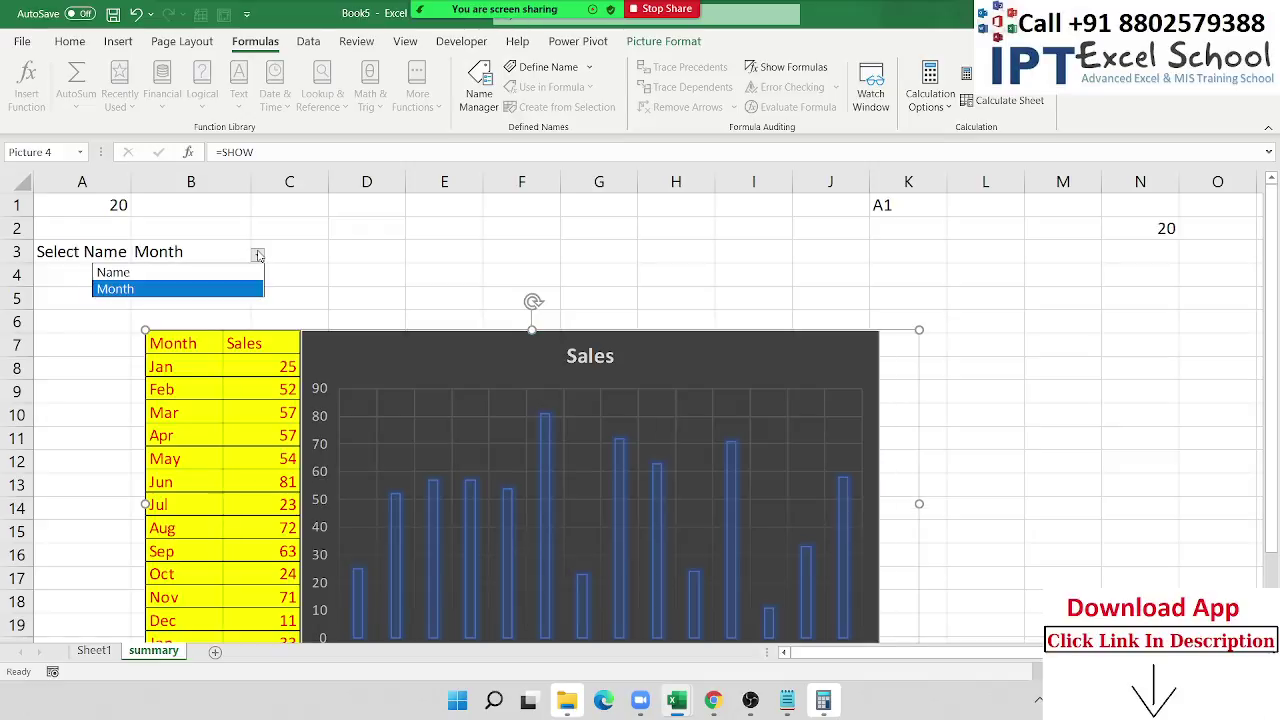
pyautogui.click(239, 268)
pyautogui.click(258, 255)
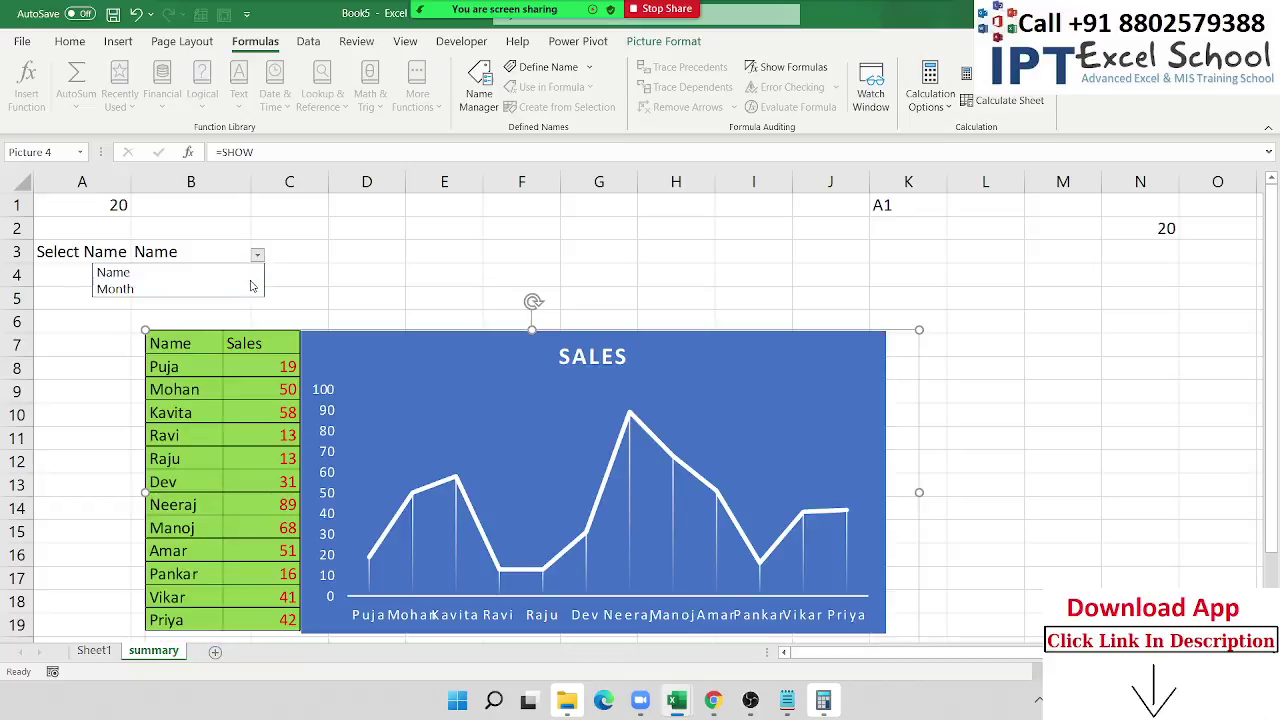
pyautogui.click(245, 285)
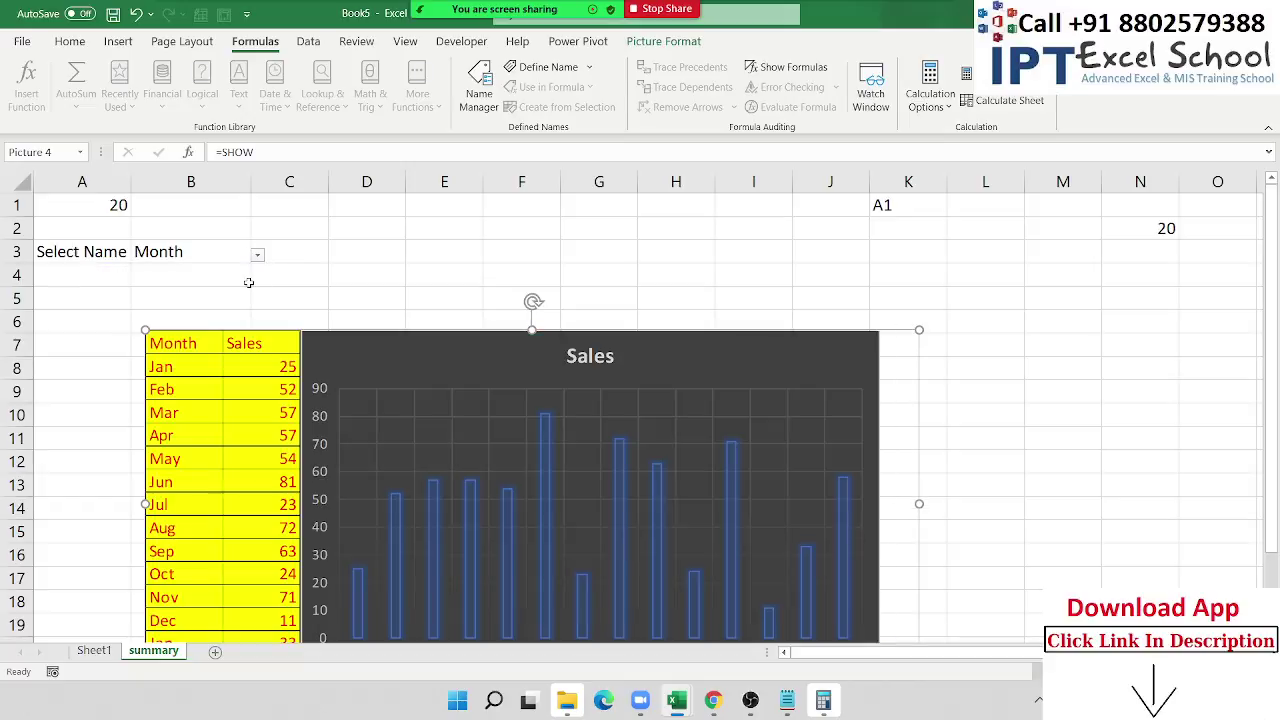
pyautogui.click(422, 270)
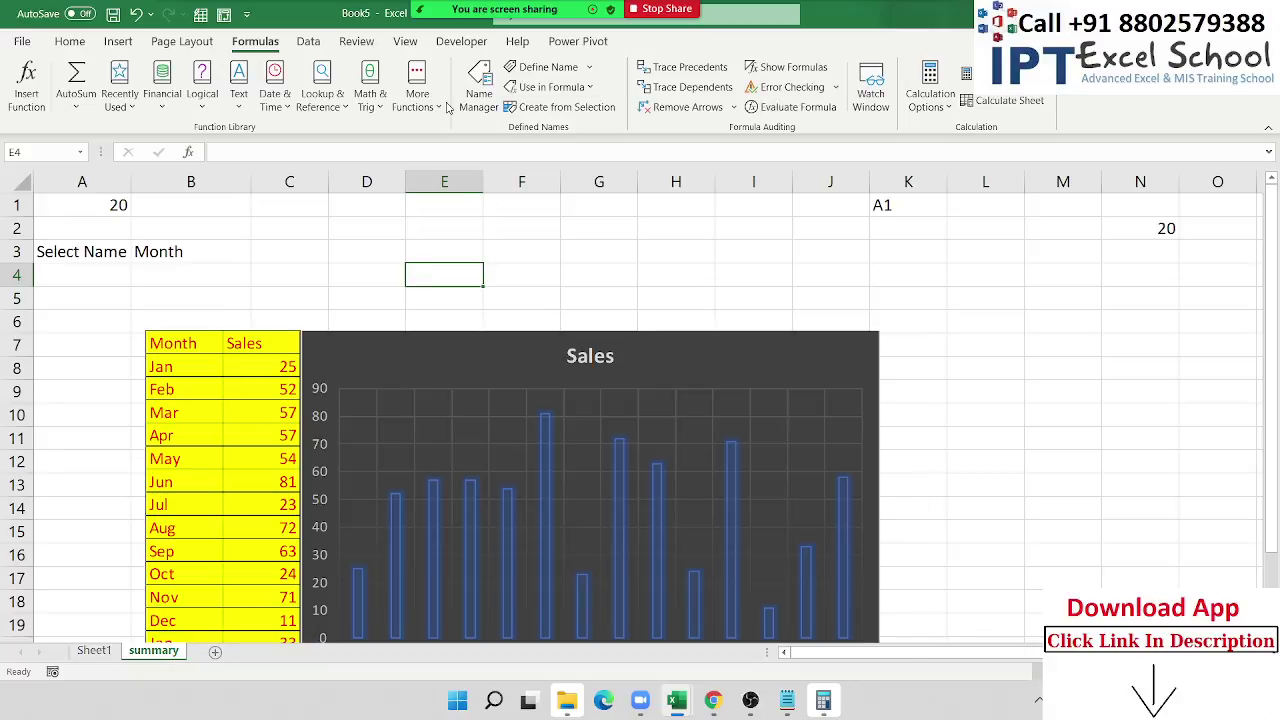
pyautogui.click(803, 360)
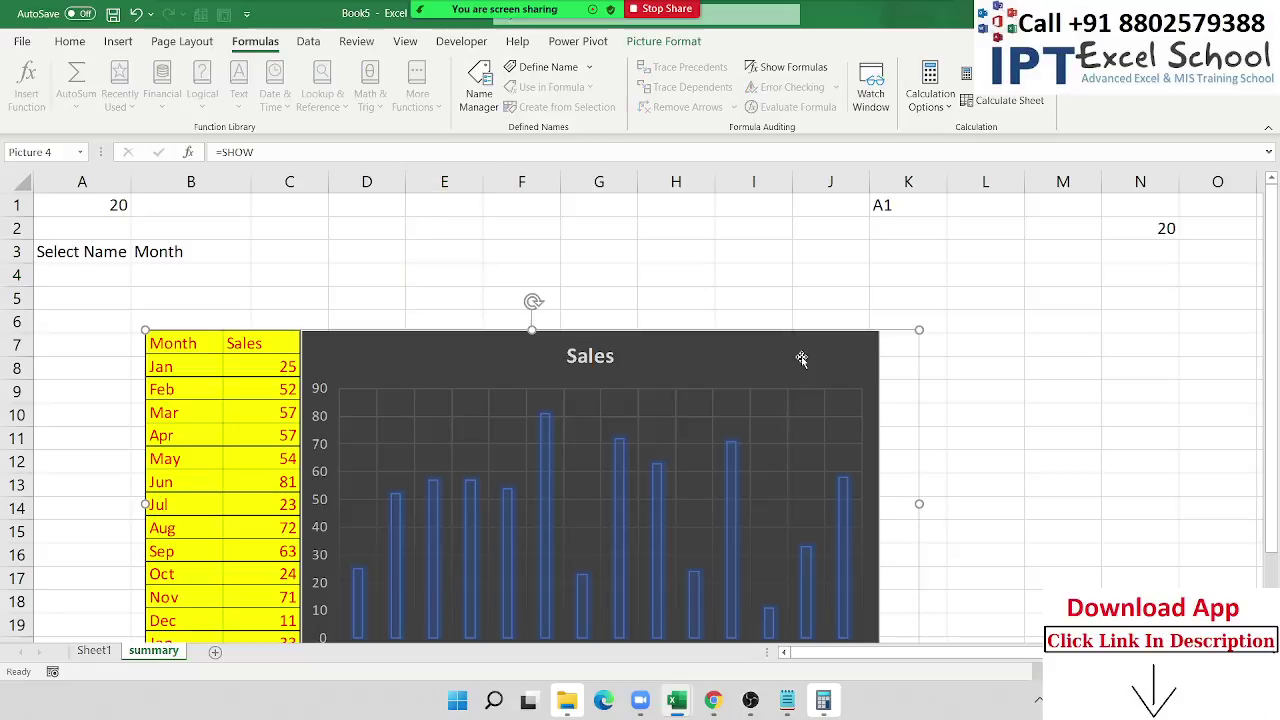
pyautogui.moveTo(220, 152); pyautogui.dragTo(254, 152)
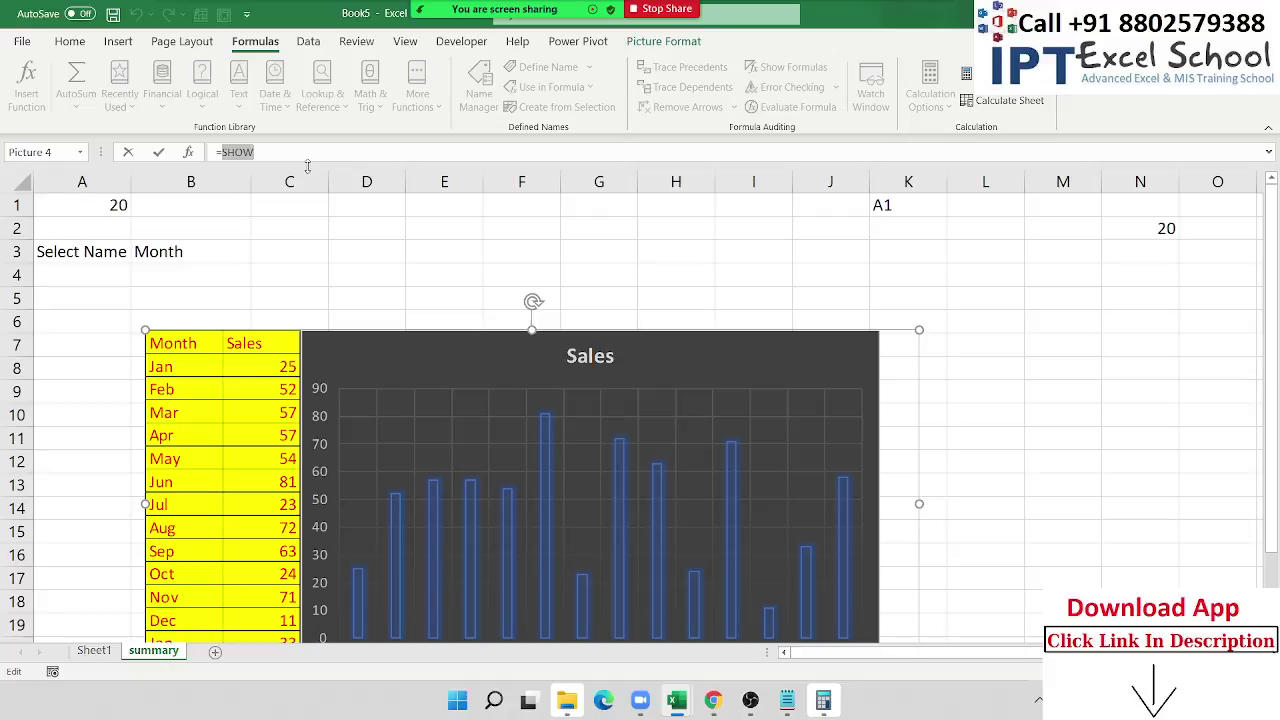
pyautogui.press('Return')
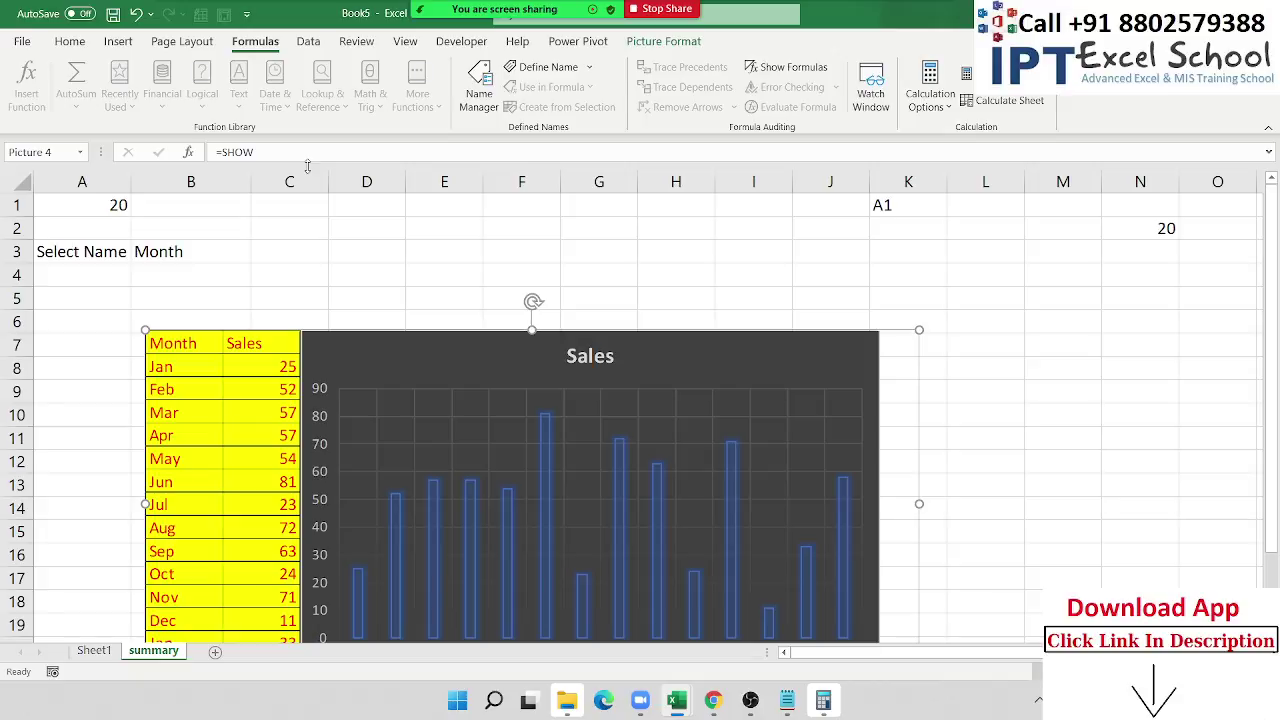
# Step: Insert Sheet3, widen column A to about 10.11, and select rows 1–14
pyautogui.click(215, 653)
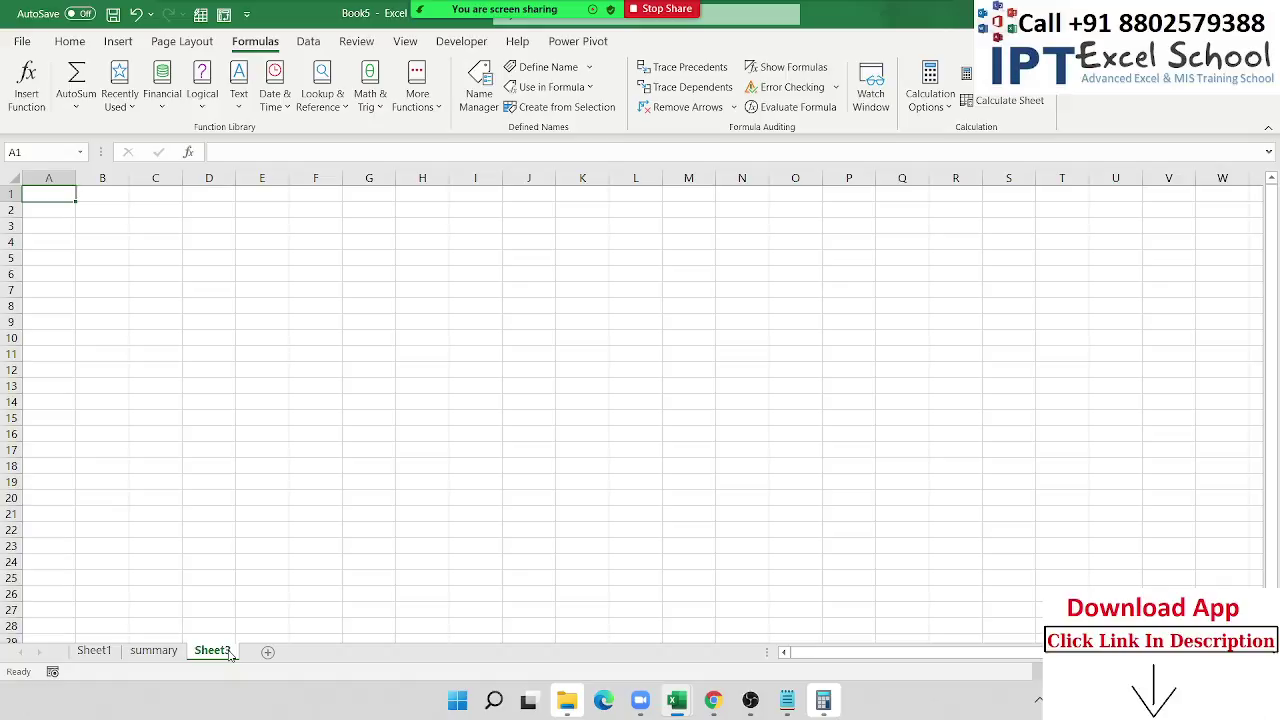
pyautogui.moveTo(75, 179); pyautogui.dragTo(129, 179)
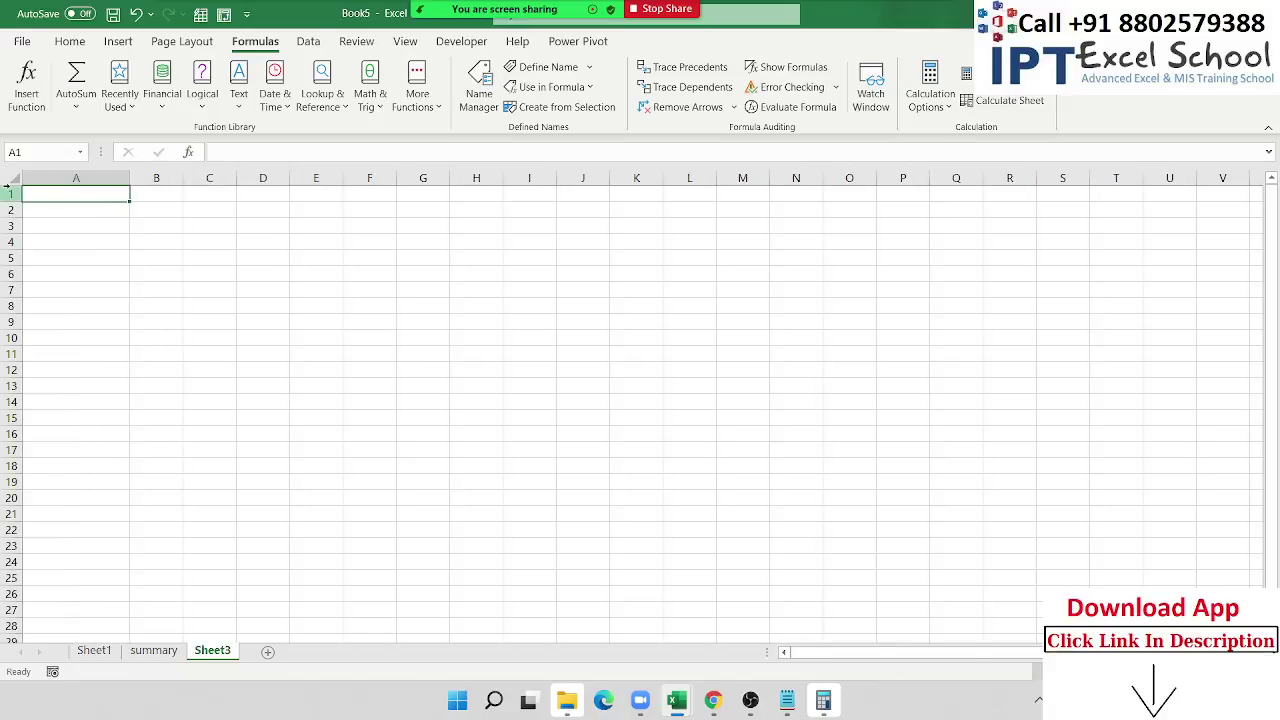
pyautogui.moveTo(12, 195); pyautogui.dragTo(12, 518)
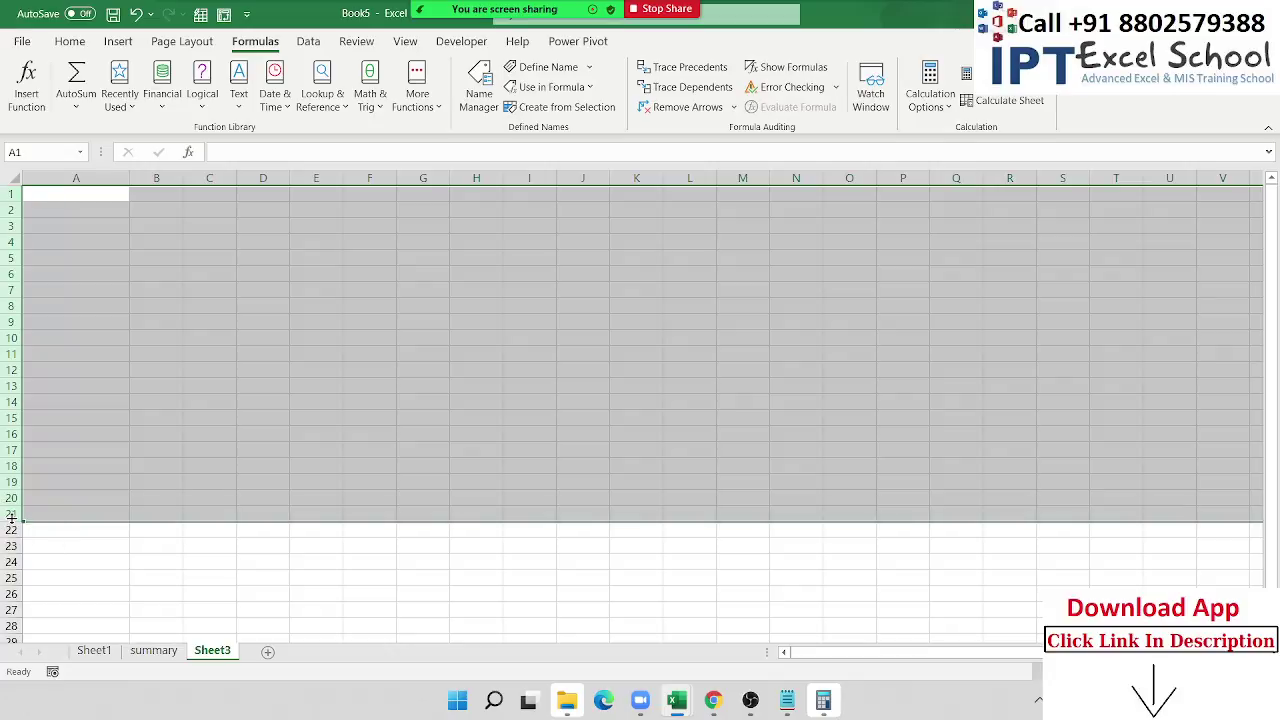
# Step: Enlarge rows 1–21 greatly and widen column B to fit pictures
pyautogui.moveTo(12, 520); pyautogui.dragTo(12, 602)
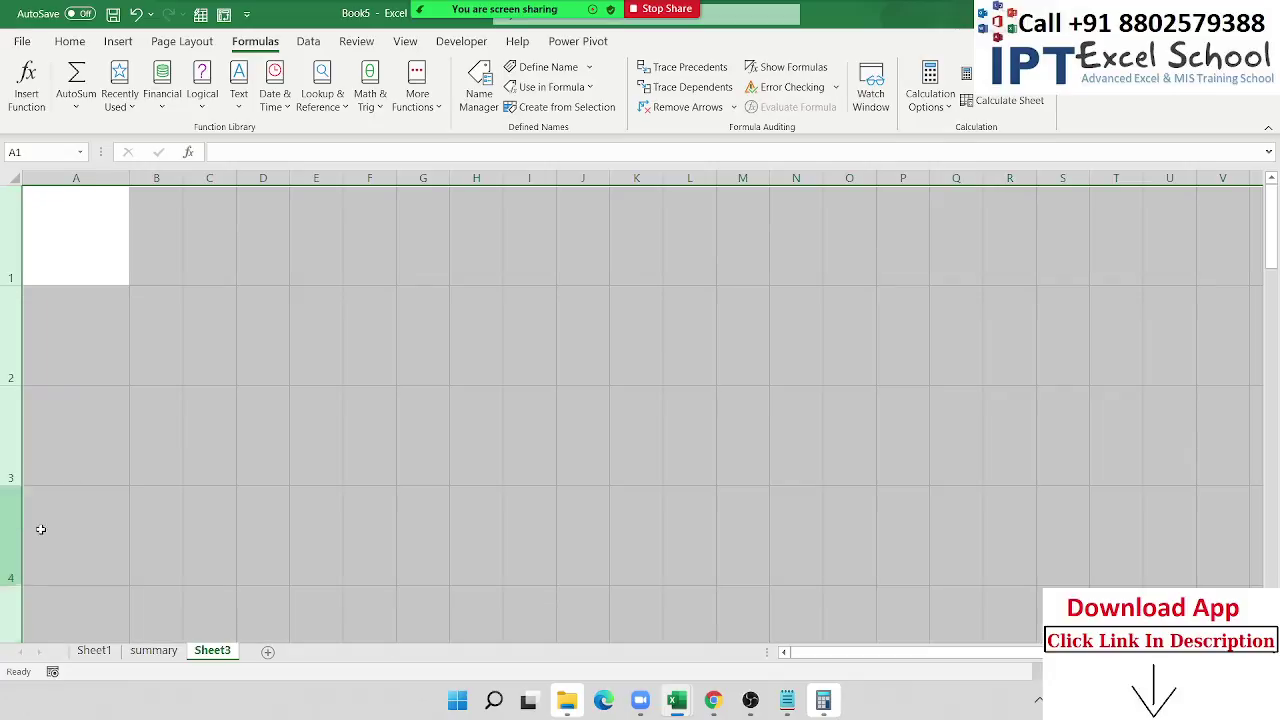
pyautogui.click(114, 310)
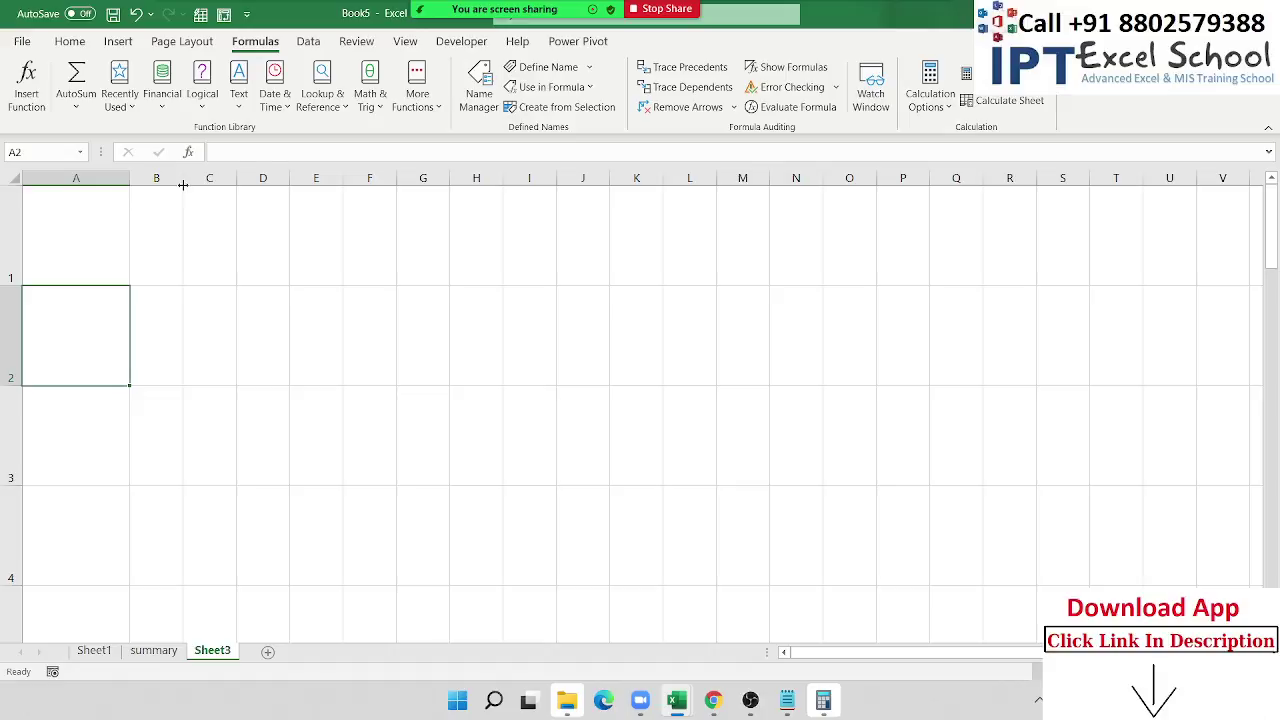
pyautogui.moveTo(183, 185); pyautogui.dragTo(265, 185)
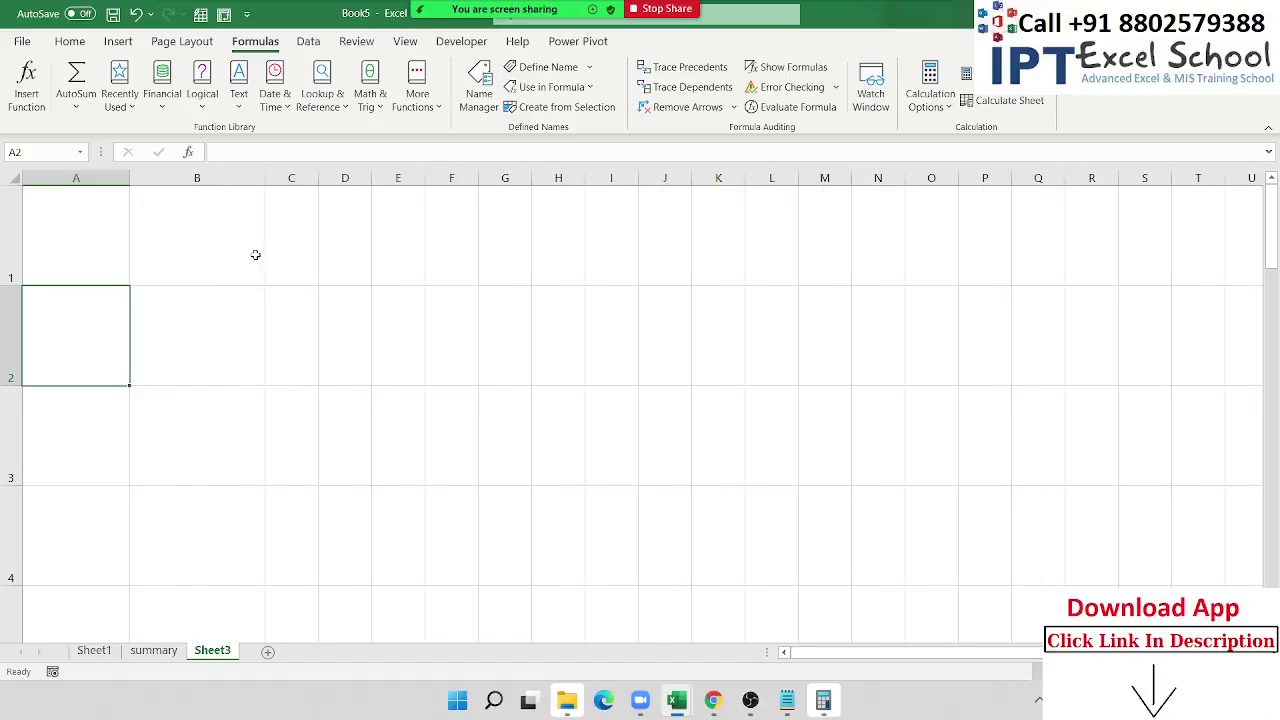
pyautogui.moveTo(265, 180)
pyautogui.mouseDown()
pyautogui.moveTo(240, 184)
pyautogui.moveTo(241, 200)
pyautogui.mouseUp()
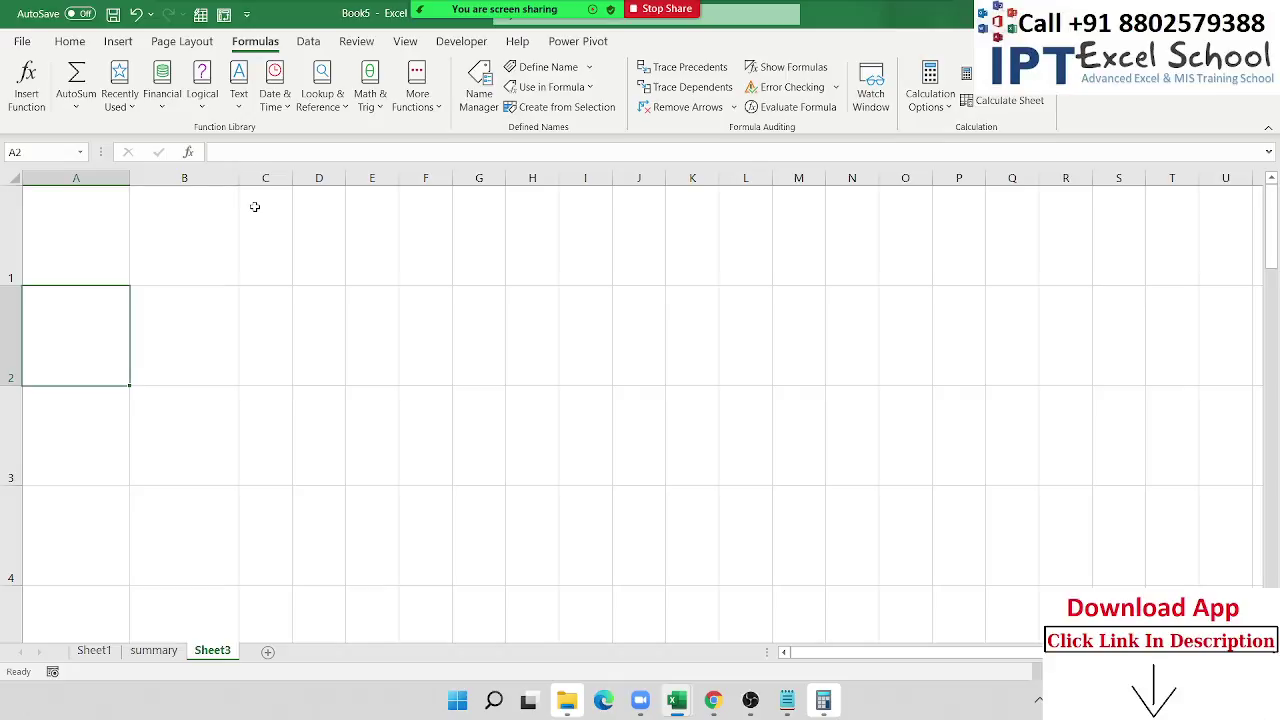
# Step: Enter 1, 2, 3, 4, 5 down A1:A5 and return to A1
pyautogui.press('Up')
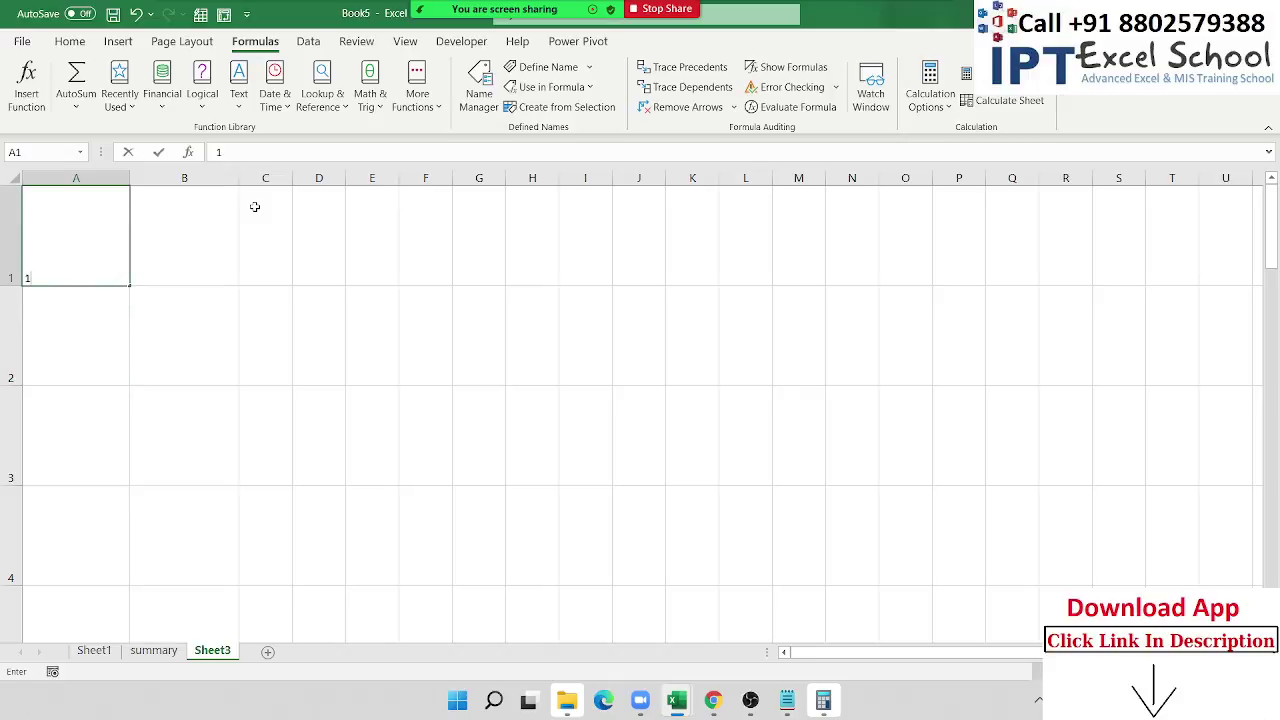
pyautogui.write('1')
pyautogui.press('Return')
pyautogui.write('2')
pyautogui.press('Return')
pyautogui.write('3')
pyautogui.press('Return')
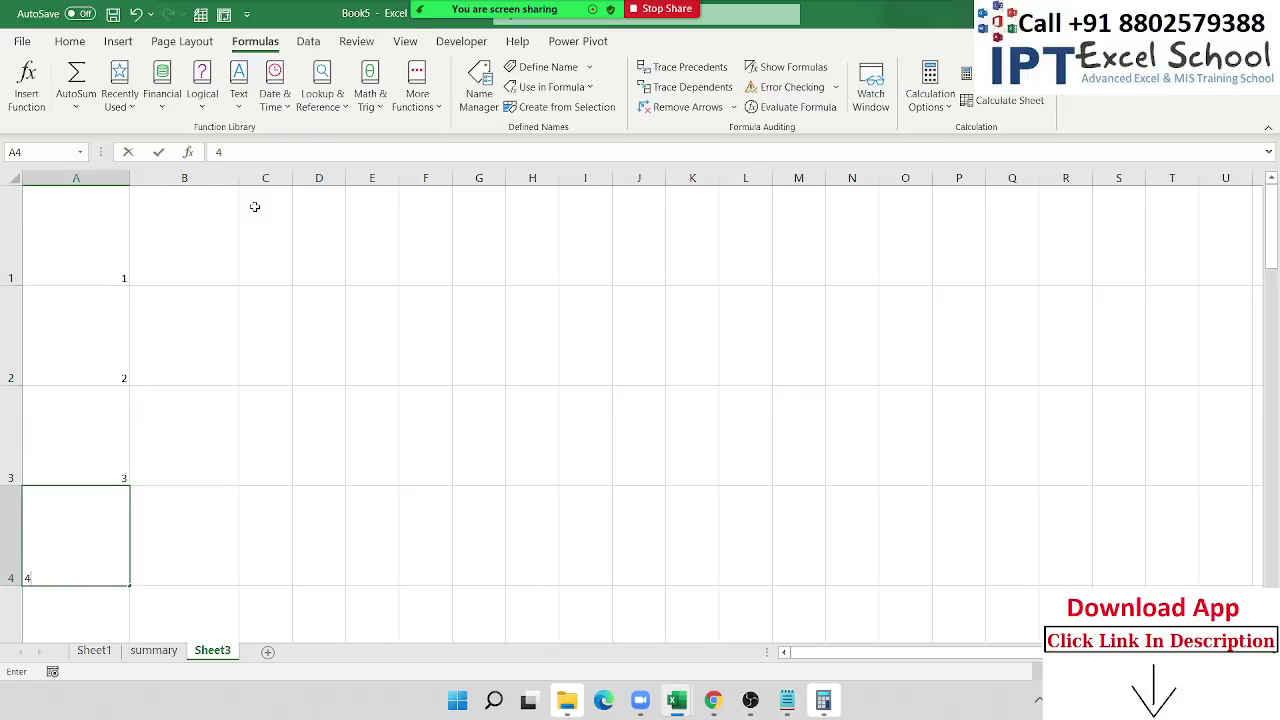
pyautogui.write('4')
pyautogui.press('Return')
pyautogui.write('5')
pyautogui.press('Up')
pyautogui.press('Up')
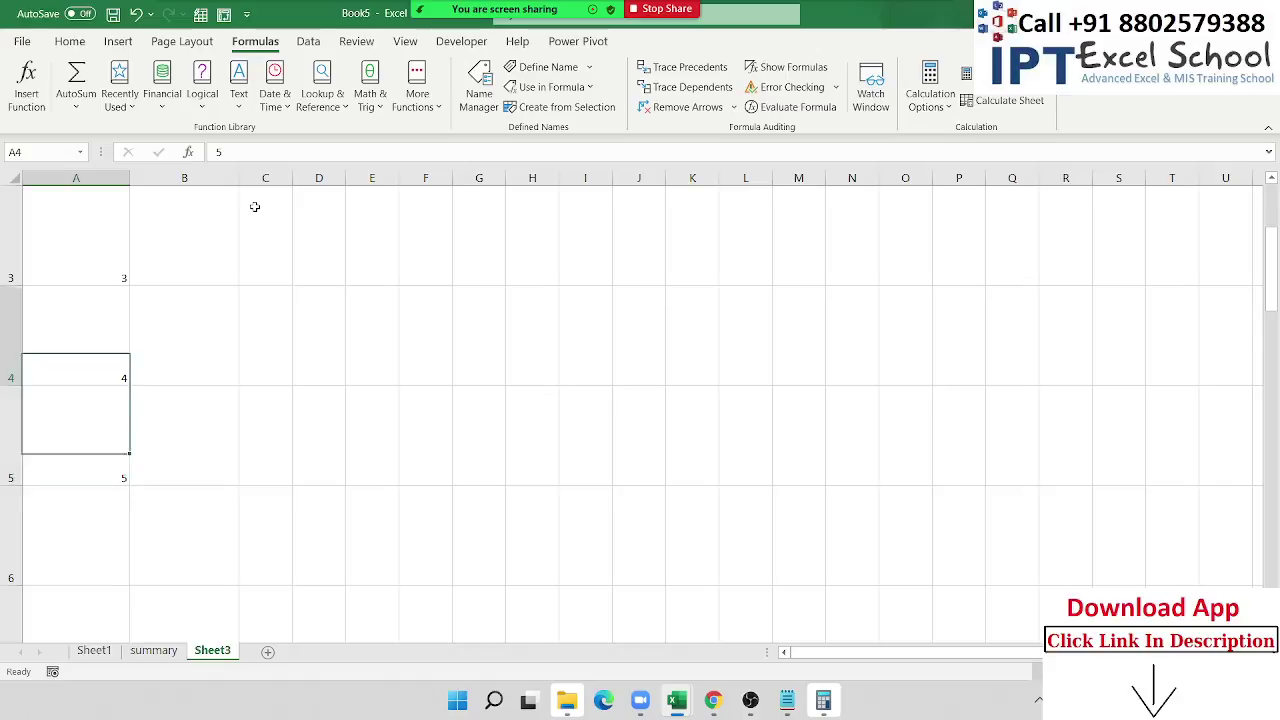
pyautogui.press('Up')
pyautogui.press('Up')
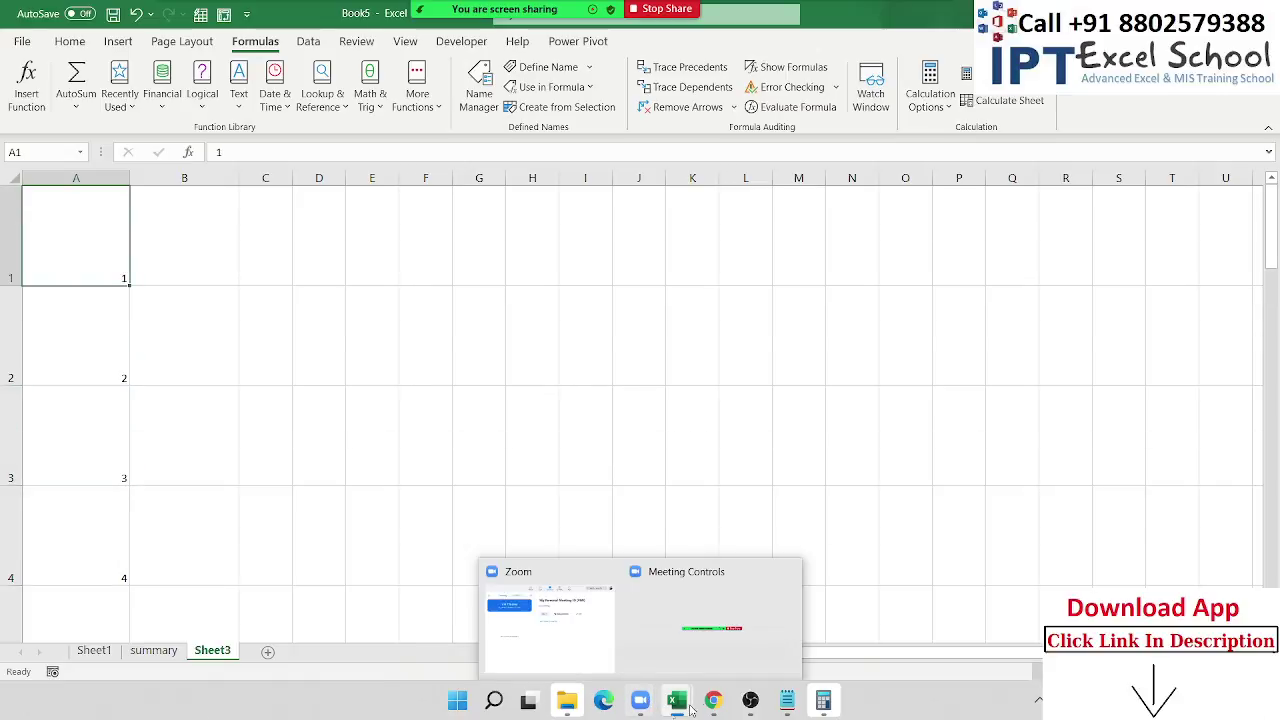
# Step: In a new Chrome tab, search Google Images for the person's first name
pyautogui.click(713, 700)
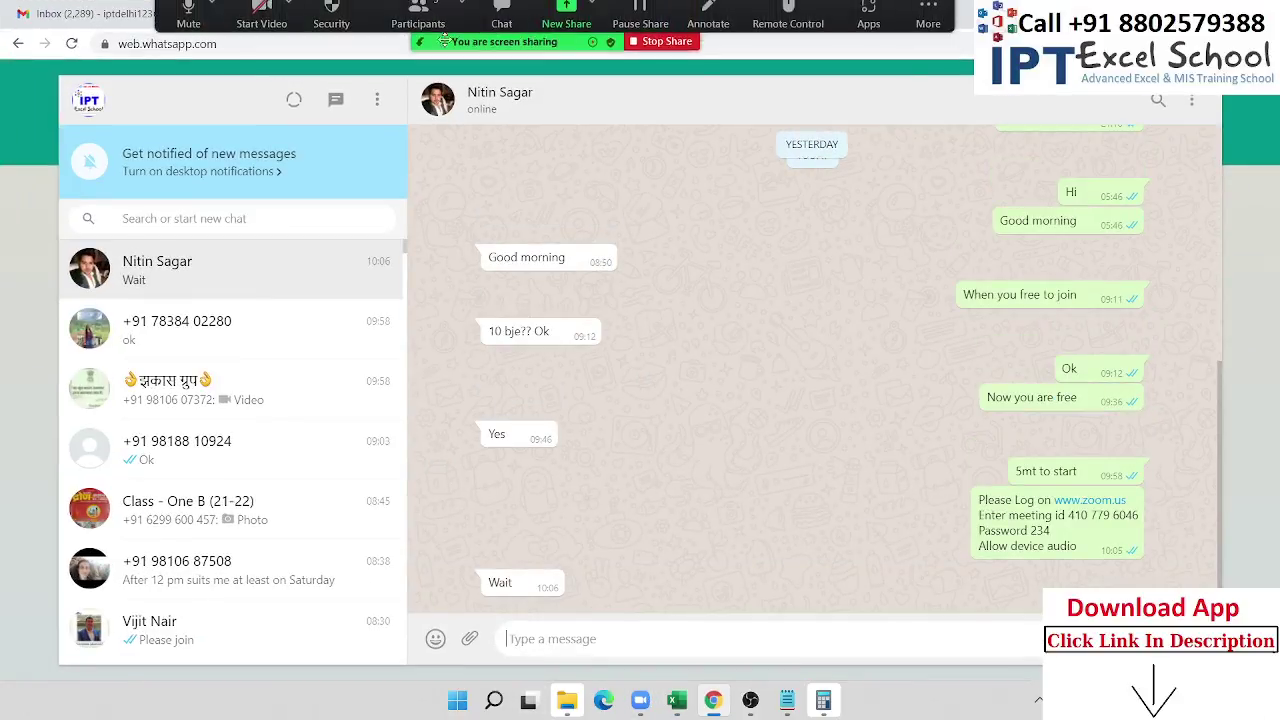
pyautogui.click(622, 14)
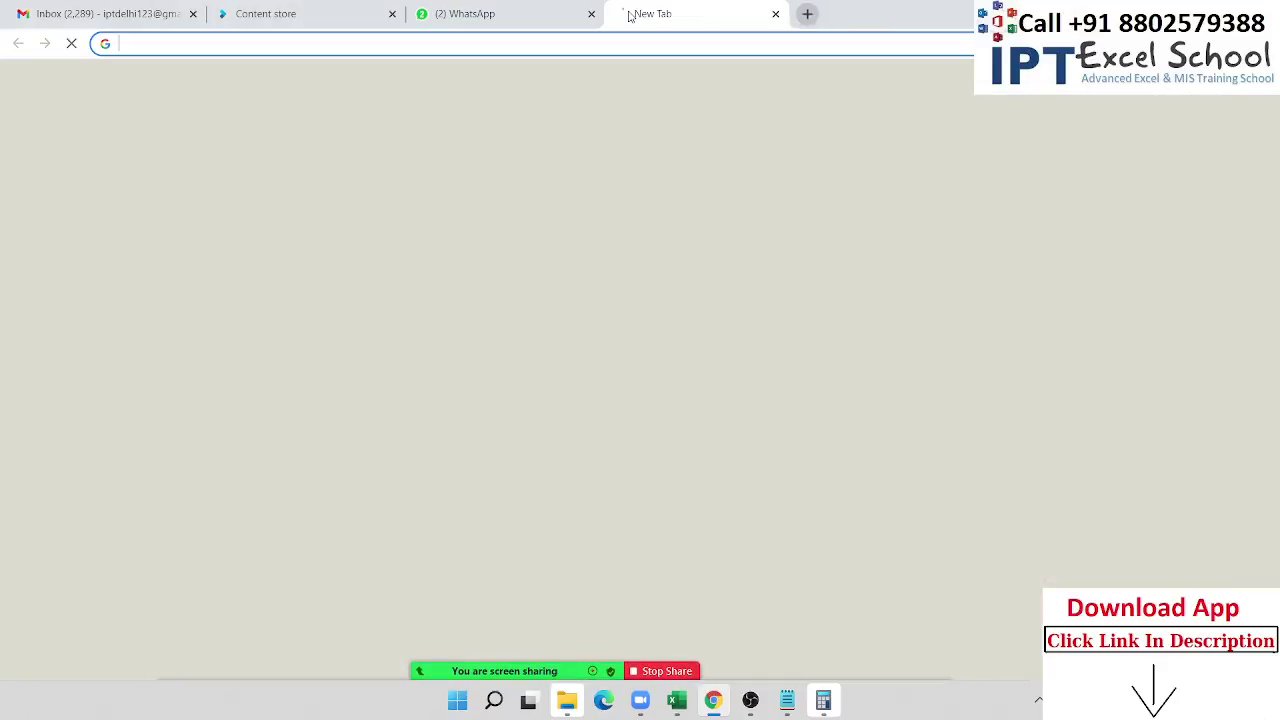
pyautogui.write('GOO')
pyautogui.press('Return')
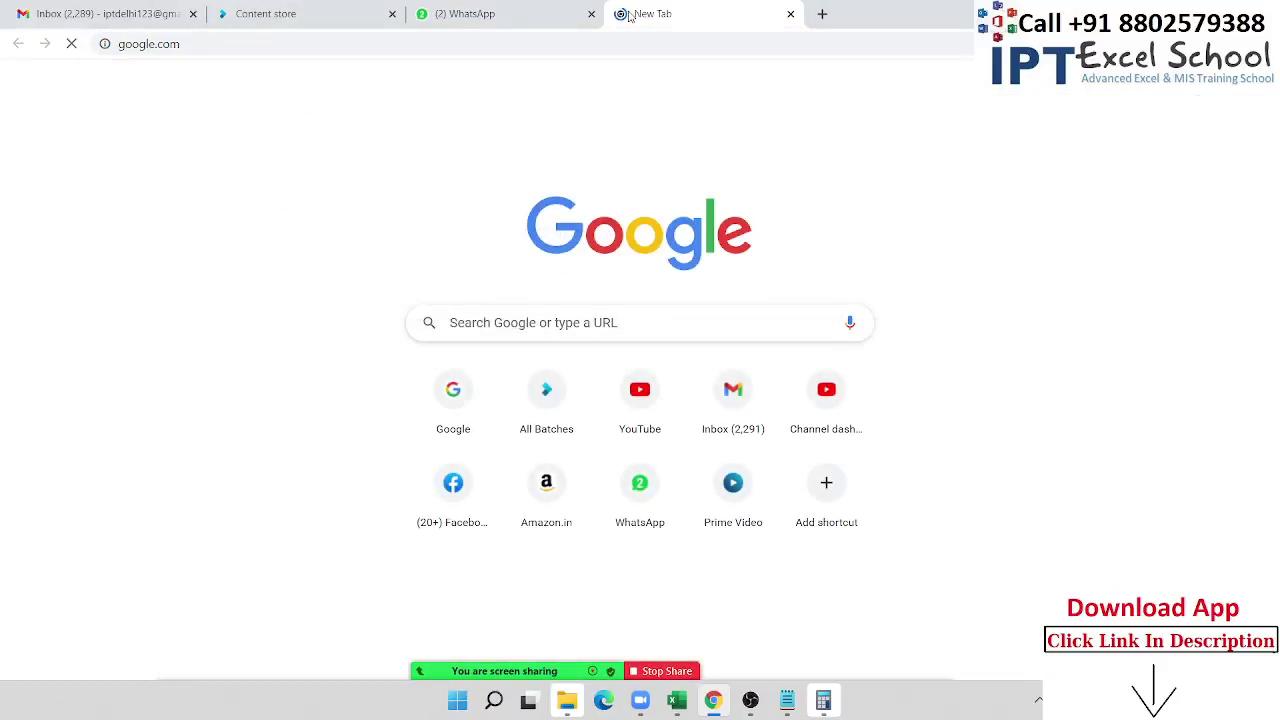
pyautogui.write('n')
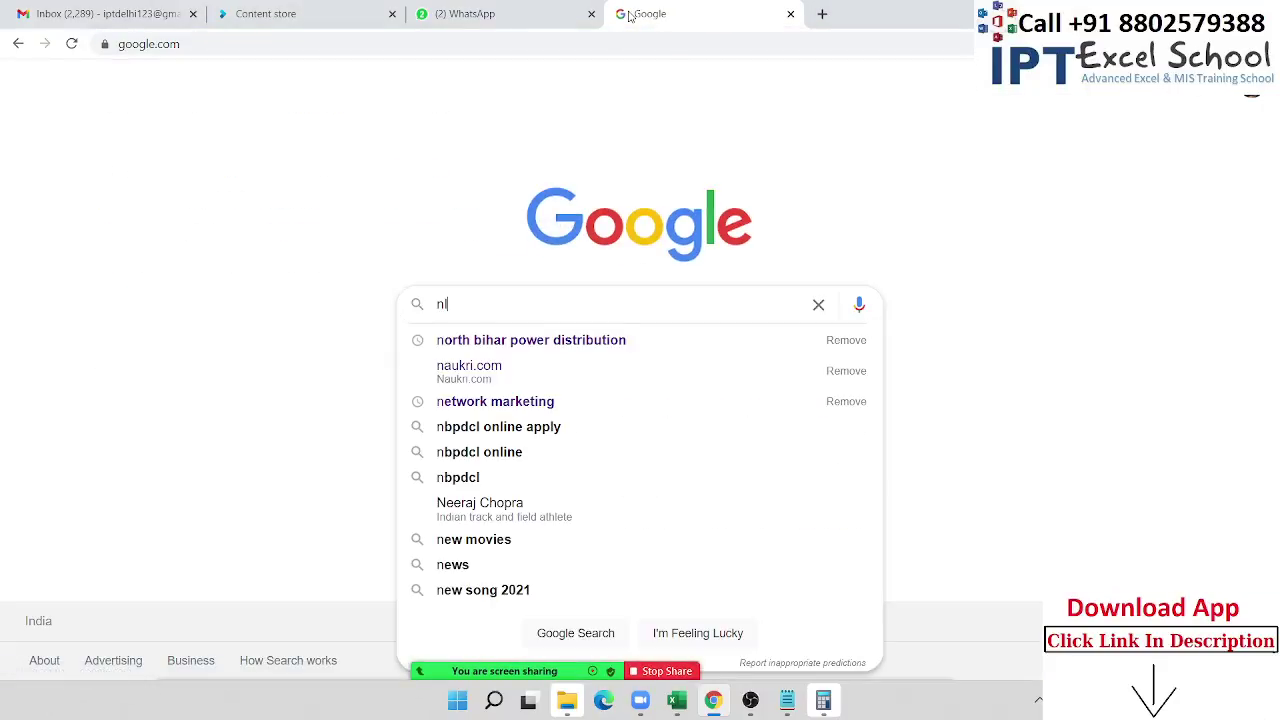
pyautogui.write('ITIN')
pyautogui.press('Return')
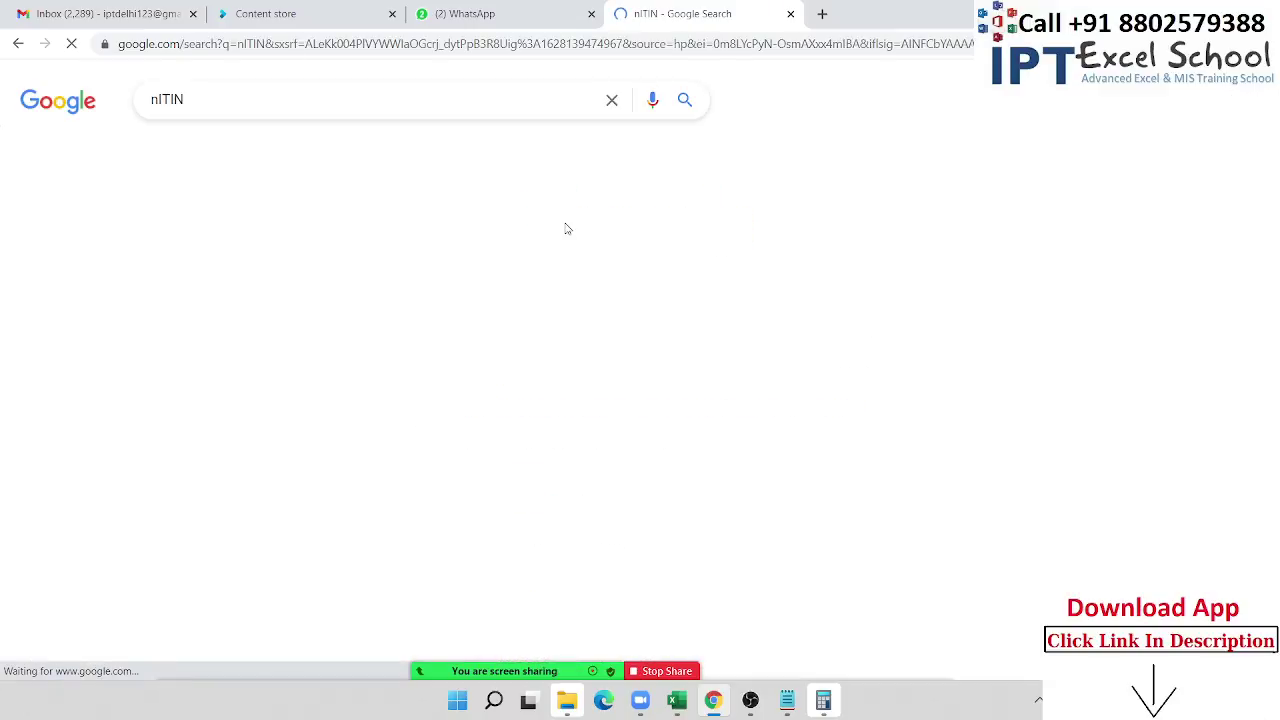
pyautogui.click(252, 162)
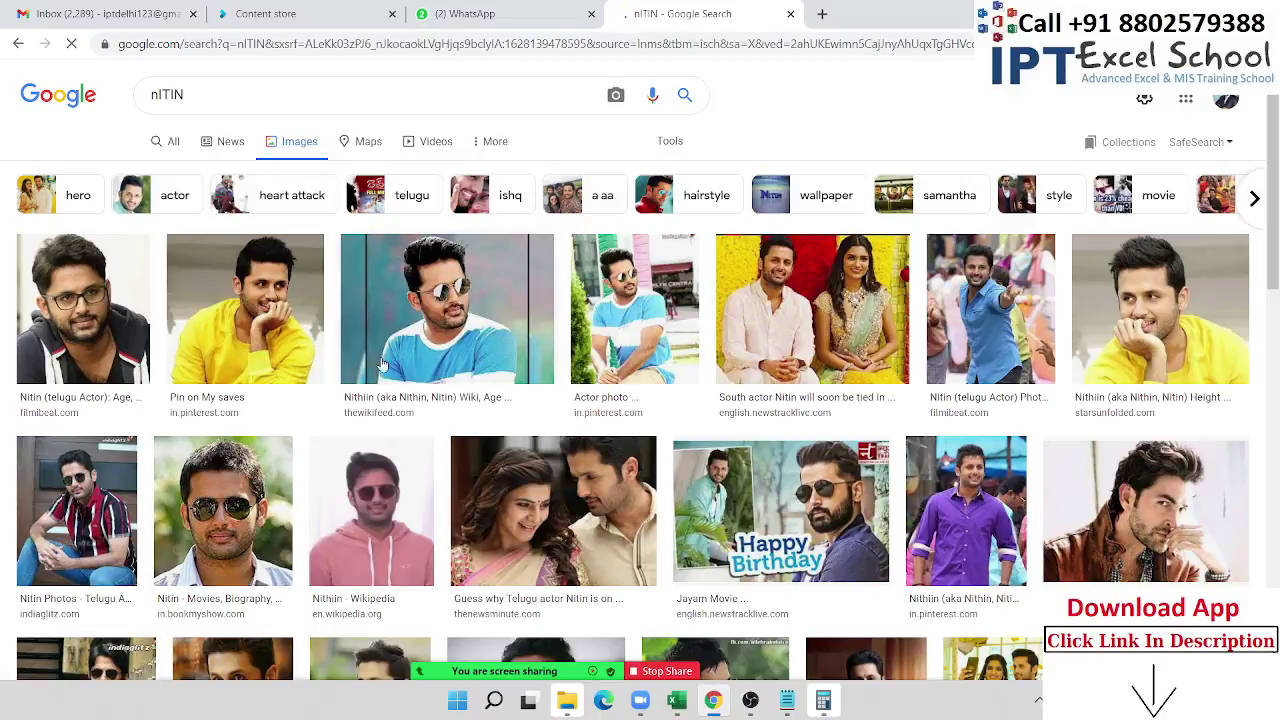
# Step: Browse the results, copy a portrait photo, and return to Excel
pyautogui.scroll(-1, 473, 420)
pyautogui.scroll(-3, 472, 420)
pyautogui.scroll(-1, 472, 420)
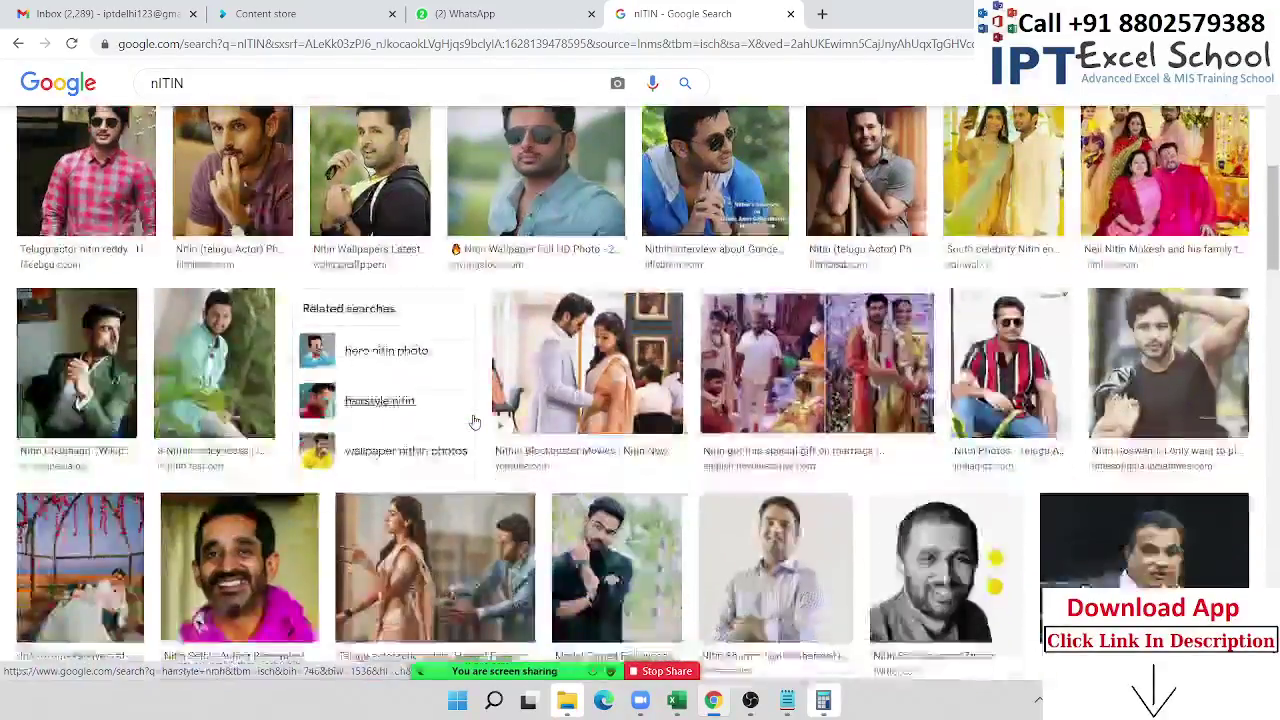
pyautogui.scroll(-5, 472, 420)
pyautogui.scroll(-1, 475, 422)
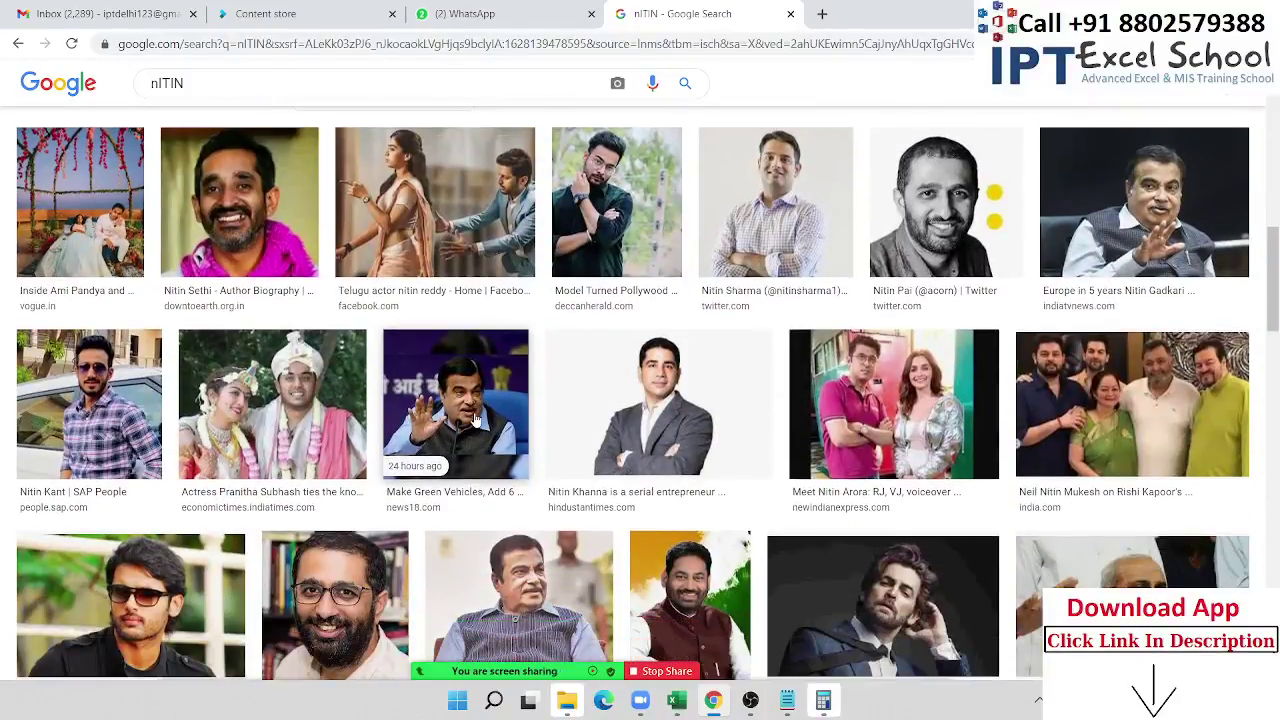
pyautogui.scroll(5, 400, 360)
pyautogui.scroll(3, 327, 302)
pyautogui.scroll(-3, 617, 424)
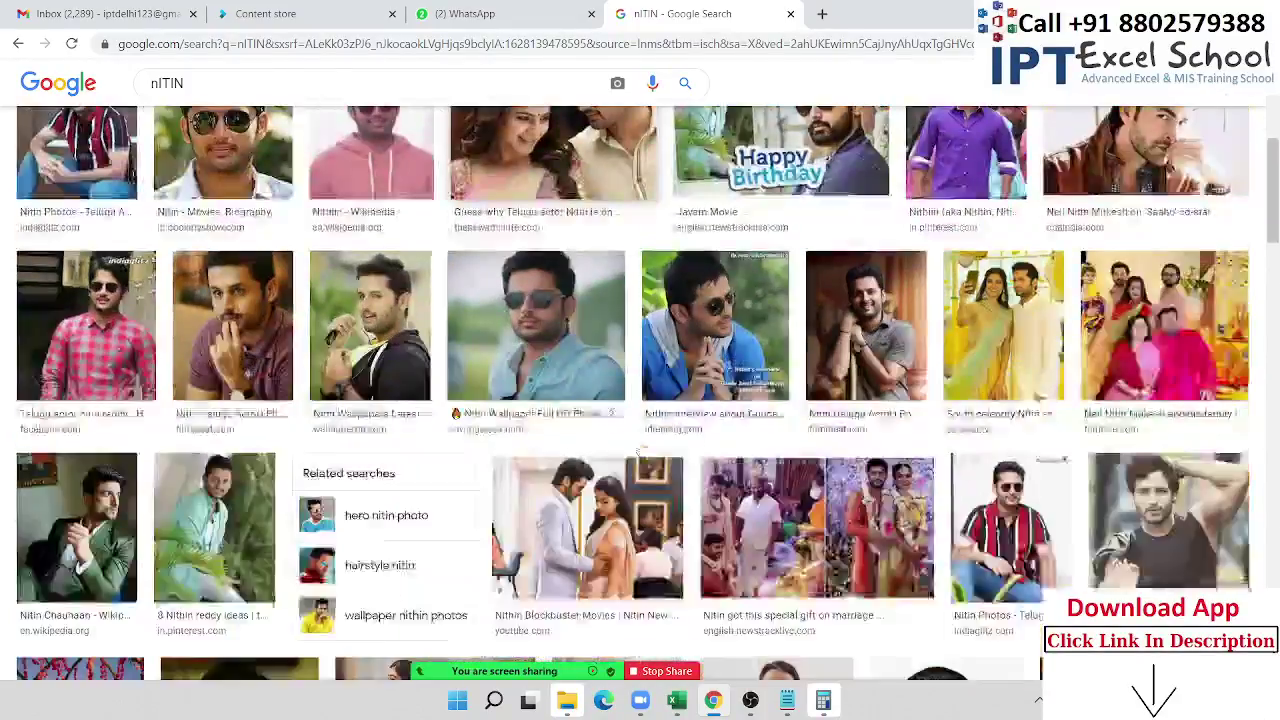
pyautogui.scroll(-1, 641, 451)
pyautogui.scroll(-1, 641, 451)
pyautogui.scroll(-1, 641, 451)
pyautogui.scroll(-1, 700, 400)
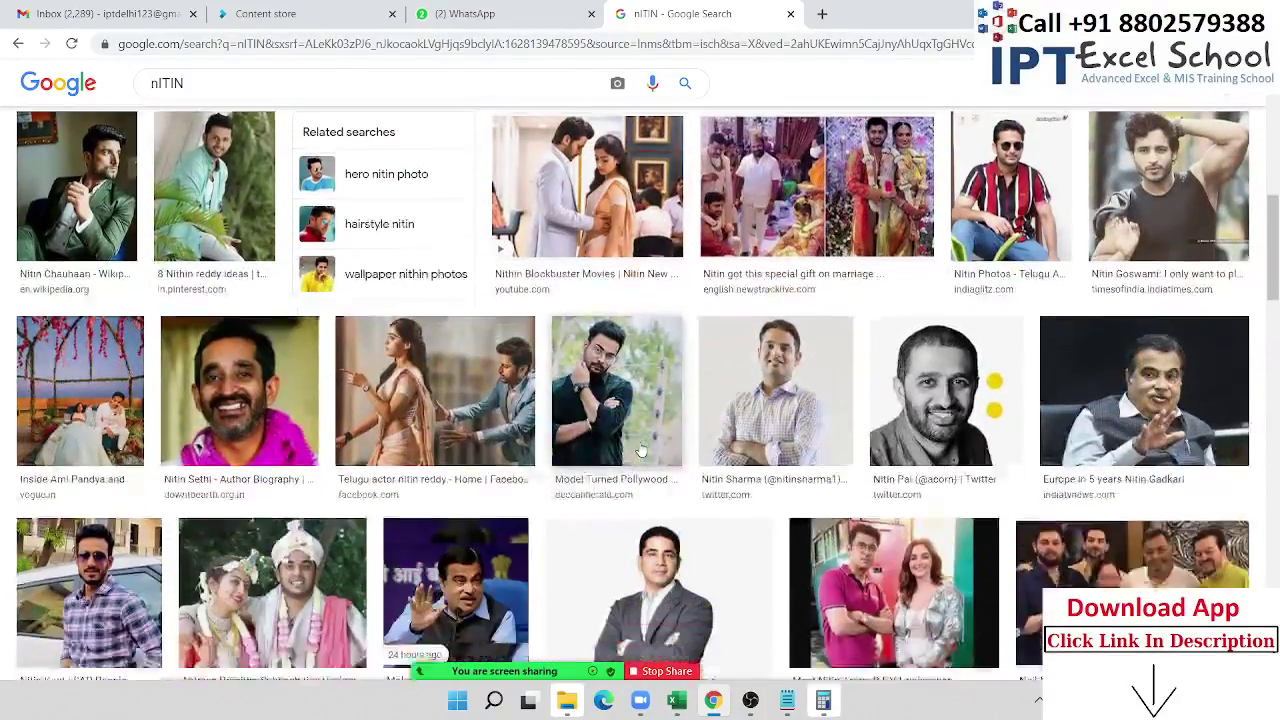
pyautogui.scroll(-1, 760, 350)
pyautogui.scroll(-1, 806, 315)
pyautogui.rightClick(806, 300)
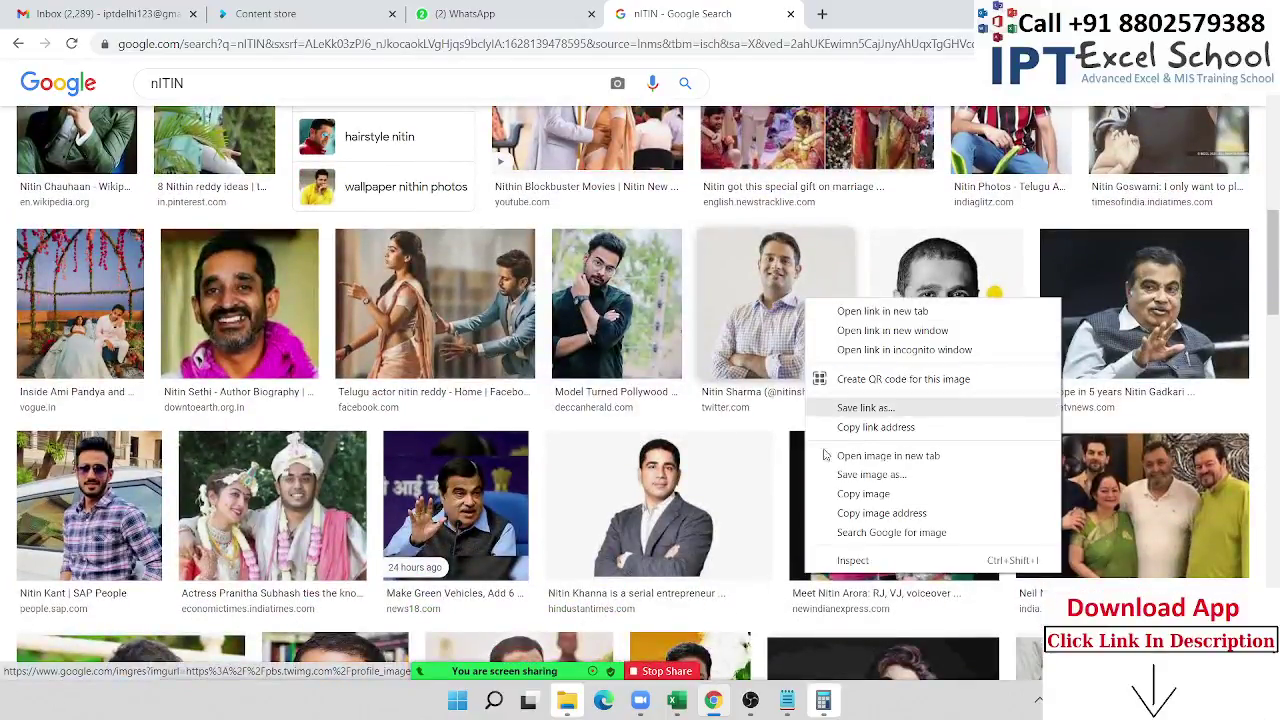
pyautogui.click(841, 495)
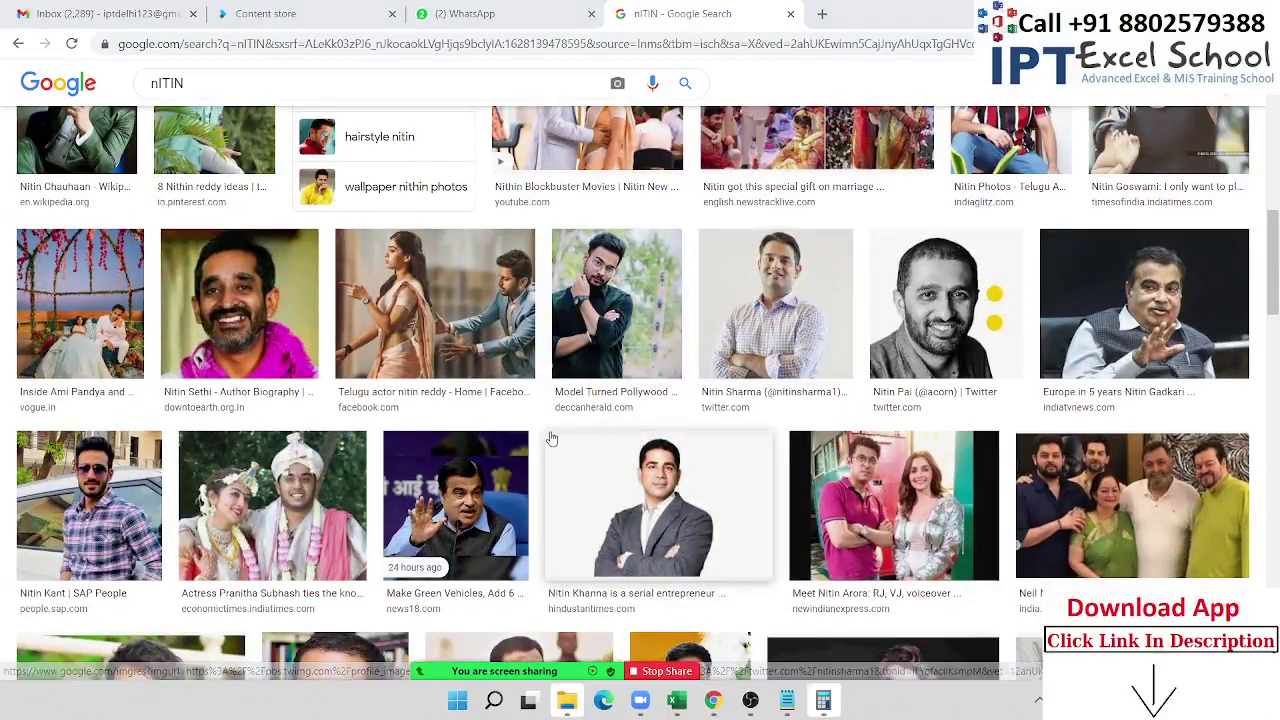
pyautogui.hotkey('alt', 'Tab')
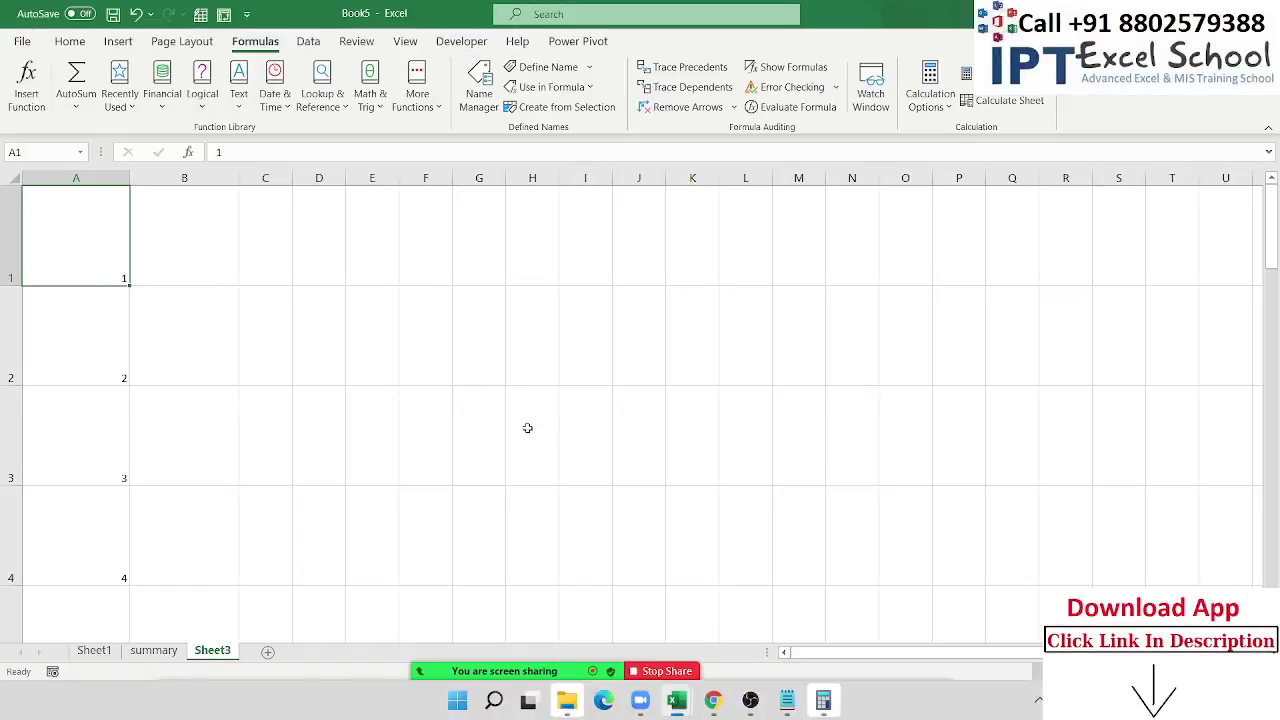
# Step: Paste the copied portrait photo into Sheet3 and shrink it to fit cell B1
pyautogui.click(524, 348)
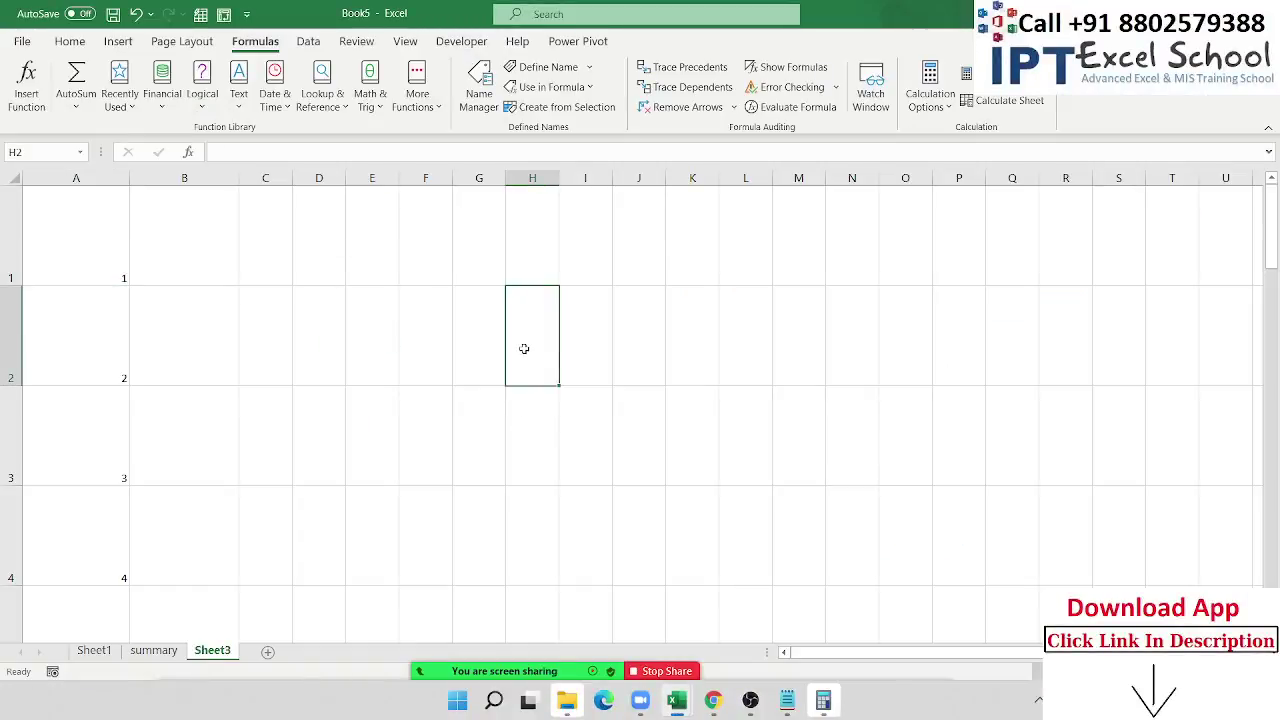
pyautogui.hotkey('ctrl', 'v')
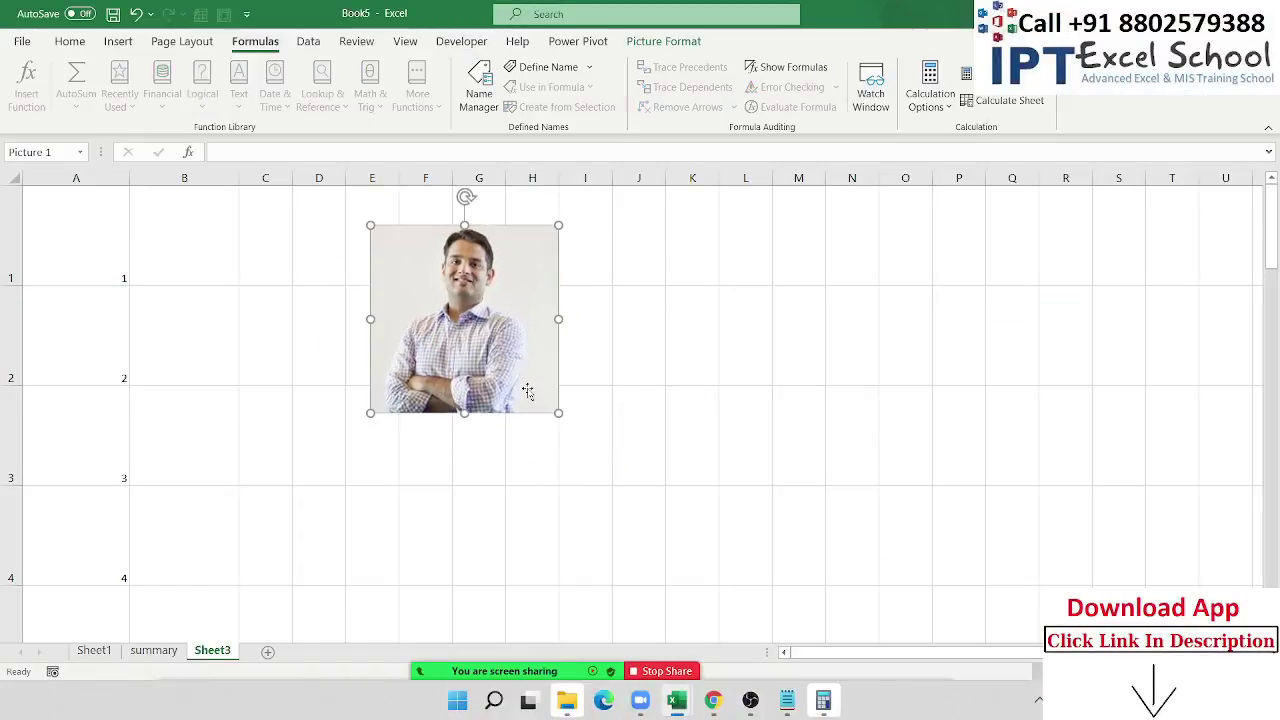
pyautogui.moveTo(558, 412)
pyautogui.mouseDown()
pyautogui.moveTo(456, 310)
pyautogui.moveTo(202, 251)
pyautogui.moveTo(220, 271)
pyautogui.mouseUp()
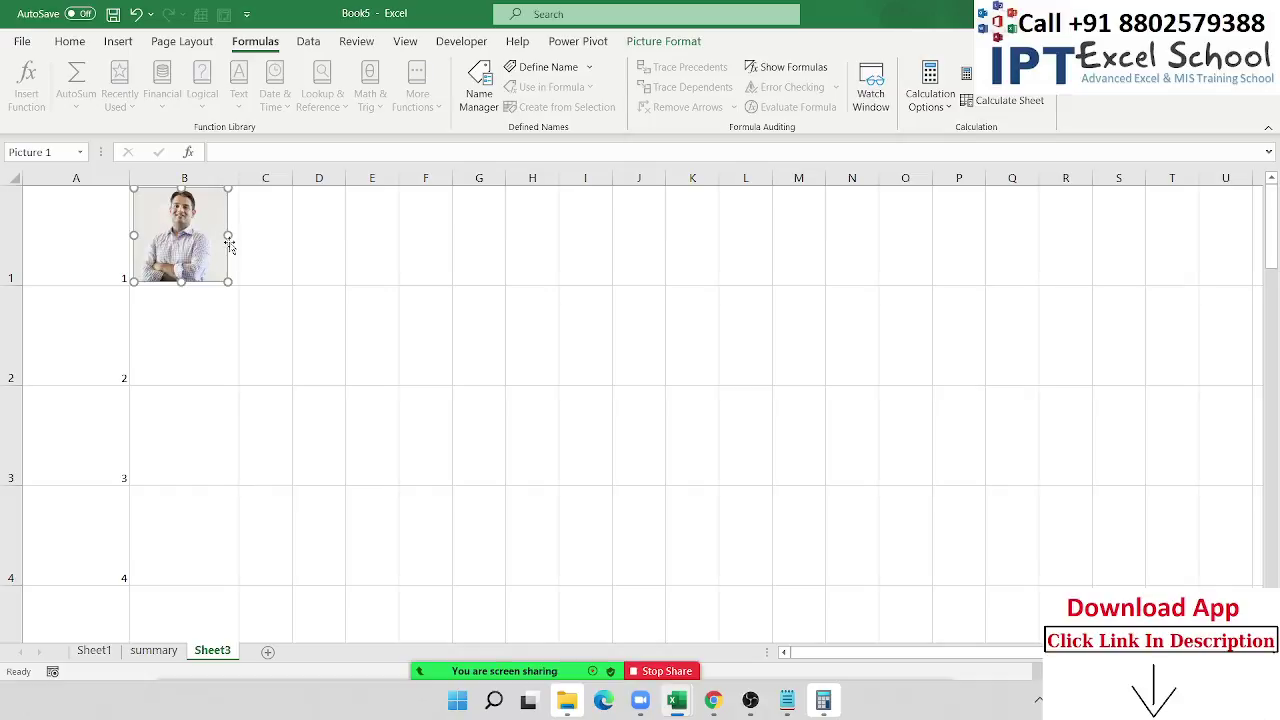
pyautogui.moveTo(220, 271); pyautogui.dragTo(237, 241)
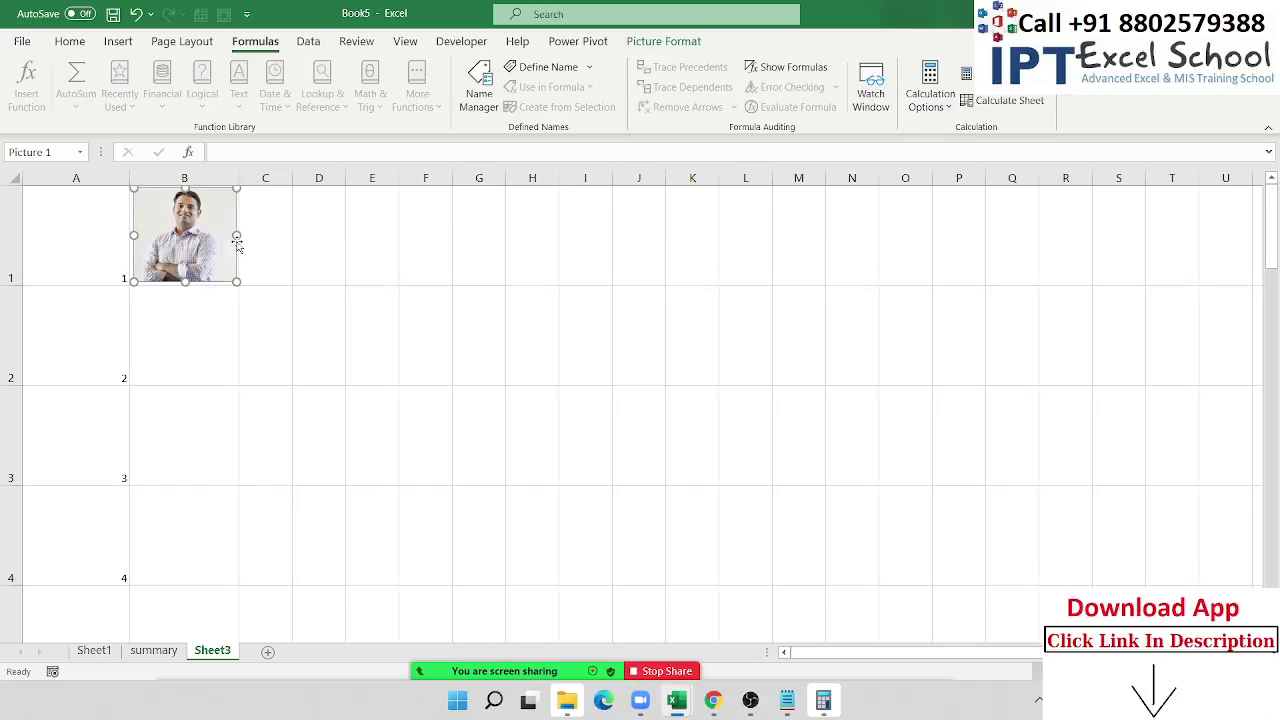
pyautogui.click(214, 316)
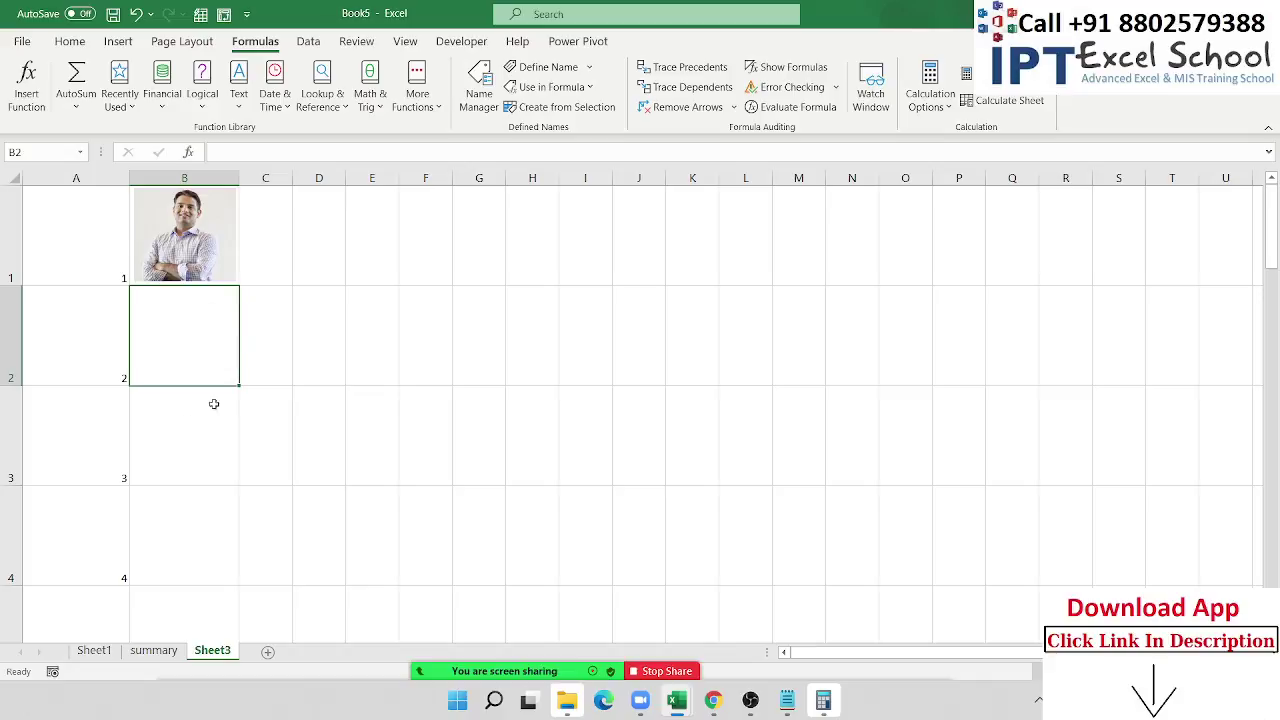
# Step: Check the photo's fit in B1 and leave it deselected with cell B2 chosen
pyautogui.click(285, 369)
pyautogui.click(203, 357)
pyautogui.press('Up')
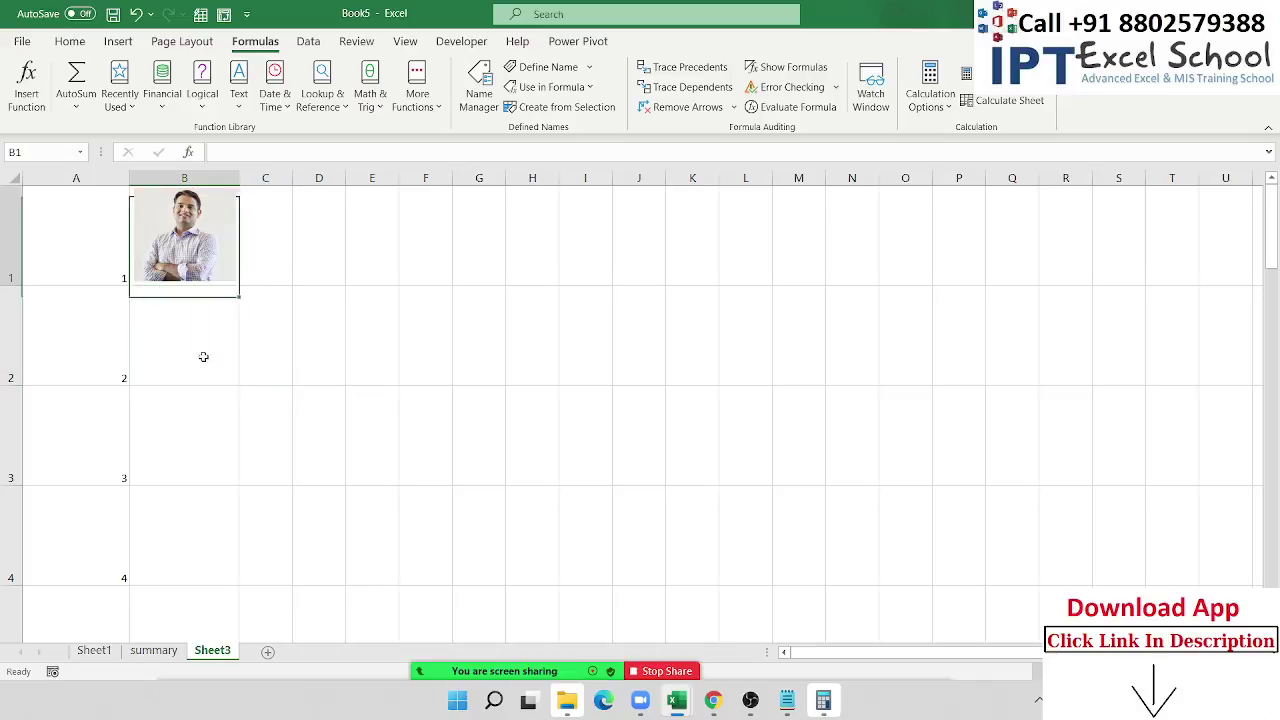
pyautogui.click(203, 357)
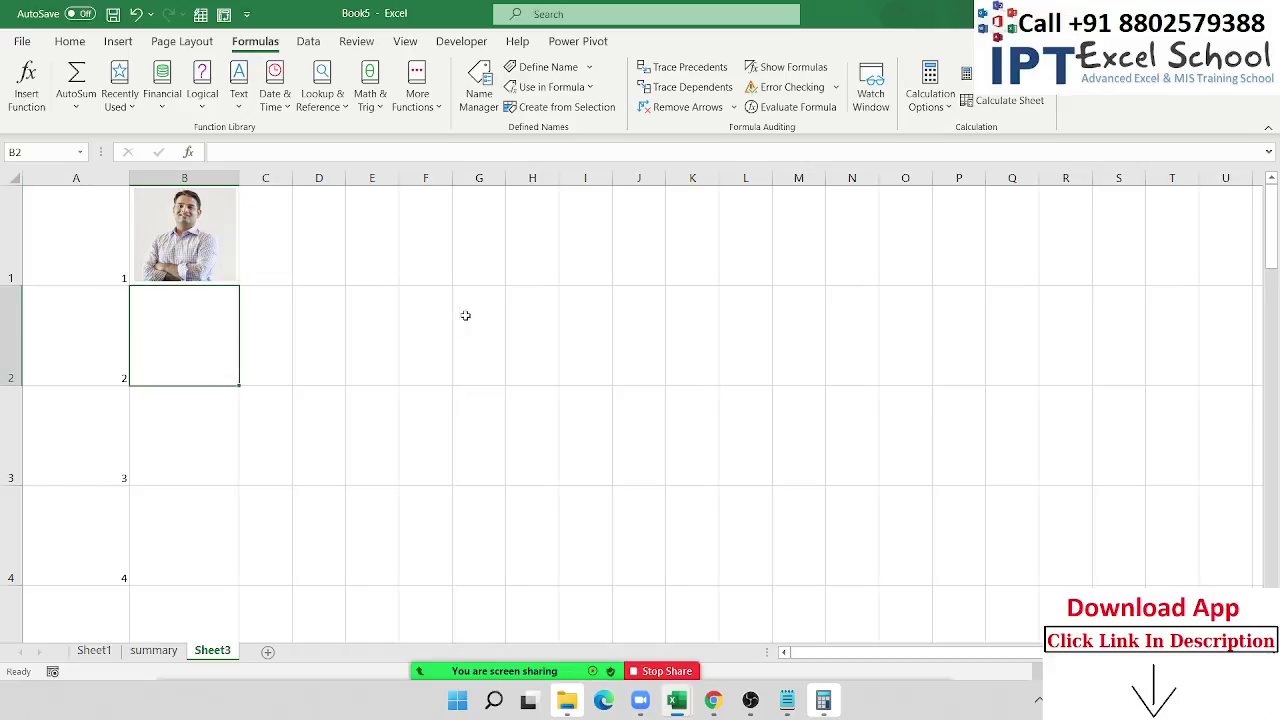
pyautogui.click(194, 228)
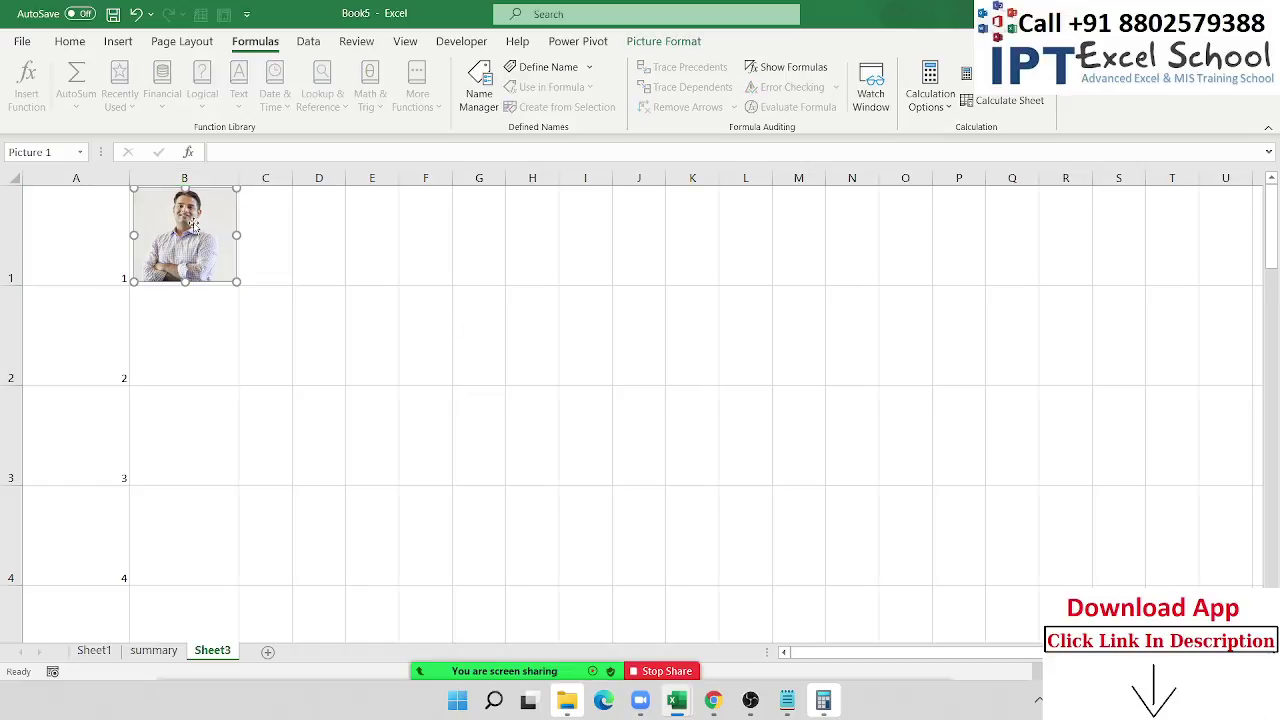
pyautogui.click(170, 304)
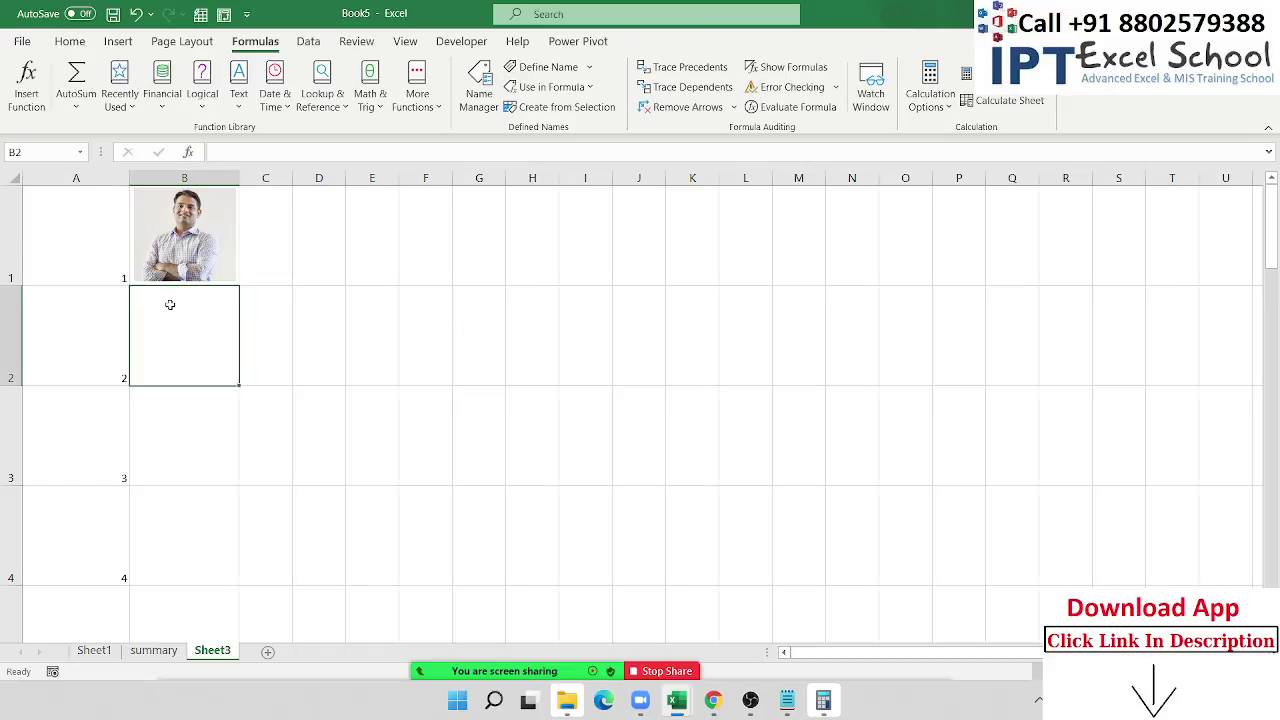
# Step: Copy the grey-suited man's photo from the image results and paste it into Sheet3
pyautogui.hotkey('alt', 'Tab')
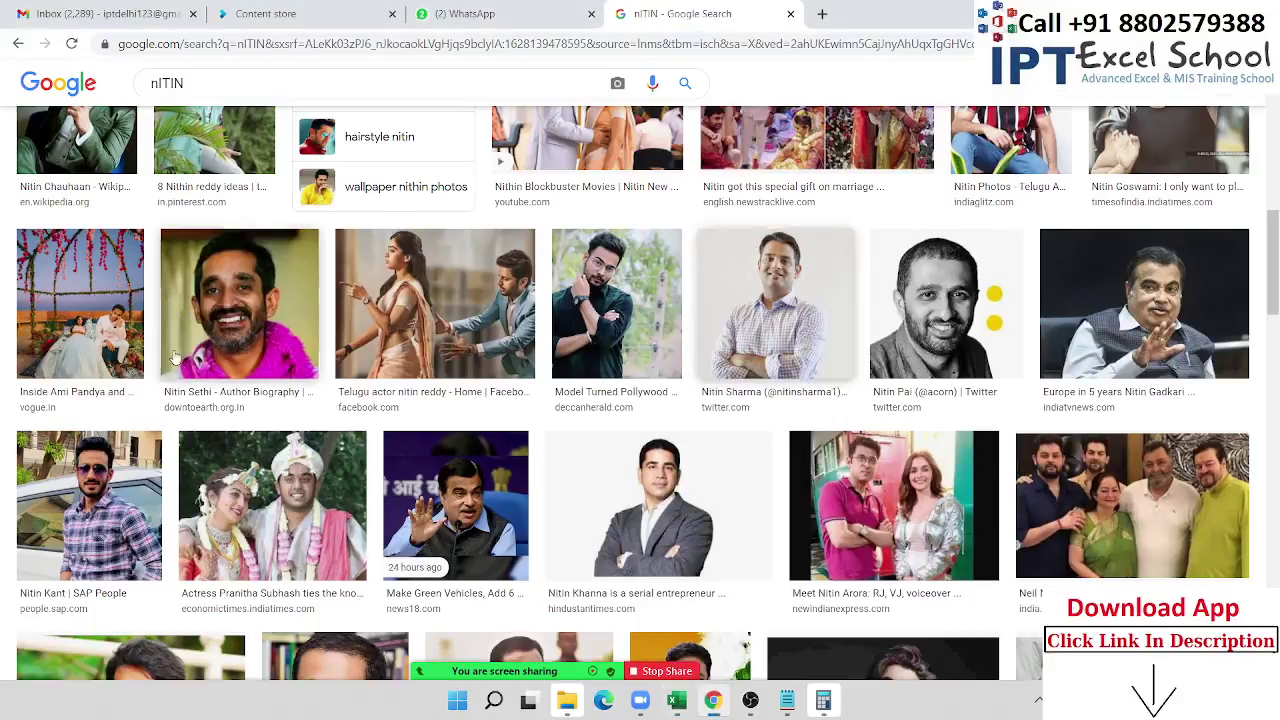
pyautogui.rightClick(712, 497)
pyautogui.click(769, 417)
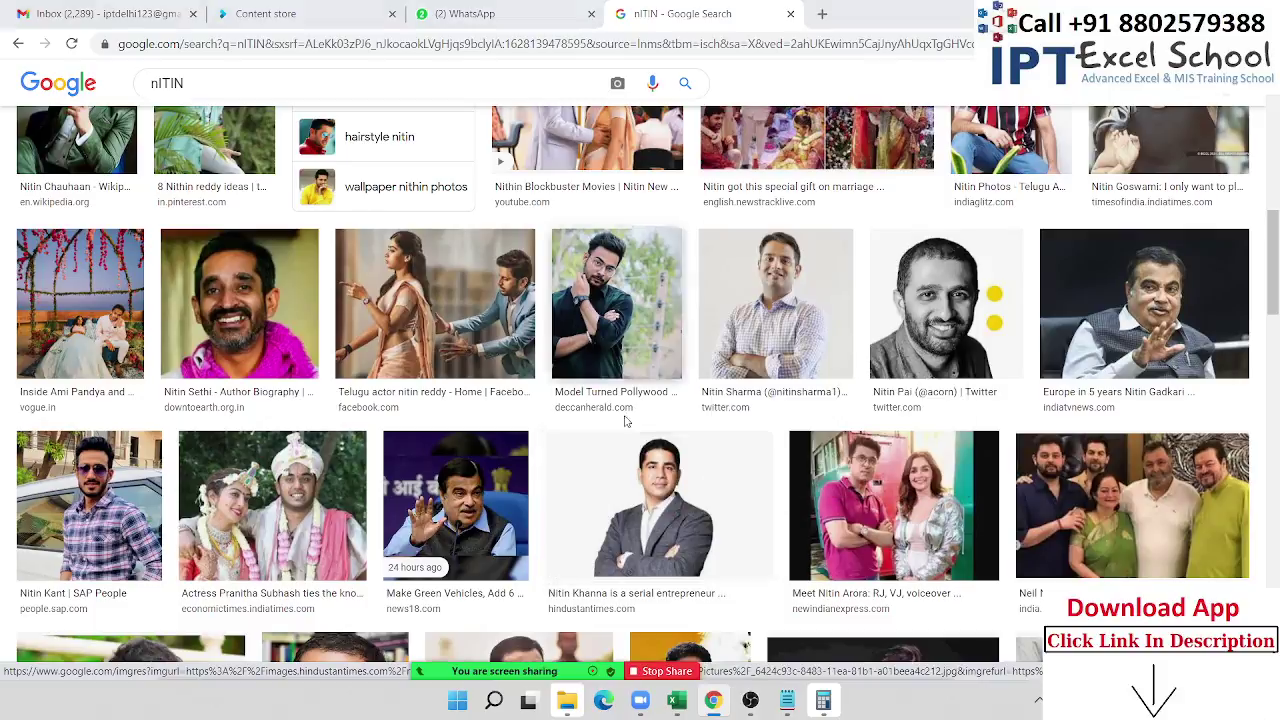
pyautogui.hotkey('alt', 'Tab')
pyautogui.hotkey('ctrl', 'v')
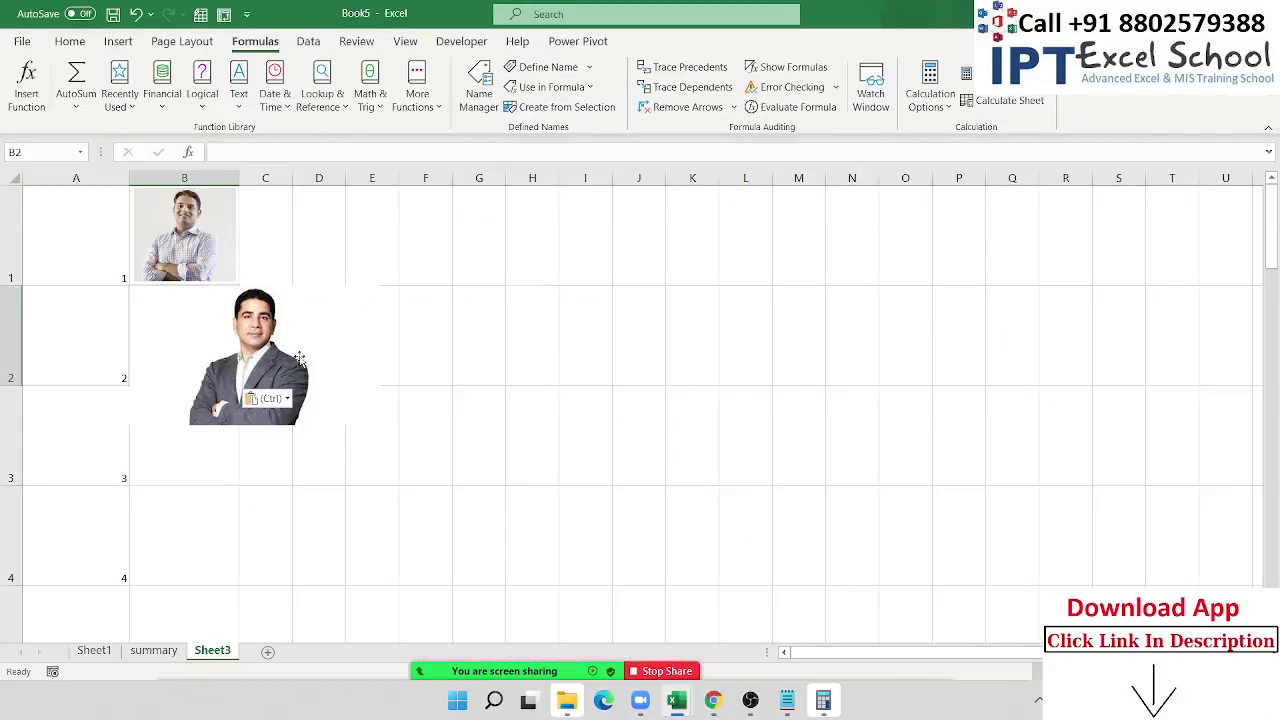
pyautogui.moveTo(300, 359); pyautogui.dragTo(522, 338)
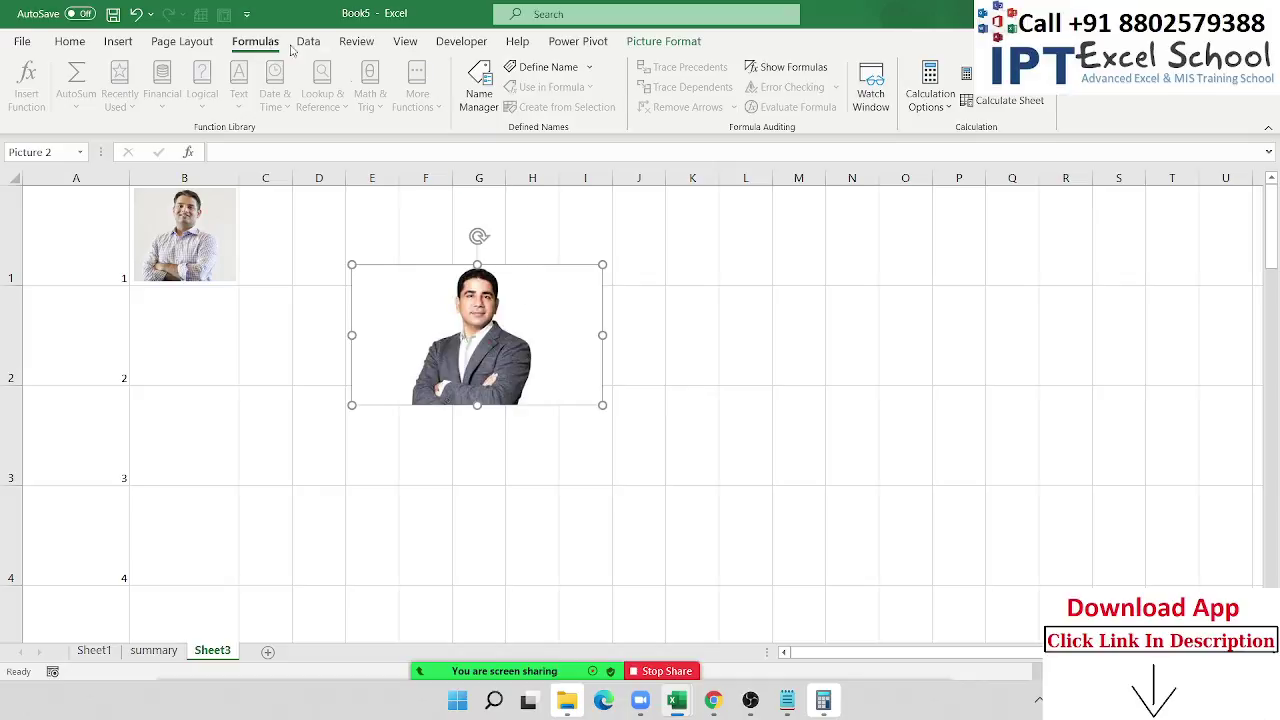
# Step: Crop the blank left and right sides off the photo, then shrink it into cell B2
pyautogui.click(664, 41)
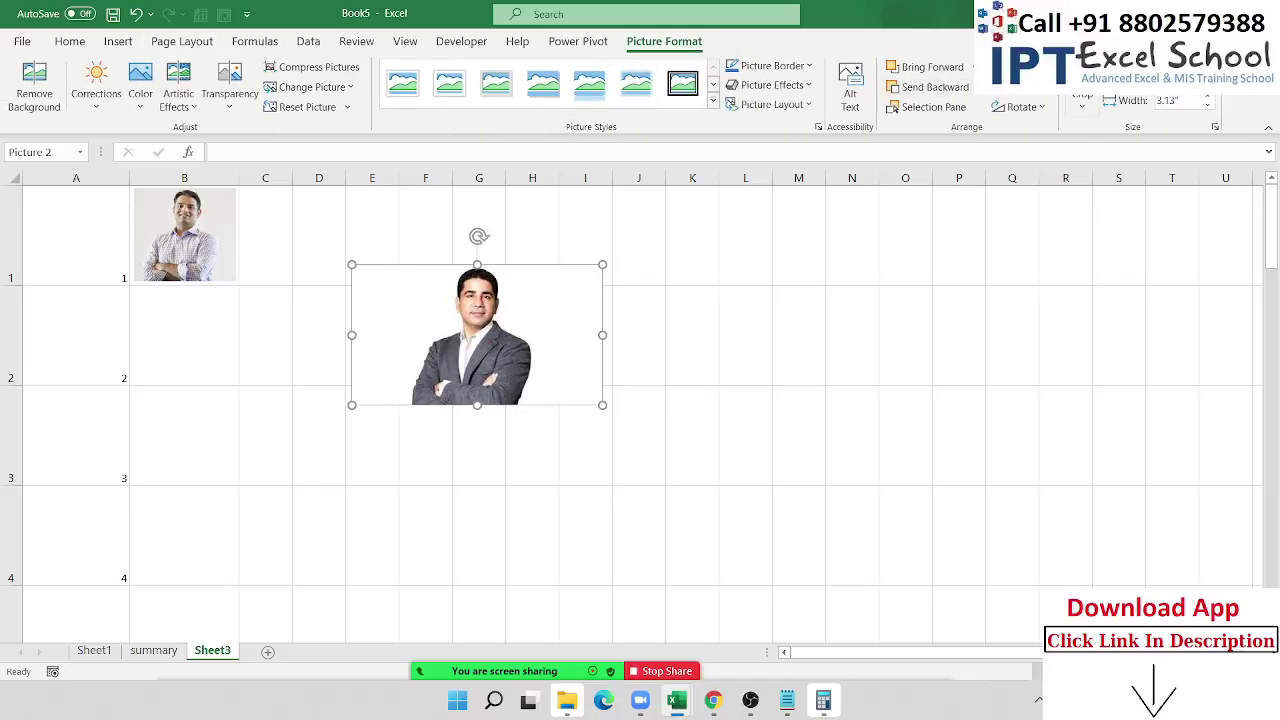
pyautogui.click(1081, 100)
pyautogui.moveTo(356, 269); pyautogui.dragTo(405, 278)
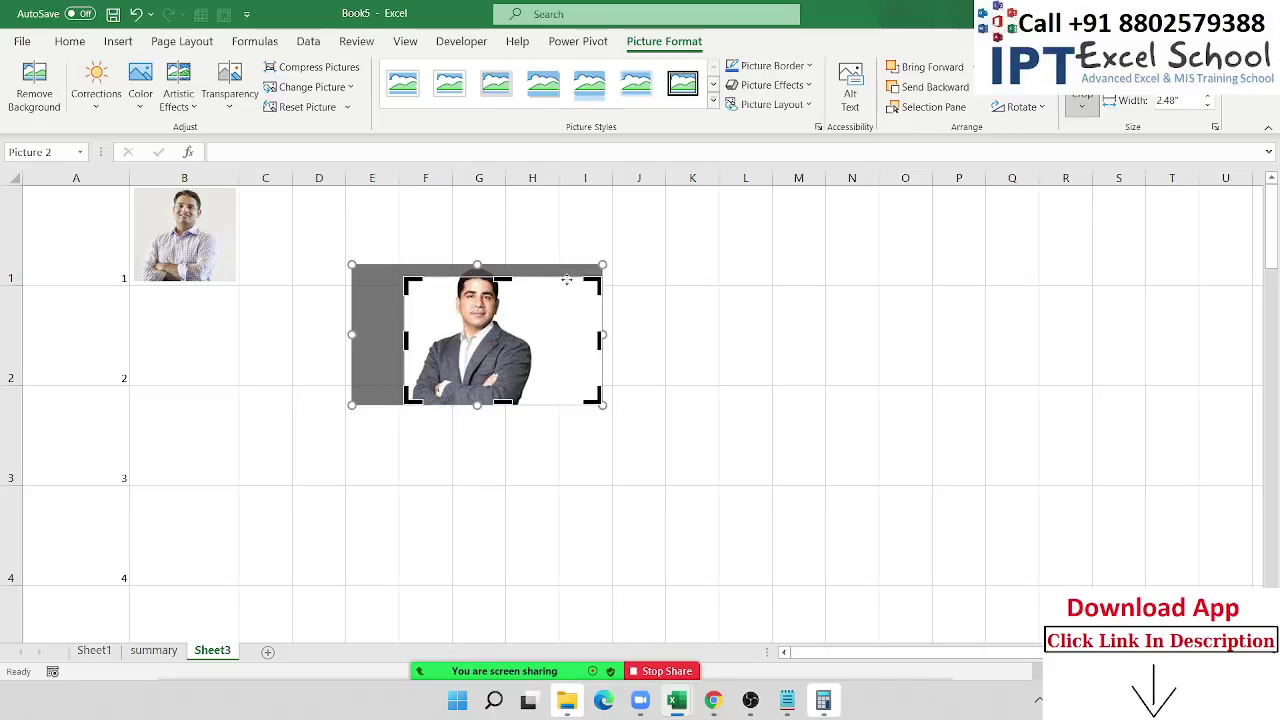
pyautogui.moveTo(600, 280); pyautogui.dragTo(539, 268)
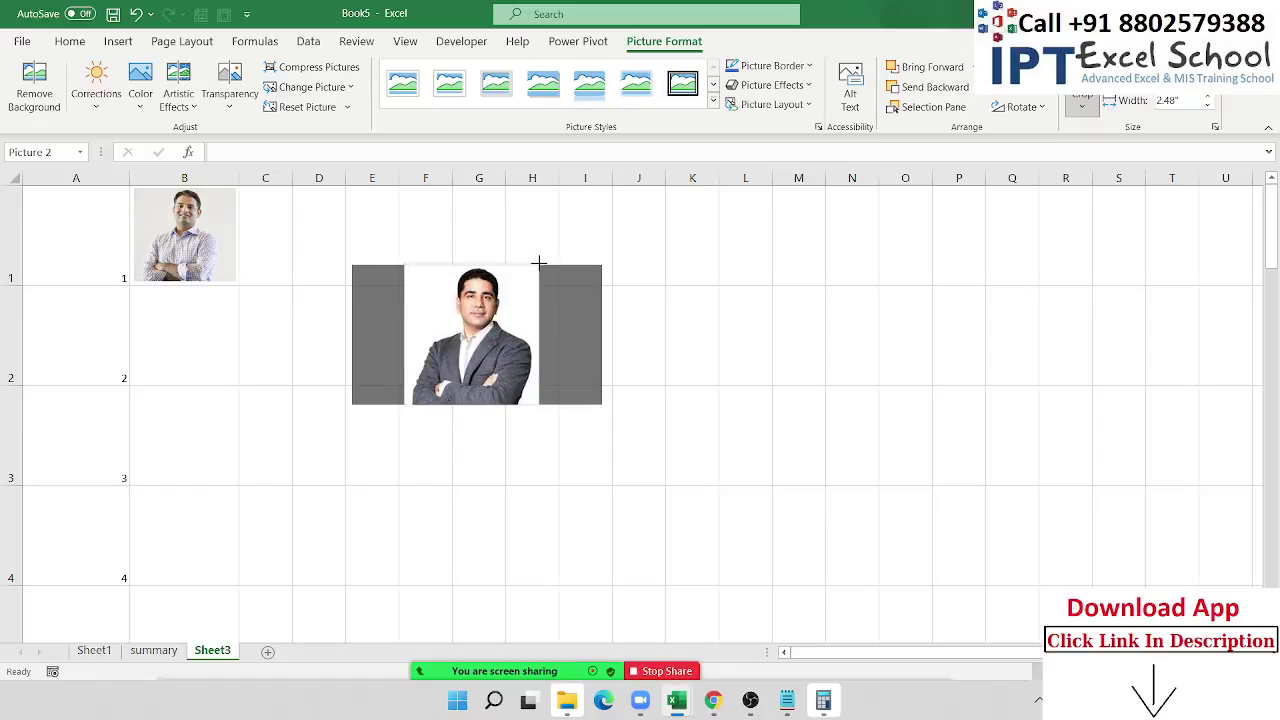
pyautogui.click(743, 314)
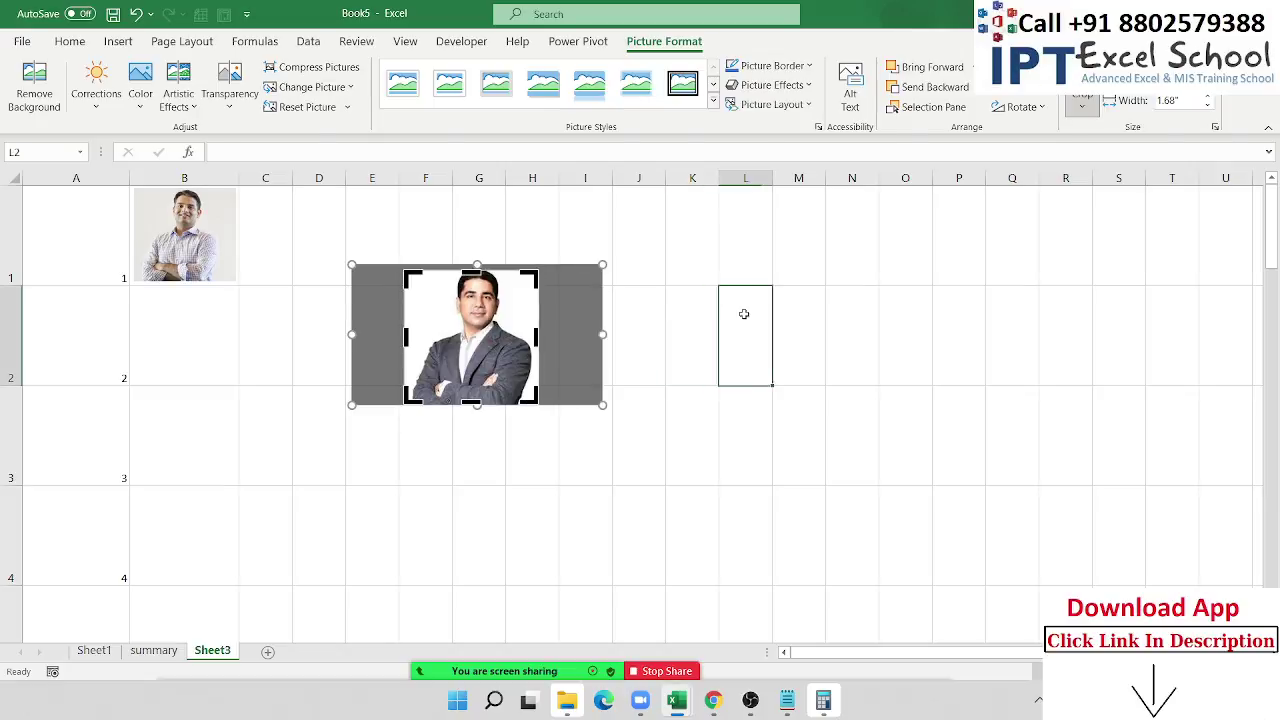
pyautogui.click(460, 331)
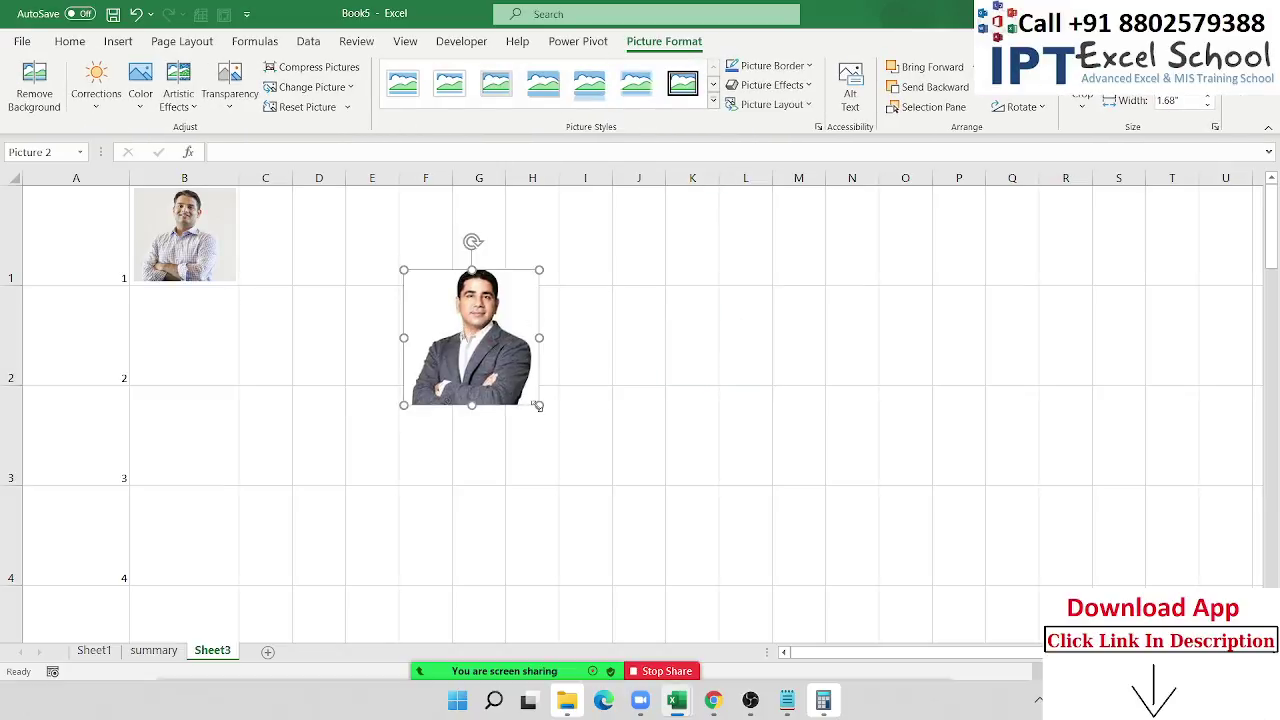
pyautogui.moveTo(537, 407)
pyautogui.mouseDown()
pyautogui.moveTo(491, 366)
pyautogui.moveTo(503, 369)
pyautogui.moveTo(190, 360)
pyautogui.mouseUp()
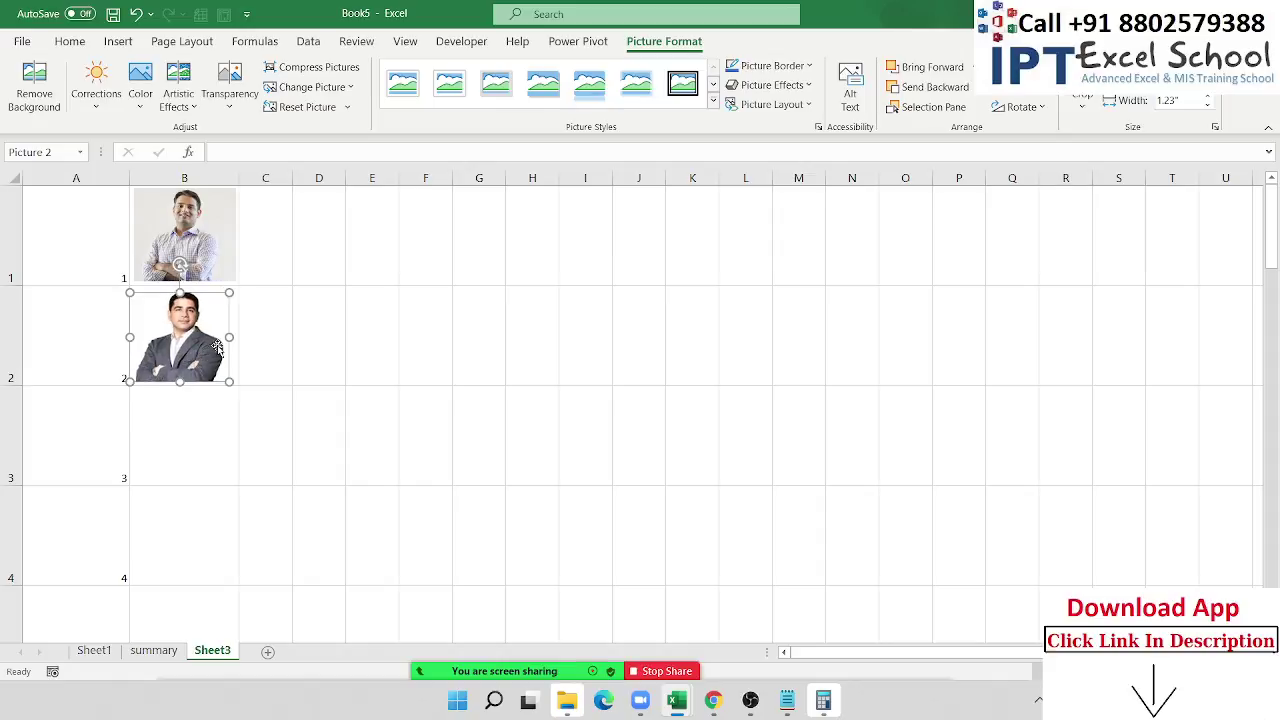
pyautogui.click(277, 374)
# Step: Scroll the image results and copy the bearded man's photo
pyautogui.hotkey('alt', 'Tab')
pyautogui.scroll(-3, 420, 450)
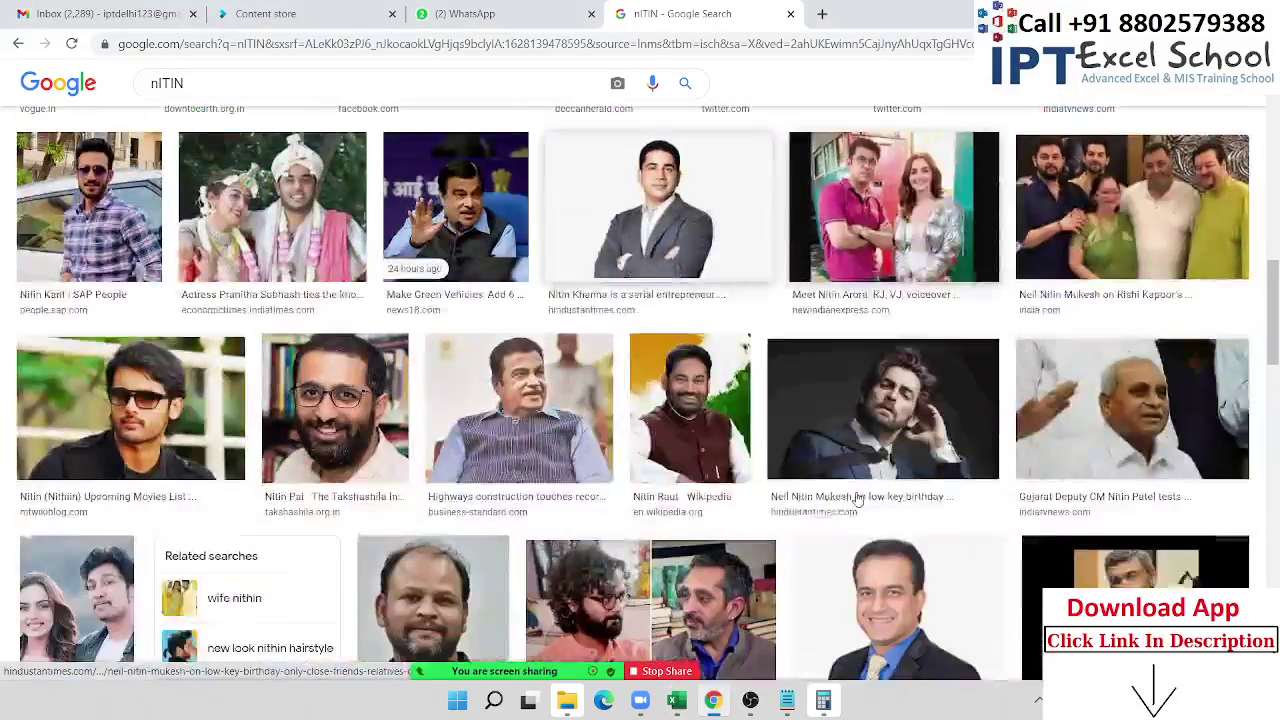
pyautogui.scroll(-1, 455, 477)
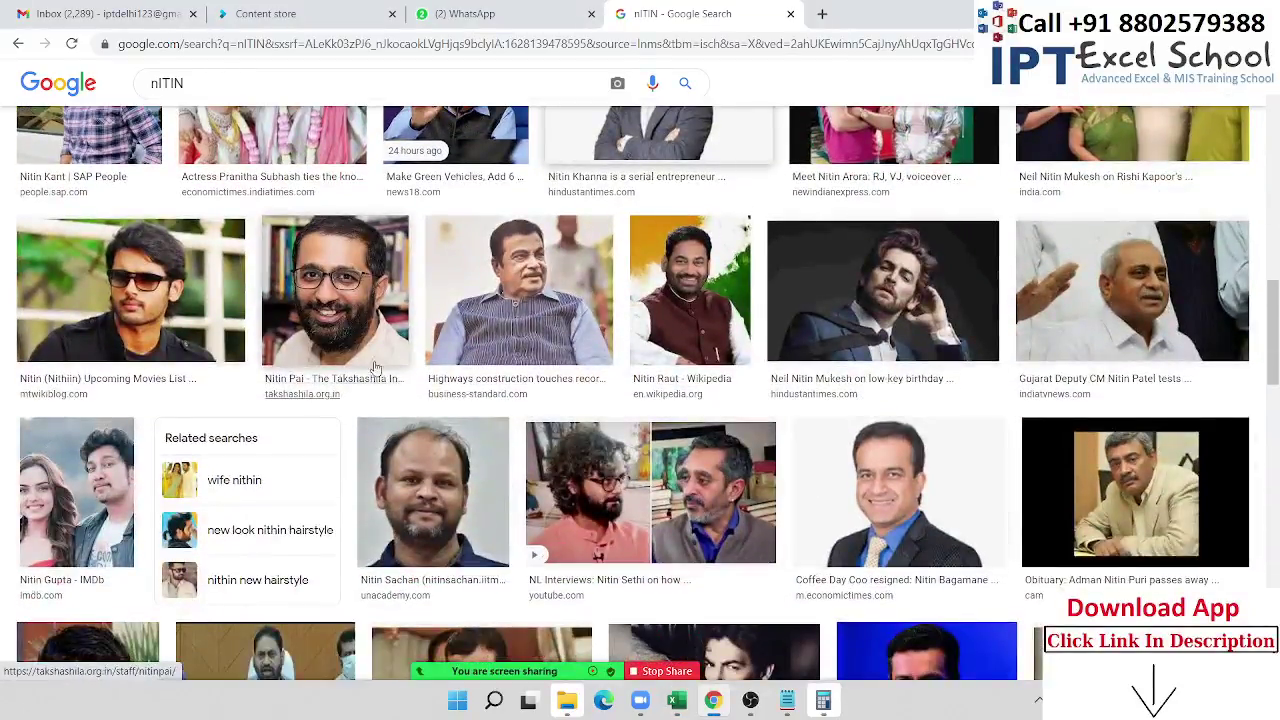
pyautogui.rightClick(350, 321)
pyautogui.click(426, 514)
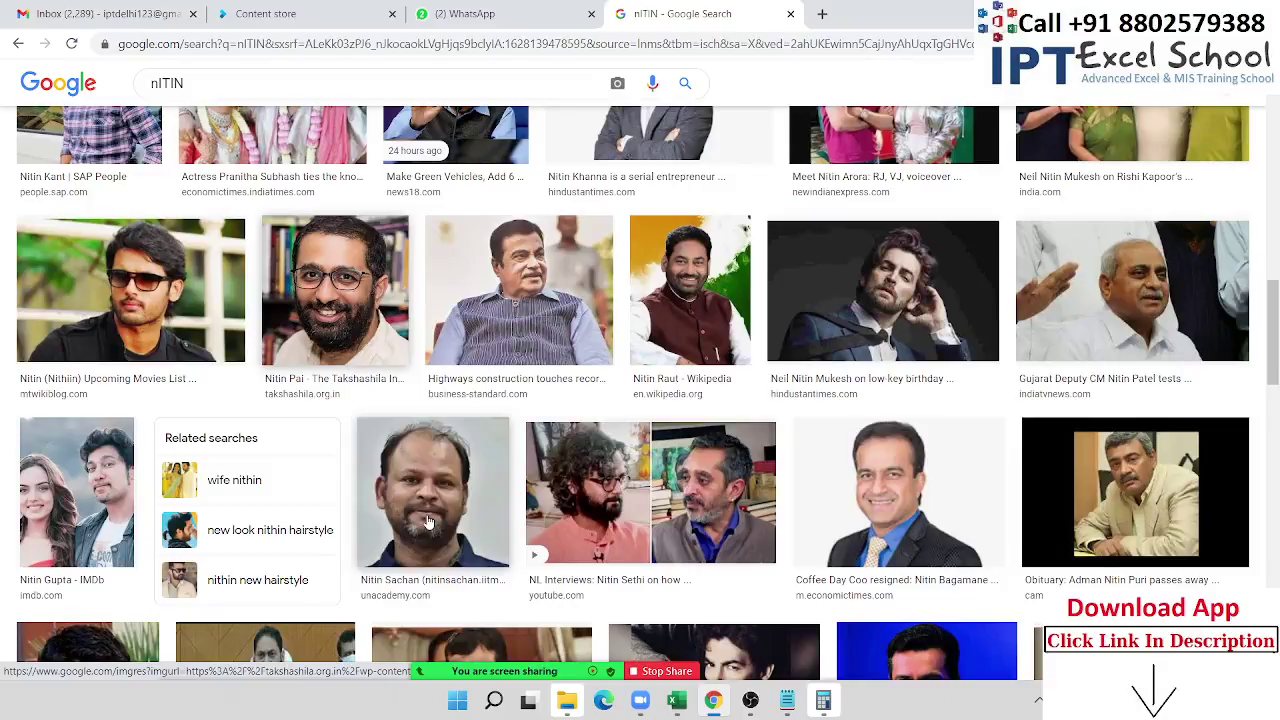
# Step: Paste the bearded man's photo into Sheet3 and shrink it into cell B3
pyautogui.hotkey('alt', 'Tab')
pyautogui.hotkey('ctrl', 'v')
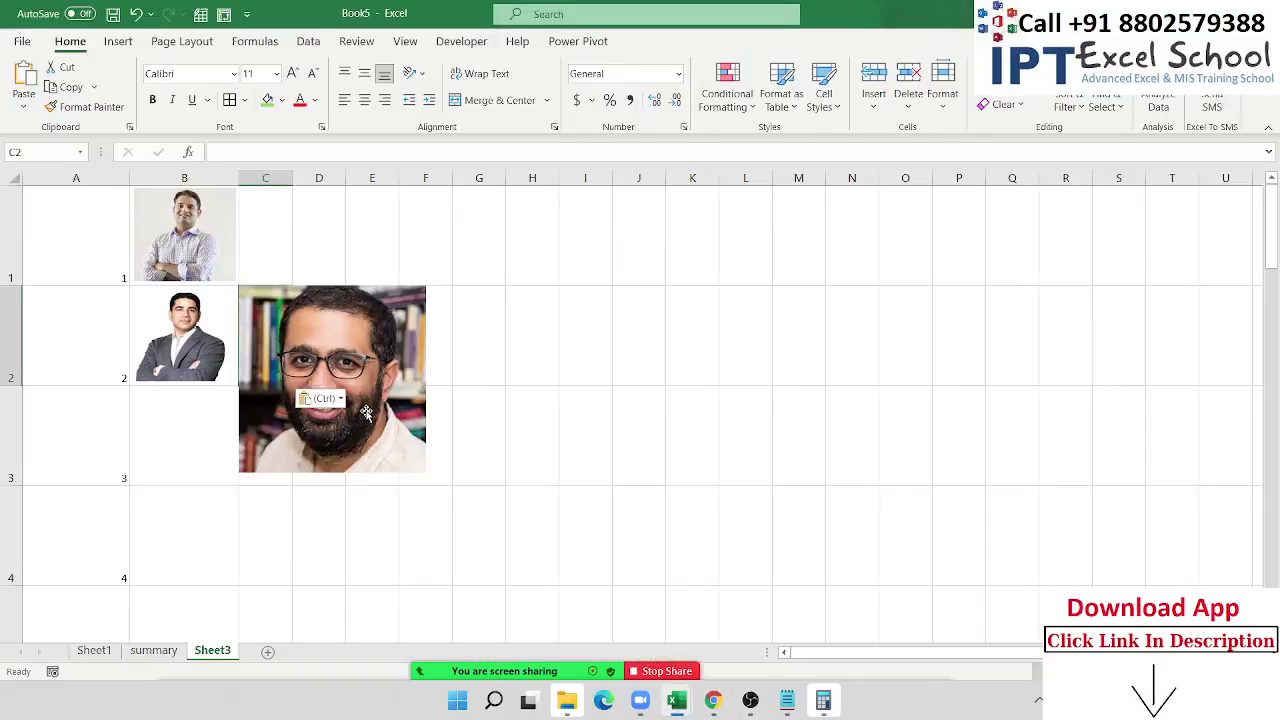
pyautogui.moveTo(440, 500)
pyautogui.mouseDown()
pyautogui.moveTo(350, 407)
pyautogui.moveTo(233, 467)
pyautogui.moveTo(188, 470)
pyautogui.mouseUp()
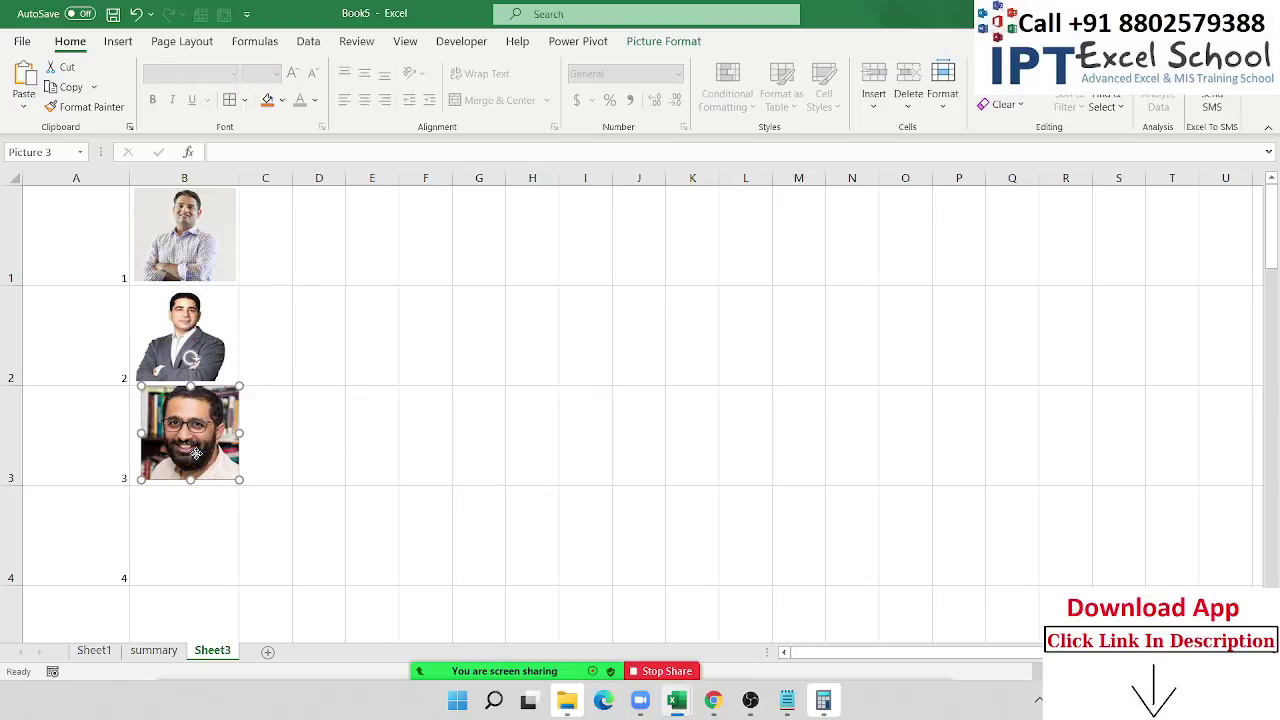
pyautogui.click(445, 441)
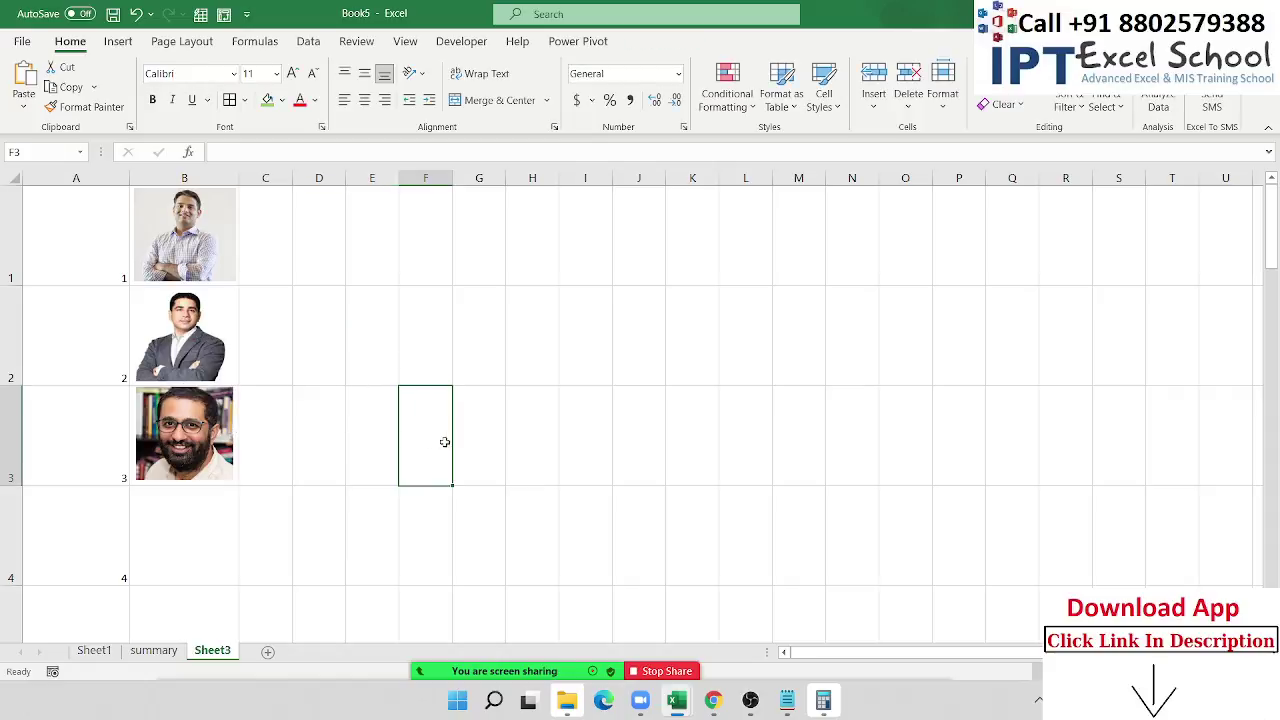
pyautogui.scroll(-2, 735, 478)
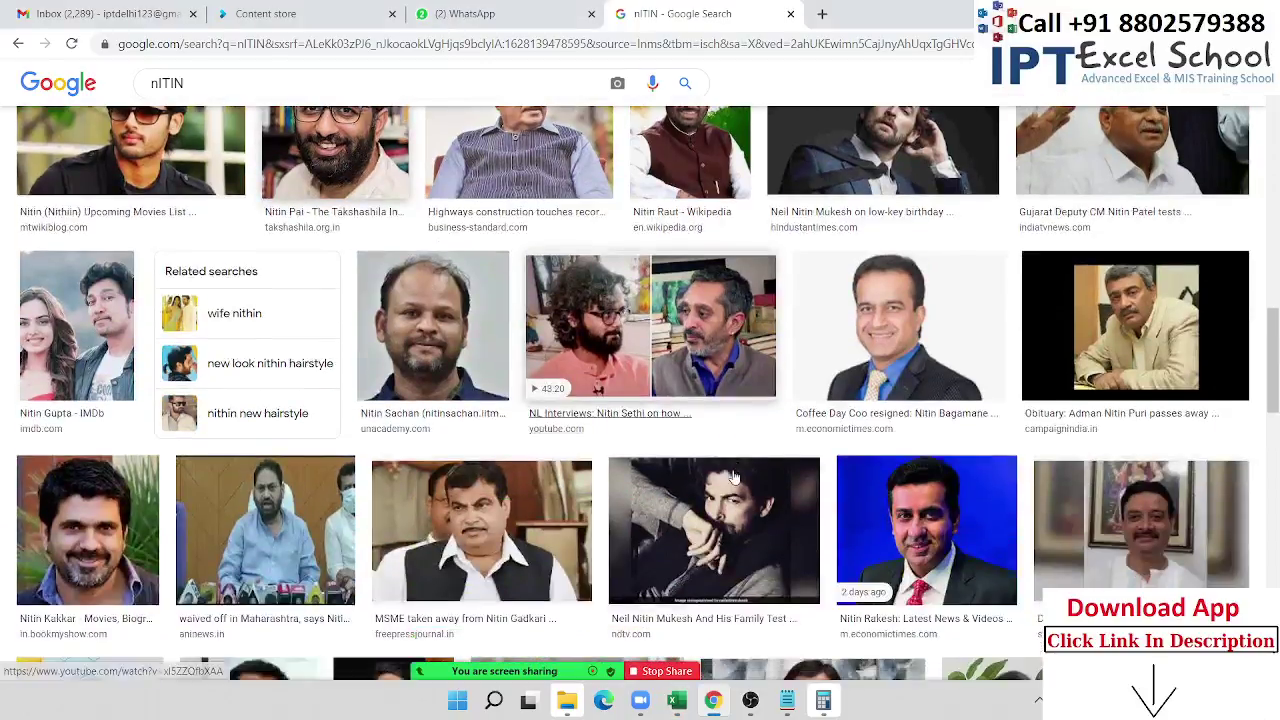
# Step: Copy the smiling man's photo and paste it at cell B4 of Sheet3
pyautogui.rightClick(878, 342)
pyautogui.click(913, 537)
pyautogui.hotkey('alt', 'Tab')
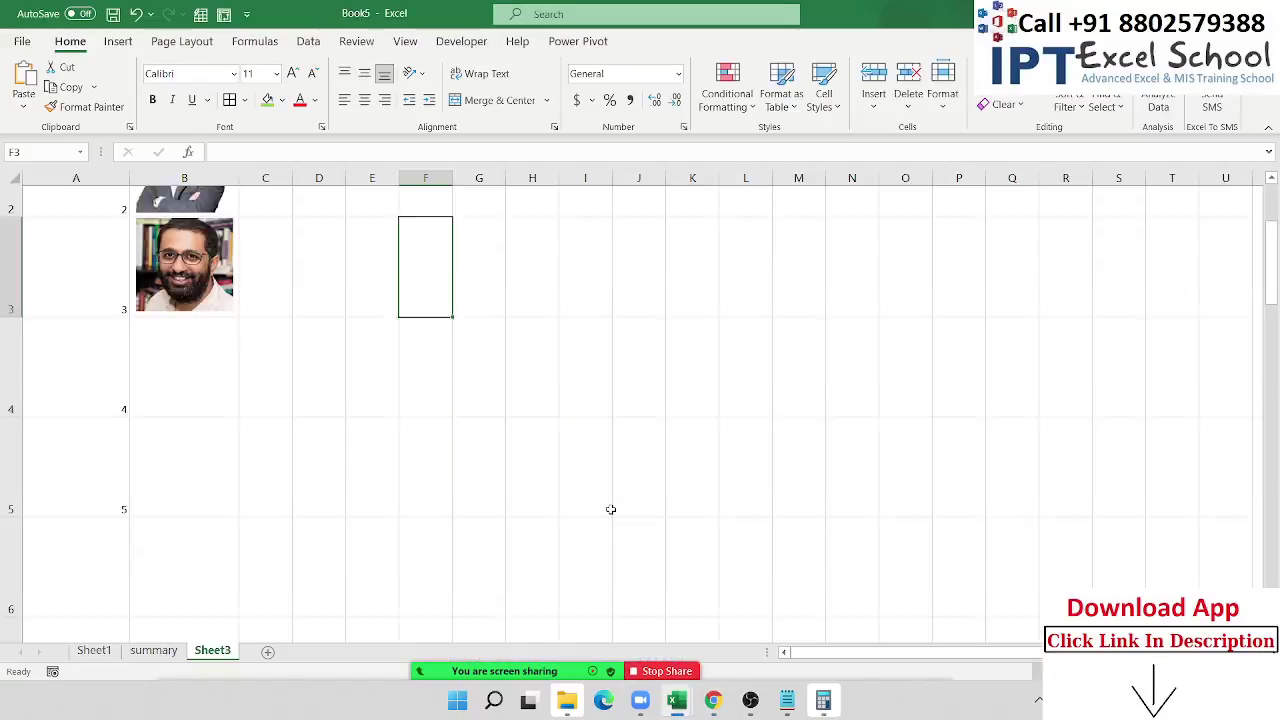
pyautogui.click(194, 520)
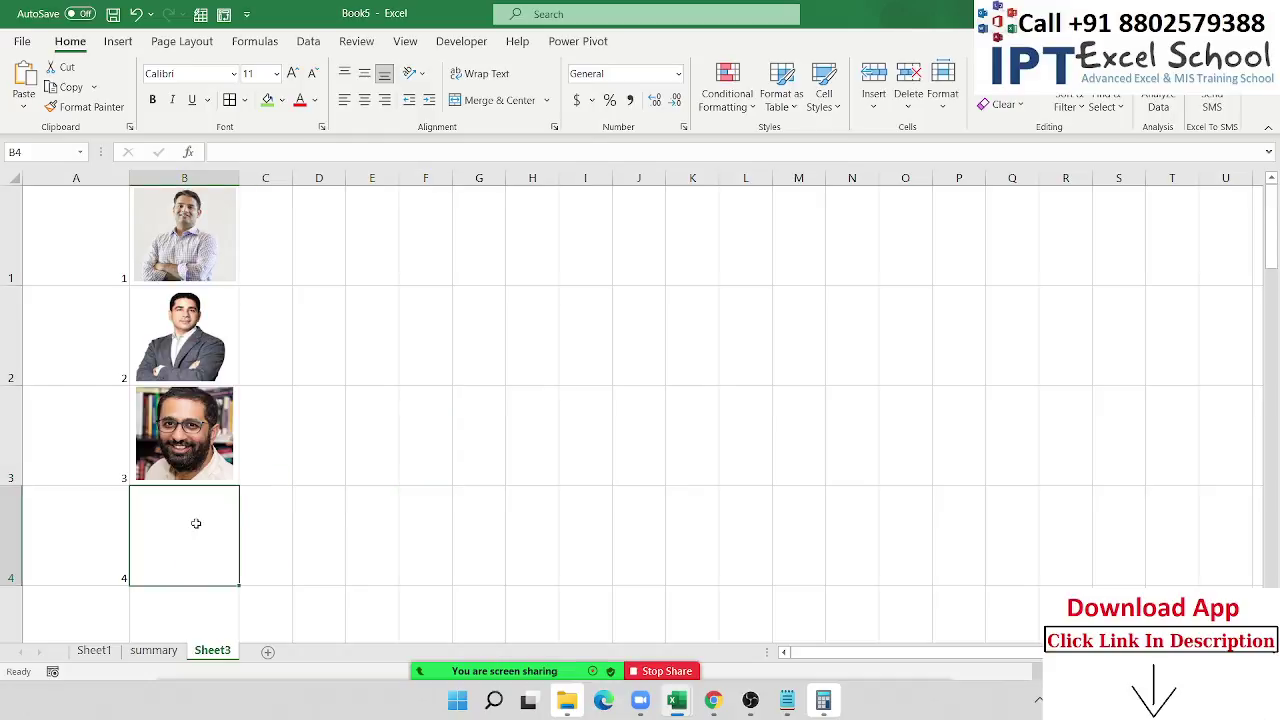
pyautogui.scroll(-1, 196, 523)
pyautogui.hotkey('ctrl', 'v')
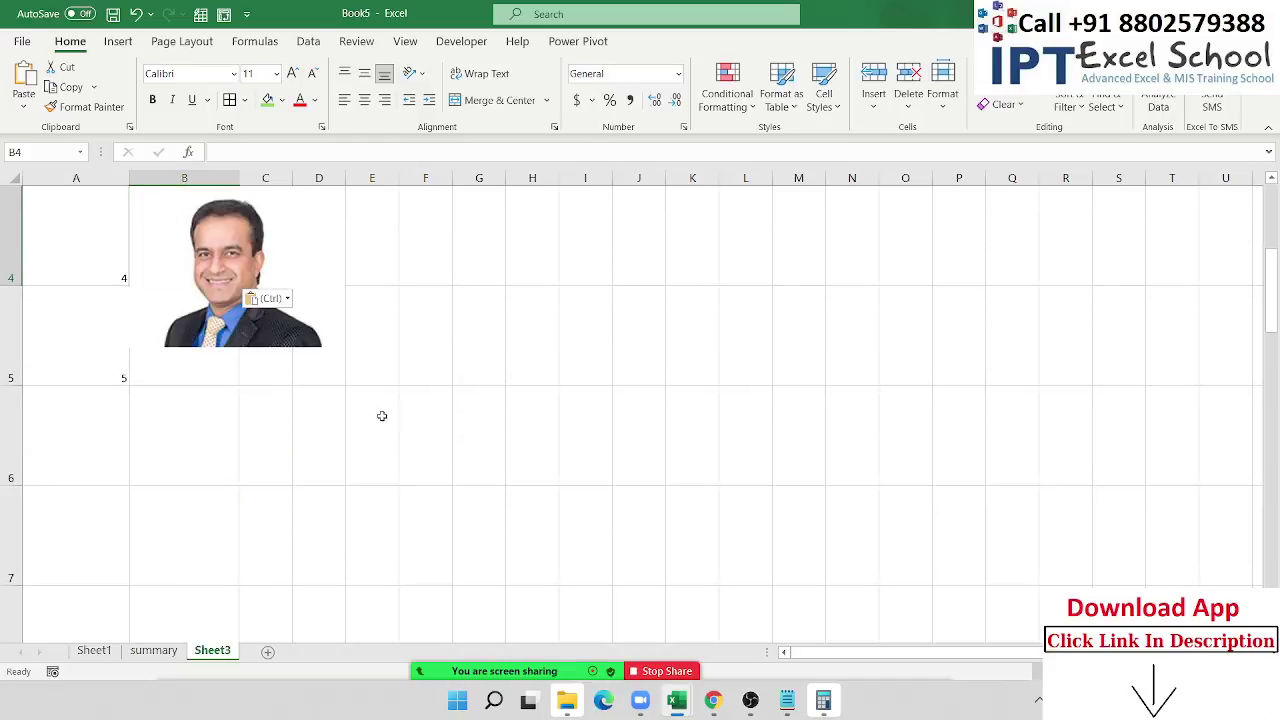
# Step: Shrink and move the smiling man's photo until it fits inside row 4
pyautogui.scroll(1, 379, 393)
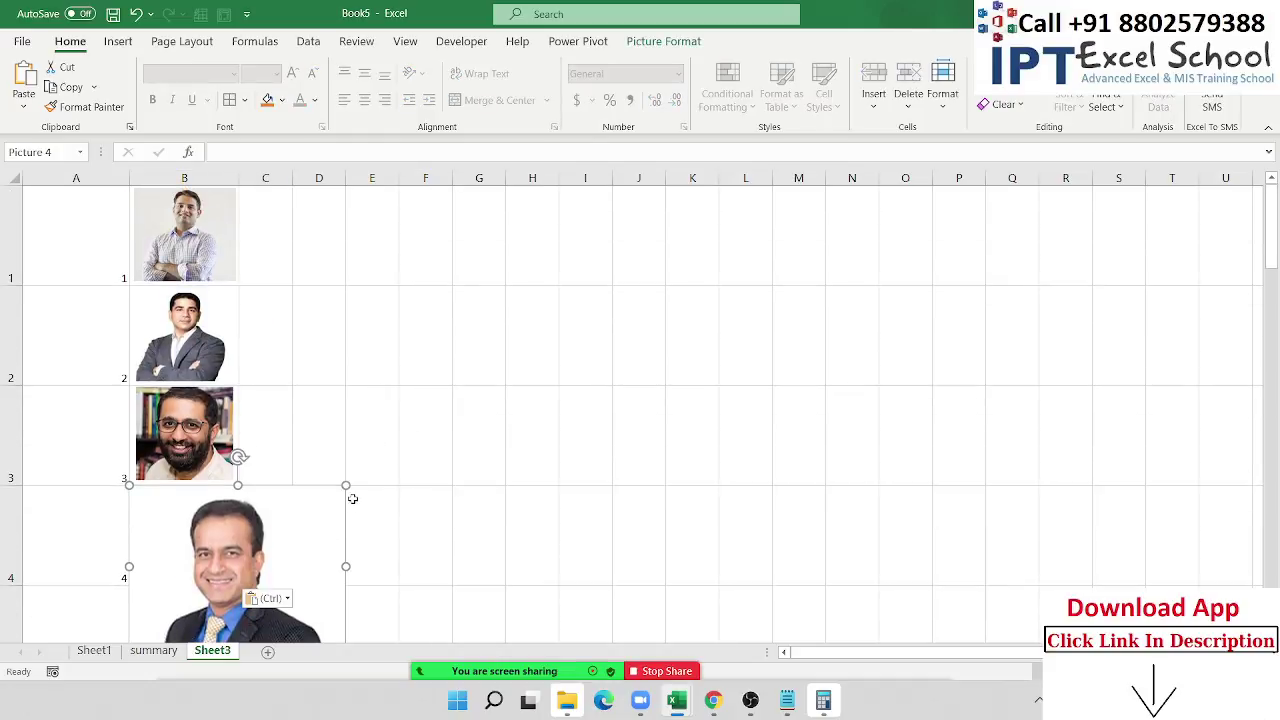
pyautogui.moveTo(346, 486); pyautogui.dragTo(200, 555)
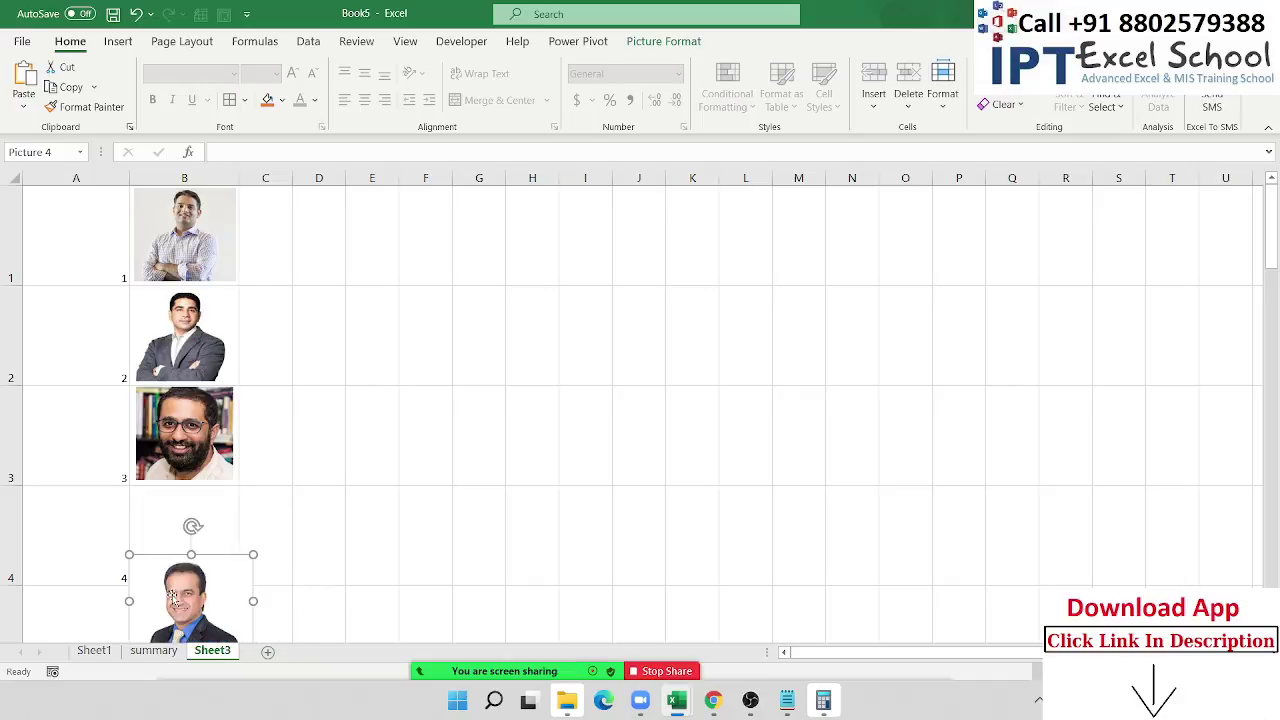
pyautogui.moveTo(172, 596); pyautogui.dragTo(180, 533)
pyautogui.moveTo(266, 594)
pyautogui.mouseDown()
pyautogui.moveTo(233, 577)
pyautogui.moveTo(250, 577)
pyautogui.moveTo(243, 543)
pyautogui.mouseUp()
pyautogui.click(395, 539)
pyautogui.click(227, 540)
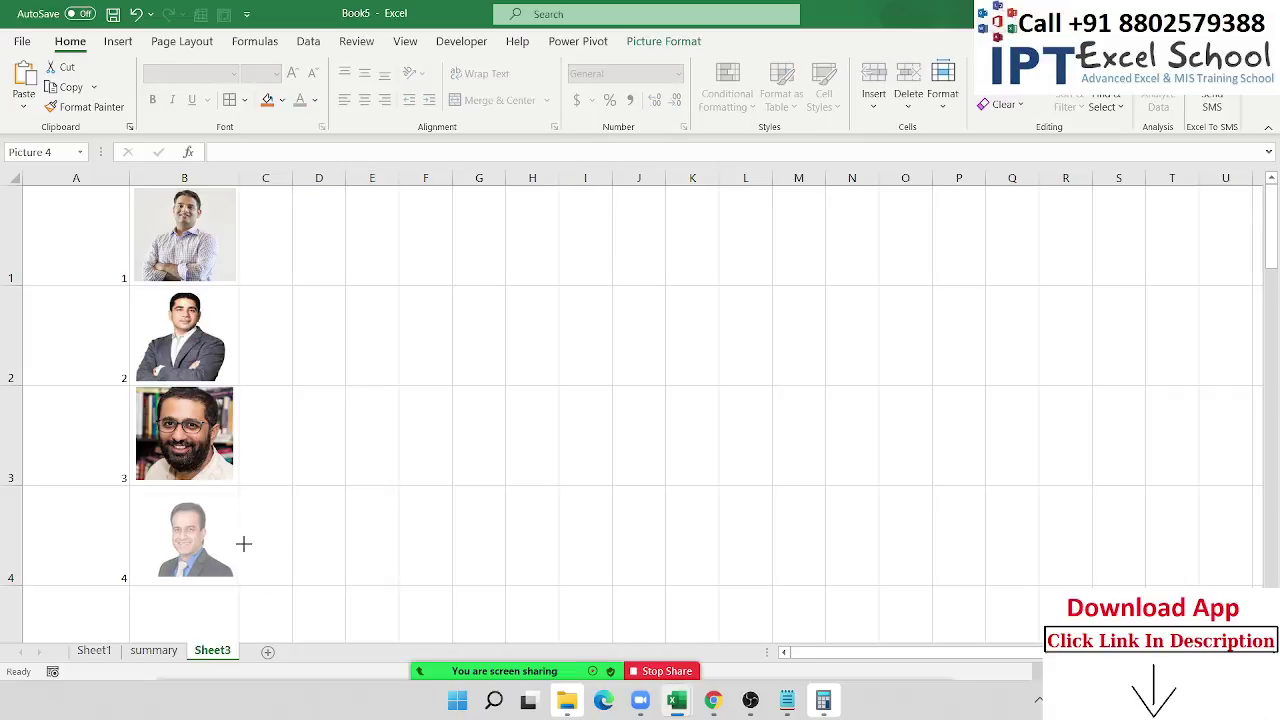
pyautogui.click(356, 540)
# Step: Scroll the image results and copy one more portrait photo
pyautogui.scroll(-2, 443, 530)
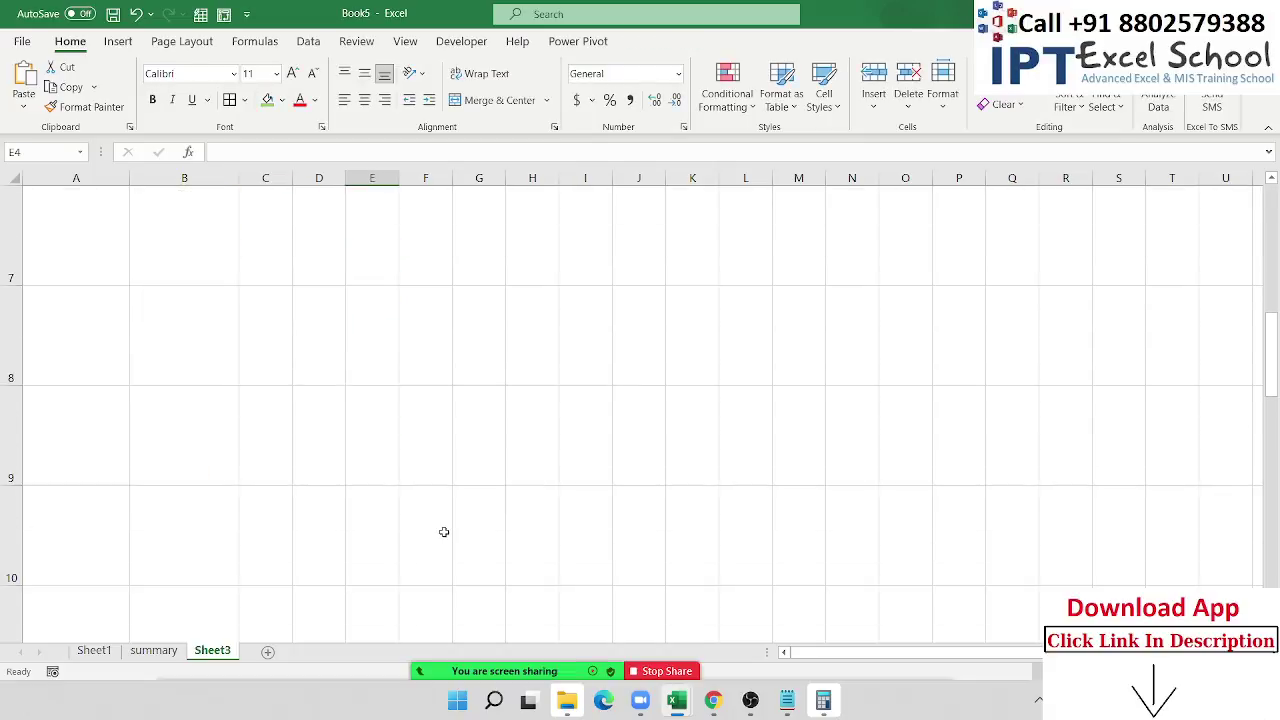
pyautogui.scroll(2, 443, 520)
pyautogui.scroll(-1, 331, 526)
pyautogui.scroll(-1, 357, 514)
pyautogui.hotkey('alt', 'Tab')
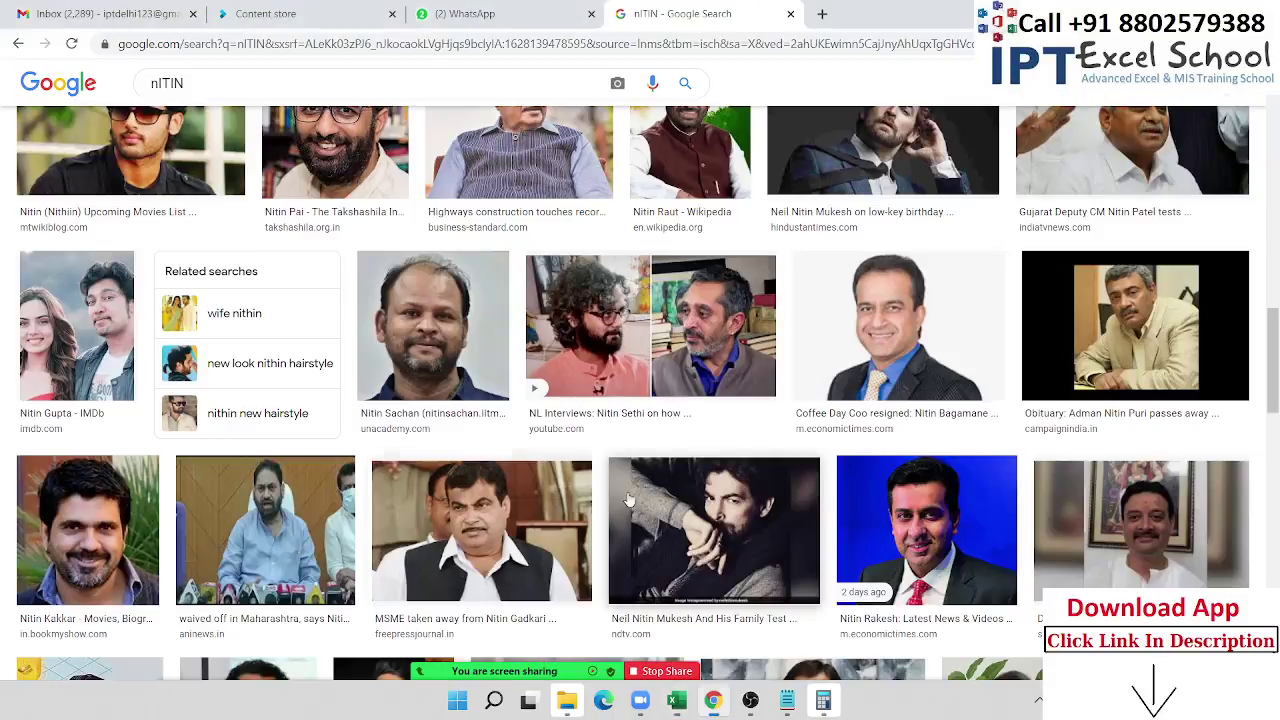
pyautogui.scroll(-2, 680, 540)
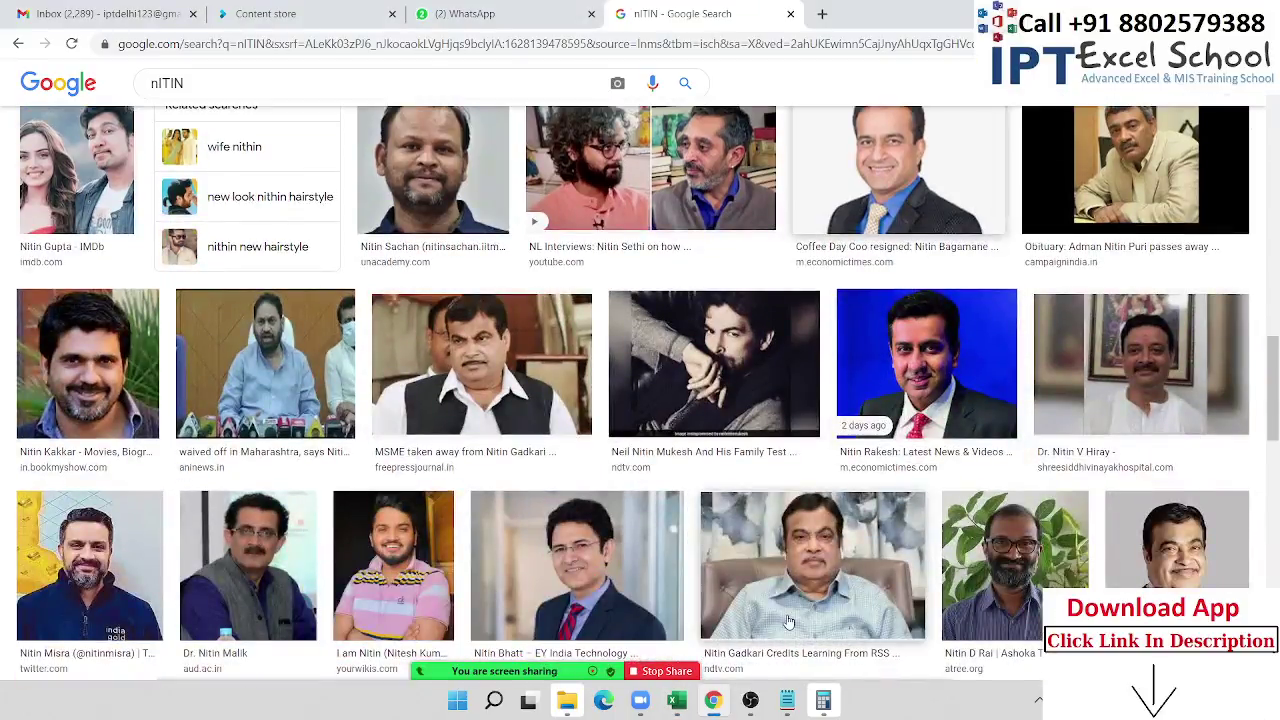
pyautogui.scroll(-1, 770, 605)
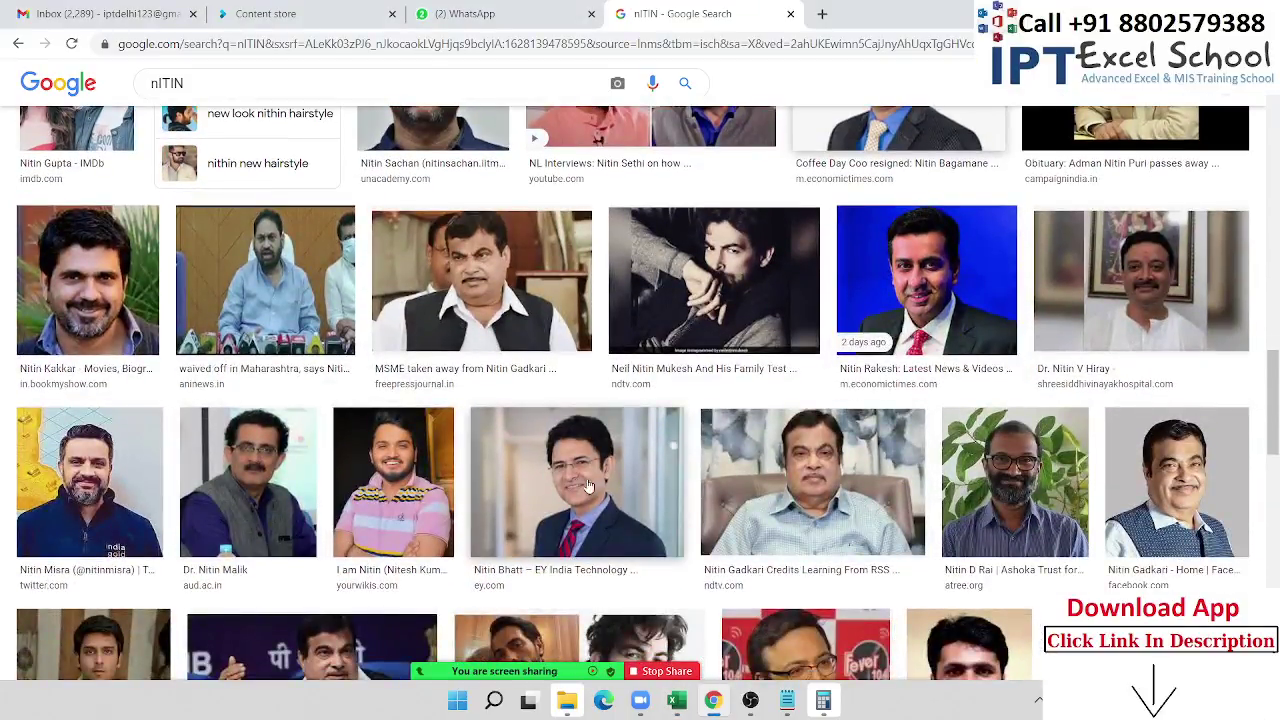
pyautogui.rightClick(405, 218)
pyautogui.click(510, 414)
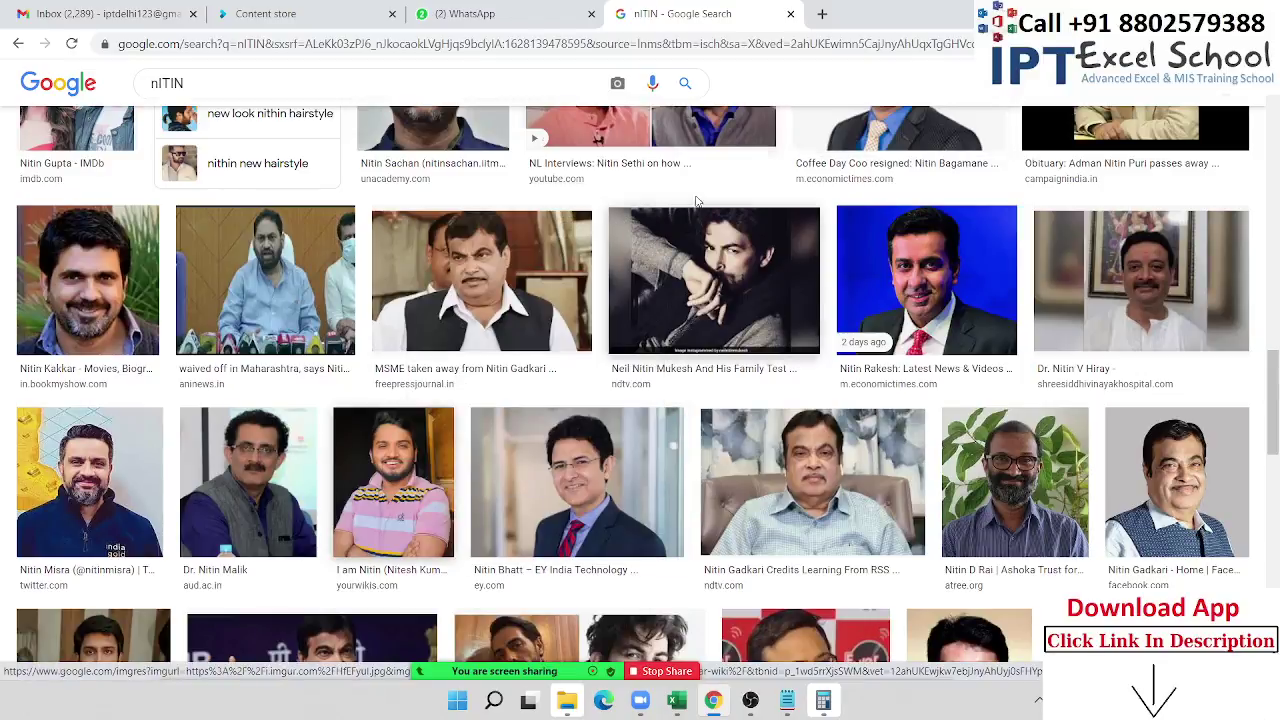
# Step: Close the image search tab and return to the Book5 workbook
pyautogui.click(790, 13)
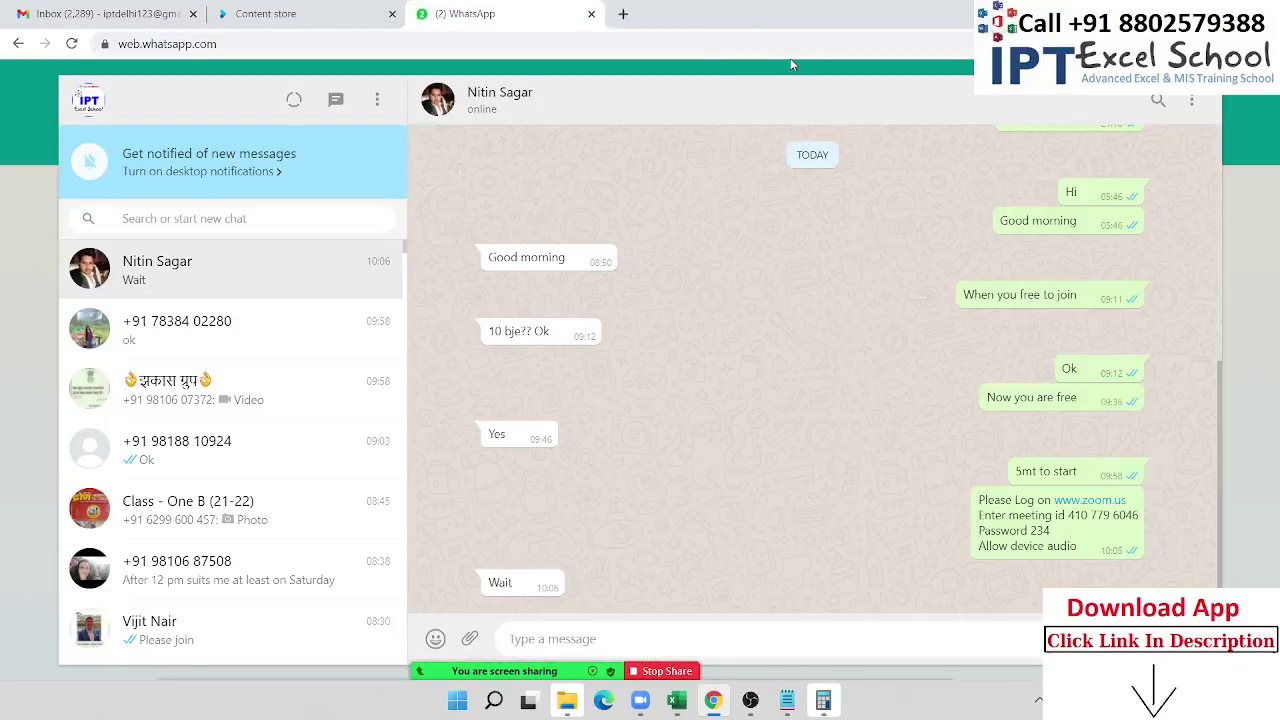
pyautogui.press('super+d')
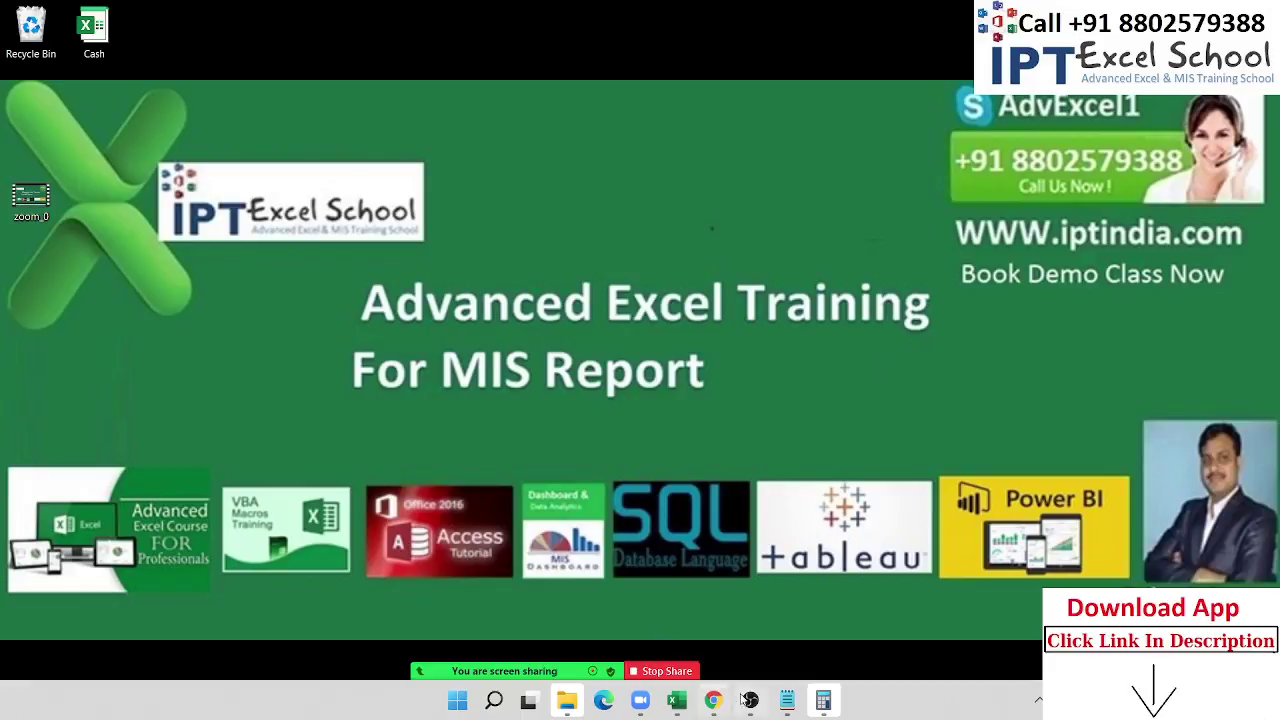
pyautogui.moveTo(676, 700)
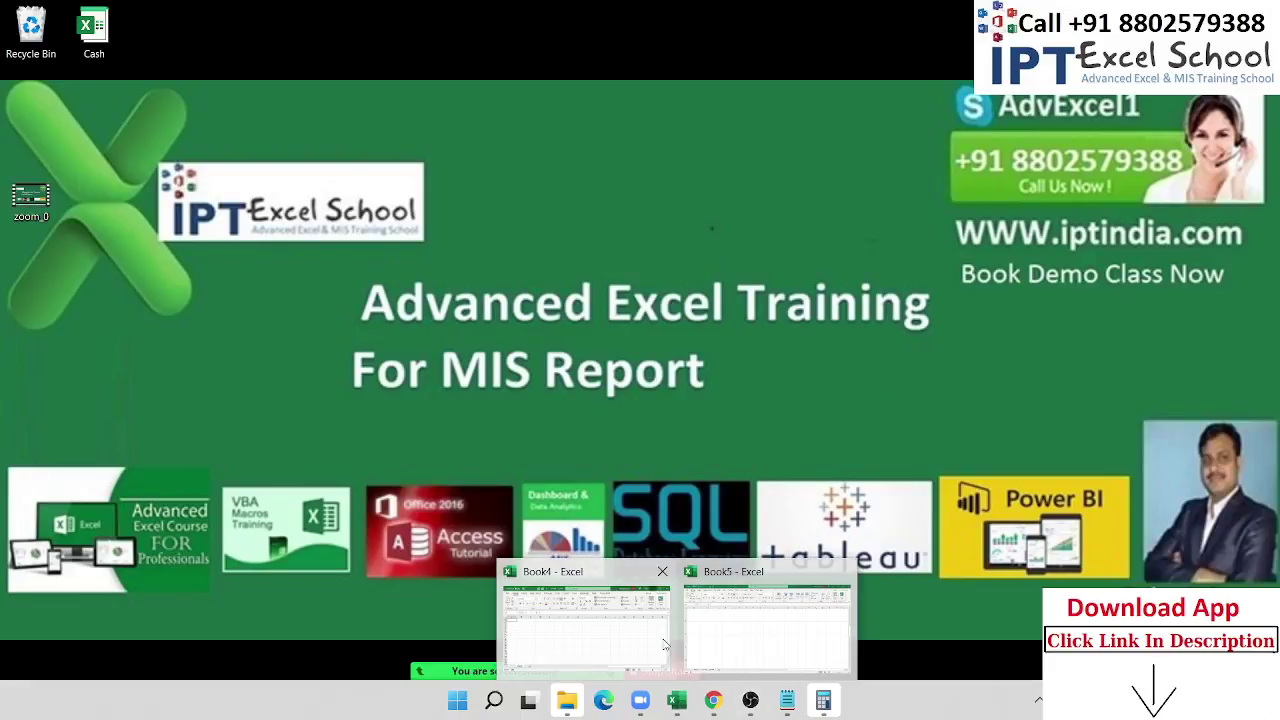
pyautogui.click(591, 616)
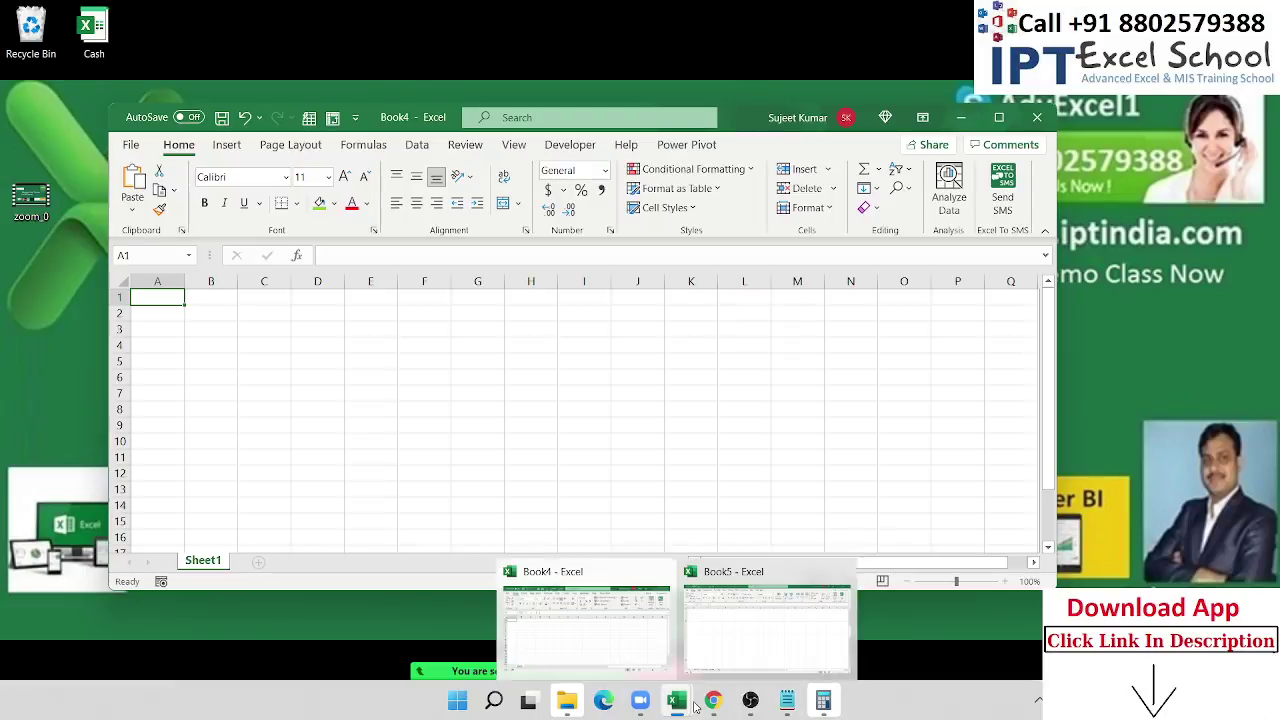
pyautogui.click(726, 640)
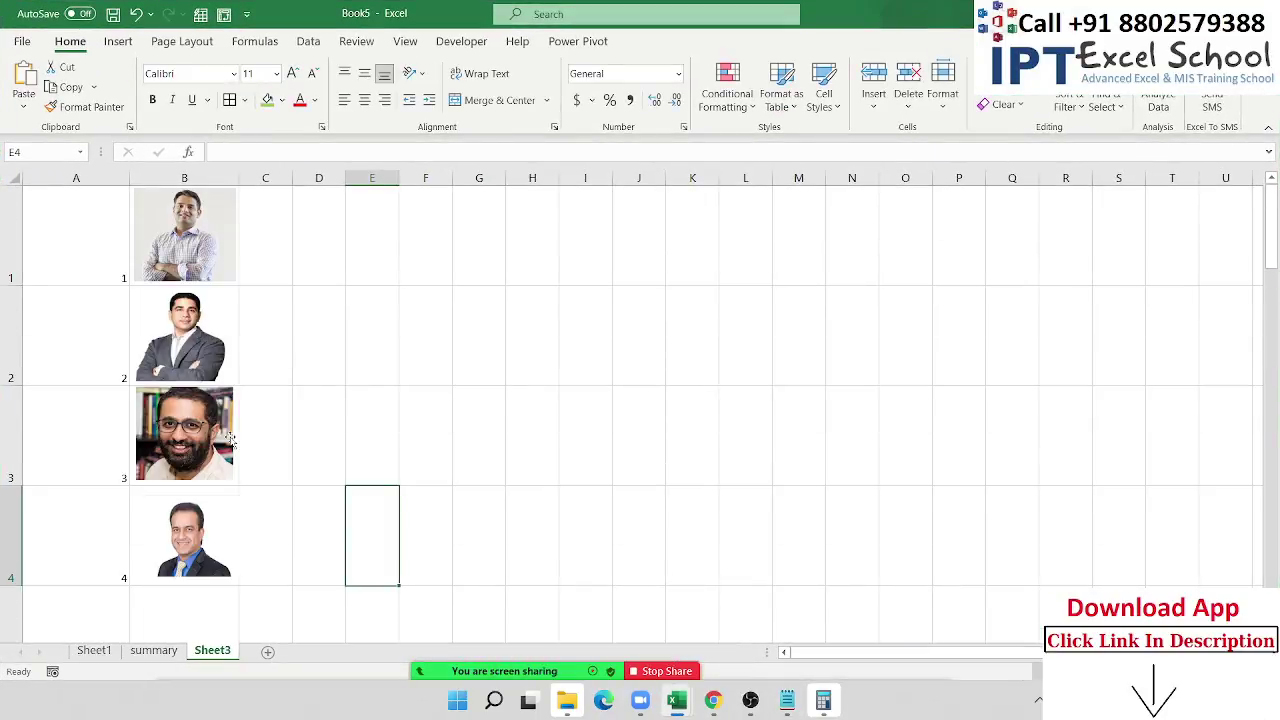
pyautogui.scroll(-1, 229, 440)
# Step: Paste the photo into B5, resize it to fill the cell, and add Sheet4
pyautogui.click(226, 349)
pyautogui.hotkey('ctrl', 'v')
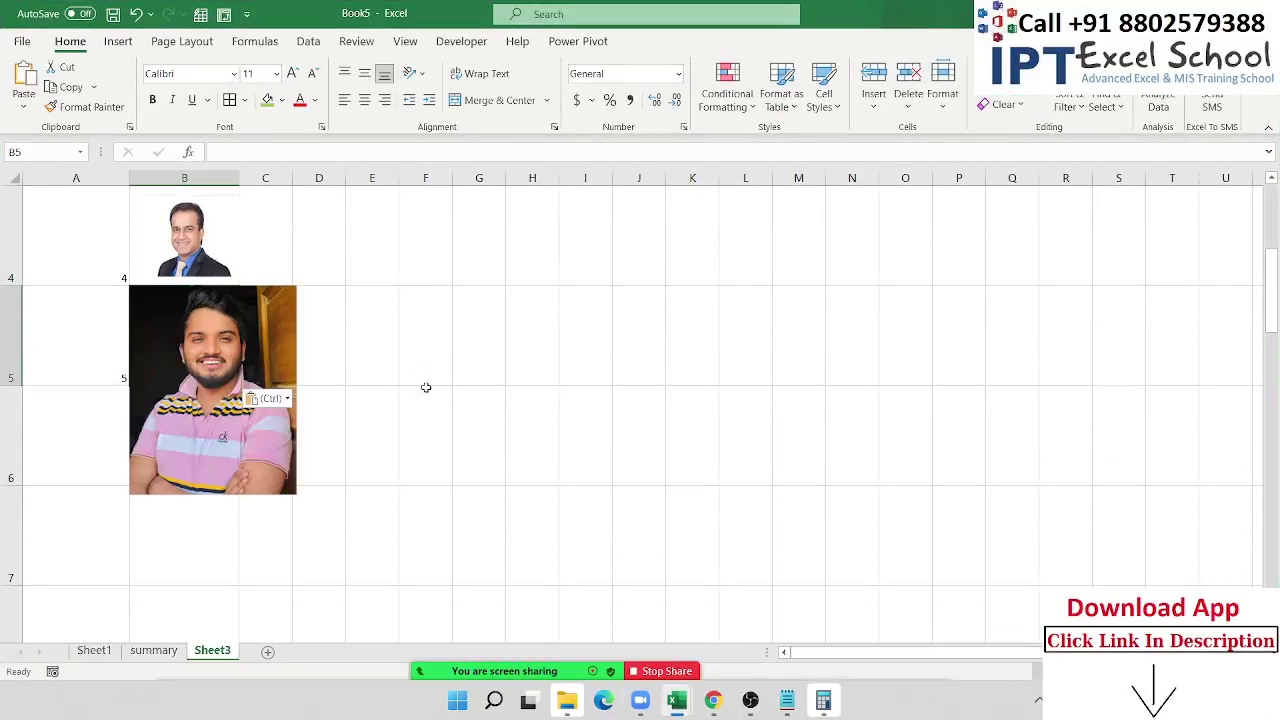
pyautogui.moveTo(197, 404); pyautogui.dragTo(322, 408)
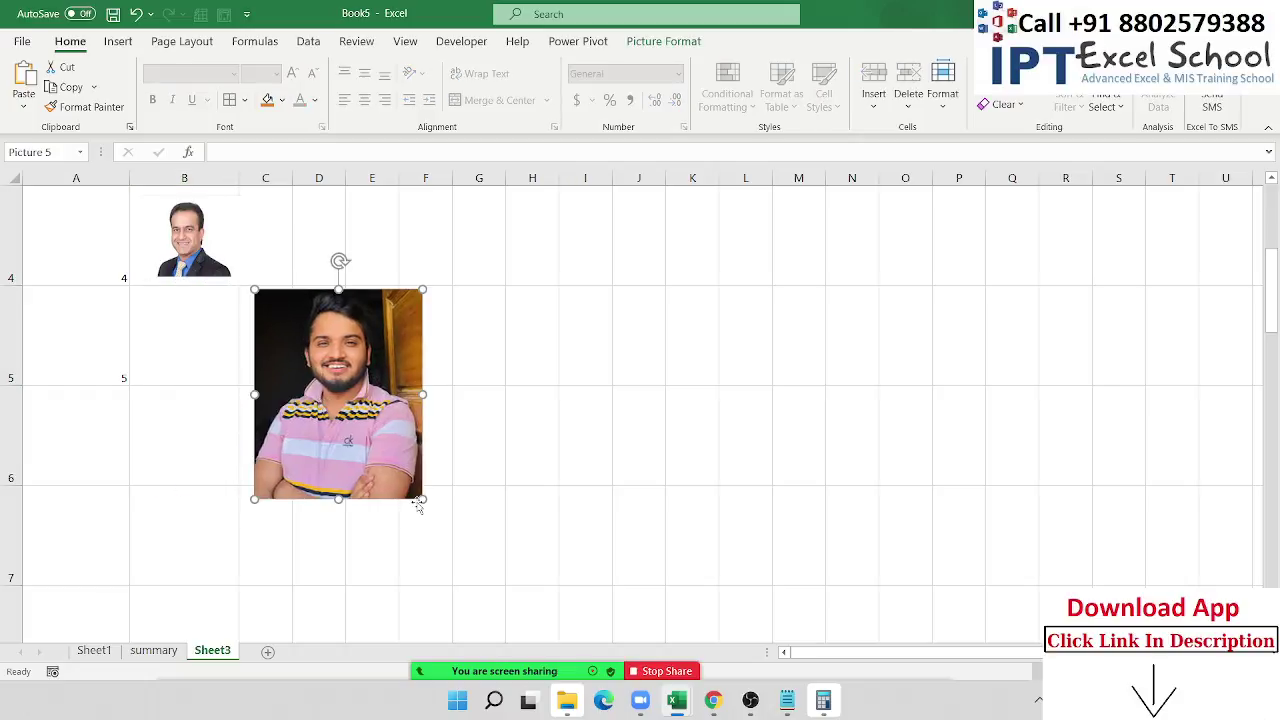
pyautogui.moveTo(420, 500)
pyautogui.mouseDown()
pyautogui.moveTo(318, 366)
pyautogui.moveTo(188, 348)
pyautogui.moveTo(211, 383)
pyautogui.mouseUp()
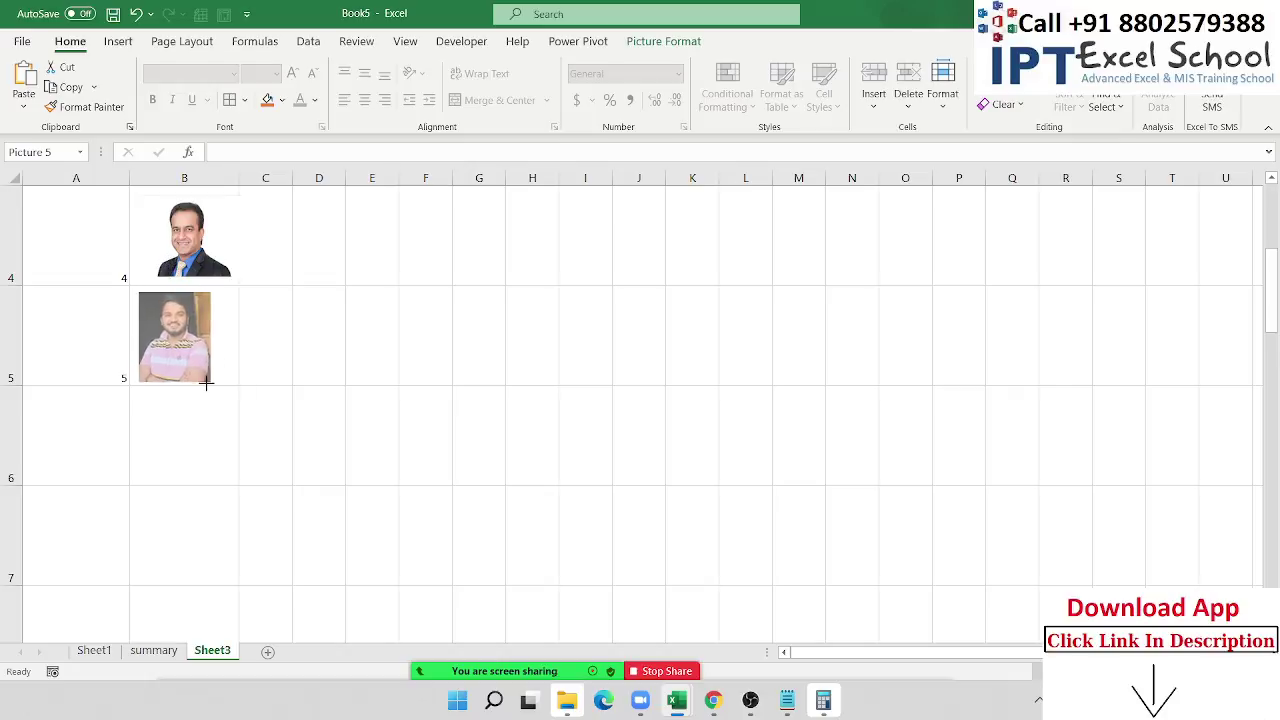
pyautogui.moveTo(211, 337); pyautogui.dragTo(227, 338)
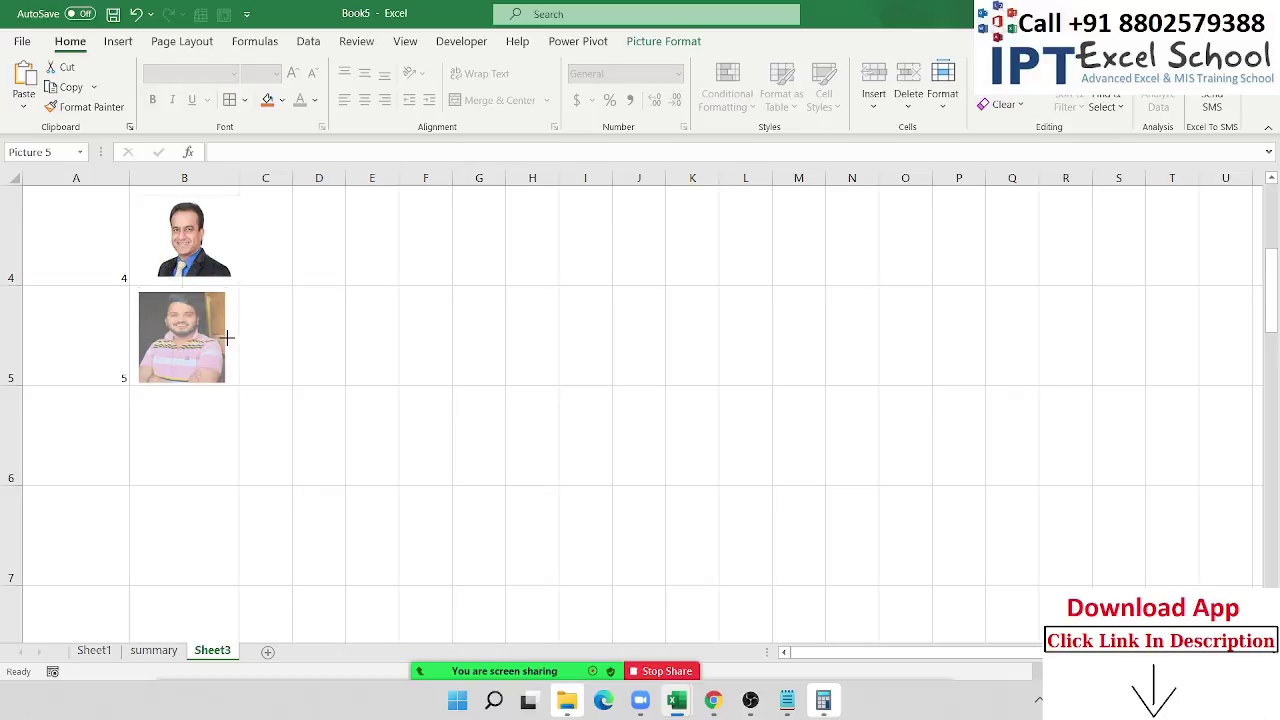
pyautogui.click(267, 651)
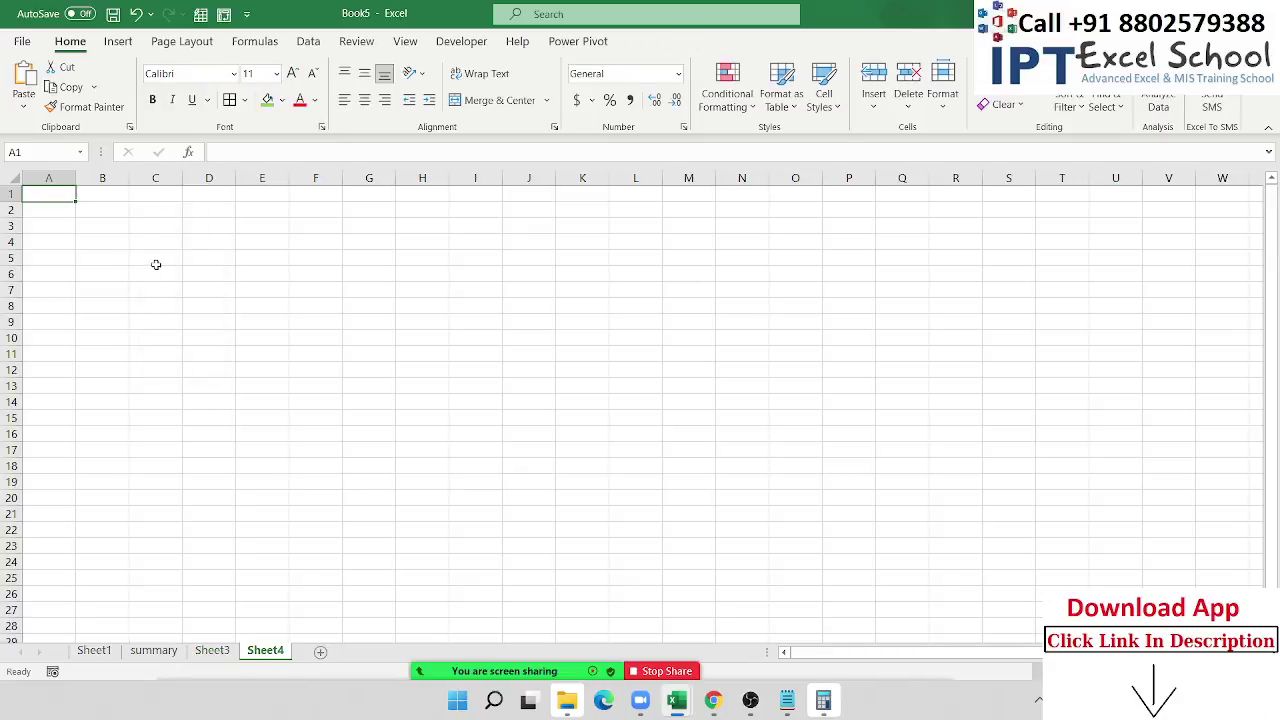
# Step: Label C5 'Roll' and merge F5:G10 into one block for a picture
pyautogui.click(157, 267)
pyautogui.write('rO')
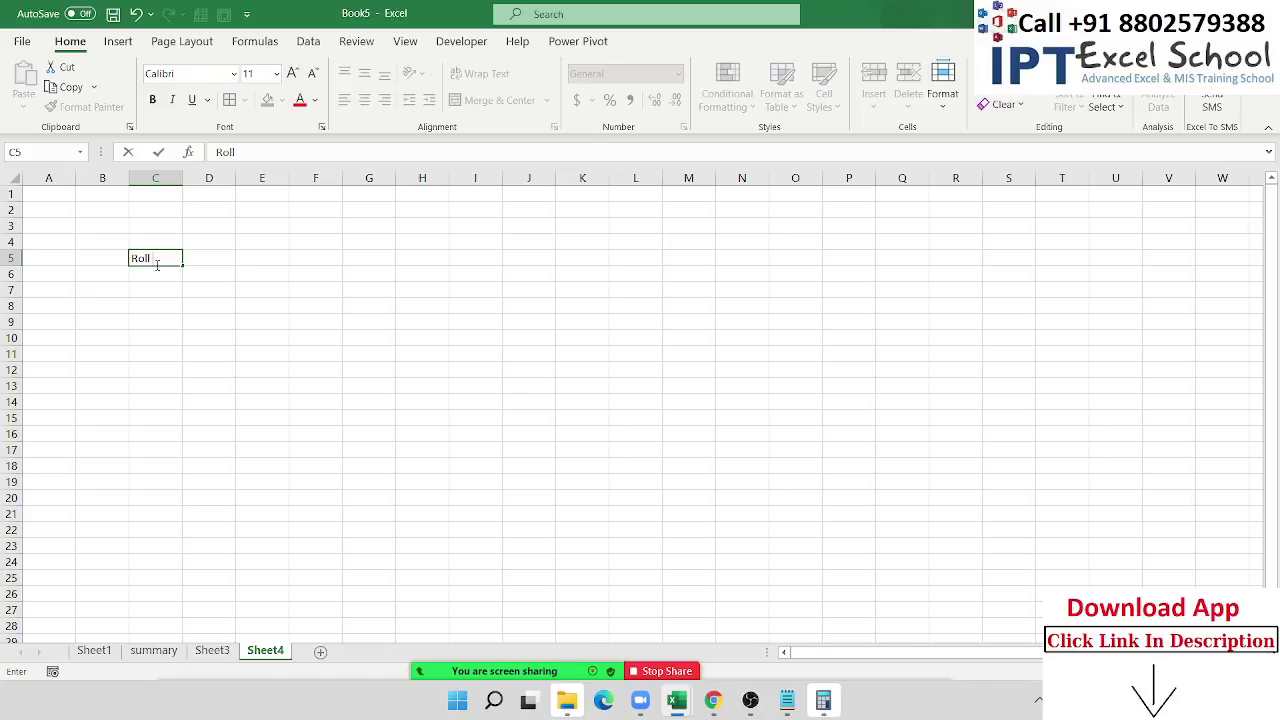
pyautogui.press('Tab')
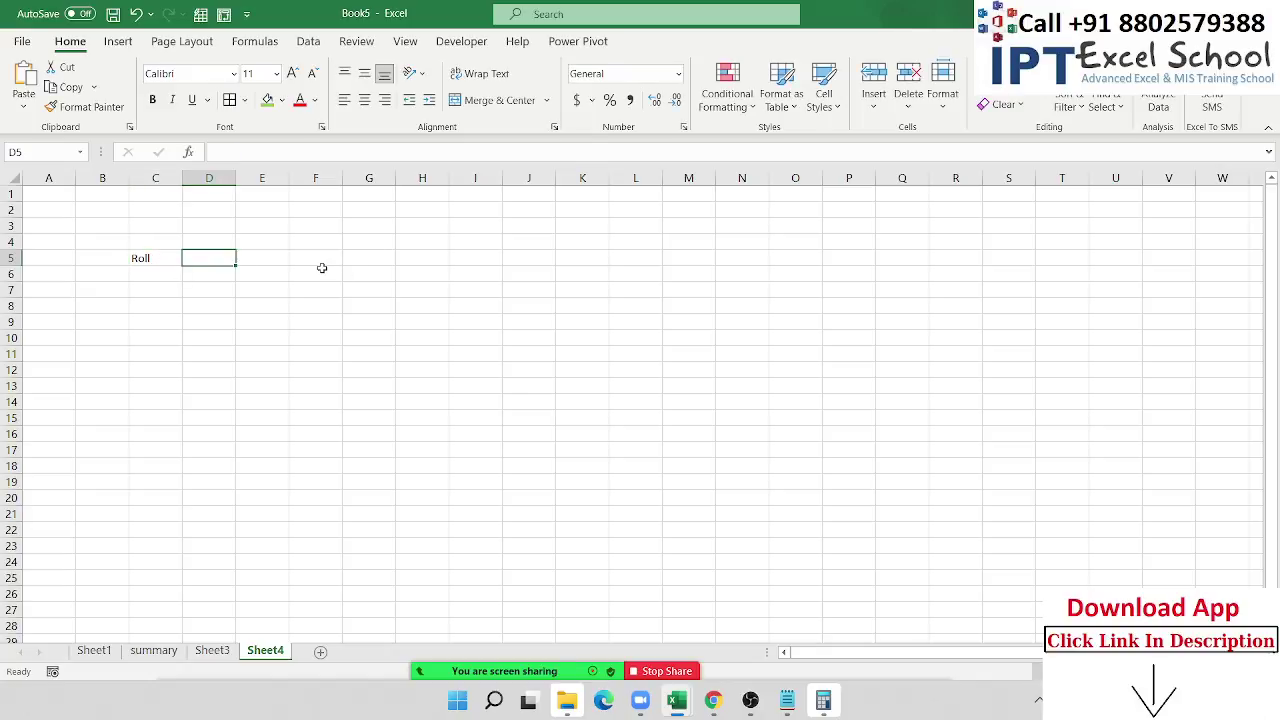
pyautogui.moveTo(318, 260); pyautogui.dragTo(386, 338)
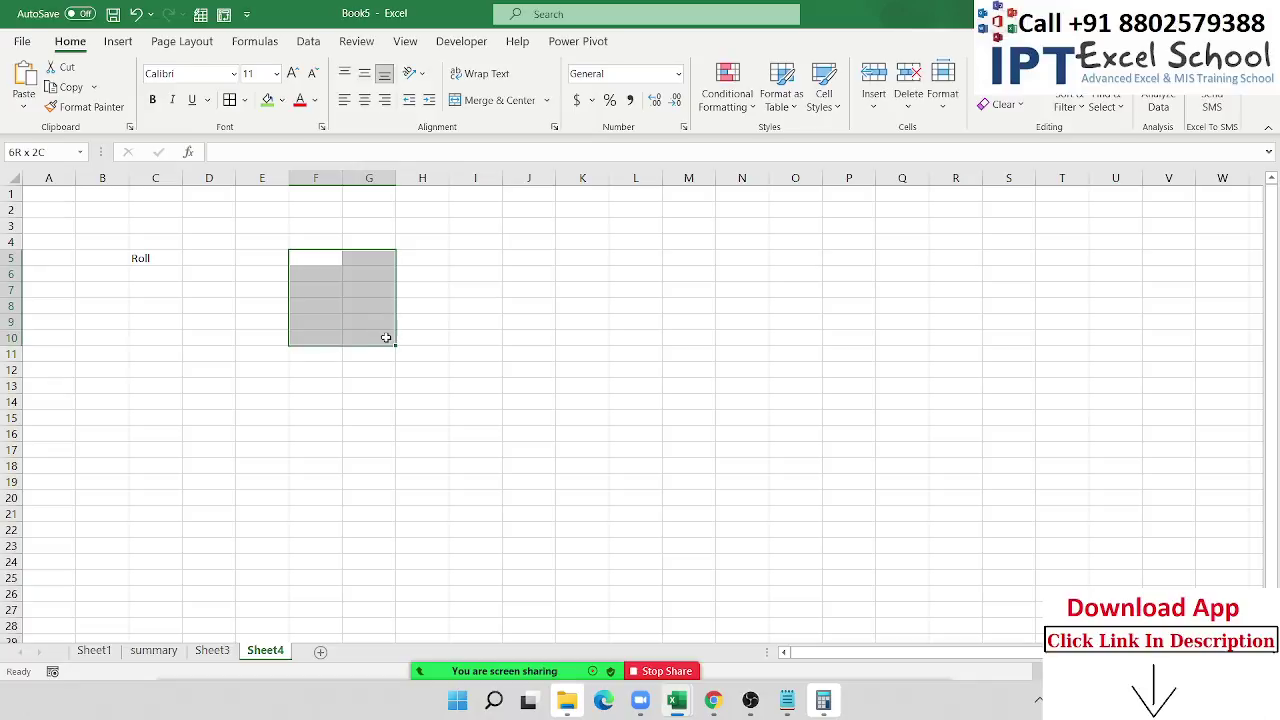
pyautogui.click(477, 104)
pyautogui.click(510, 292)
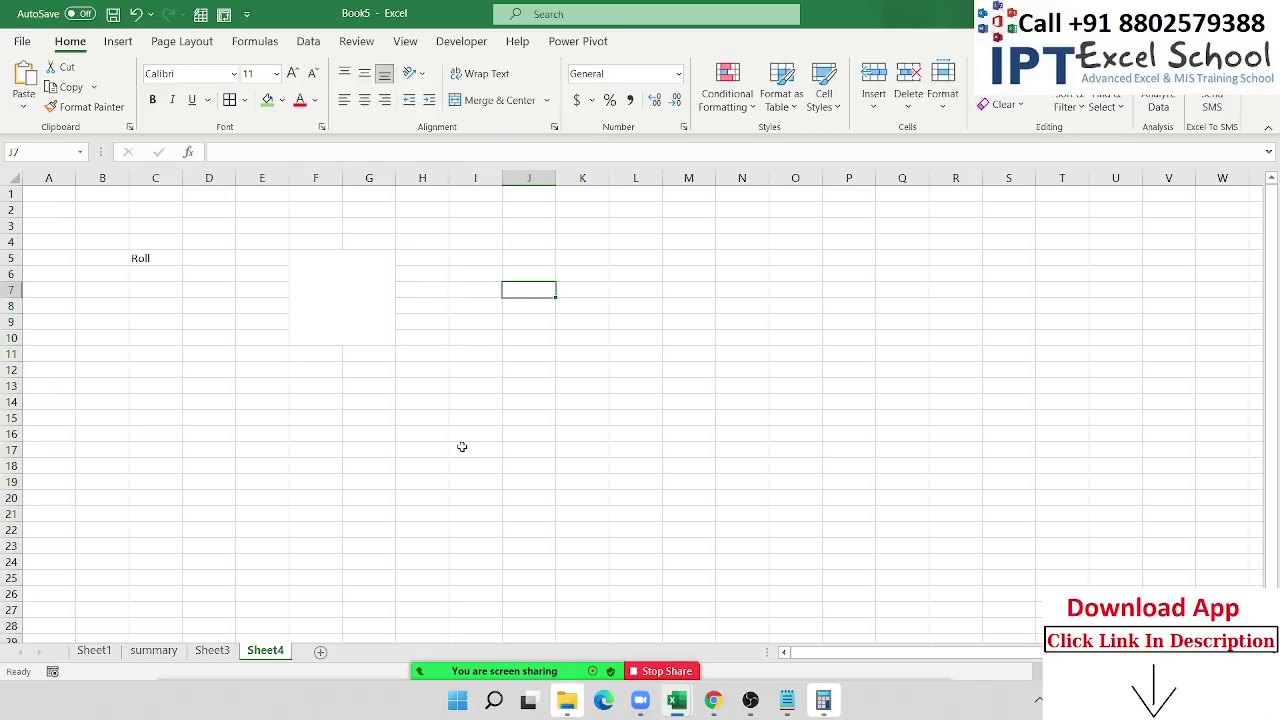
# Step: Enter the roll number 1 in D5
pyautogui.click(210, 260)
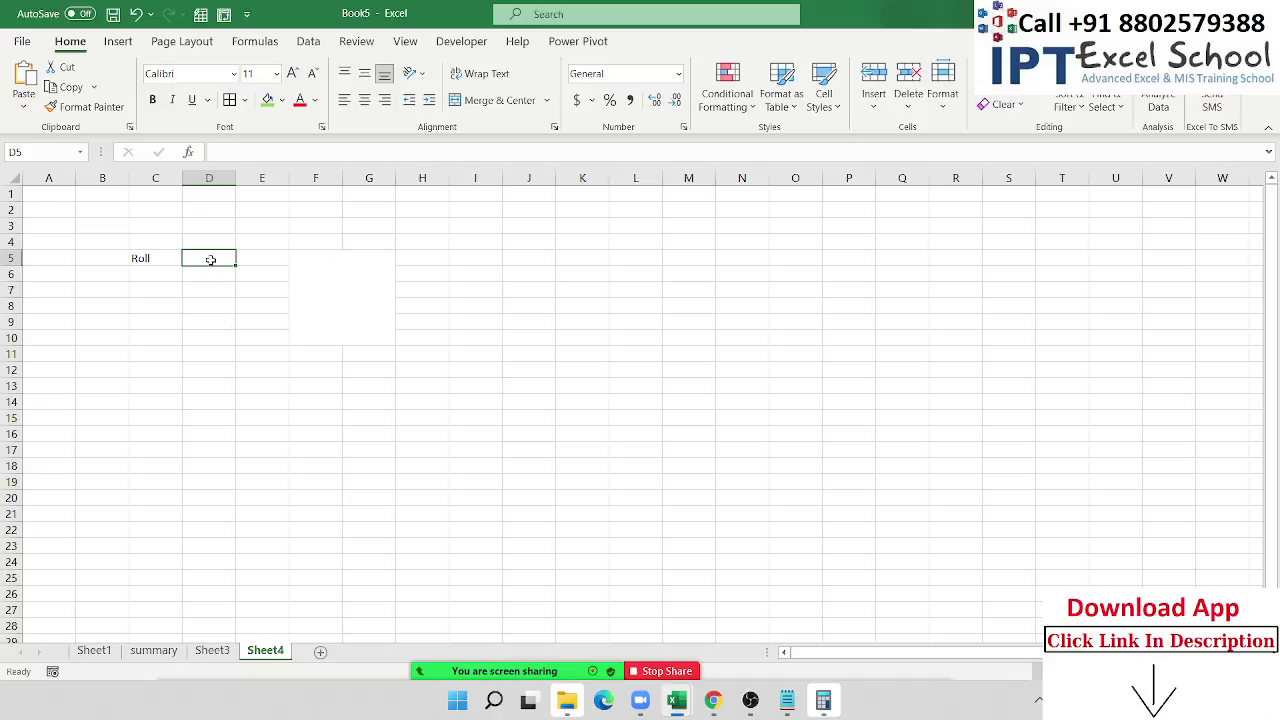
pyautogui.write('1')
pyautogui.press('Return')
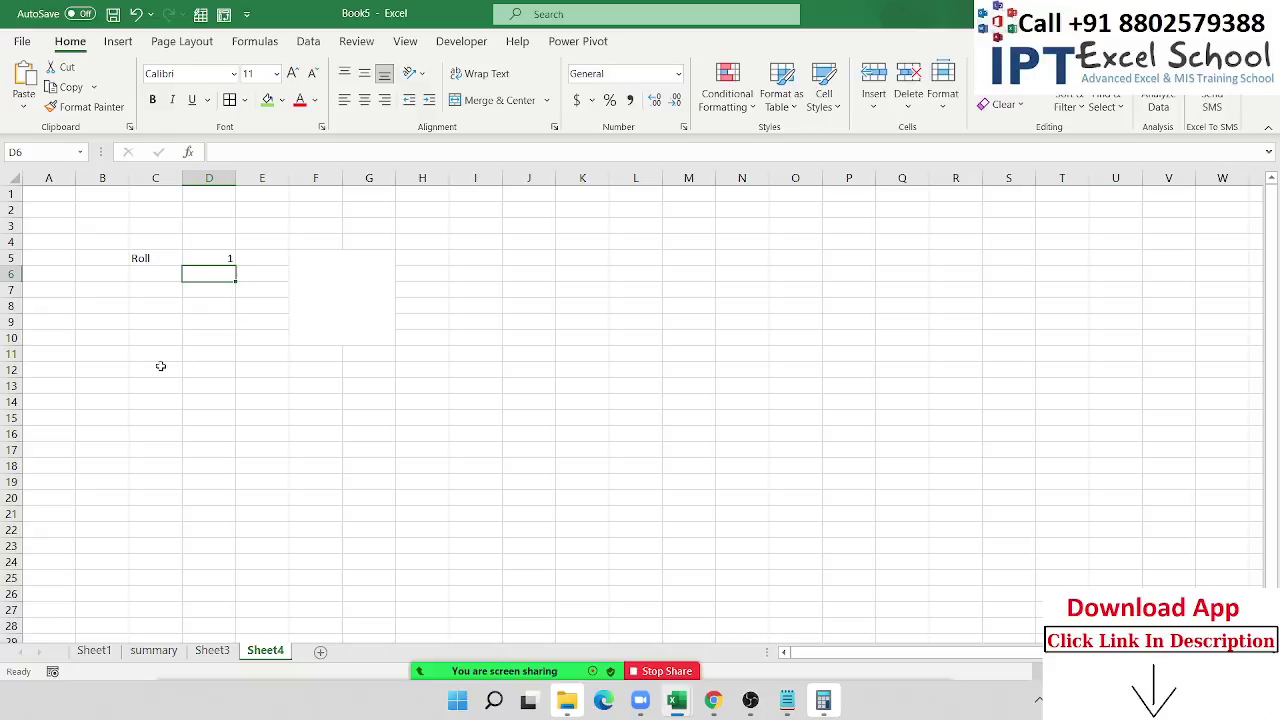
# Step: Type 'Name' in B12, then delete it and move back toward D5
pyautogui.click(91, 374)
pyautogui.write('Name')
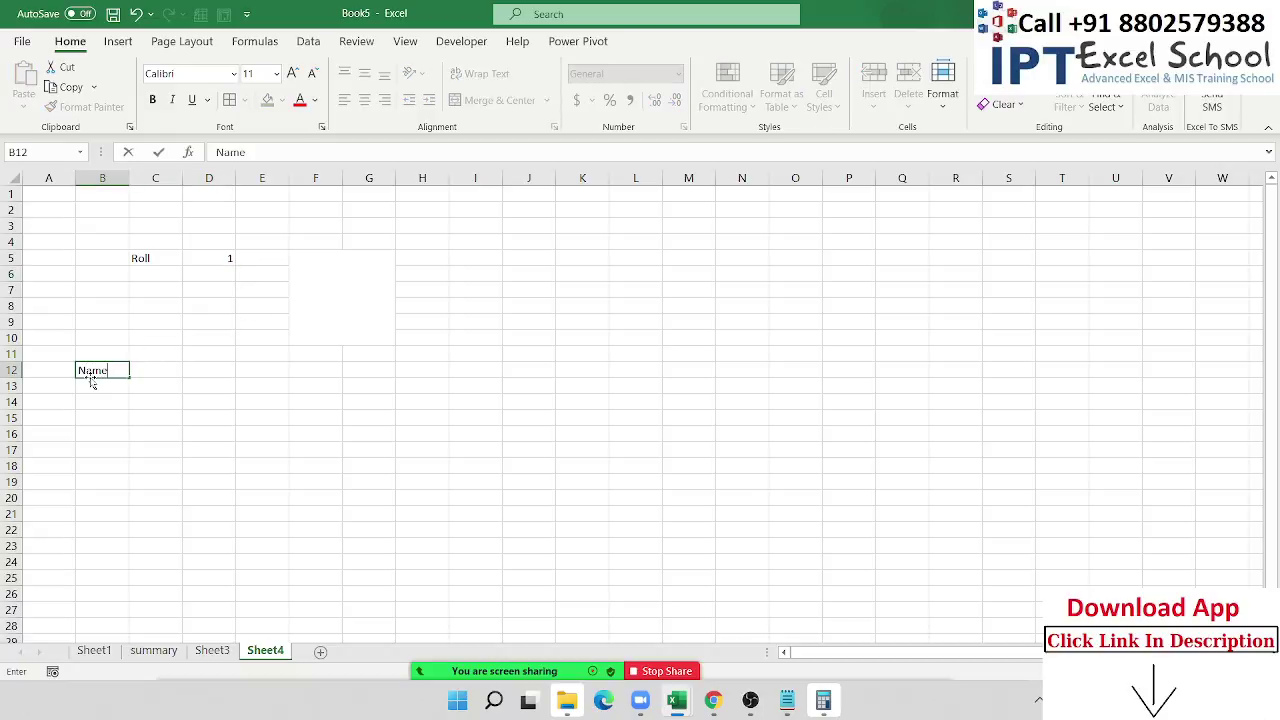
pyautogui.press('Tab')
pyautogui.click(90, 376)
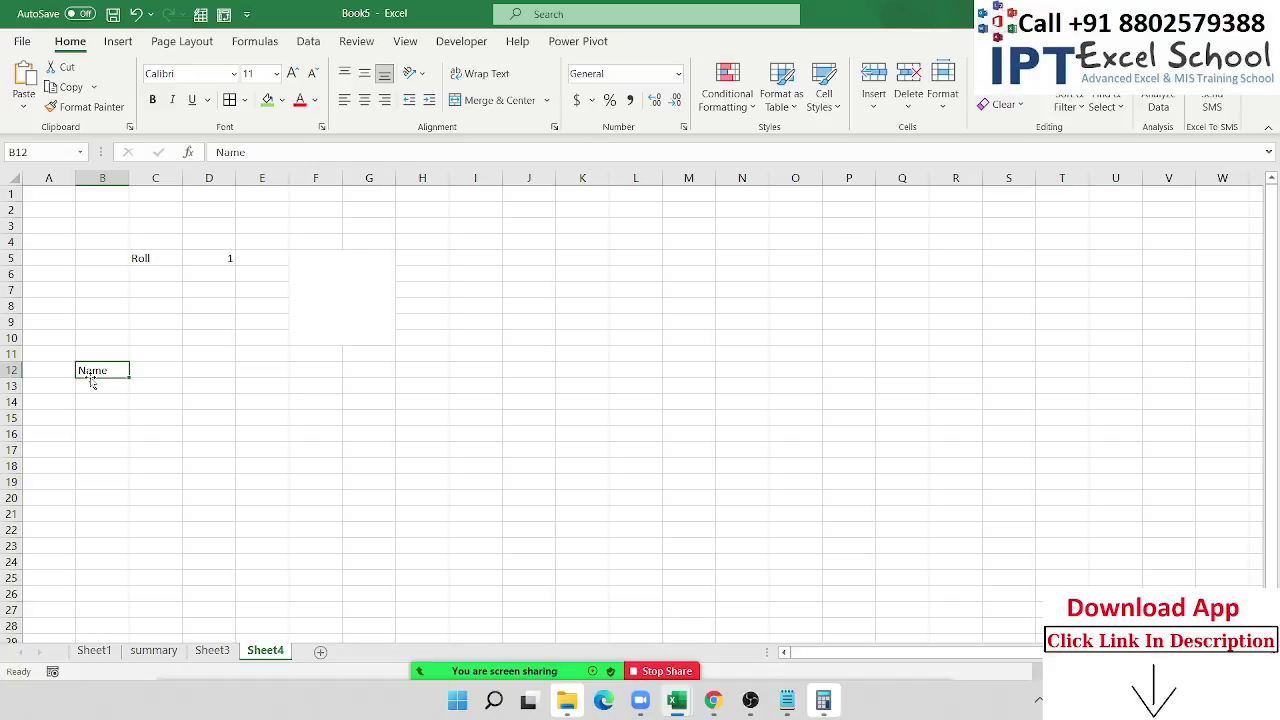
pyautogui.press('Delete')
pyautogui.press('Up')
pyautogui.press('Up')
pyautogui.press('Up')
pyautogui.press('Up')
pyautogui.press('Up')
pyautogui.press('Up')
pyautogui.press('Right')
pyautogui.press('Right')
pyautogui.press('Down')
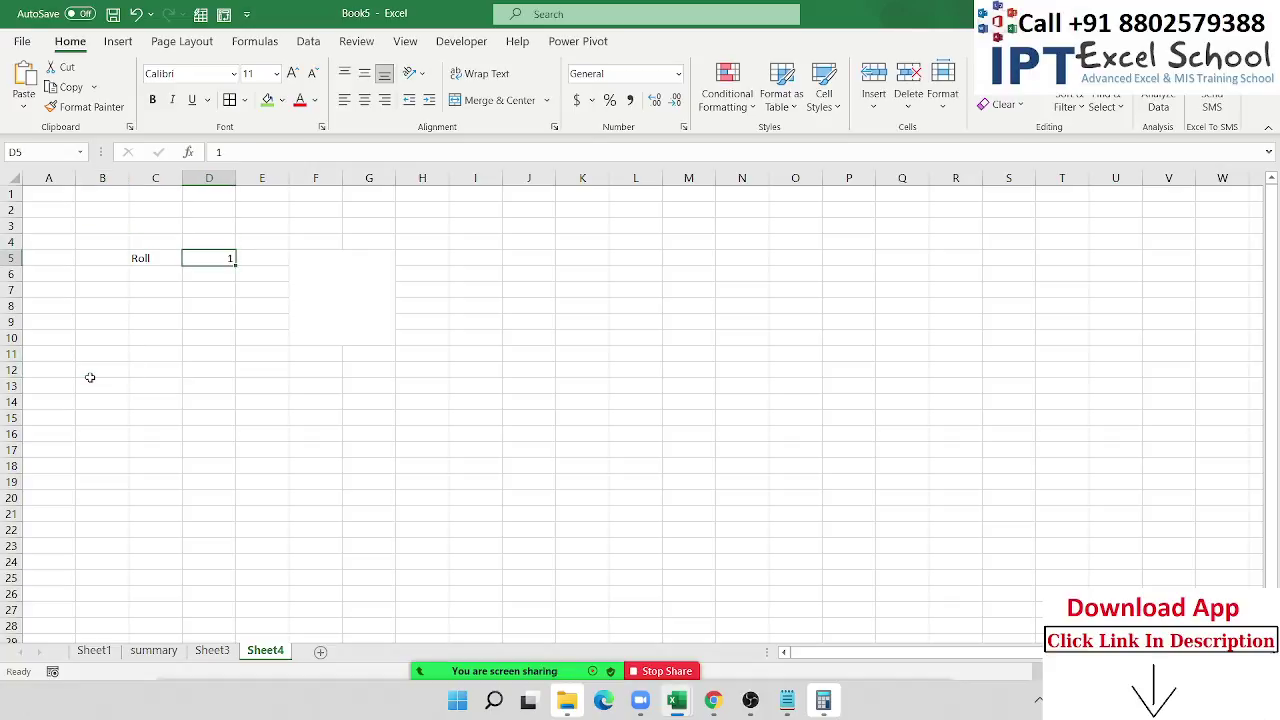
pyautogui.click(145, 652)
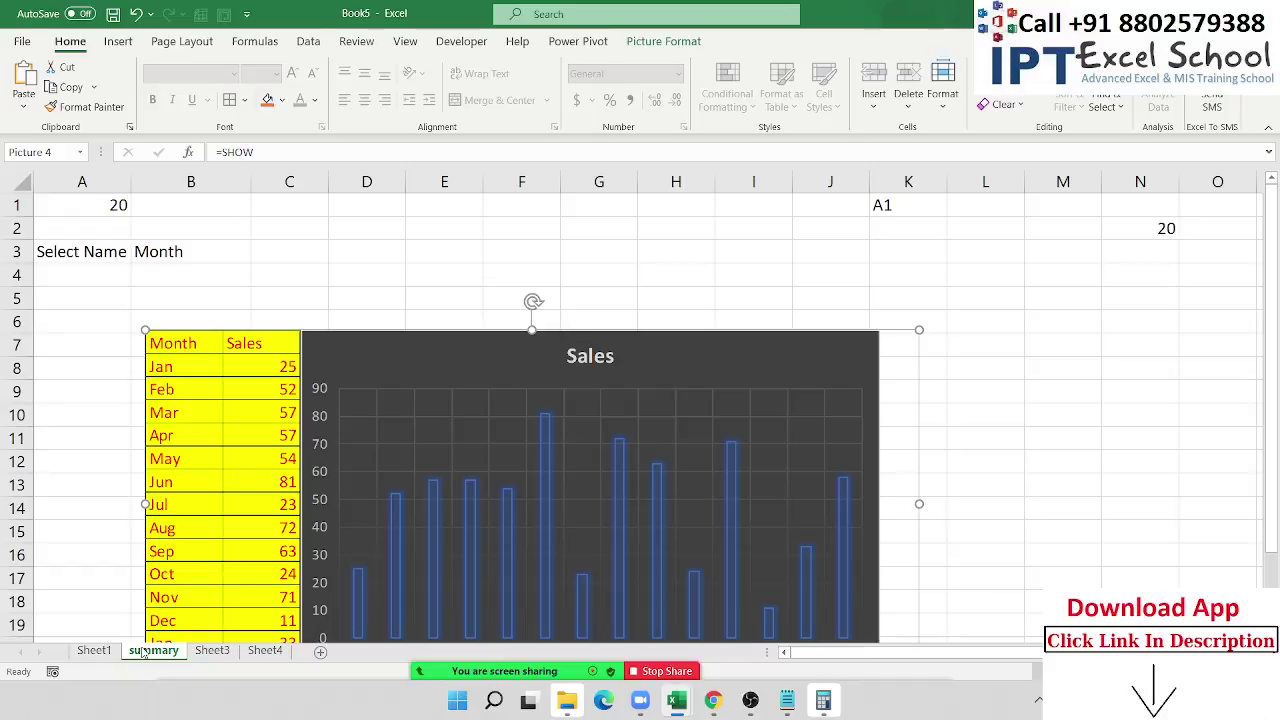
pyautogui.click(212, 650)
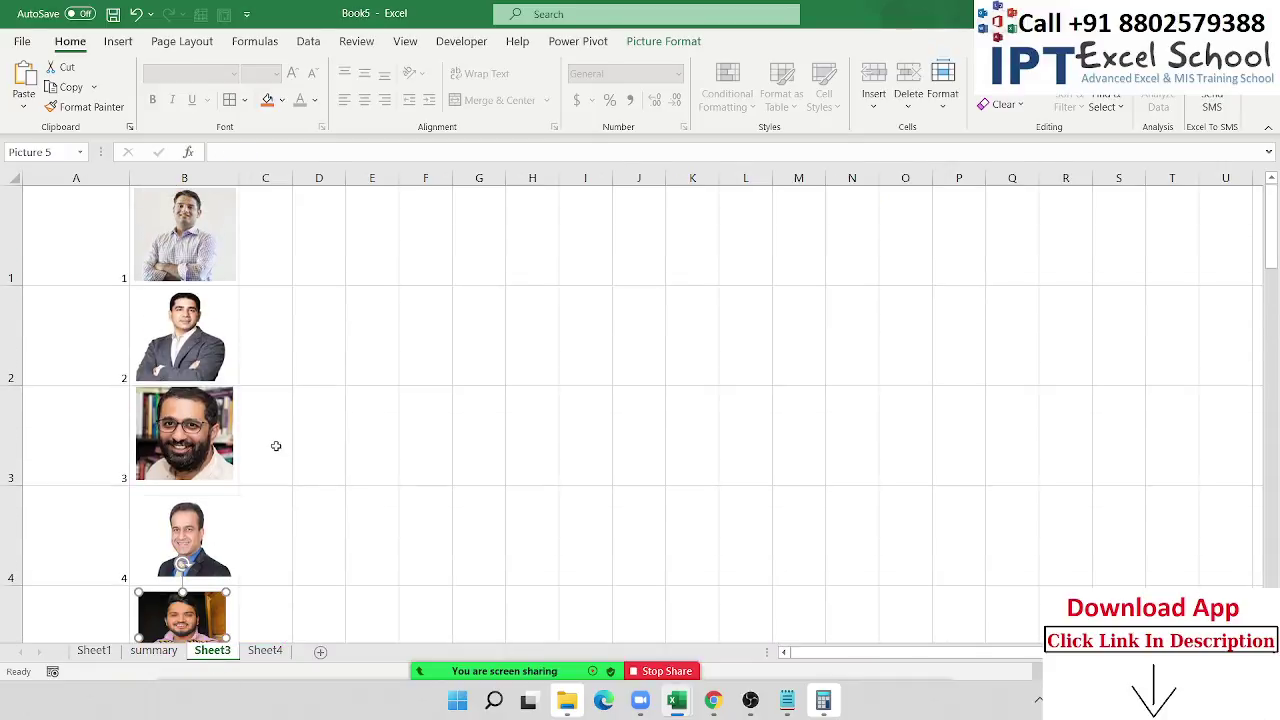
pyautogui.scroll(-3, 290, 454)
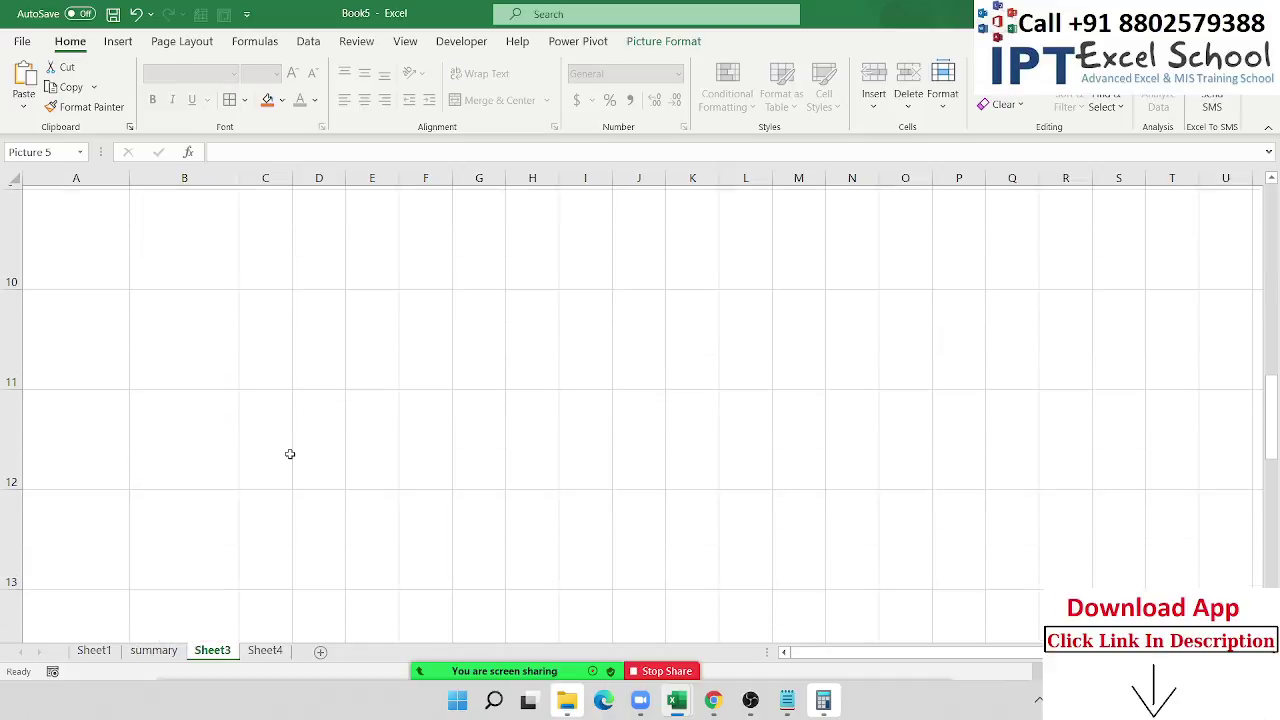
pyautogui.scroll(3, 290, 454)
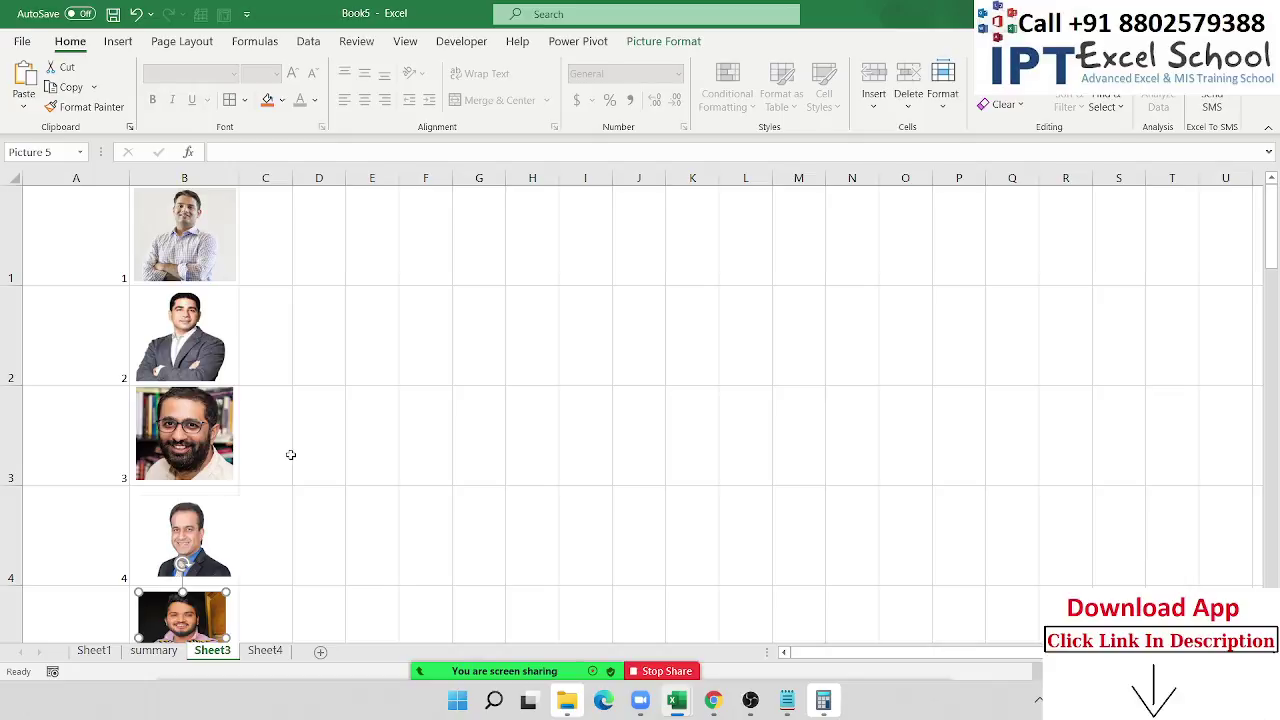
pyautogui.click(440, 492)
pyautogui.scroll(-1, 400, 548)
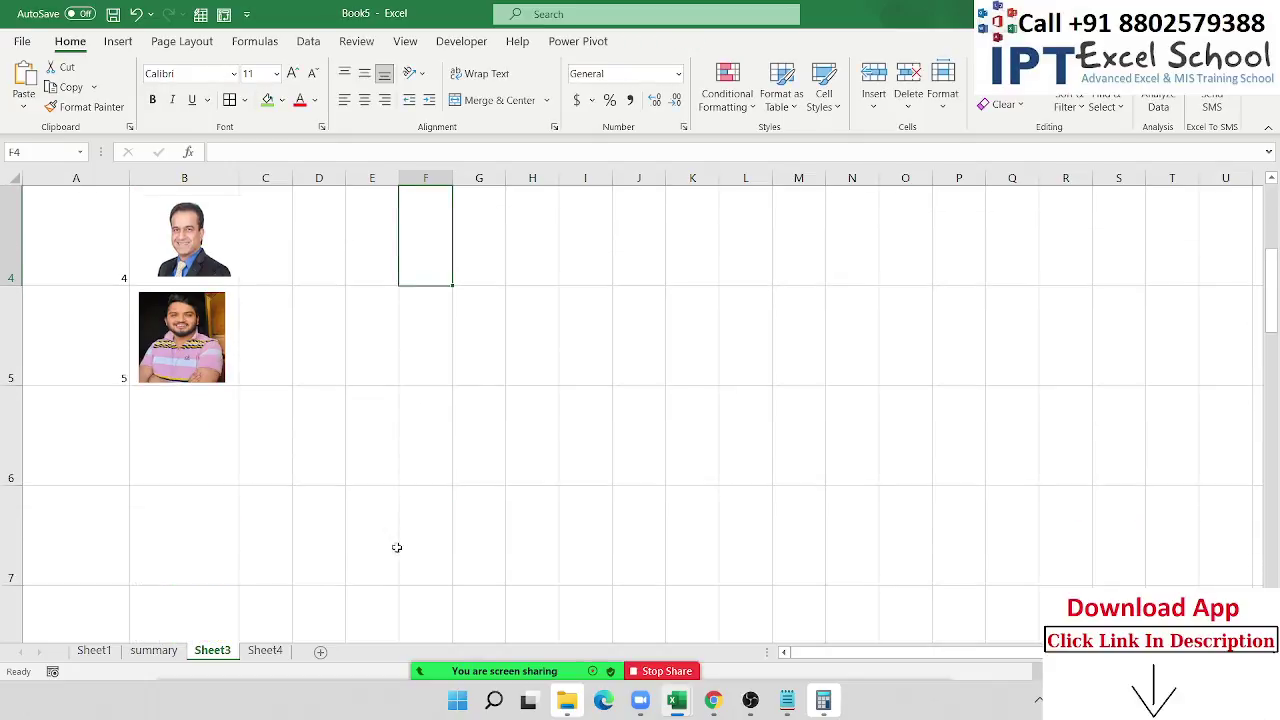
pyautogui.click(266, 651)
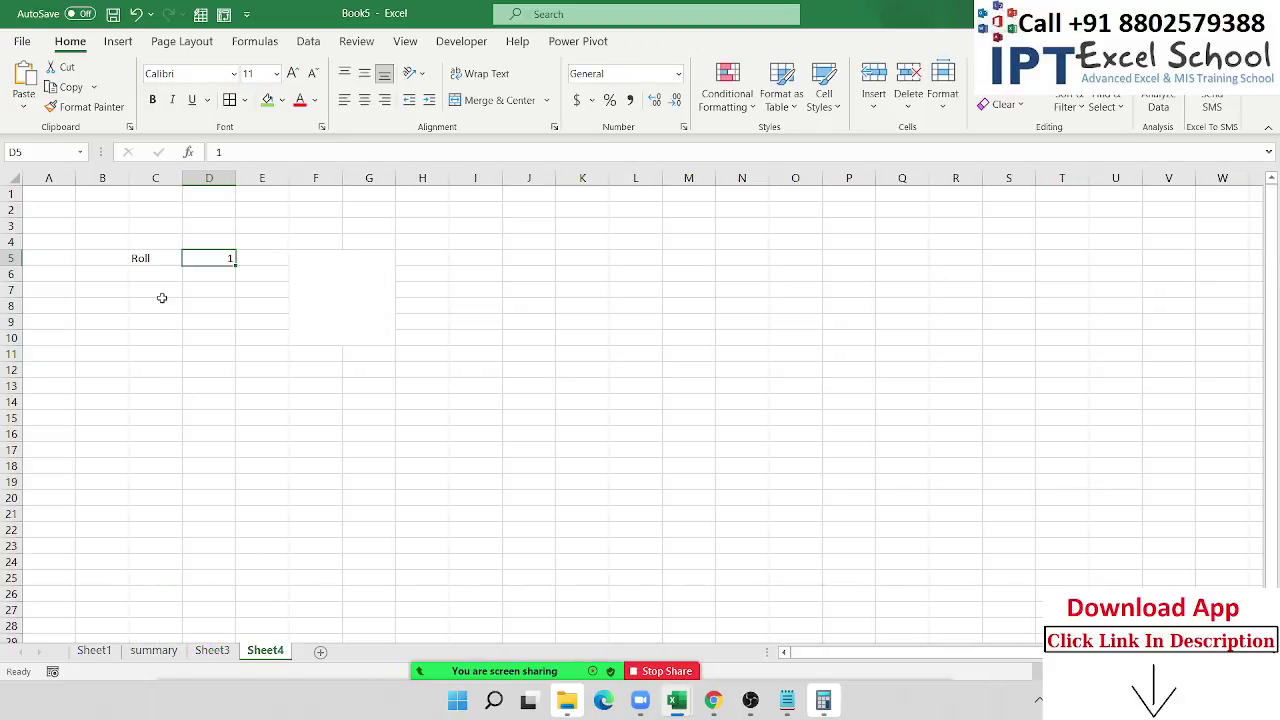
pyautogui.click(199, 280)
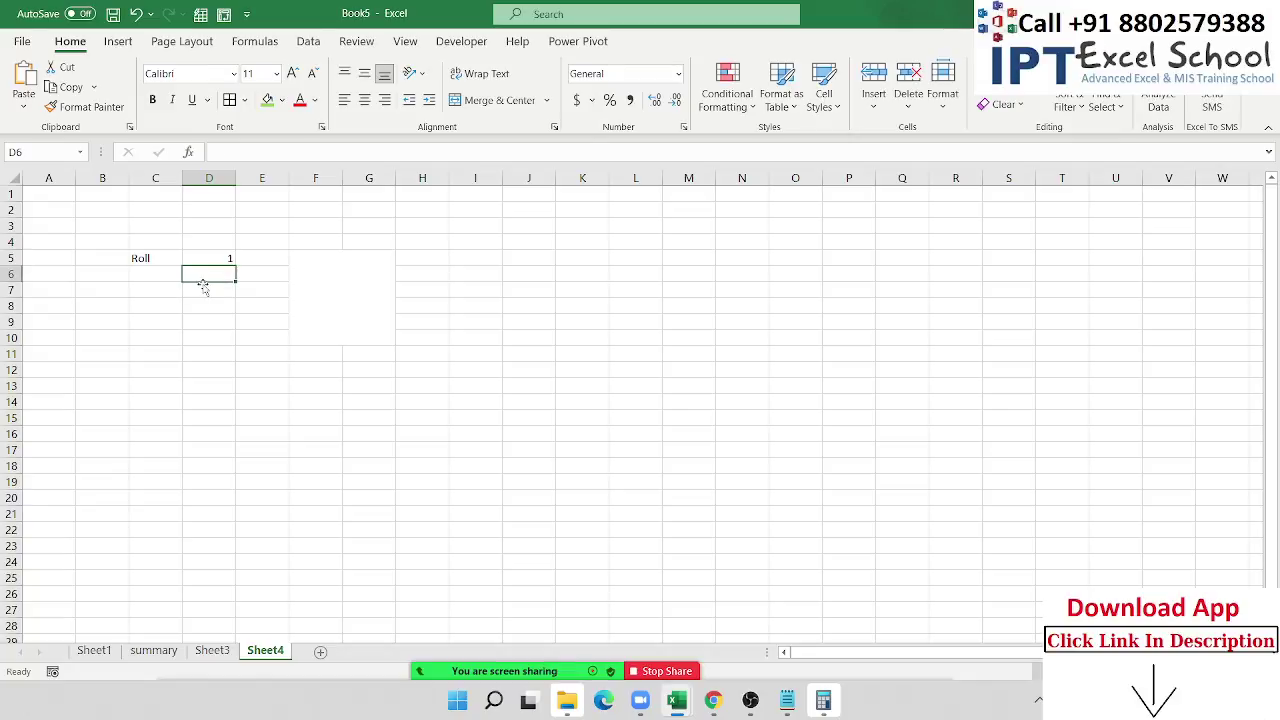
pyautogui.write('=mat')
pyautogui.press('Tab')
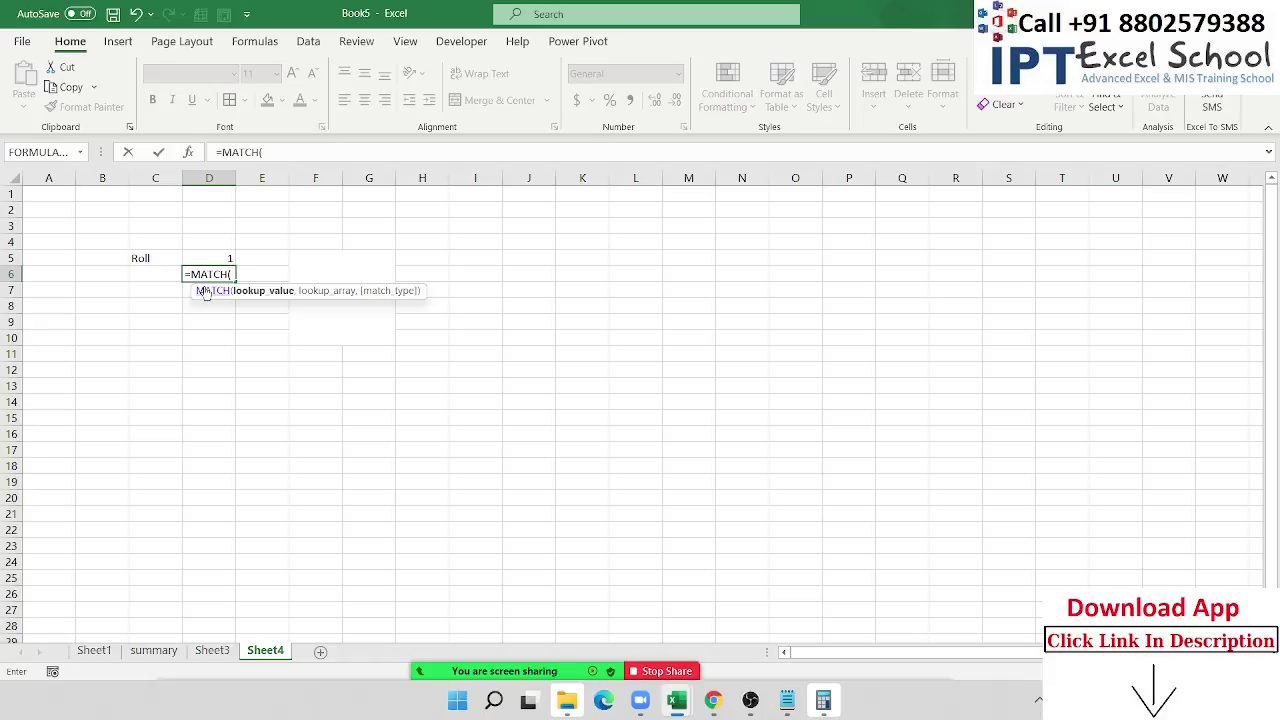
pyautogui.press('Escape')
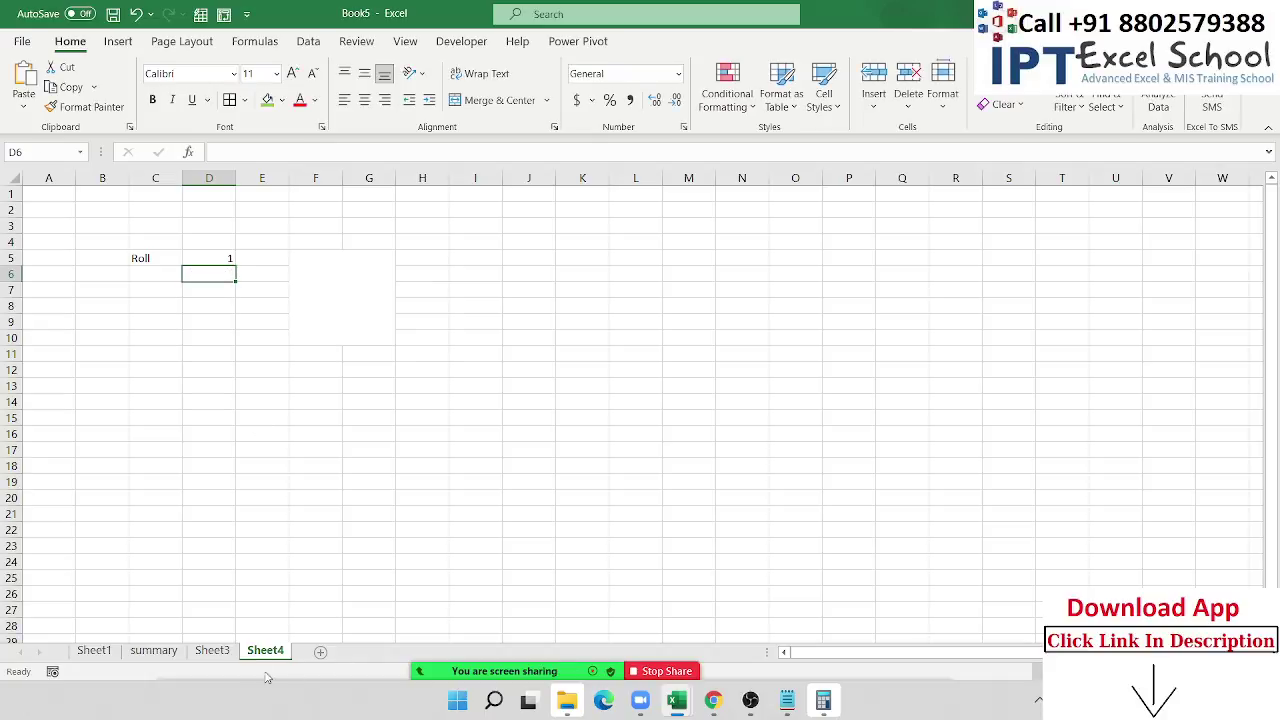
pyautogui.click(226, 652)
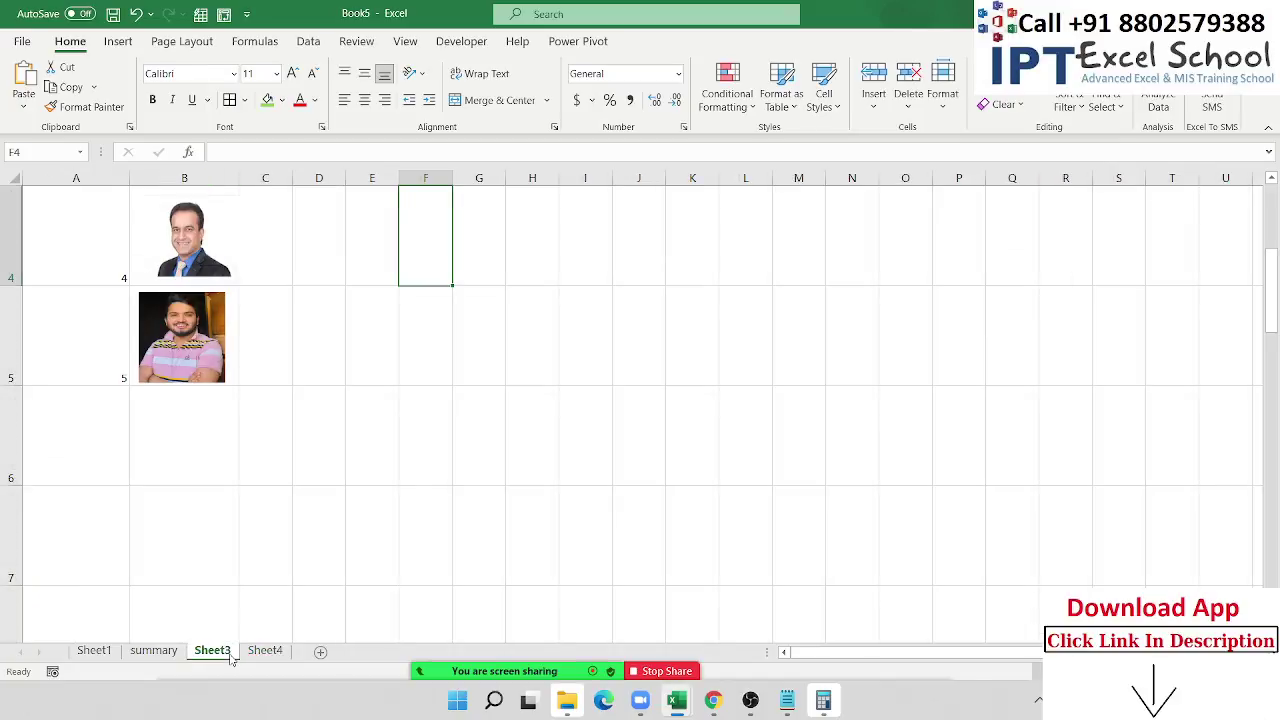
pyautogui.click(118, 372)
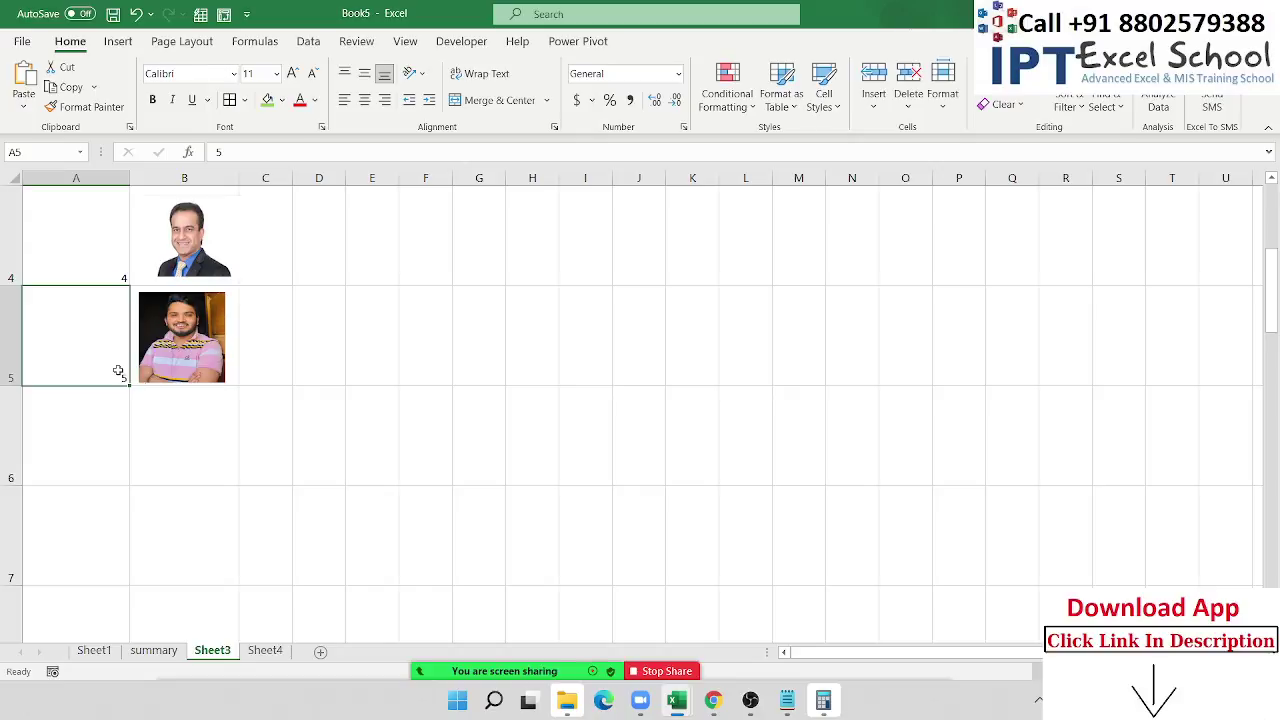
pyautogui.click(265, 650)
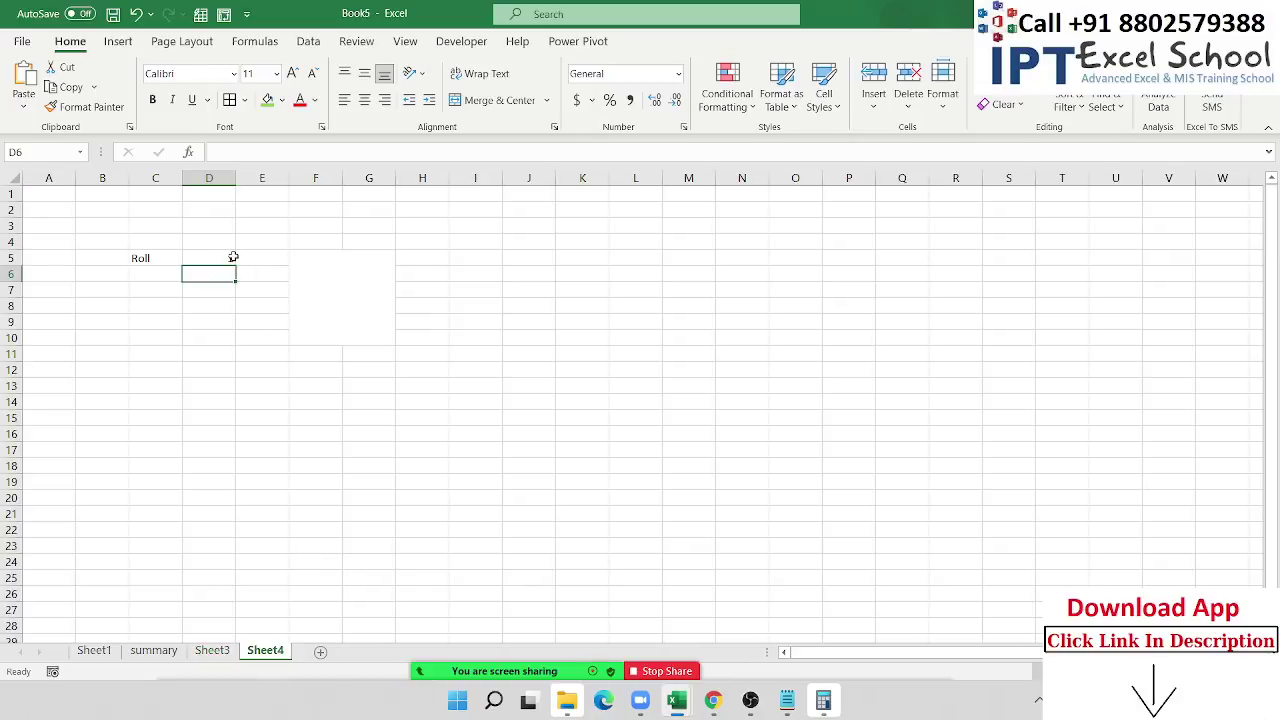
pyautogui.click(233, 257)
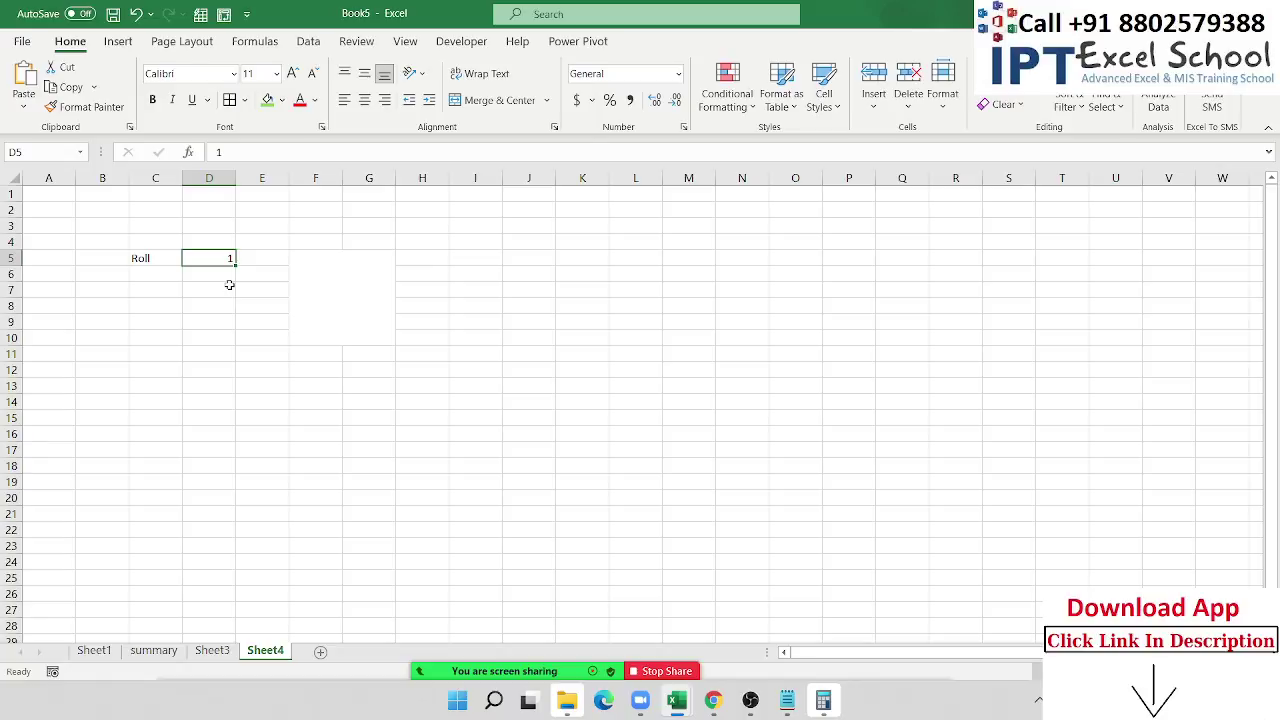
# Step: Try roll numbers 2 and 3 in D5 on Sheet4, then settle on roll 1
pyautogui.press('Right')
pyautogui.press('Up')
pyautogui.press('Left')
pyautogui.press('Down')
pyautogui.write('2')
pyautogui.press('Return')
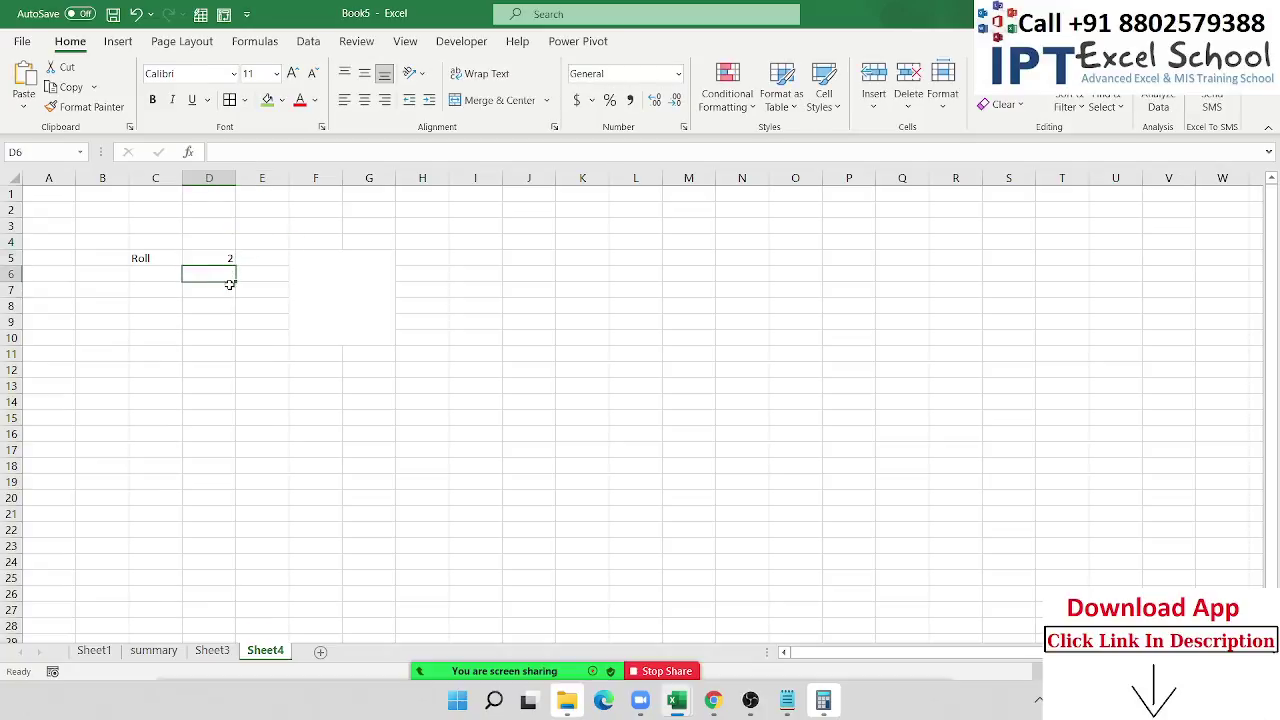
pyautogui.press('Up')
pyautogui.write('3')
pyautogui.press('Return')
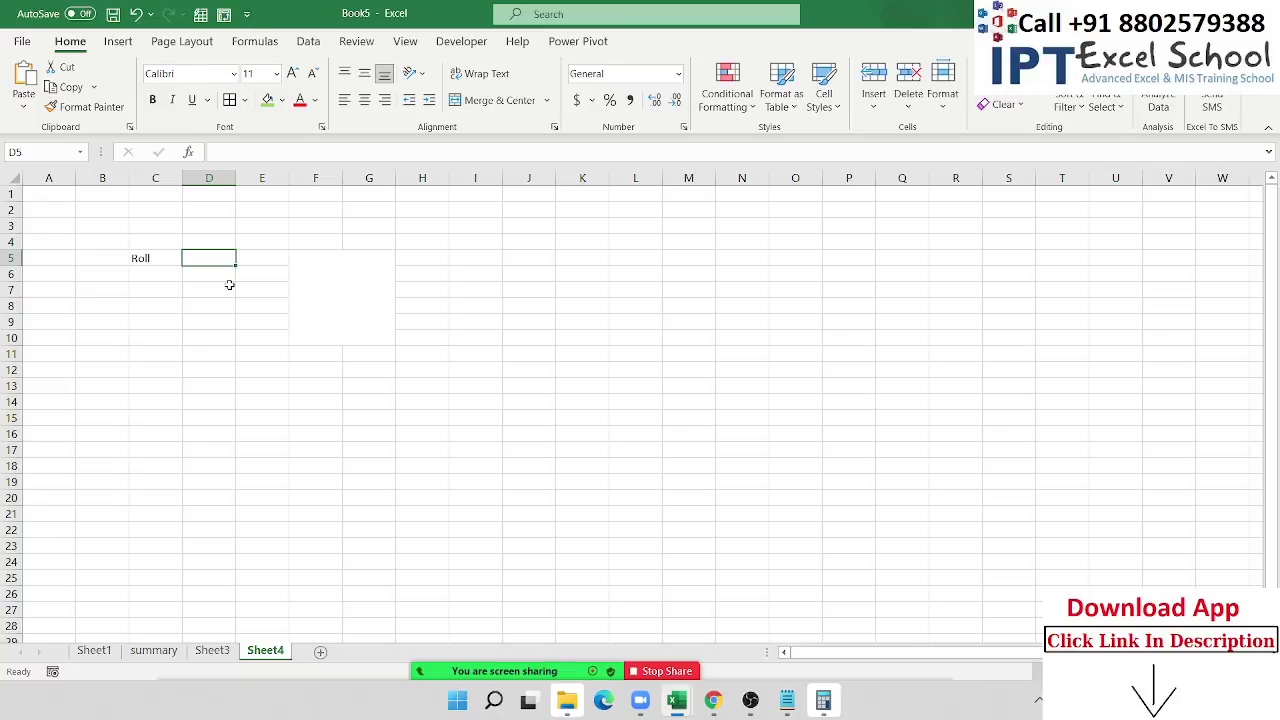
pyautogui.write('1')
pyautogui.press('Return')
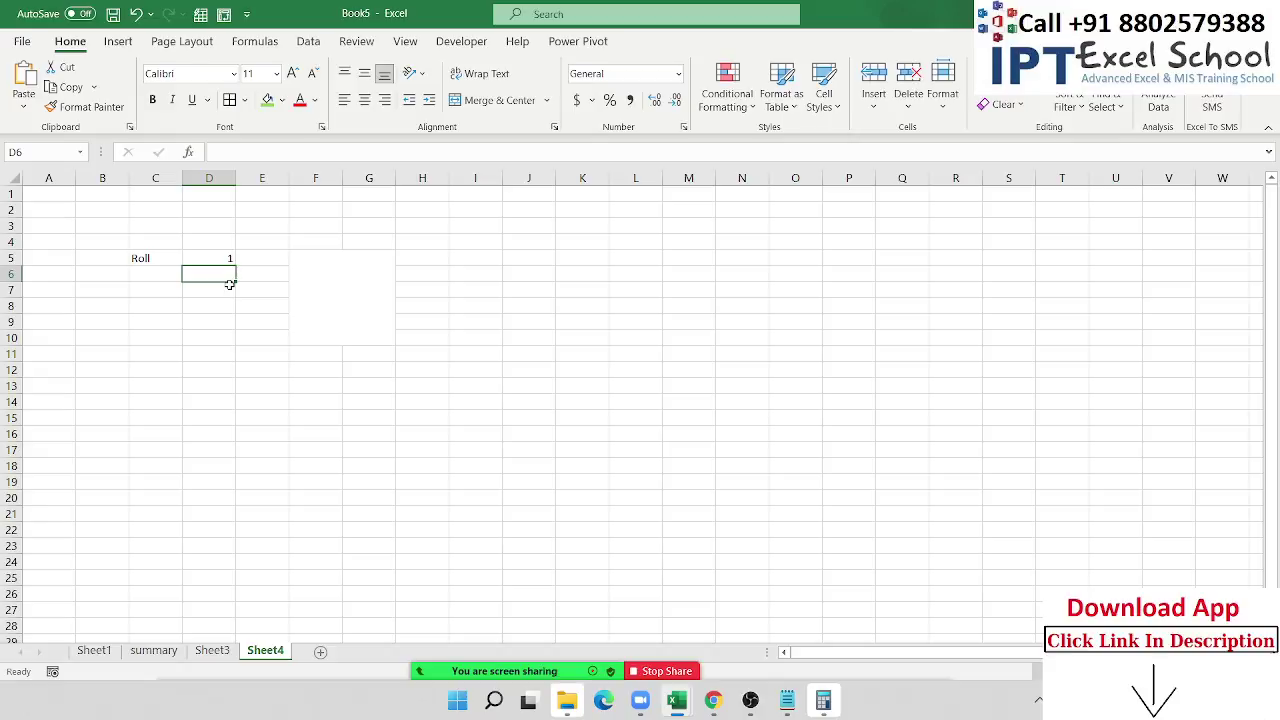
# Step: Enter =MATCH(D5,Sheet3!A:A,0) in D6, which returns 1
pyautogui.write('=mat')
pyautogui.press('Tab')
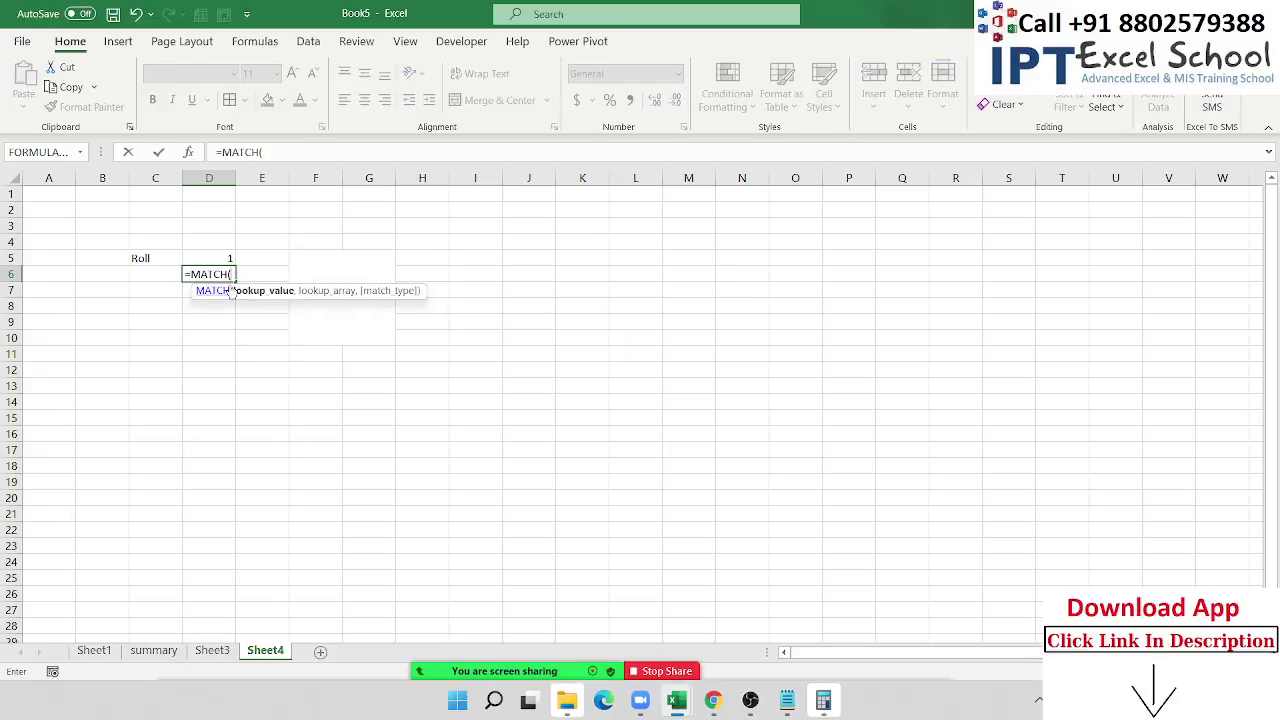
pyautogui.click(226, 258)
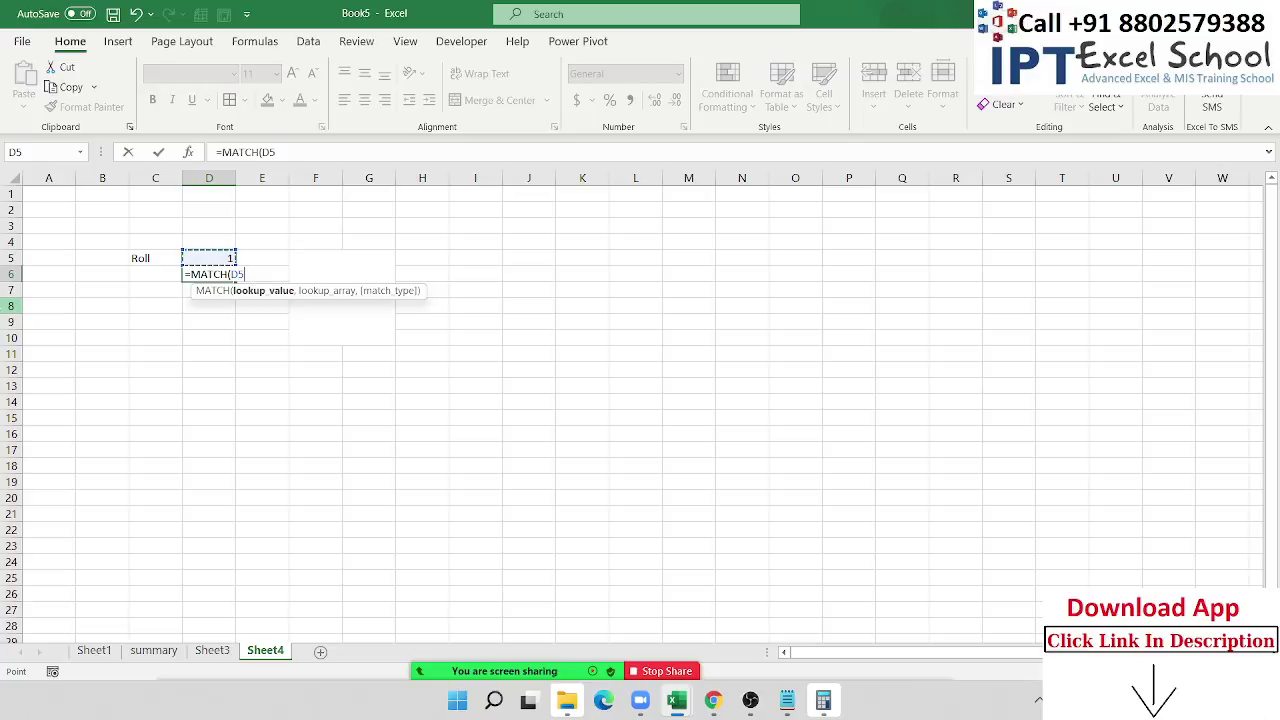
pyautogui.write(',')
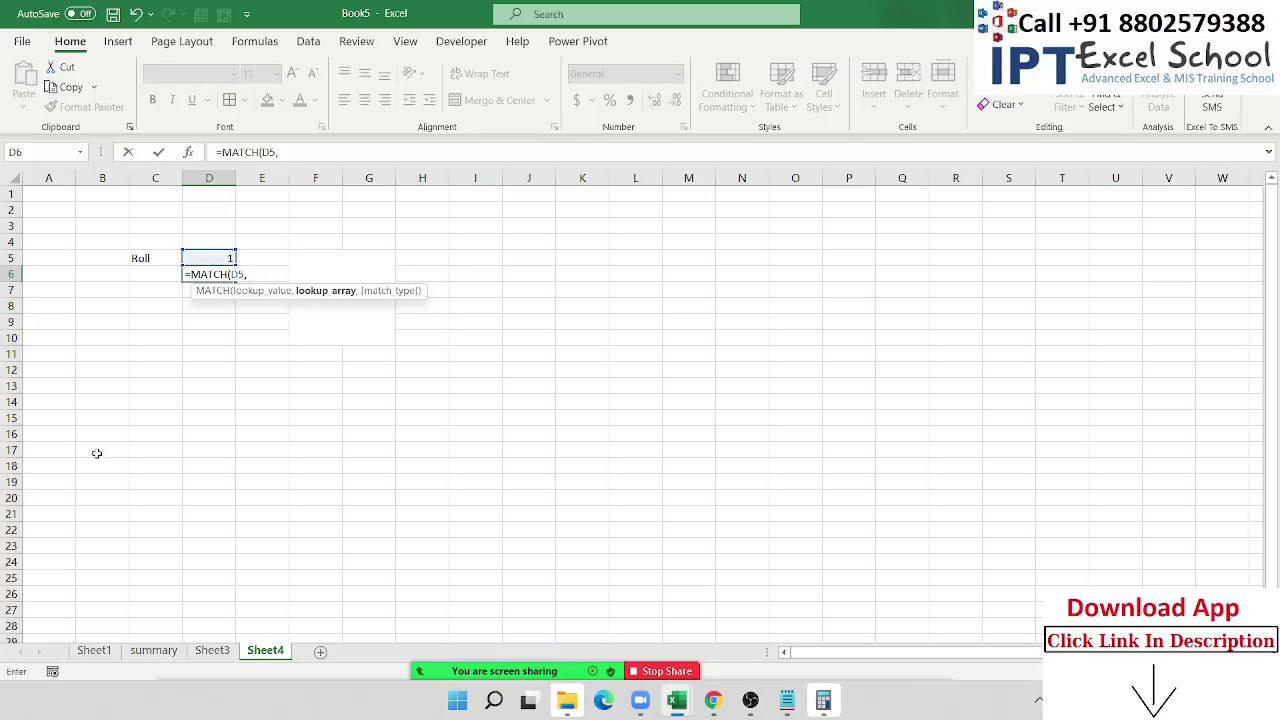
pyautogui.click(226, 652)
pyautogui.click(92, 180)
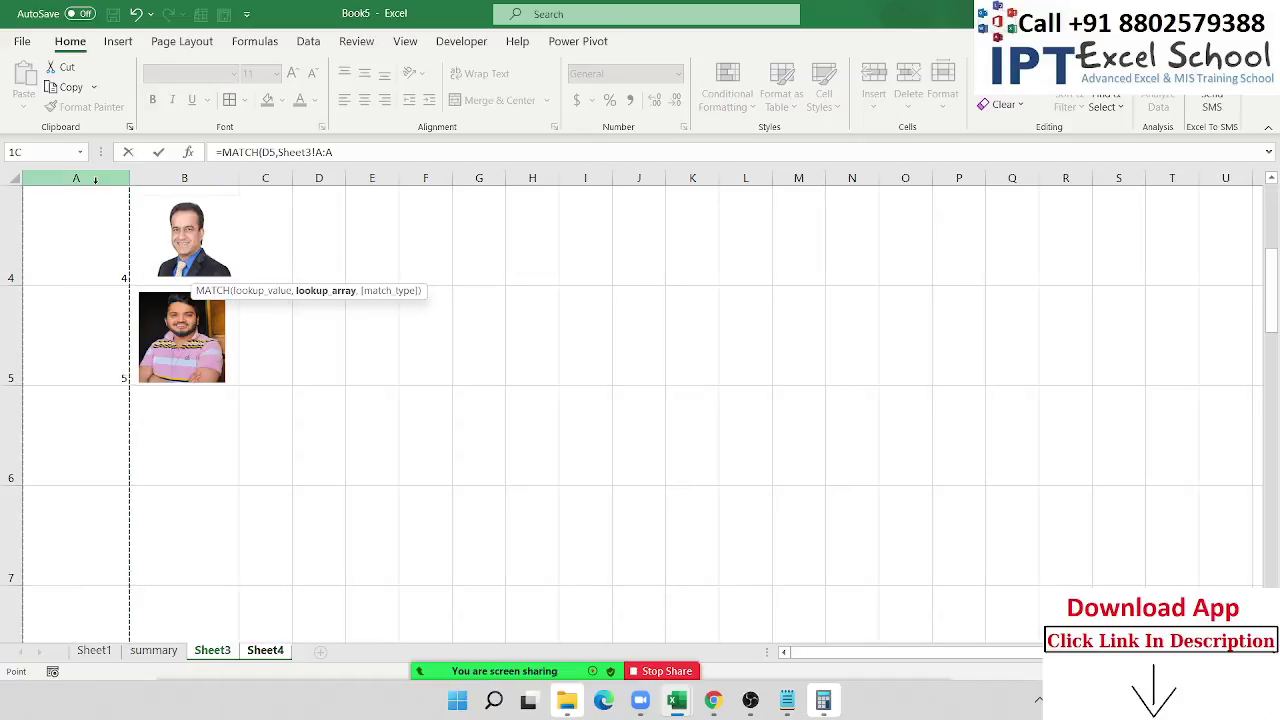
pyautogui.scroll(2, 106, 360)
pyautogui.scroll(1, 106, 360)
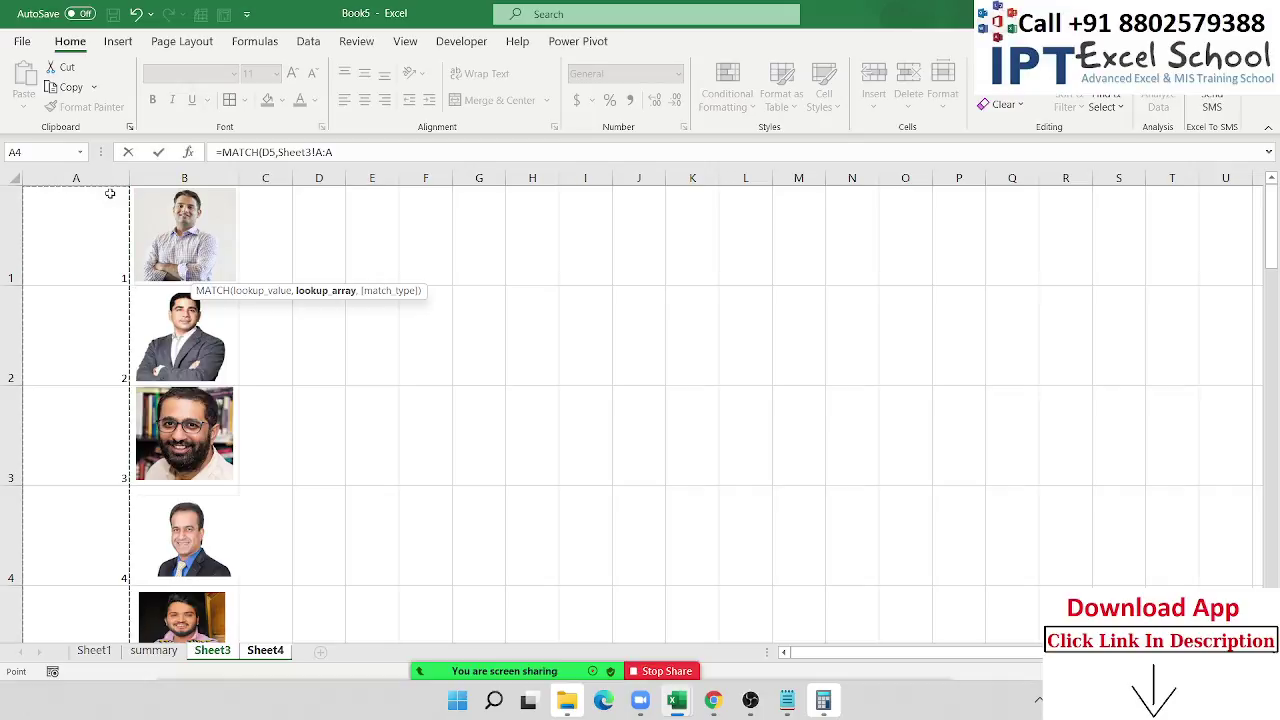
pyautogui.write(',0')
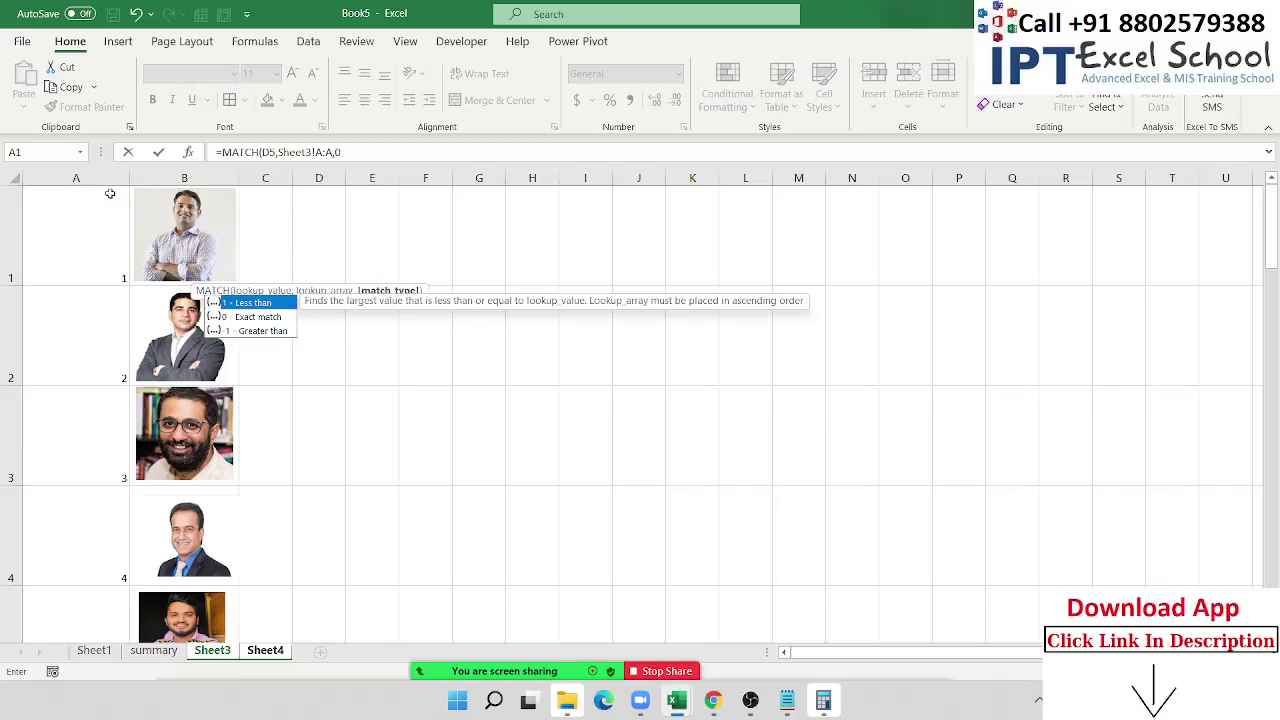
pyautogui.press('Return')
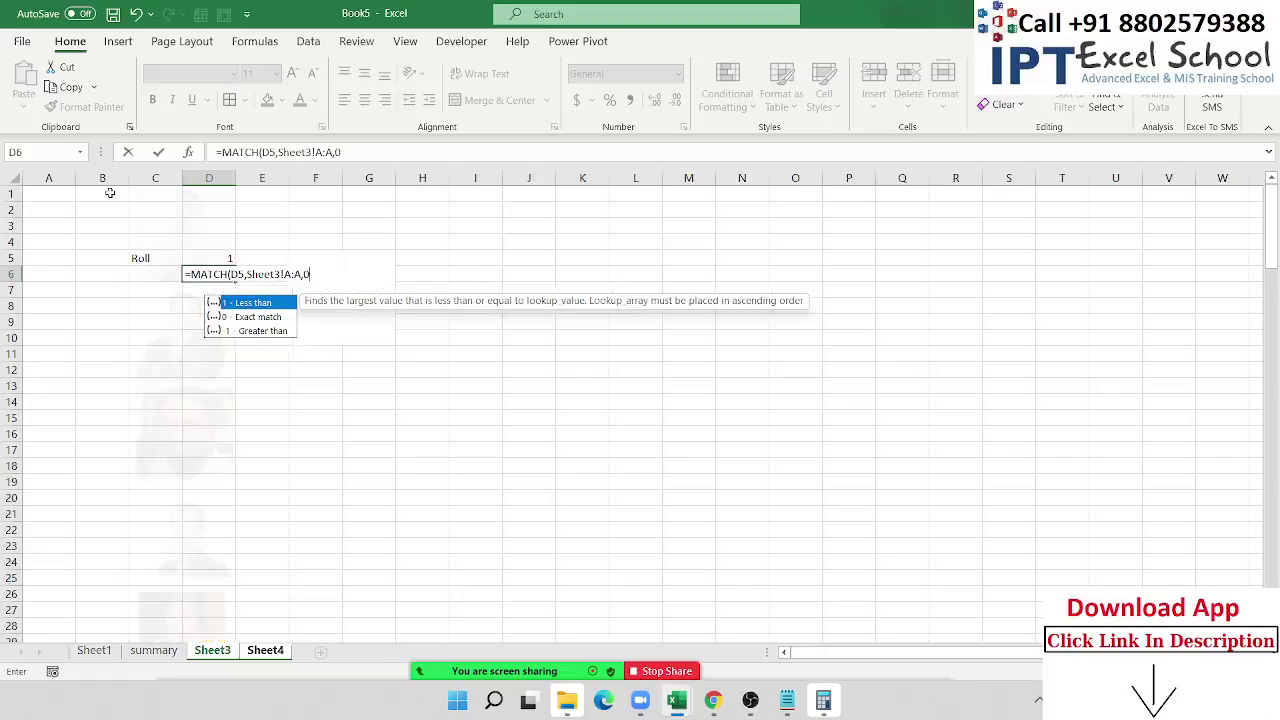
pyautogui.press('Up')
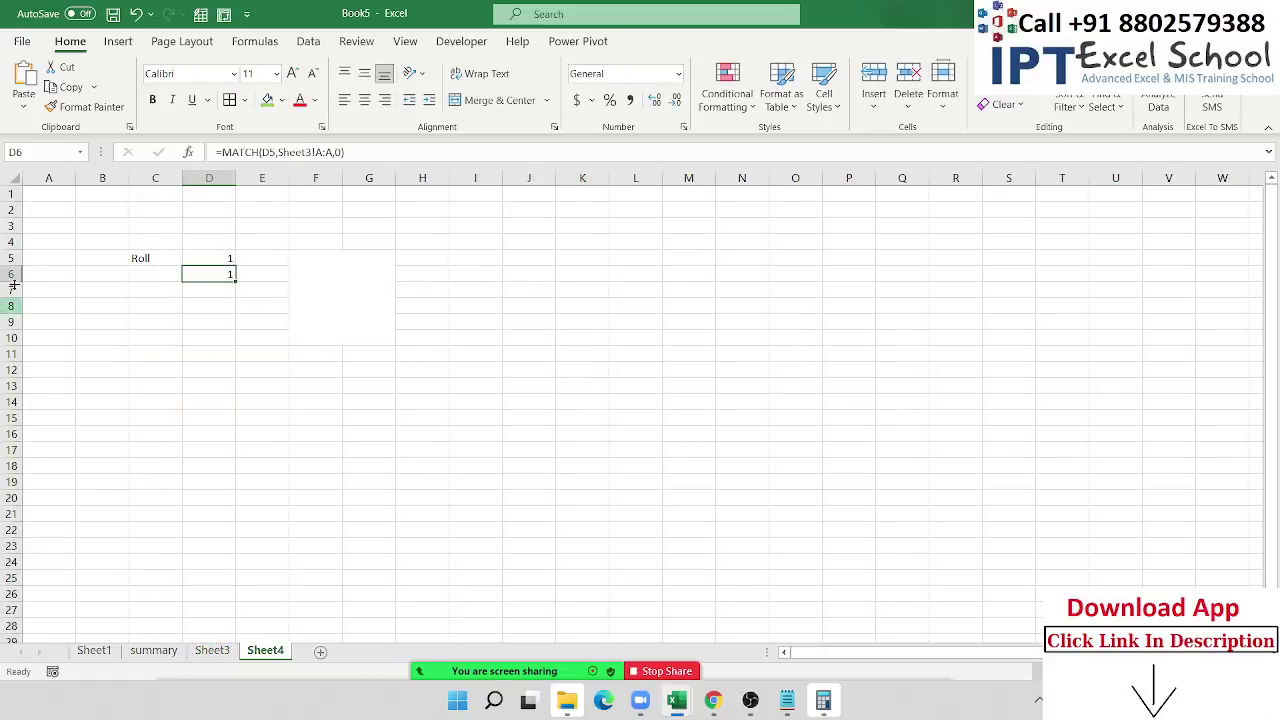
pyautogui.click(220, 651)
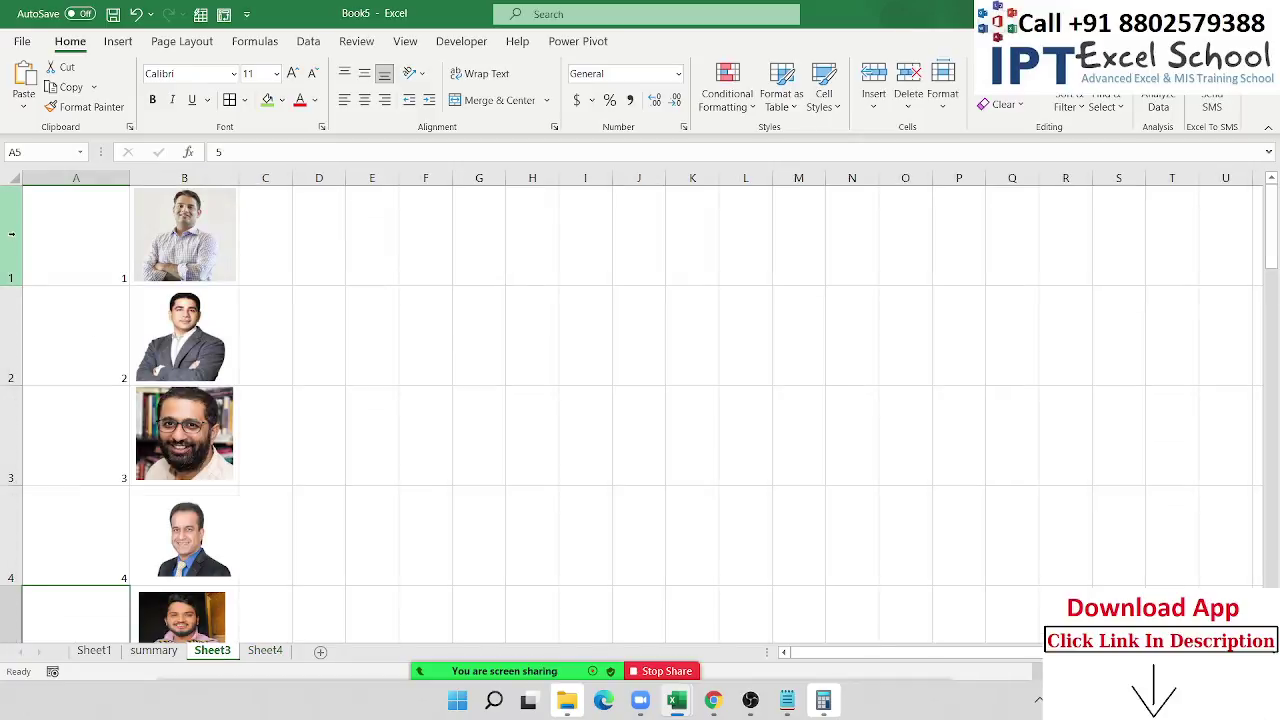
# Step: On Sheet3, enter 101 in A1 and =A1+1 in A2
pyautogui.doubleClick(73, 276)
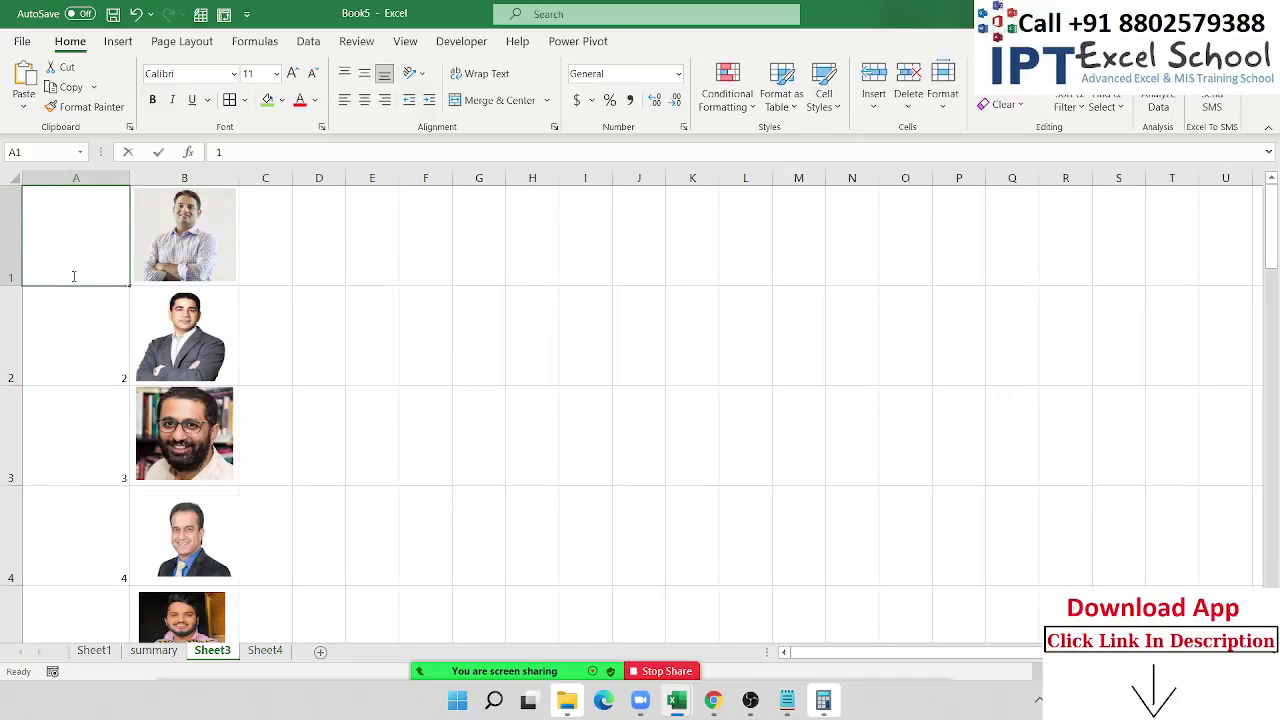
pyautogui.write('101')
pyautogui.press('Return')
pyautogui.write('=')
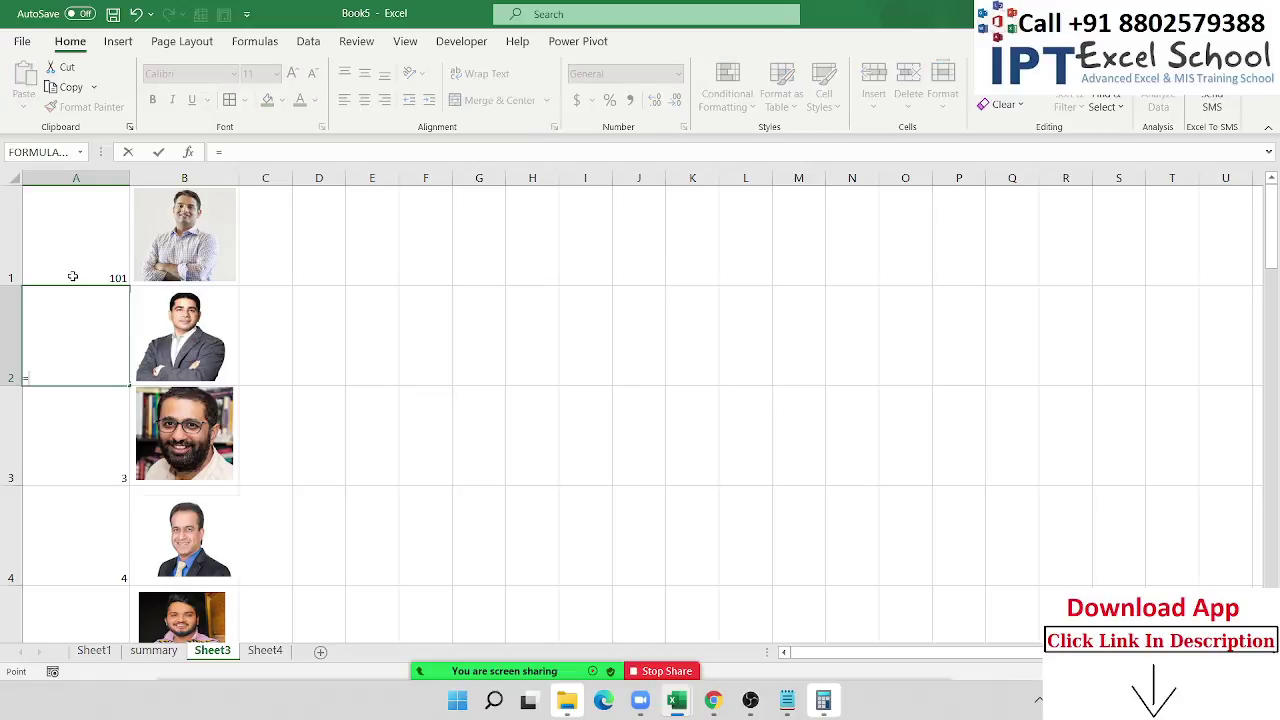
pyautogui.click(73, 276)
pyautogui.write('+1')
pyautogui.press('Return')
# Step: Fill the =A1+1 formula down to A5 so the rolls run 101 to 105
pyautogui.click(98, 352)
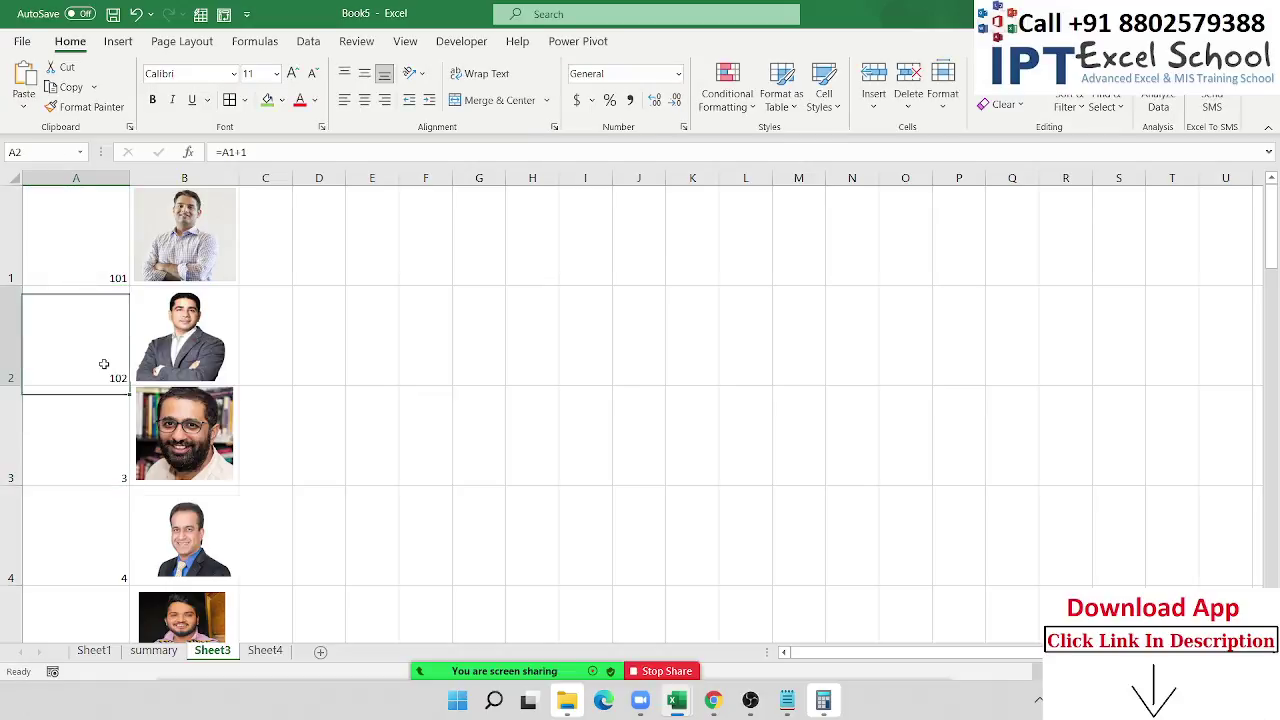
pyautogui.click(130, 392)
pyautogui.click(118, 378)
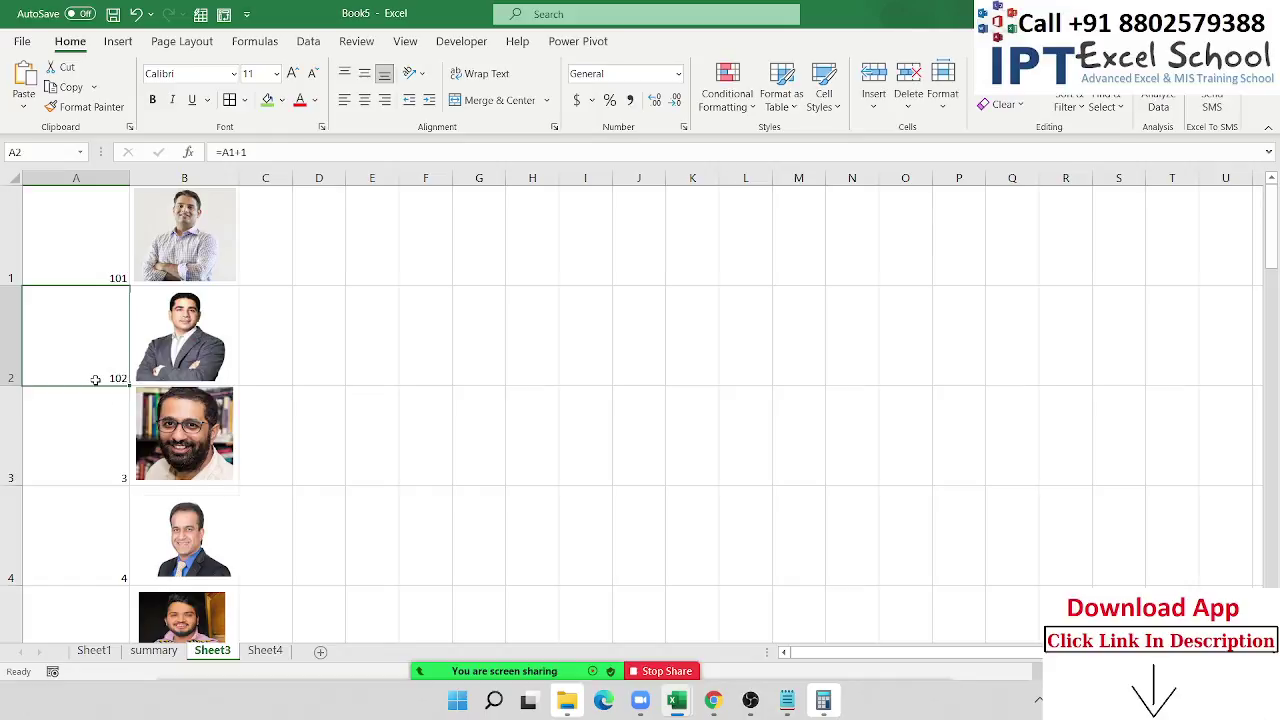
pyautogui.scroll(-2, 95, 449)
pyautogui.scroll(3, 95, 449)
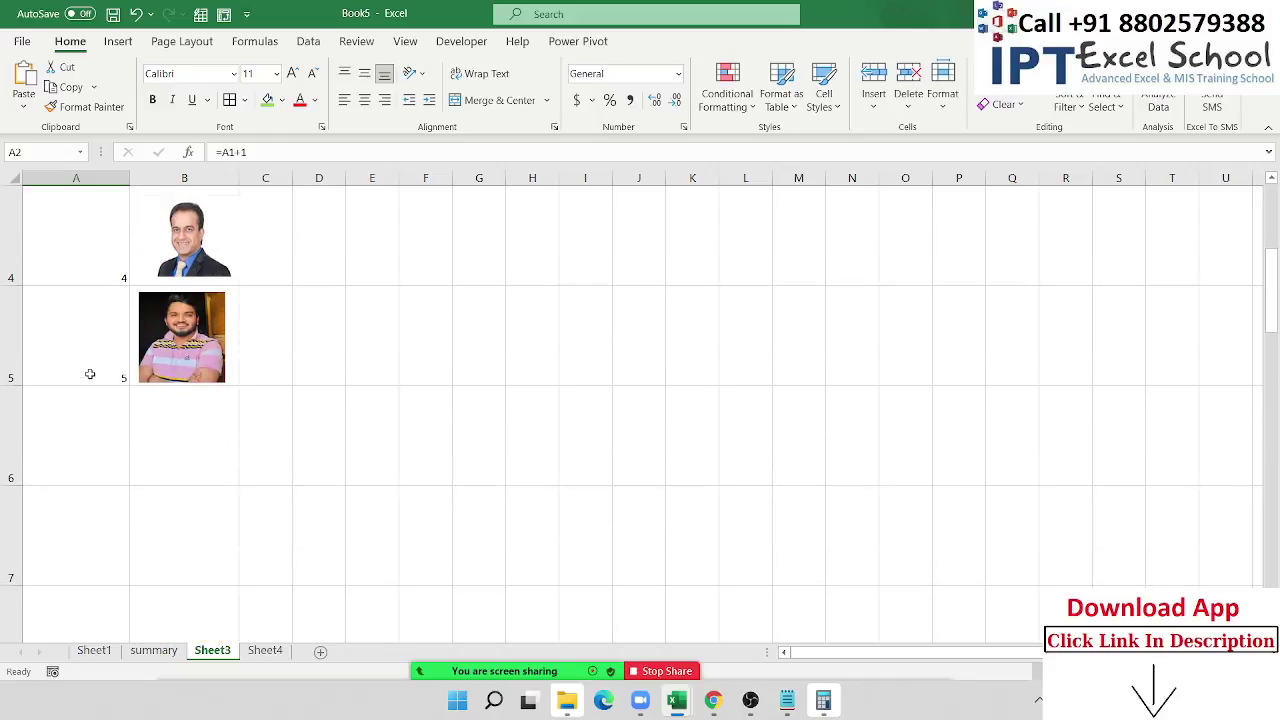
pyautogui.moveTo(95, 449); pyautogui.dragTo(89, 372)
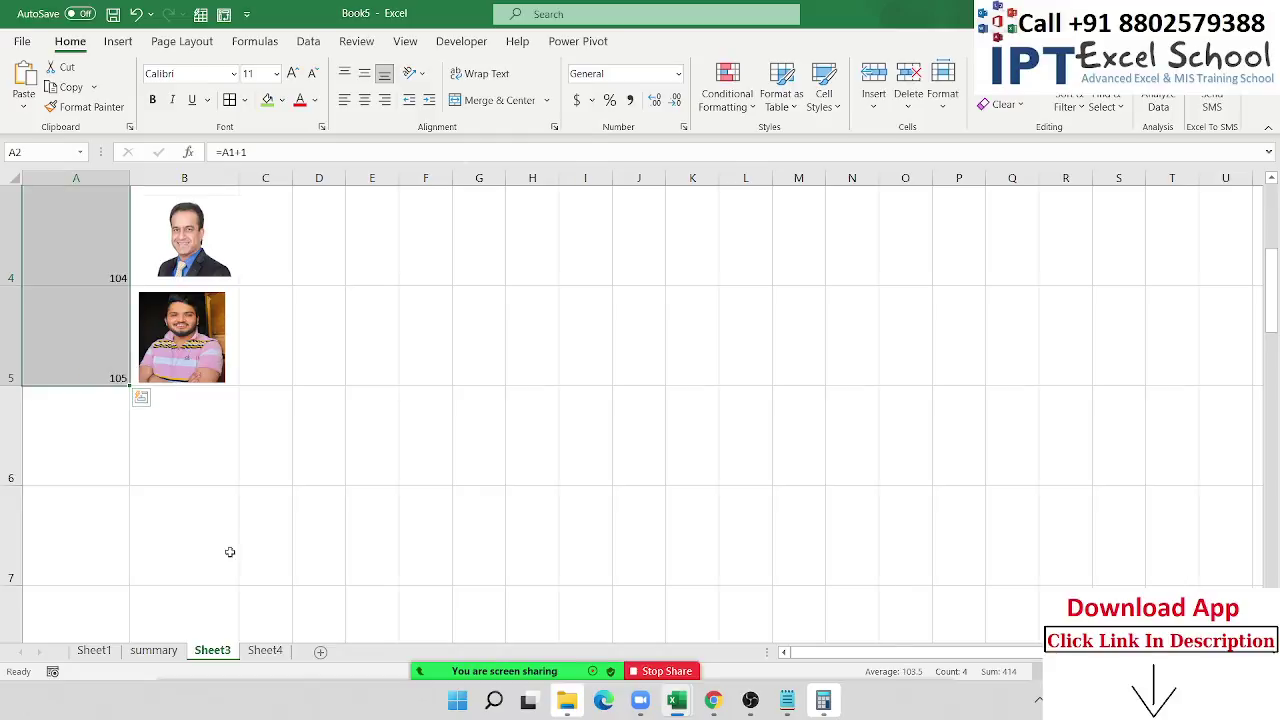
pyautogui.scroll(3, 338, 512)
# Step: Set Sheet4's D5 roll number to 105, then to 101, and compare with Sheet3
pyautogui.click(265, 650)
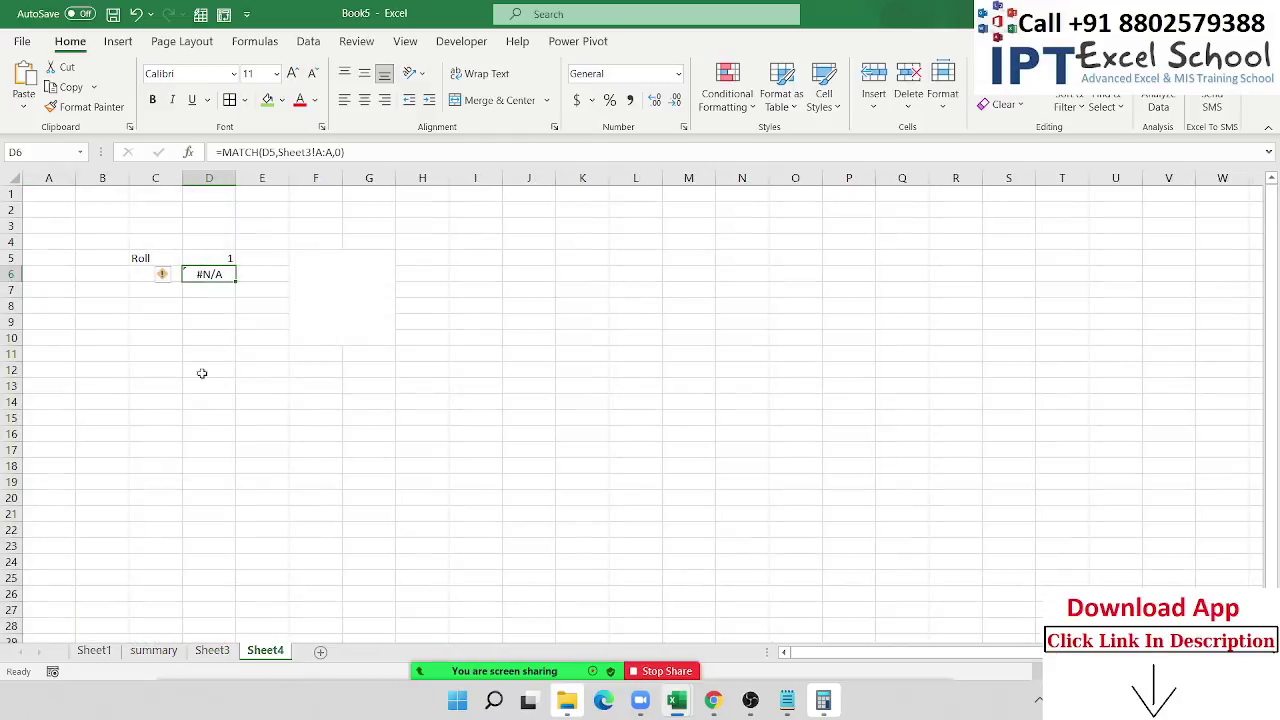
pyautogui.click(205, 257)
pyautogui.write('10')
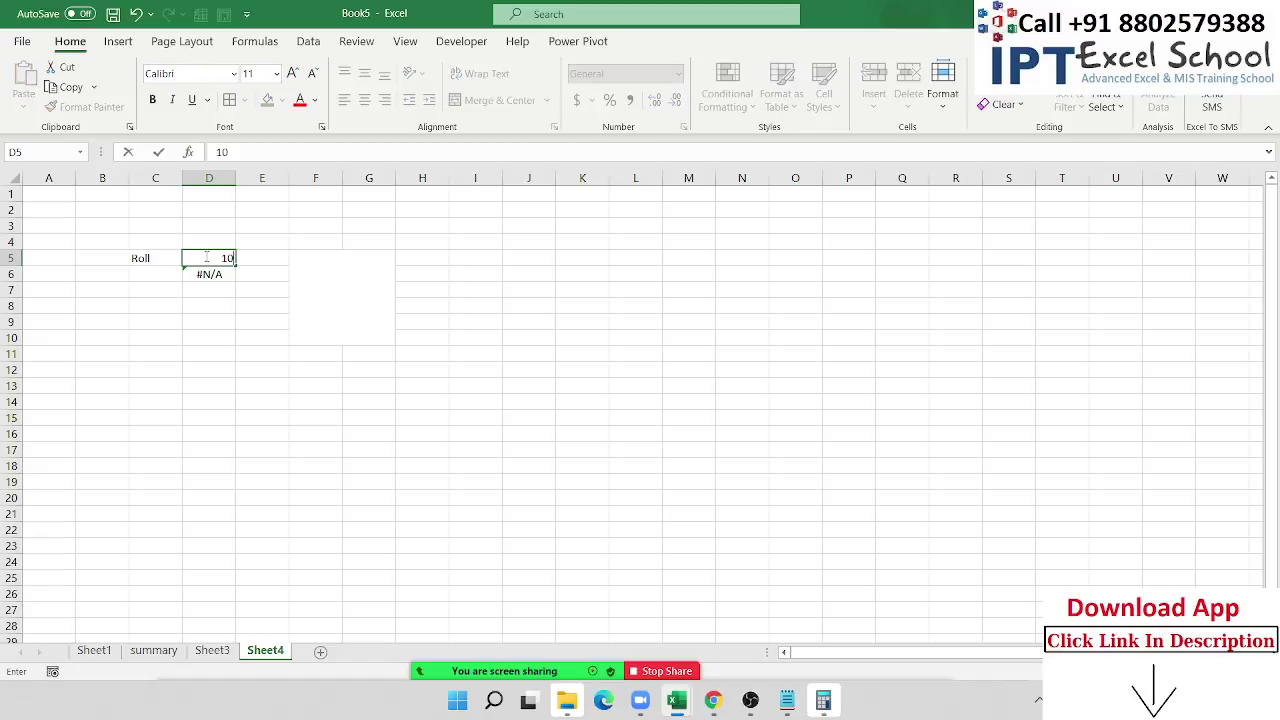
pyautogui.write('5')
pyautogui.press('Return')
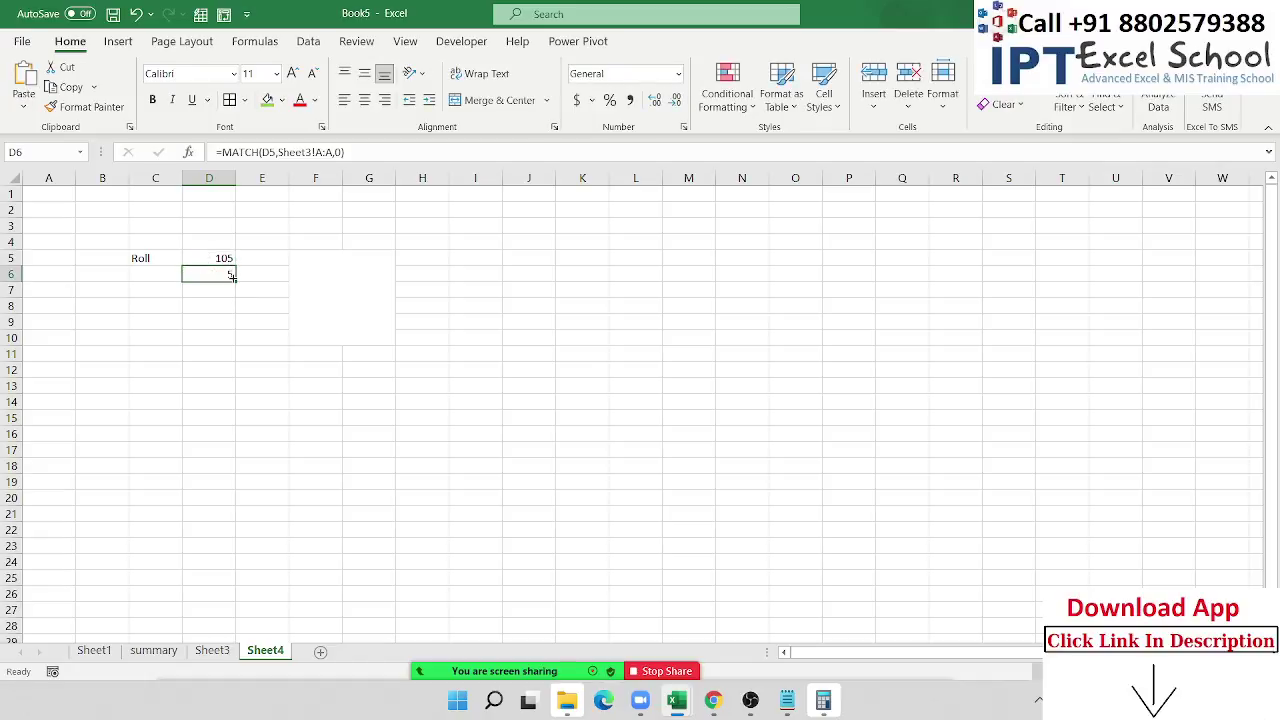
pyautogui.press('Up')
pyautogui.write('101')
pyautogui.press('Return')
pyautogui.click(226, 652)
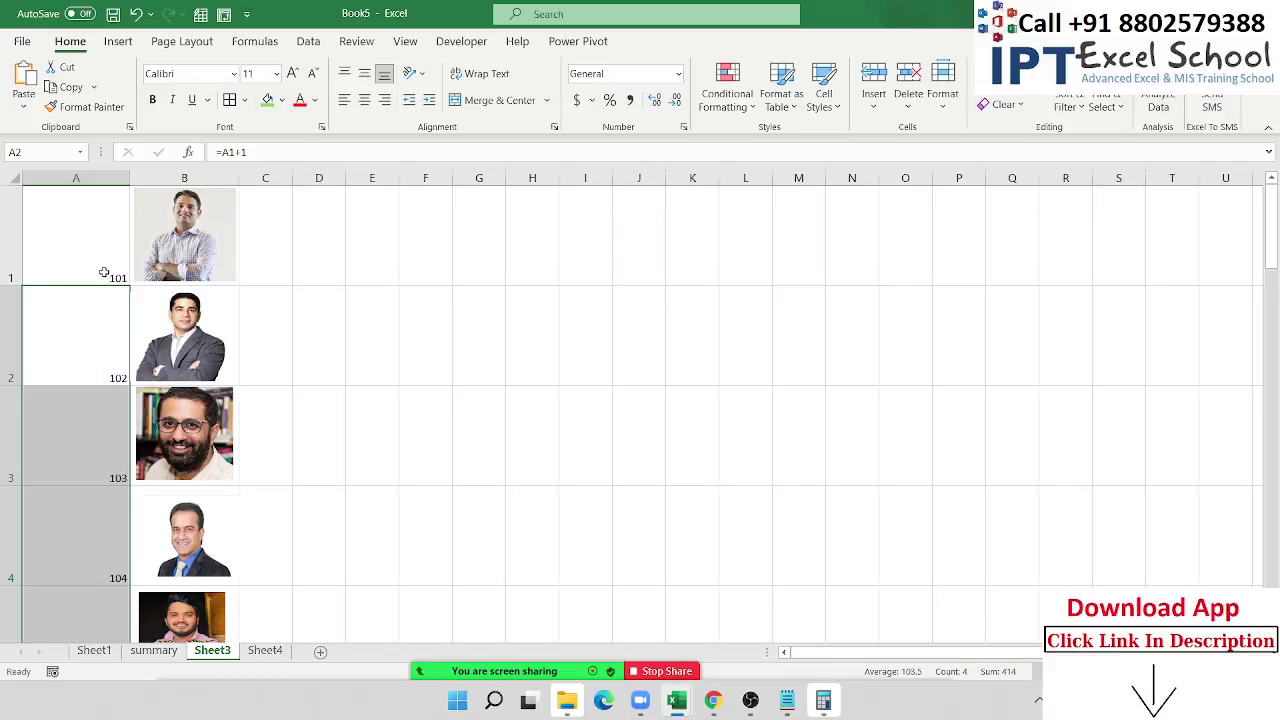
pyautogui.click(265, 651)
# Step: Enter a SUM of Sheet3 column A in I9 and inspect its reference
pyautogui.click(476, 322)
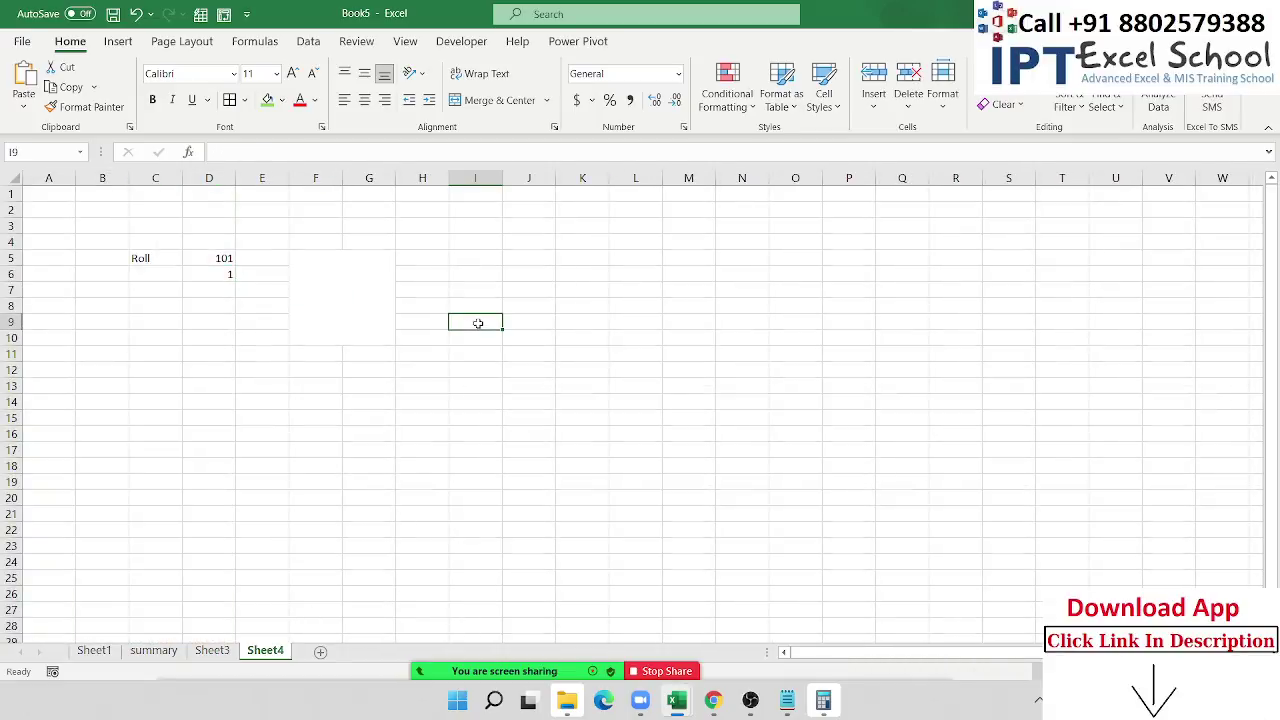
pyautogui.write('=sum')
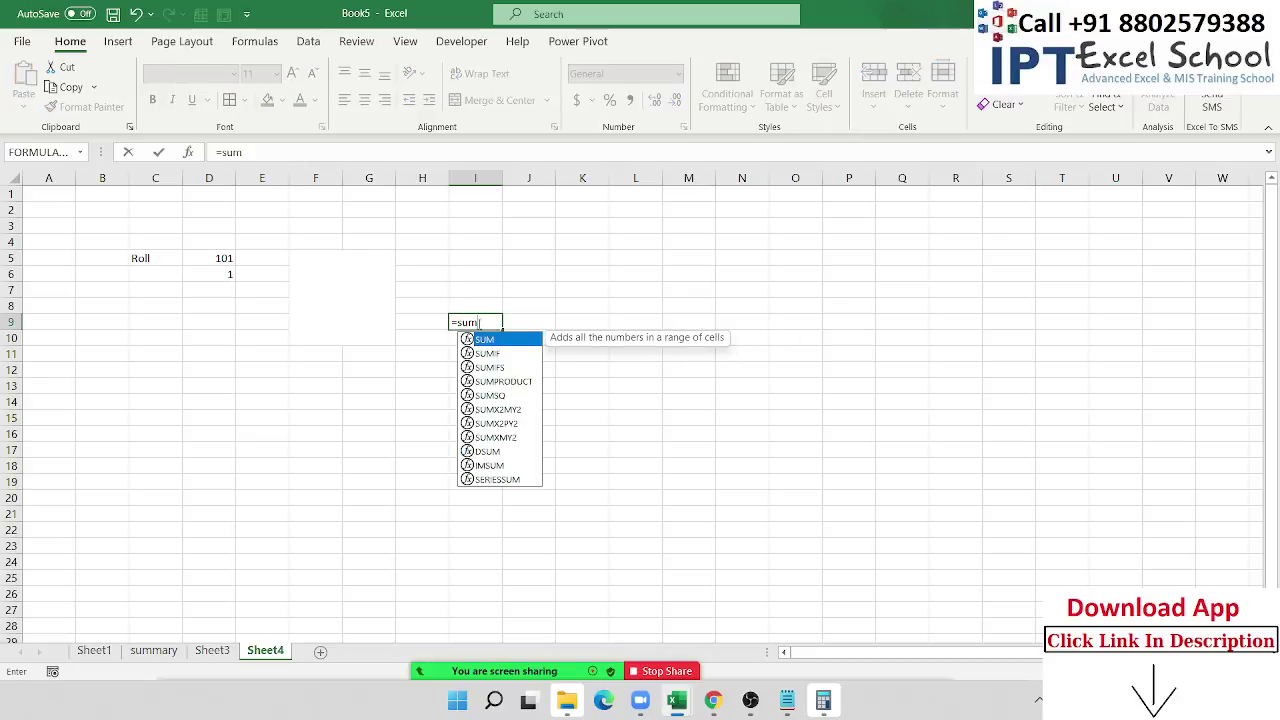
pyautogui.press('Tab')
pyautogui.click(212, 651)
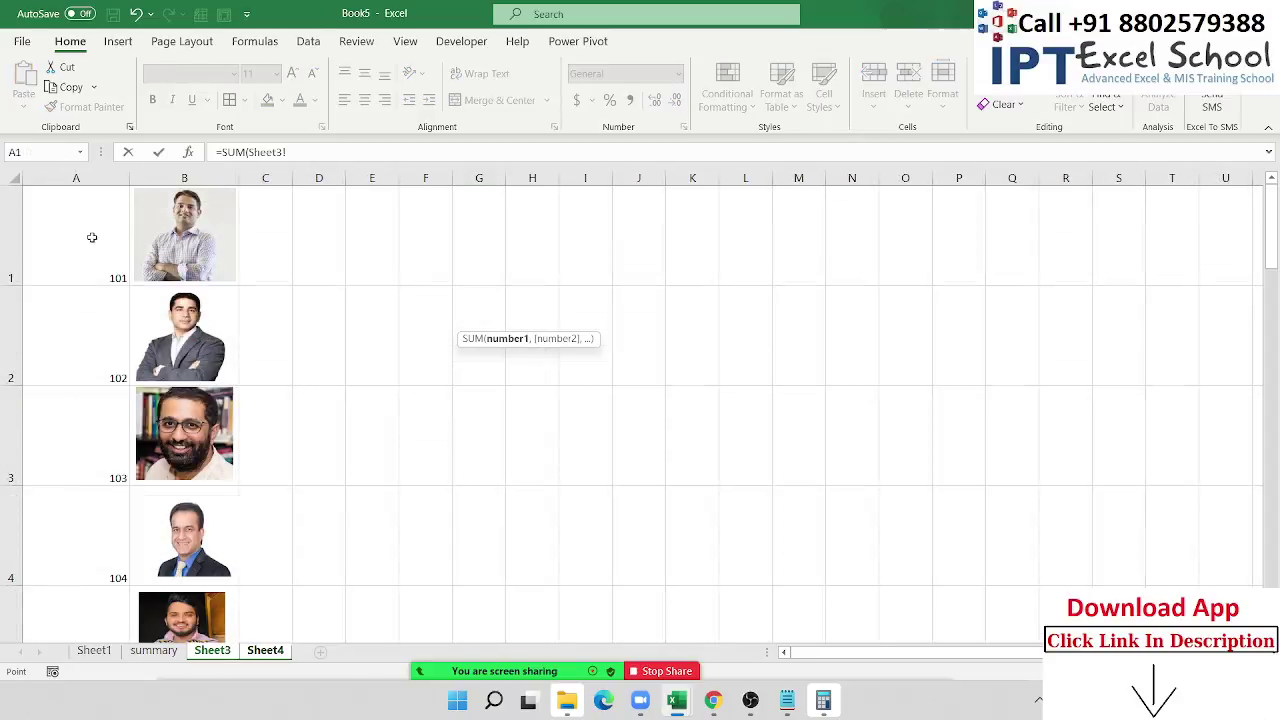
pyautogui.click(76, 178)
pyautogui.press('Return')
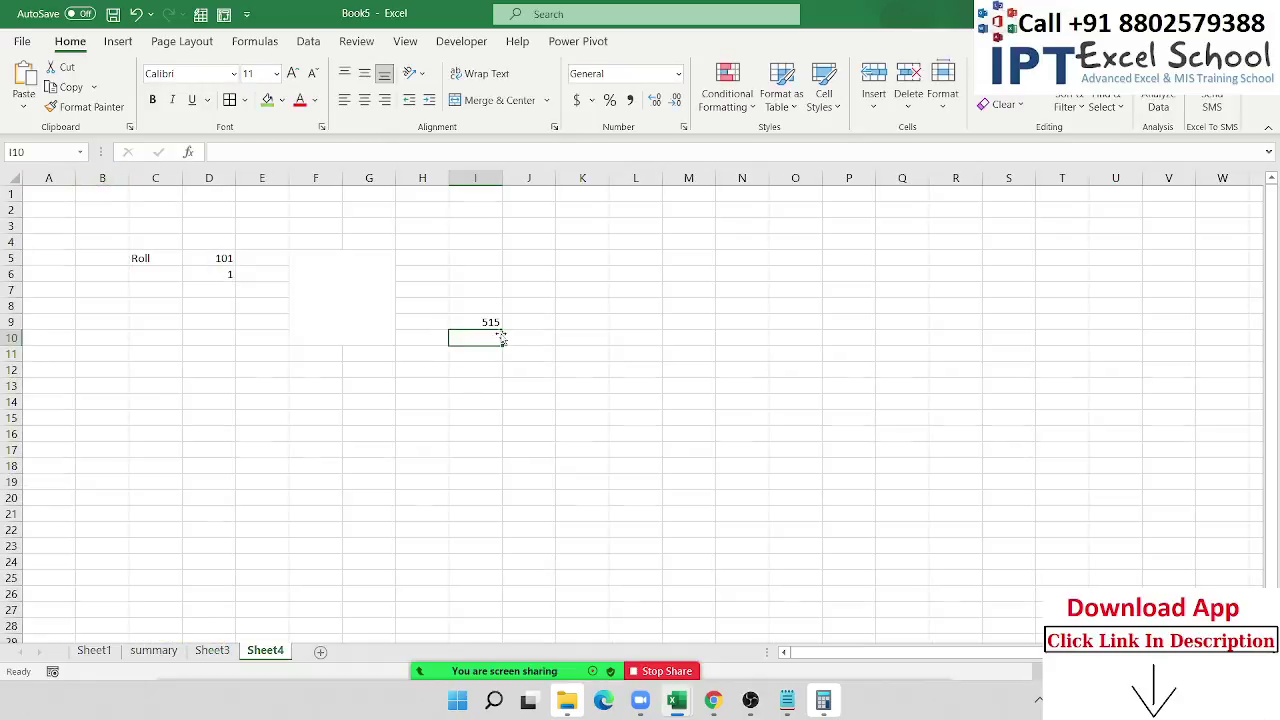
pyautogui.click(495, 324)
pyautogui.doubleClick(498, 324)
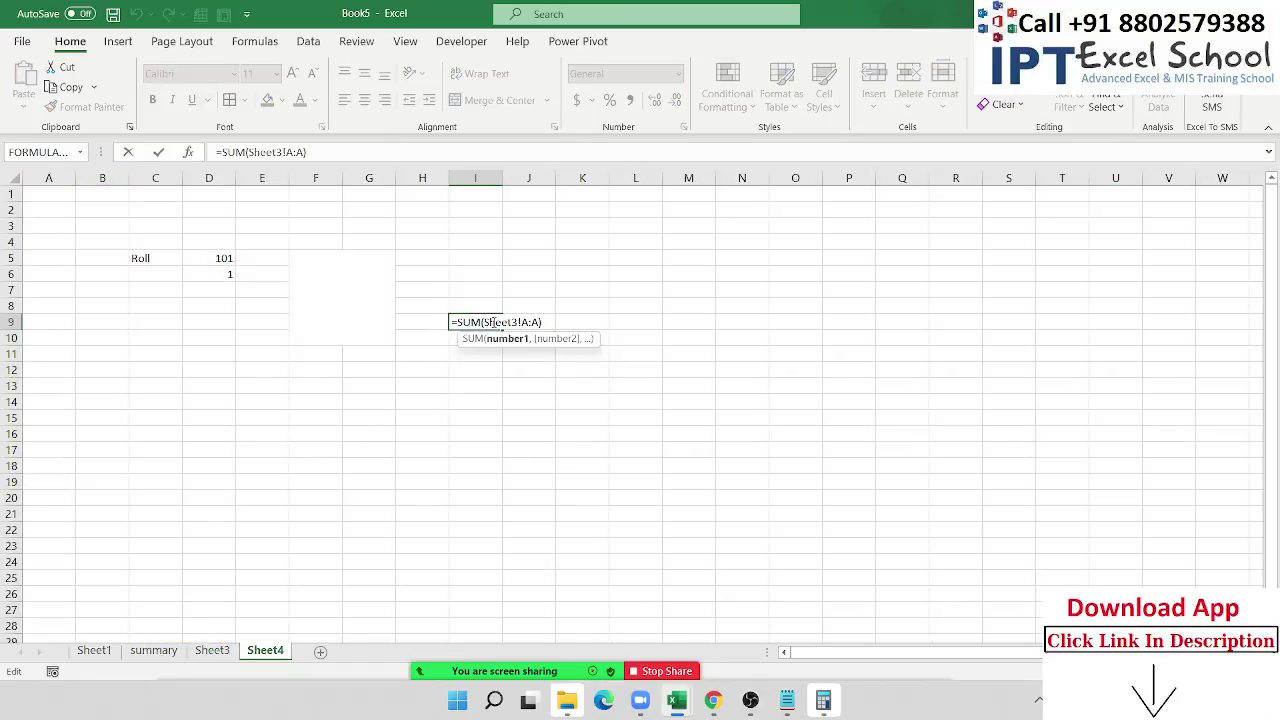
pyautogui.moveTo(484, 322); pyautogui.dragTo(541, 322)
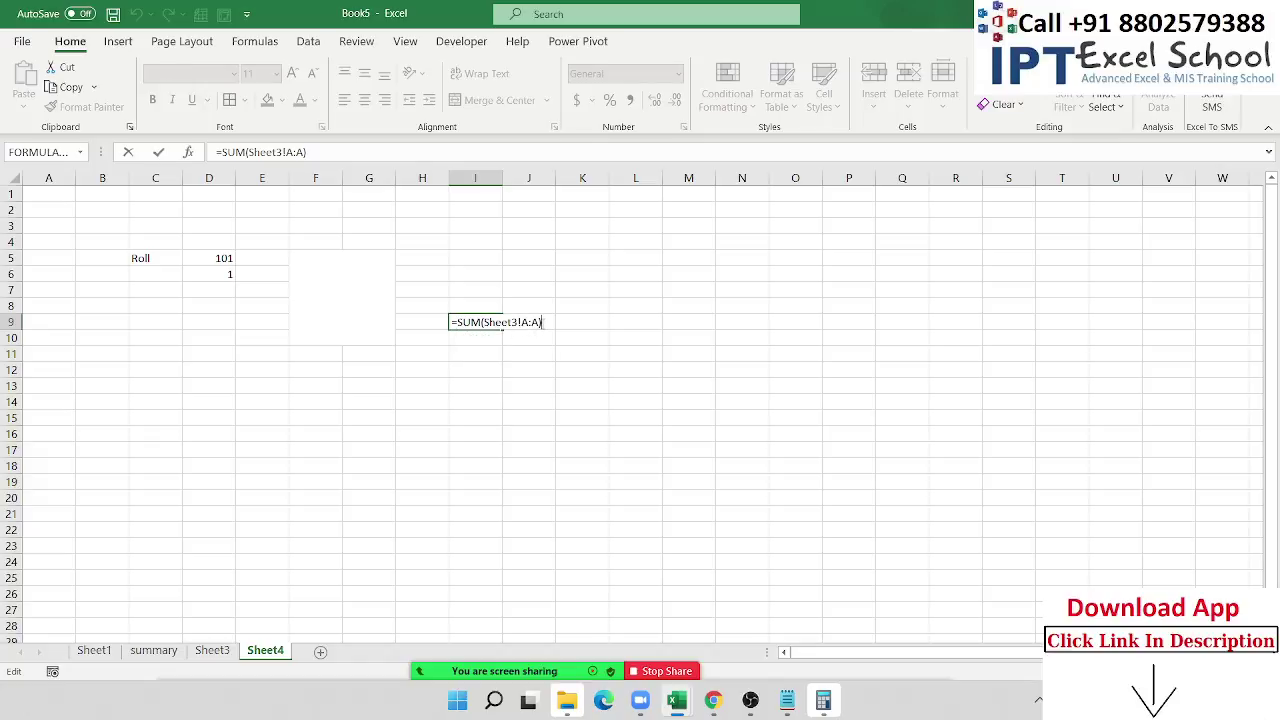
pyautogui.click(503, 324)
pyautogui.press('Escape')
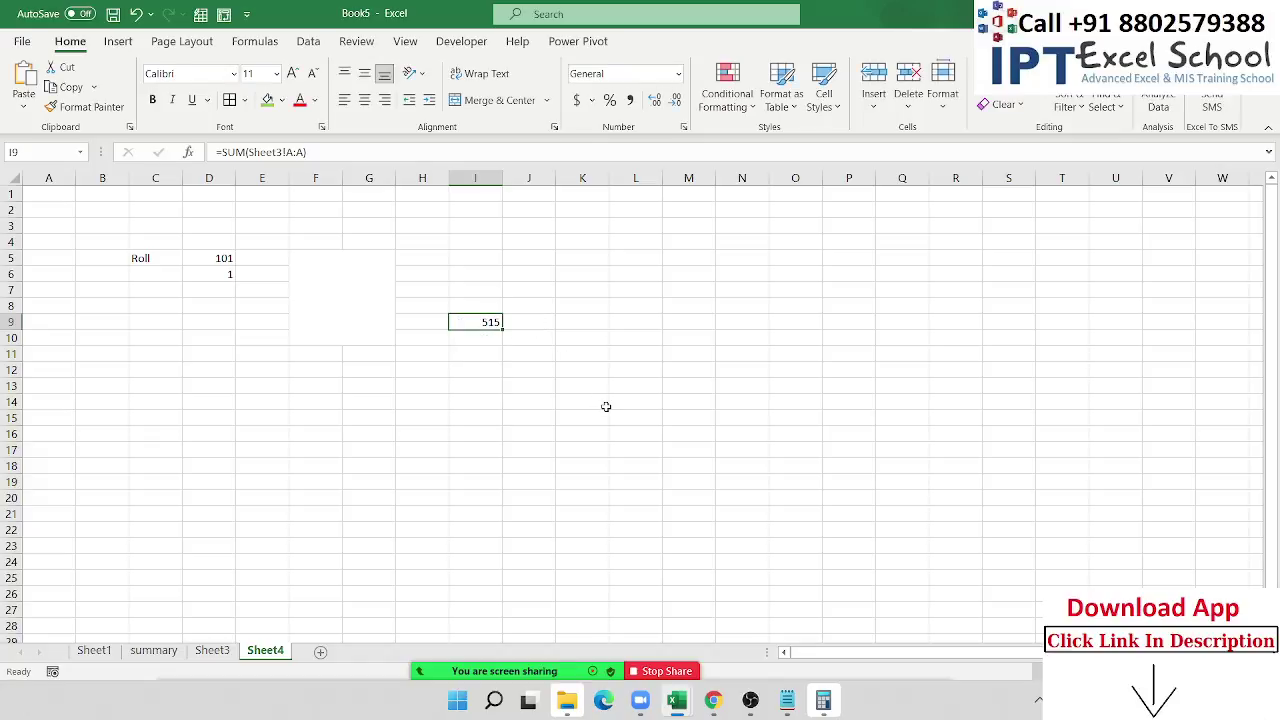
# Step: Replace I9 with =Sheet3!A1 so it shows the first roll number 101
pyautogui.write('=')
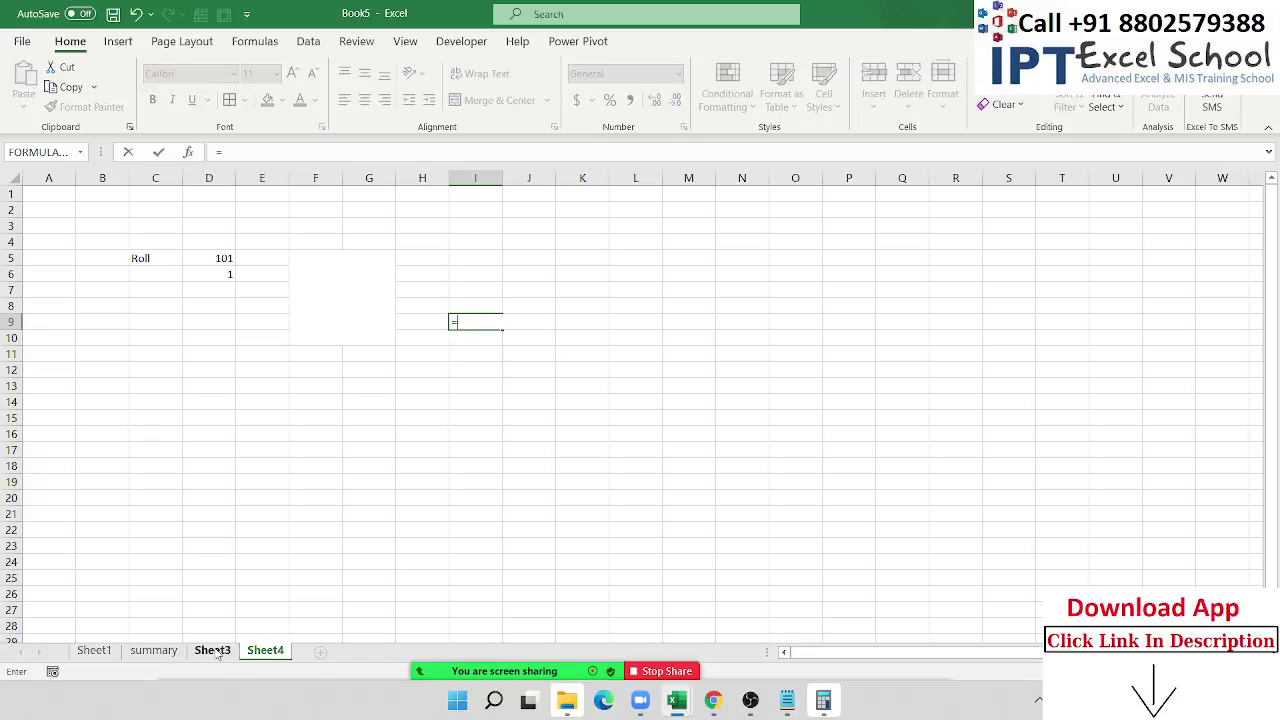
pyautogui.click(212, 650)
pyautogui.click(102, 270)
pyautogui.press('Return')
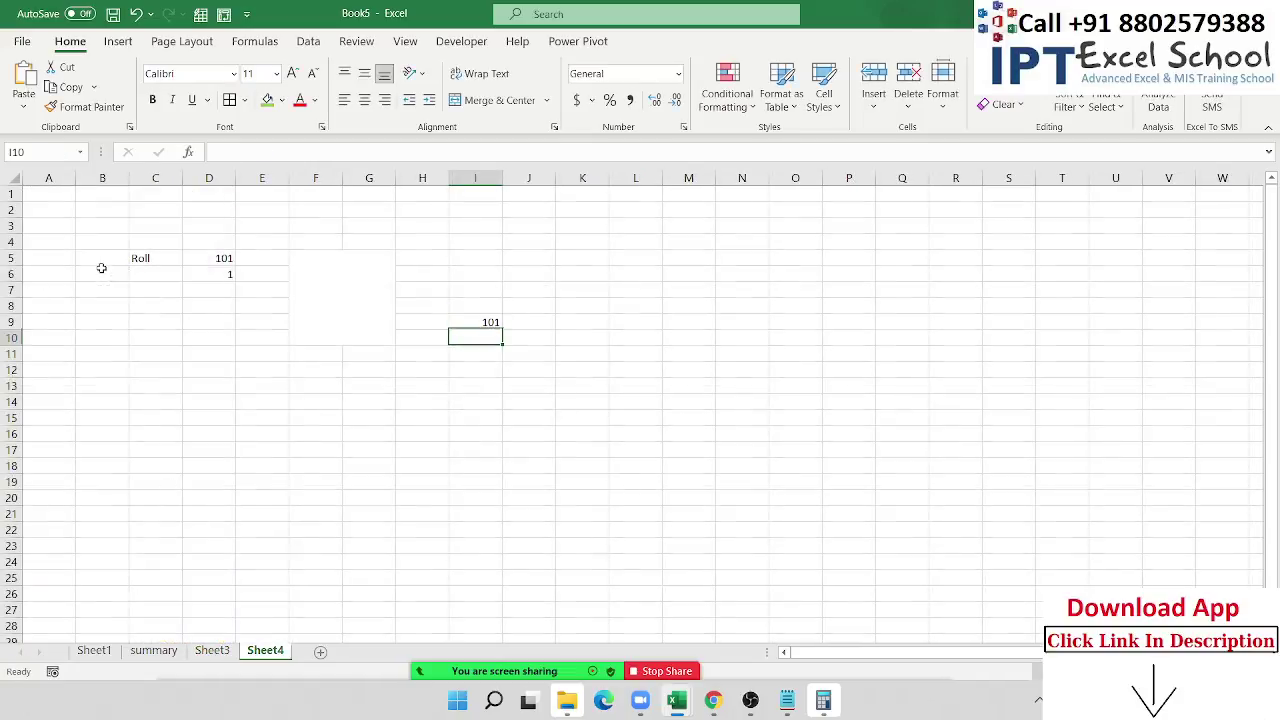
pyautogui.doubleClick(486, 321)
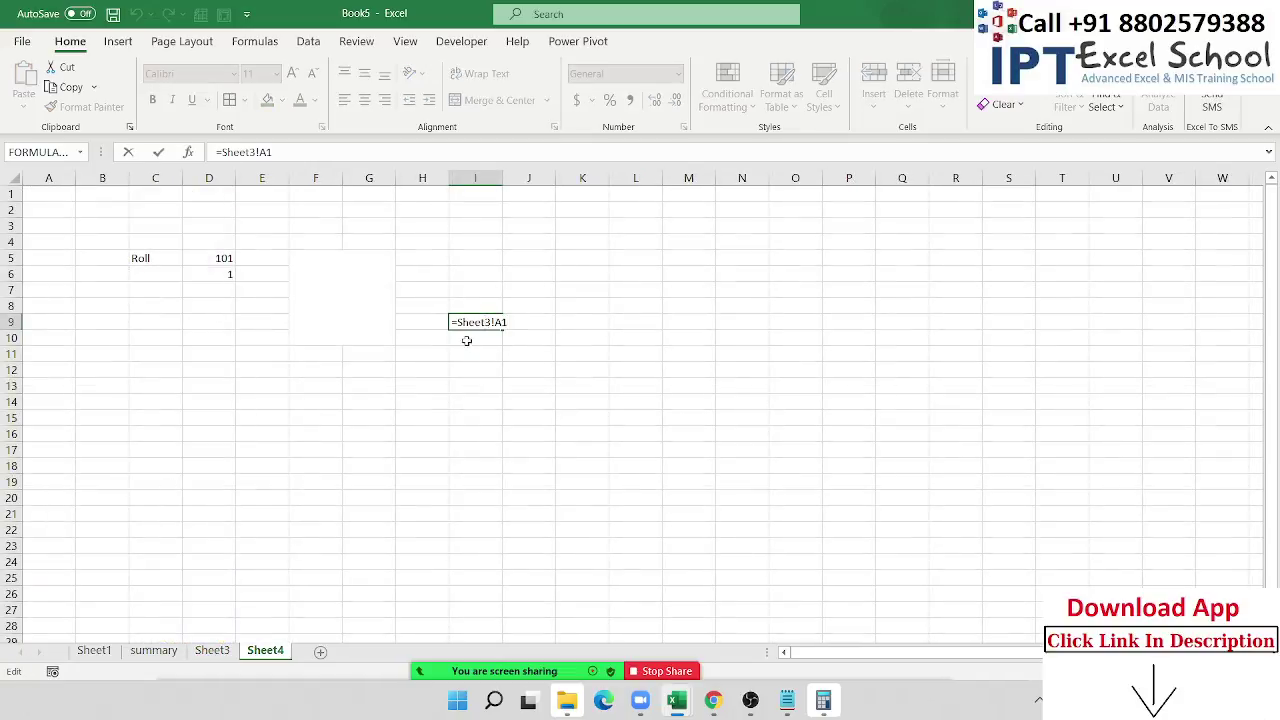
pyautogui.press('Escape')
# Step: Copy Sheet3's B1 and paste it on Sheet4 as a linked picture beside the roll number
pyautogui.click(212, 650)
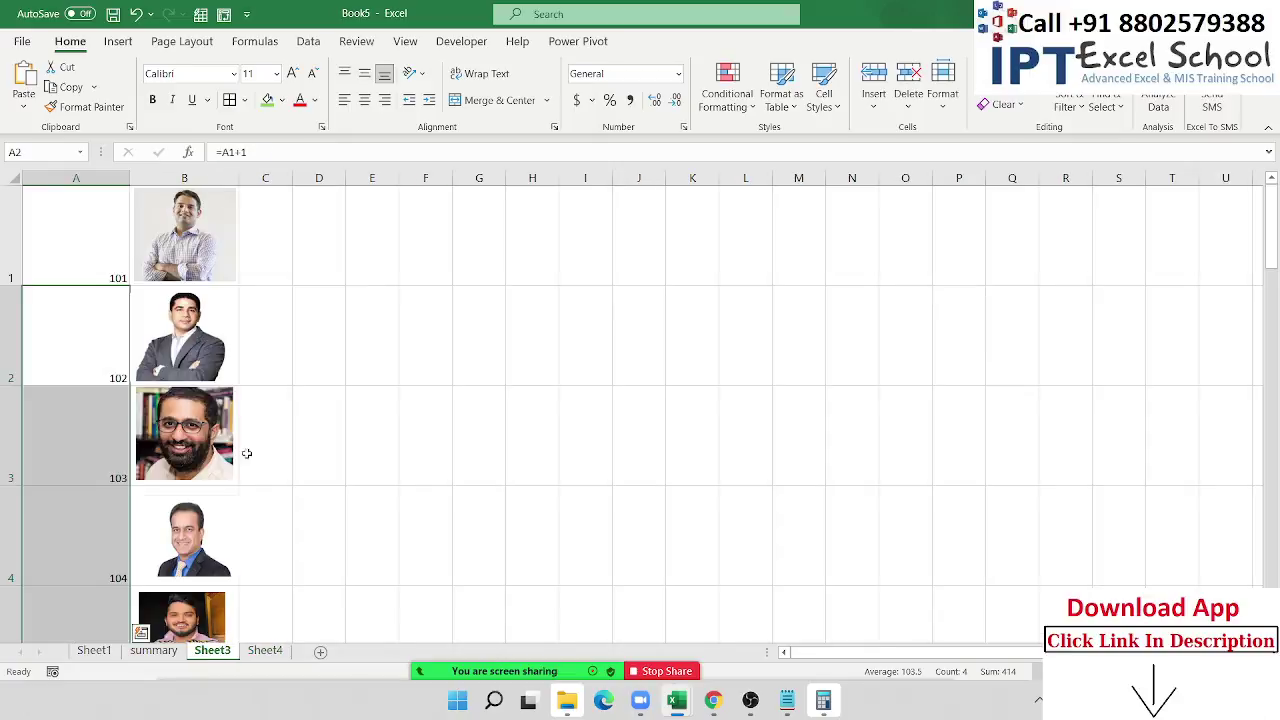
pyautogui.click(250, 284)
pyautogui.press('Left')
pyautogui.hotkey('ctrl', 'c')
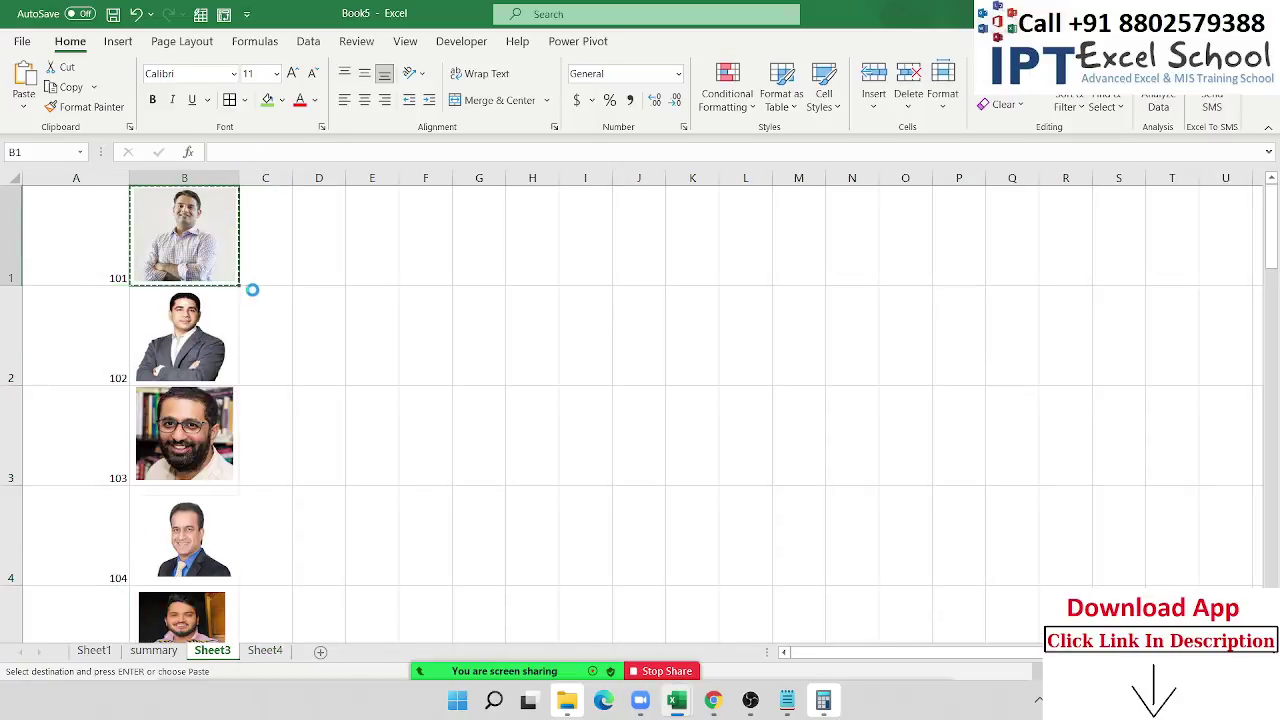
pyautogui.click(265, 650)
pyautogui.click(272, 434)
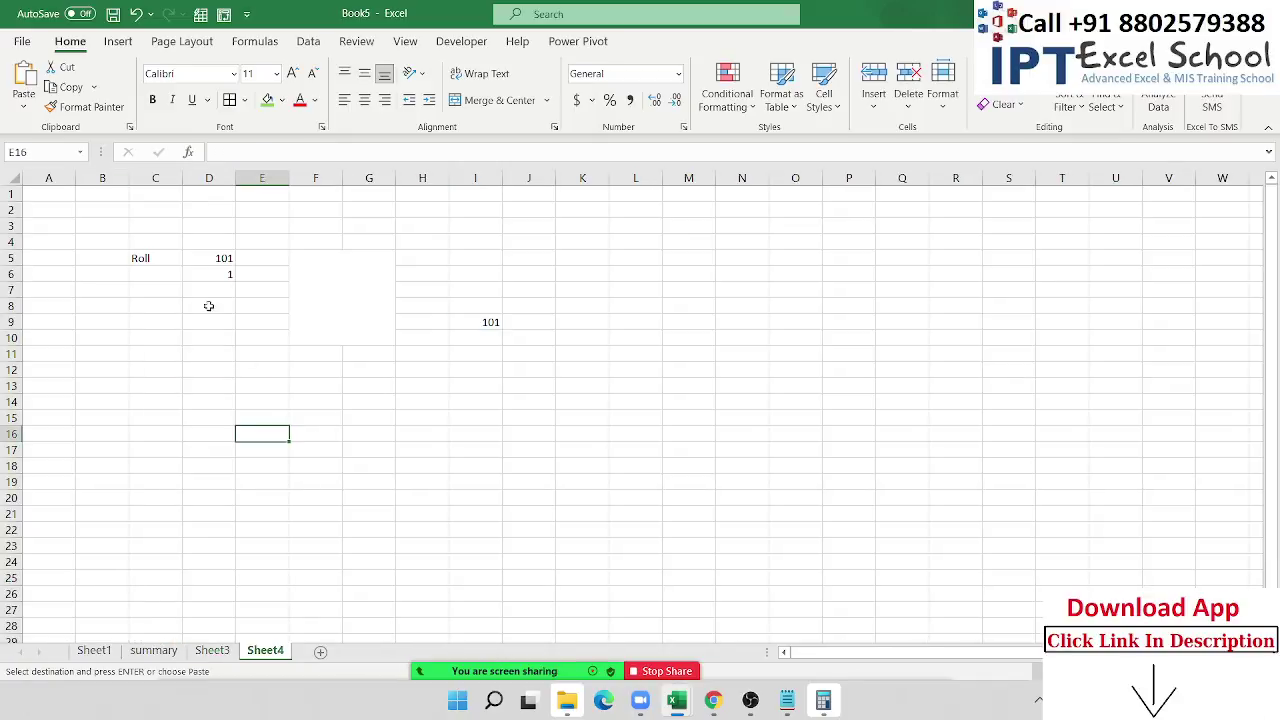
pyautogui.click(35, 110)
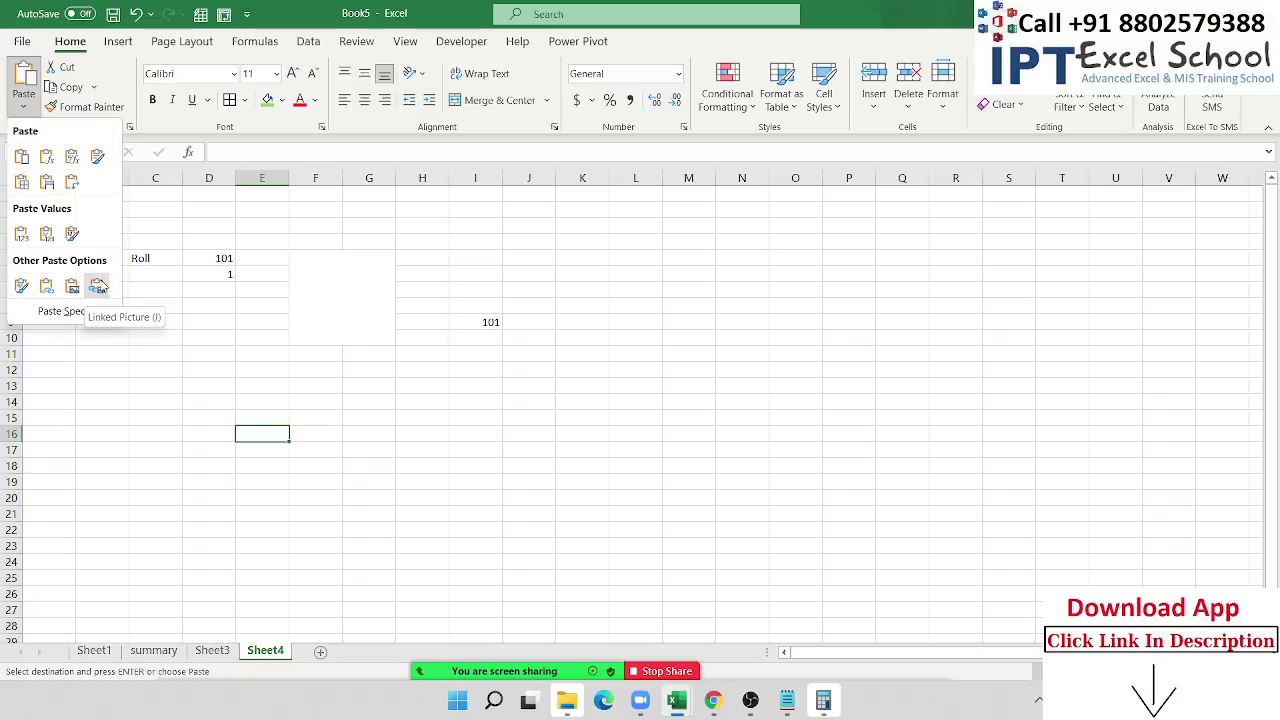
pyautogui.click(94, 286)
pyautogui.moveTo(290, 451); pyautogui.dragTo(344, 281)
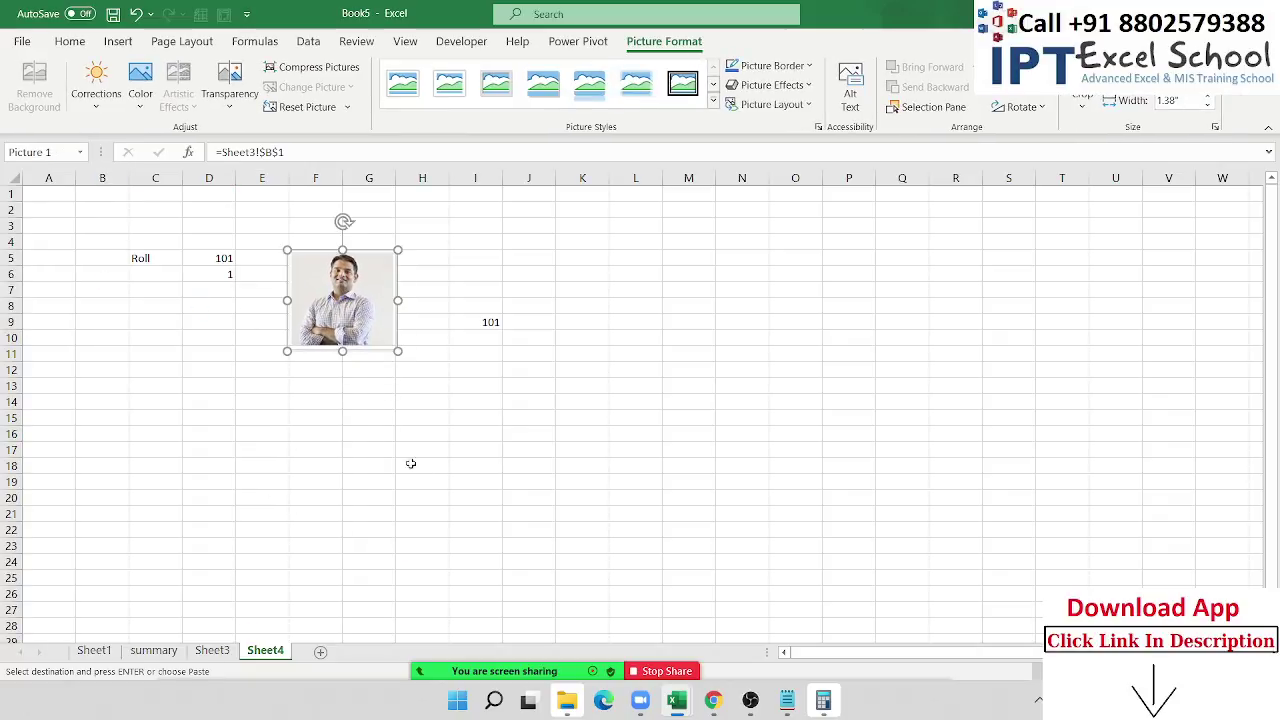
pyautogui.click(294, 151)
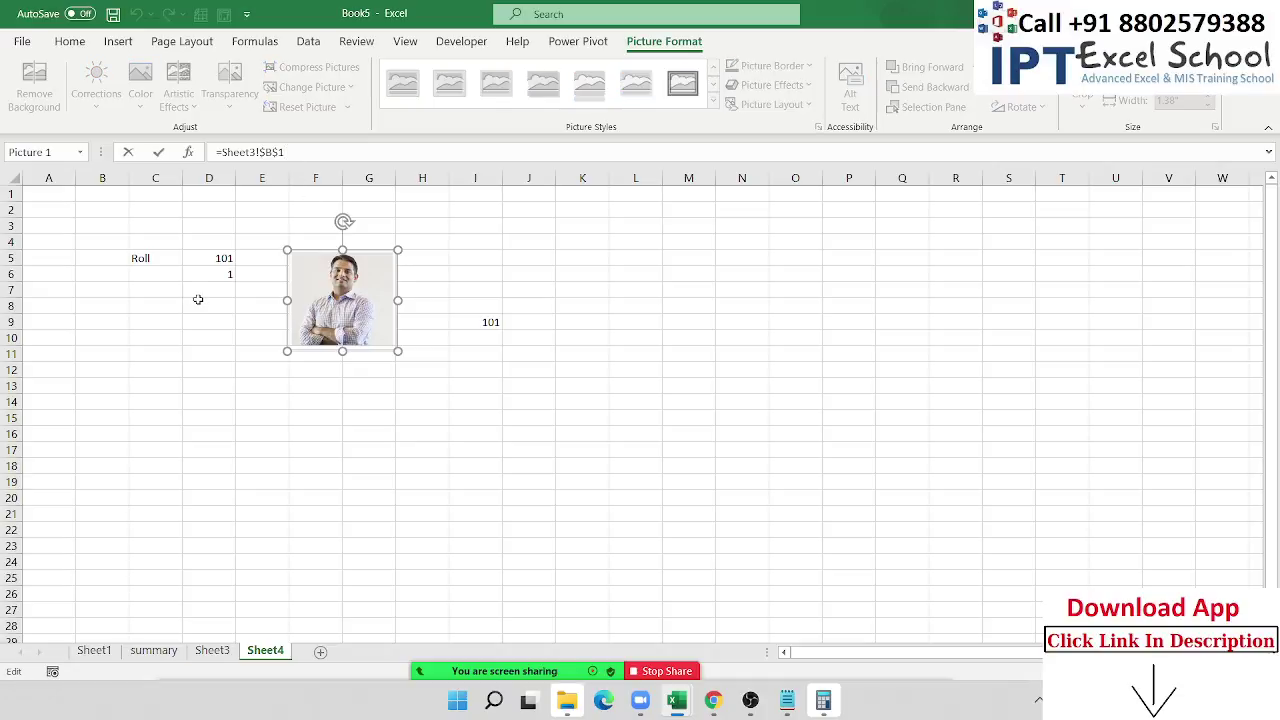
# Step: Set the roll to 102 and point the linked picture at row 2
pyautogui.click(220, 262)
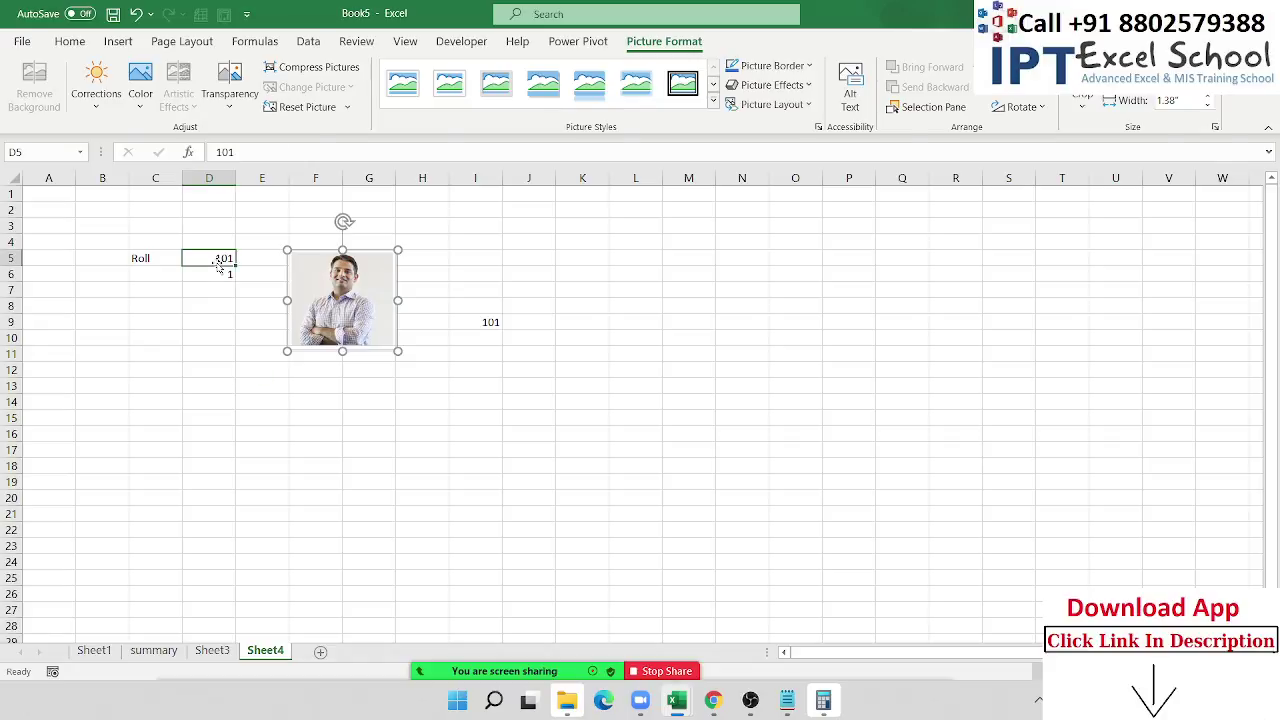
pyautogui.write('1')
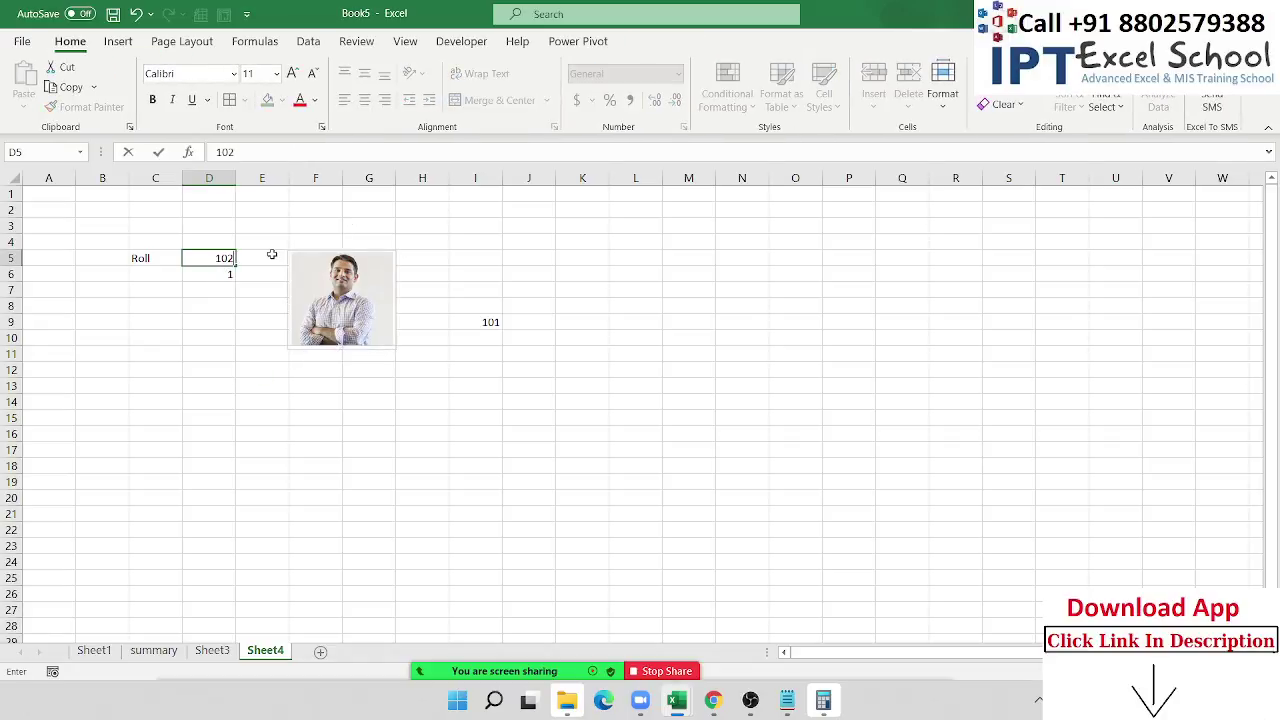
pyautogui.press('Return')
pyautogui.click(325, 280)
pyautogui.click(313, 152)
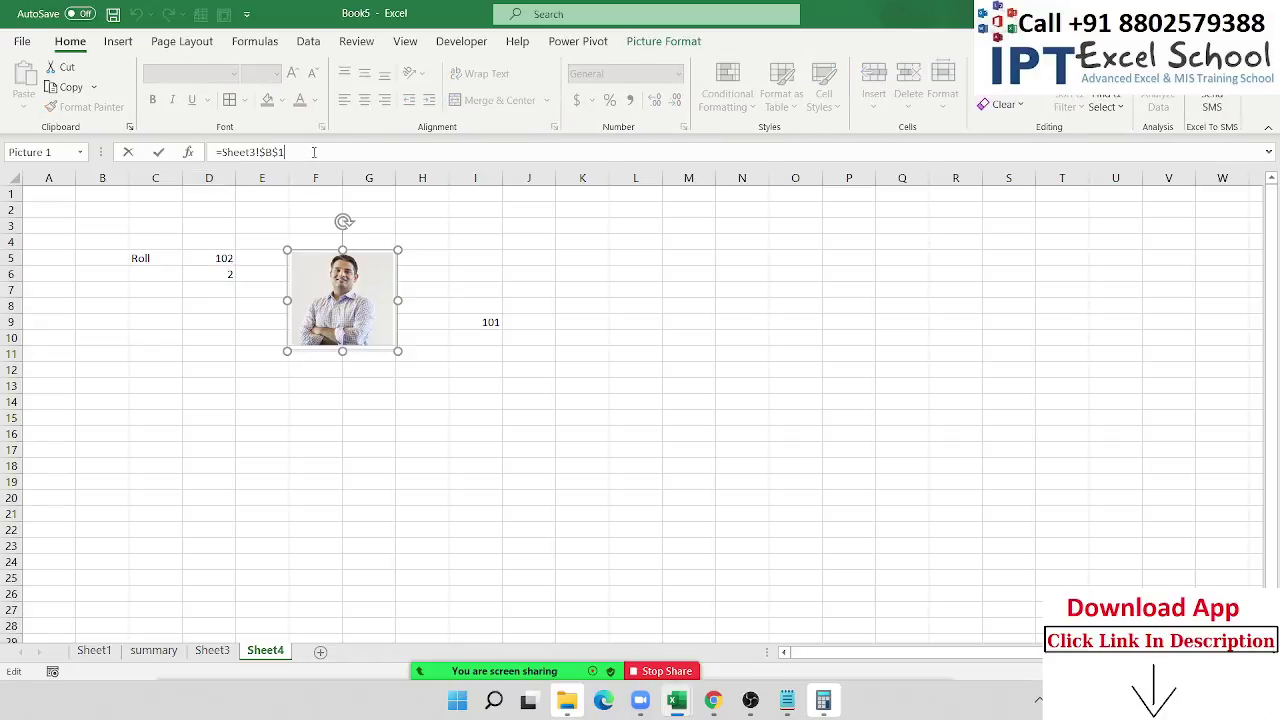
pyautogui.press('BackSpace')
pyautogui.write('2')
pyautogui.press('Return')
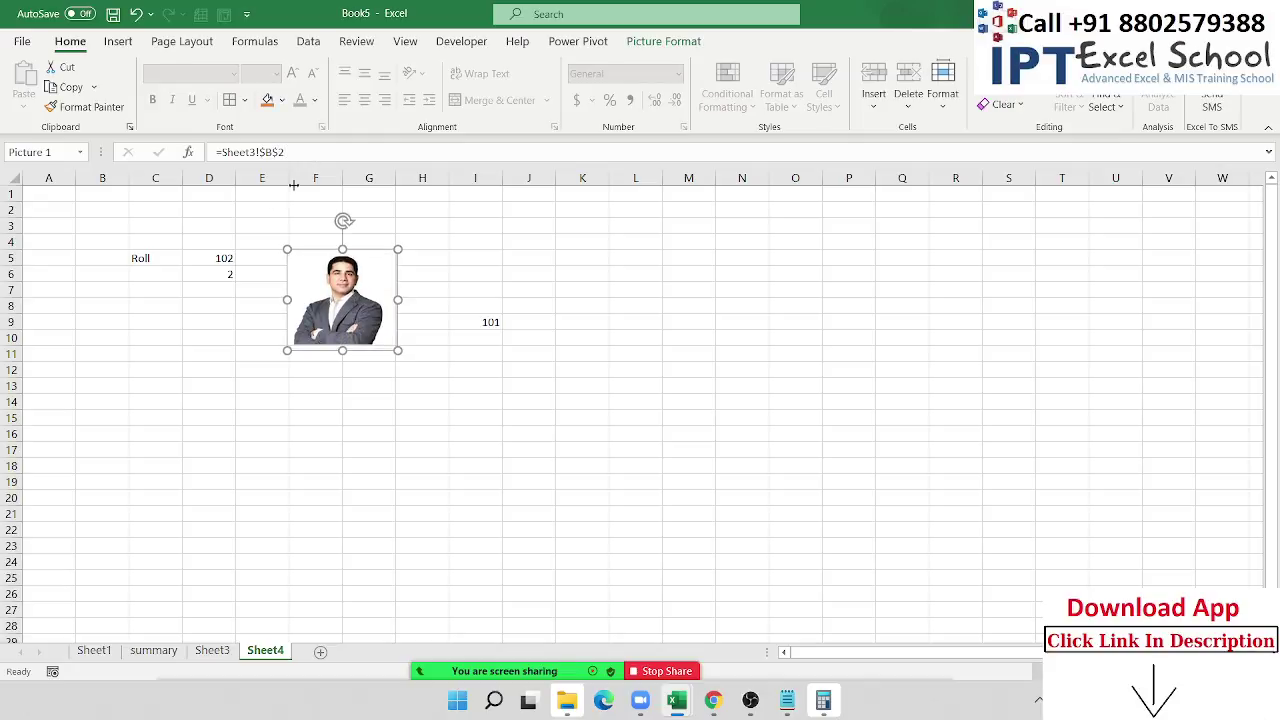
# Step: Set the roll to 103 and change the picture reference to =Sheet3!$B$3
pyautogui.click(215, 262)
pyautogui.write('1')
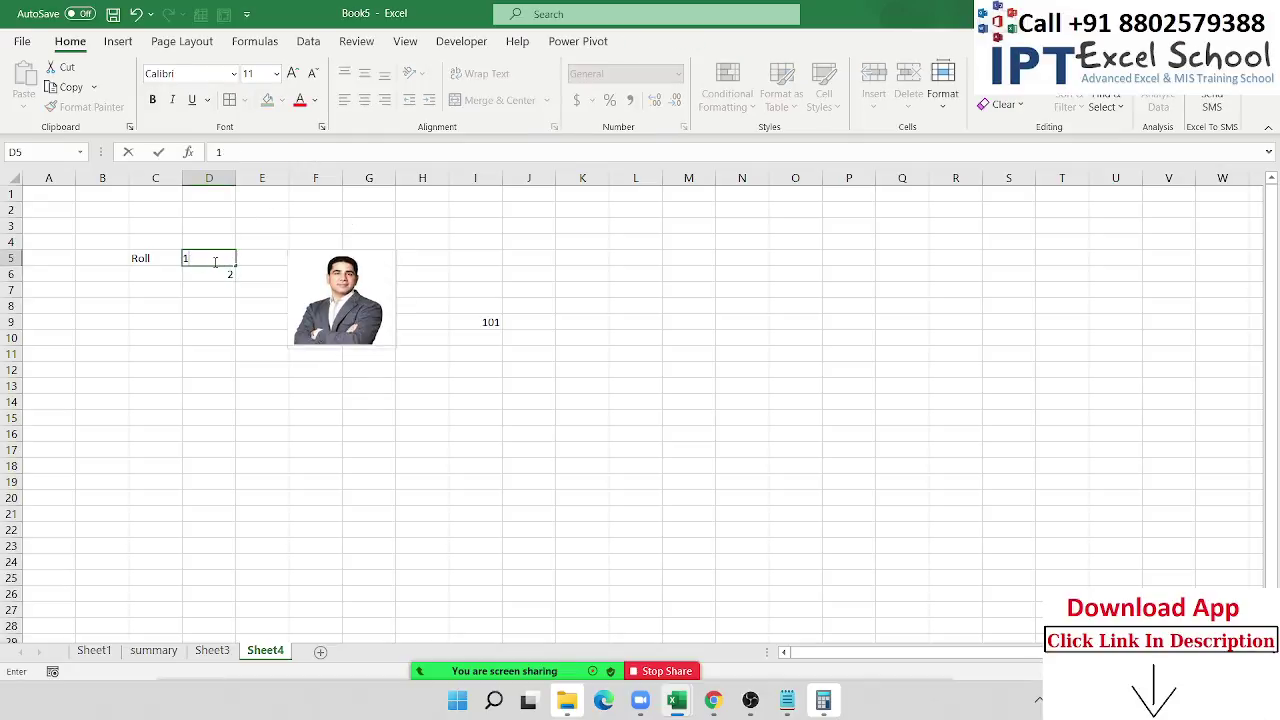
pyautogui.click(215, 279)
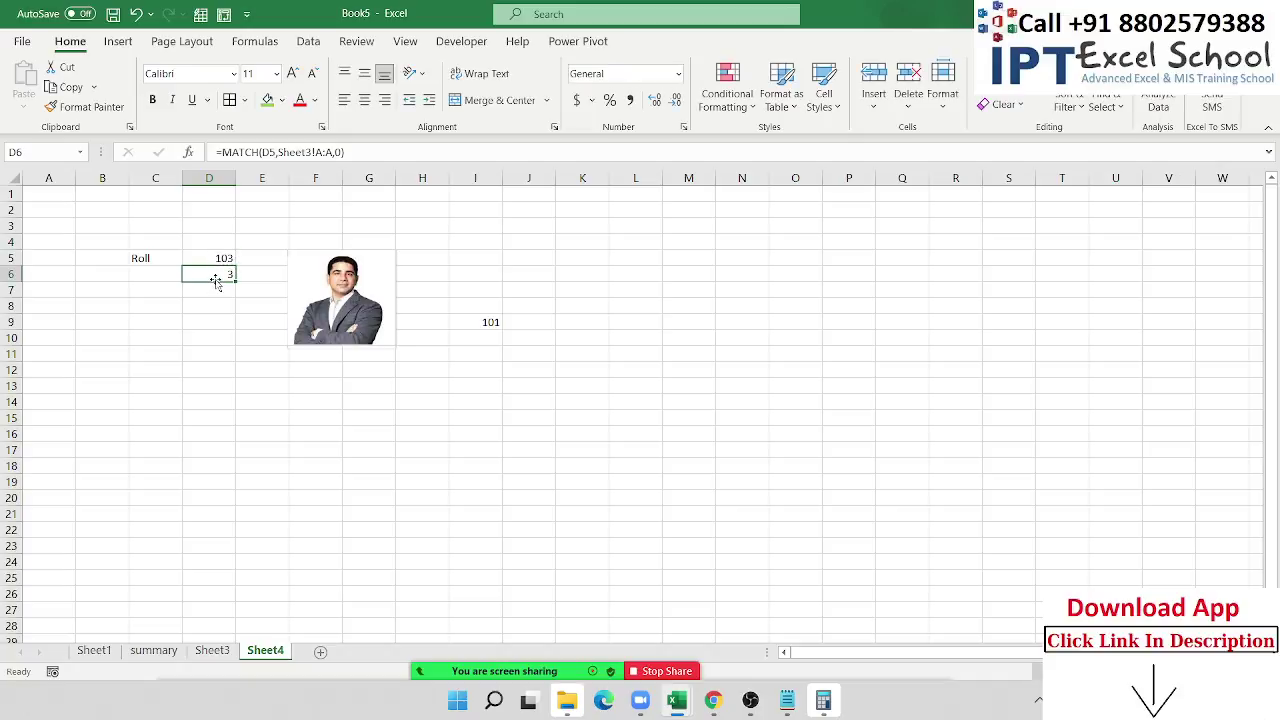
pyautogui.click(320, 286)
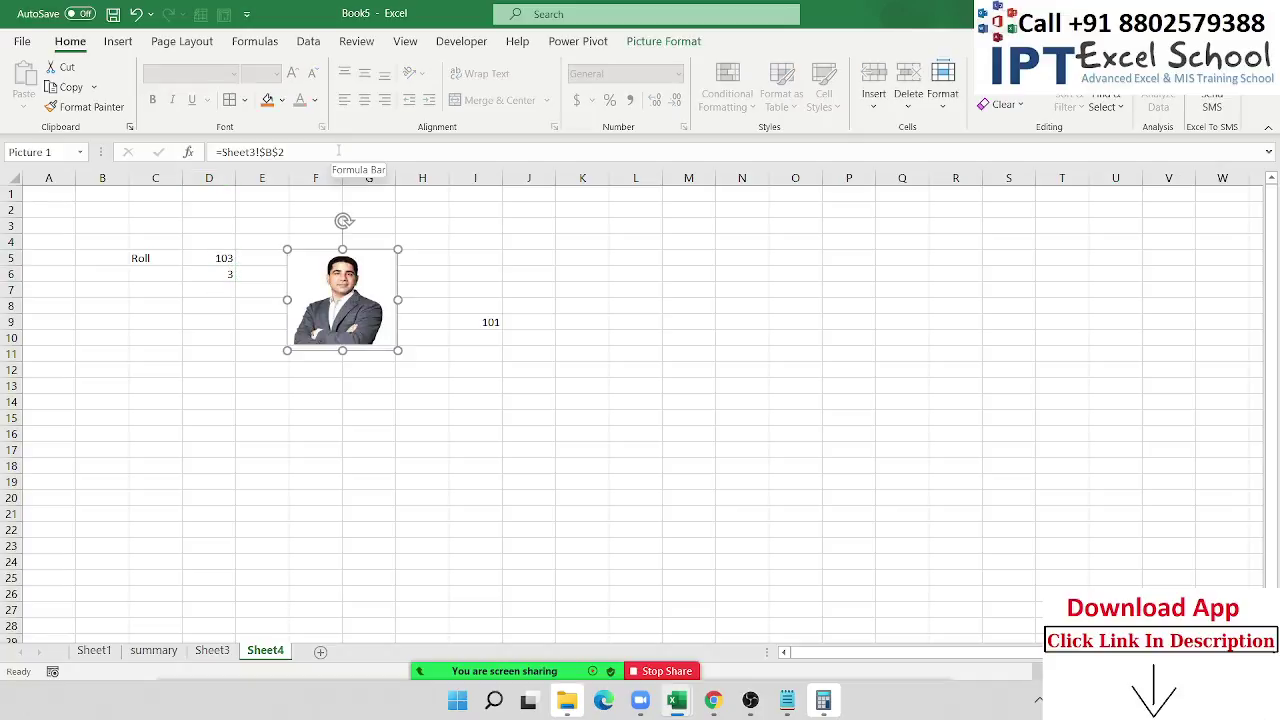
pyautogui.click(338, 151)
pyautogui.press('BackSpace')
pyautogui.write('3')
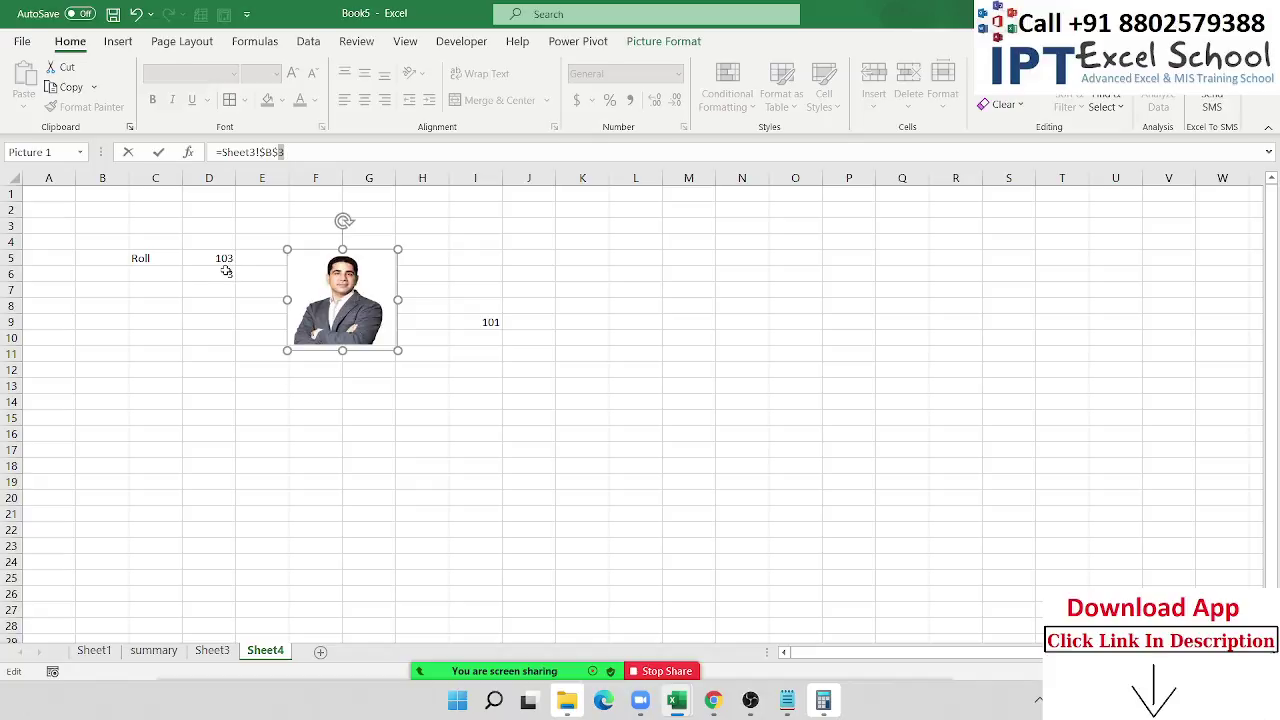
pyautogui.press('Return')
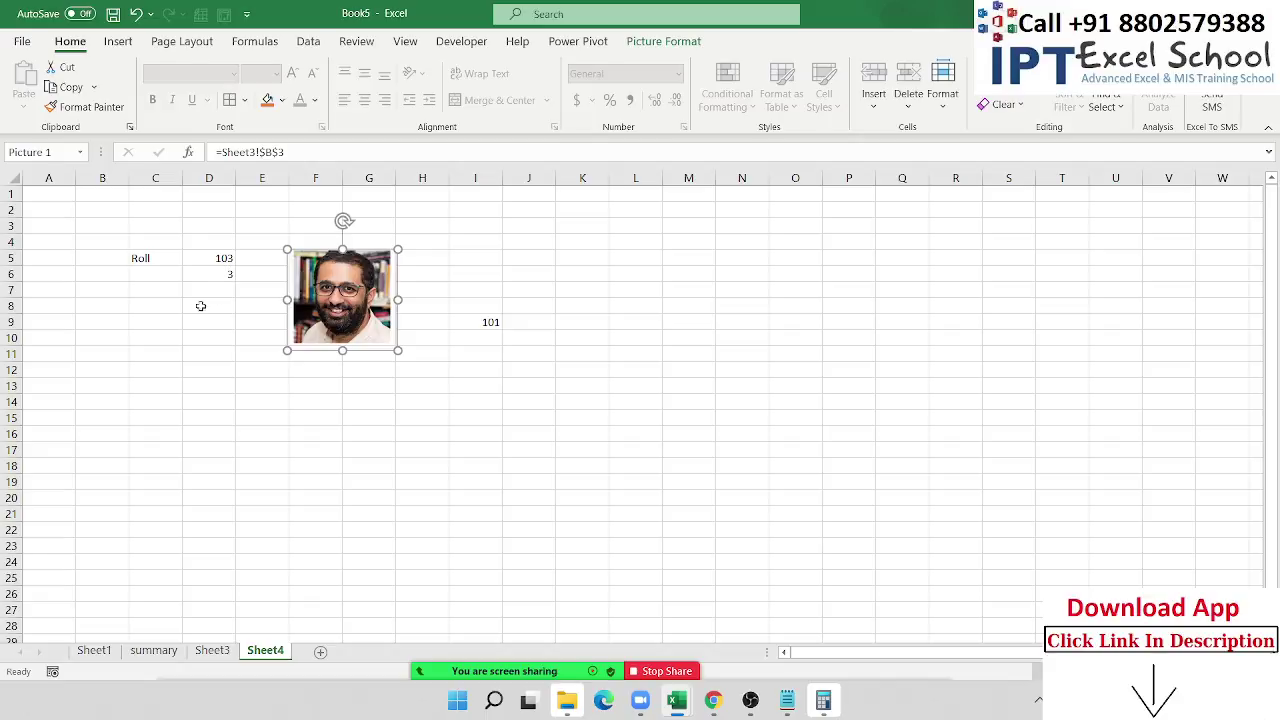
# Step: Start re-pointing the picture's reference at cell D7
pyautogui.click(286, 152)
pyautogui.moveTo(286, 152); pyautogui.dragTo(222, 152)
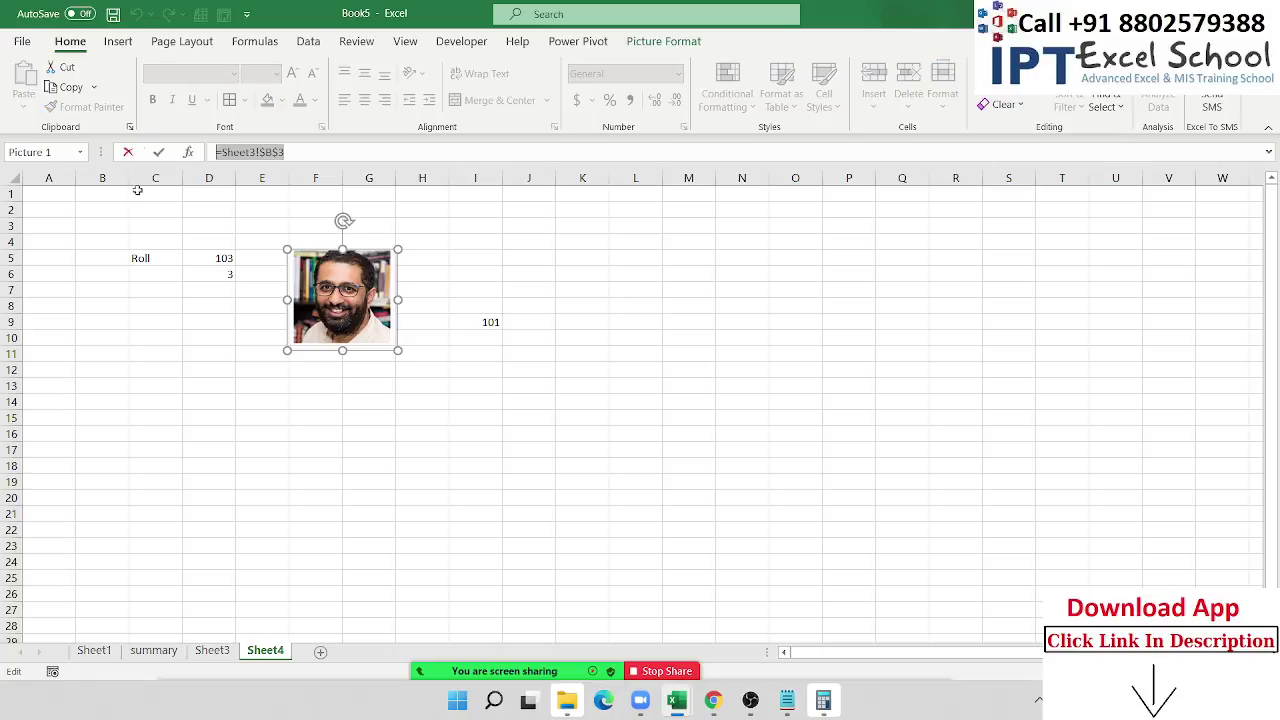
pyautogui.click(197, 295)
# Step: Edit D7 to ="Sheet3!$B$"&D6, producing the text Sheet3!$B$3
pyautogui.press('Escape')
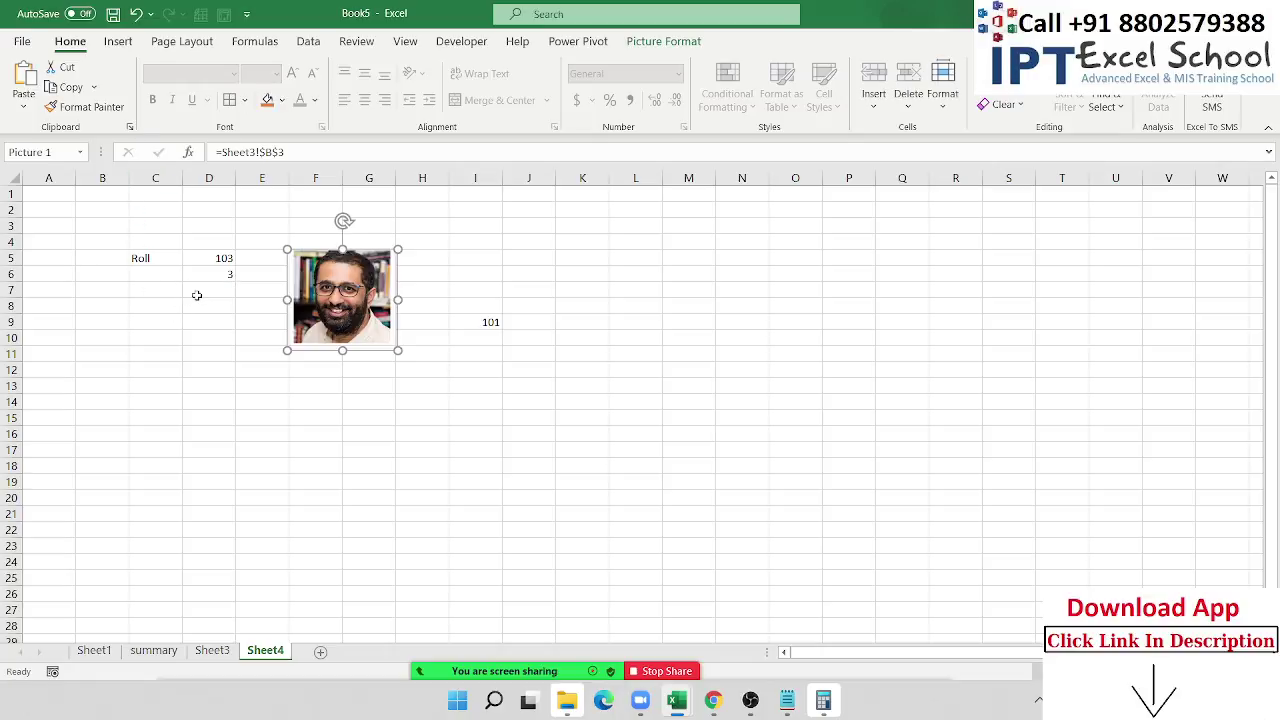
pyautogui.click(197, 293)
pyautogui.doubleClick(197, 291)
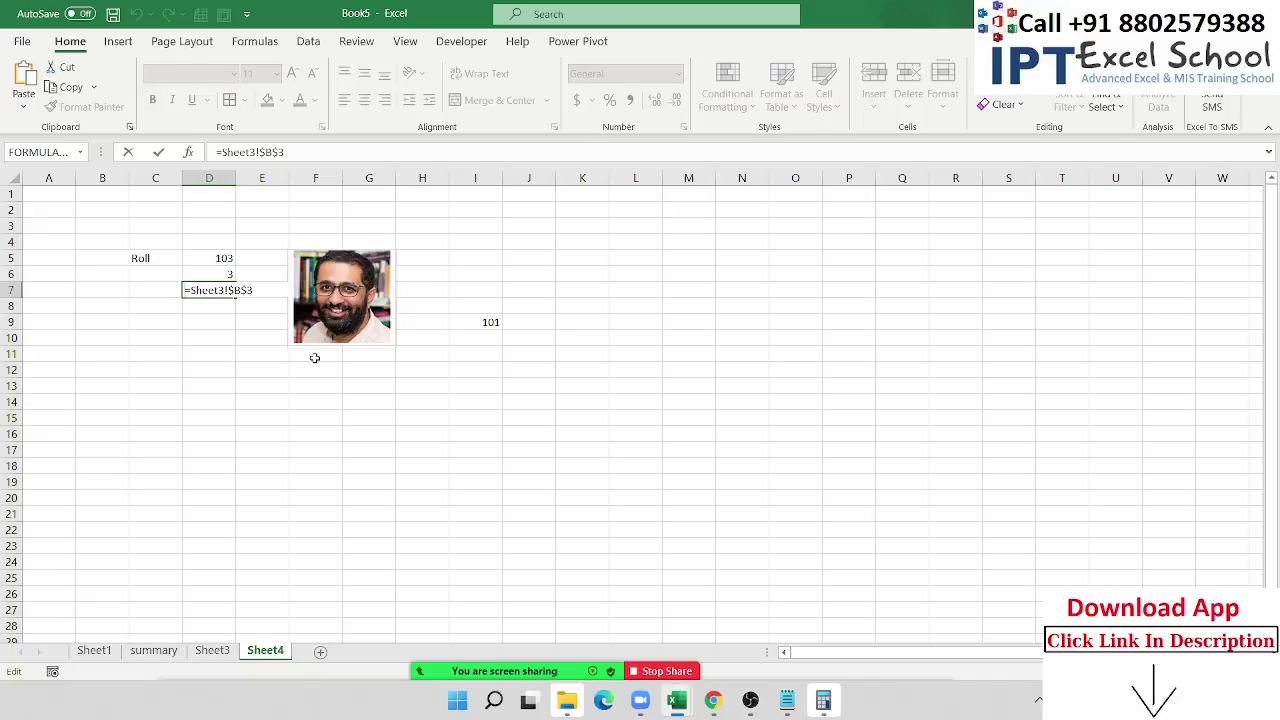
pyautogui.write('"')
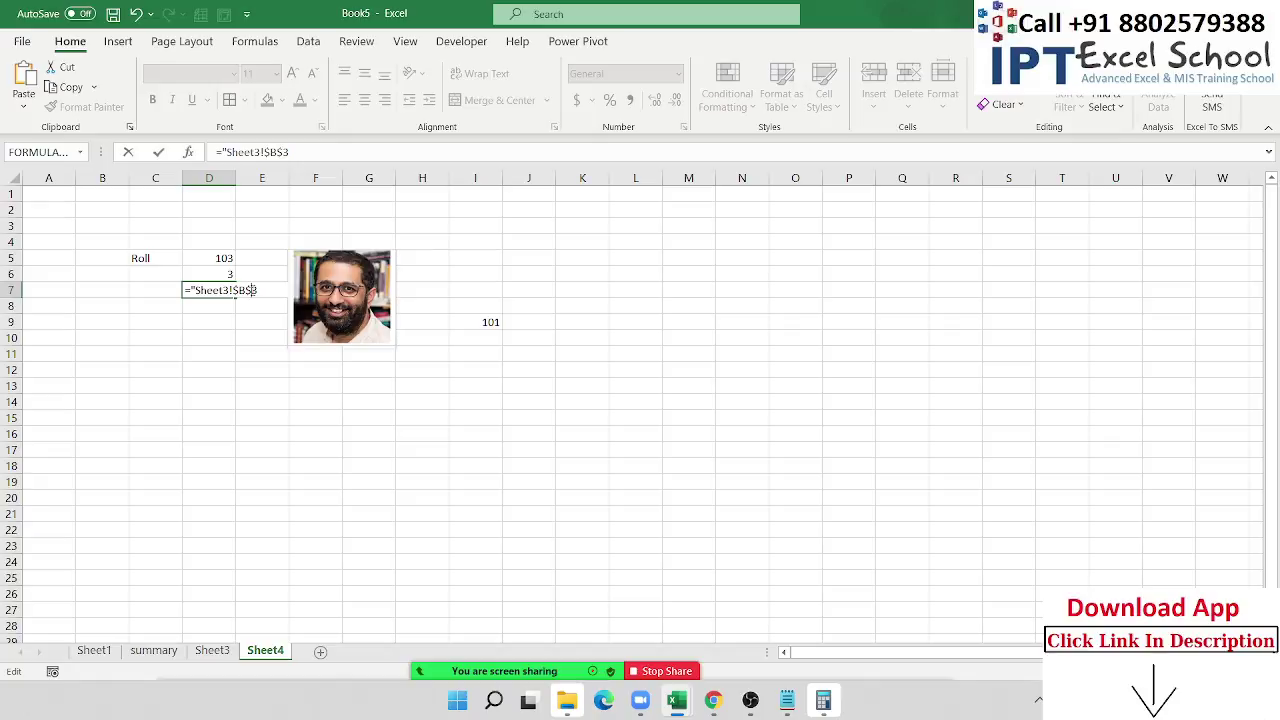
pyautogui.write('"&')
pyautogui.click(214, 276)
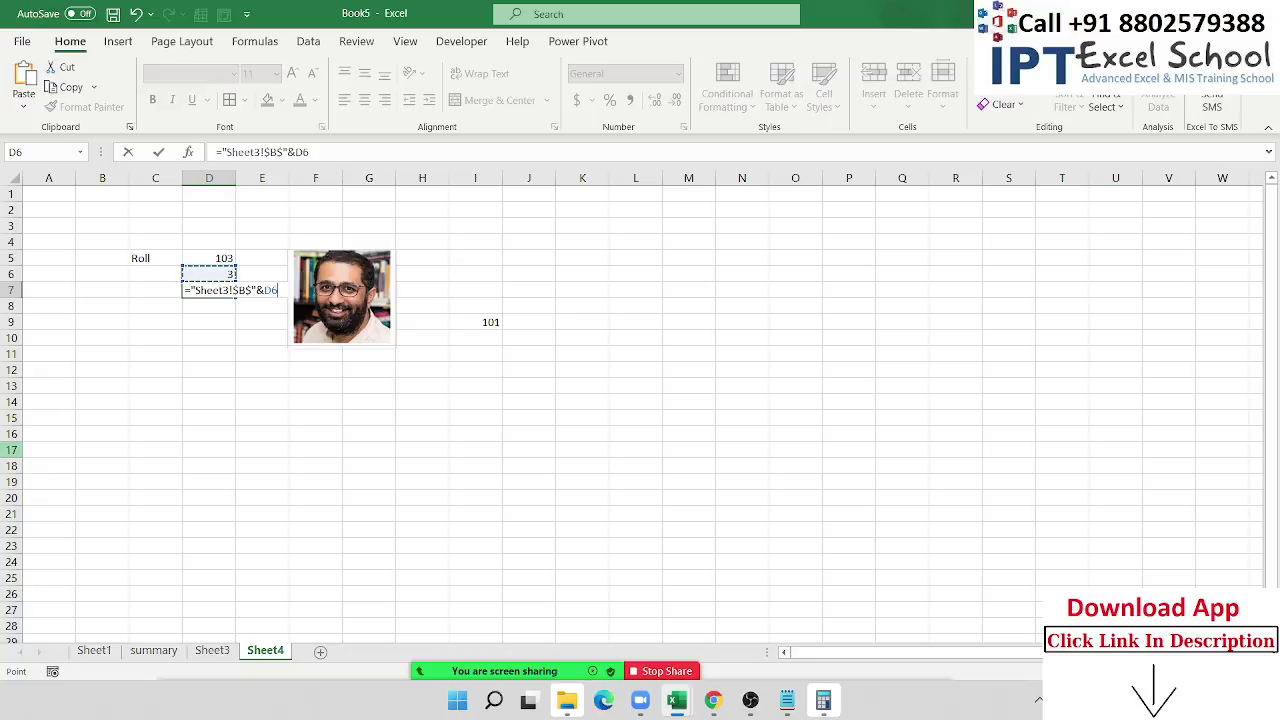
pyautogui.press('Return')
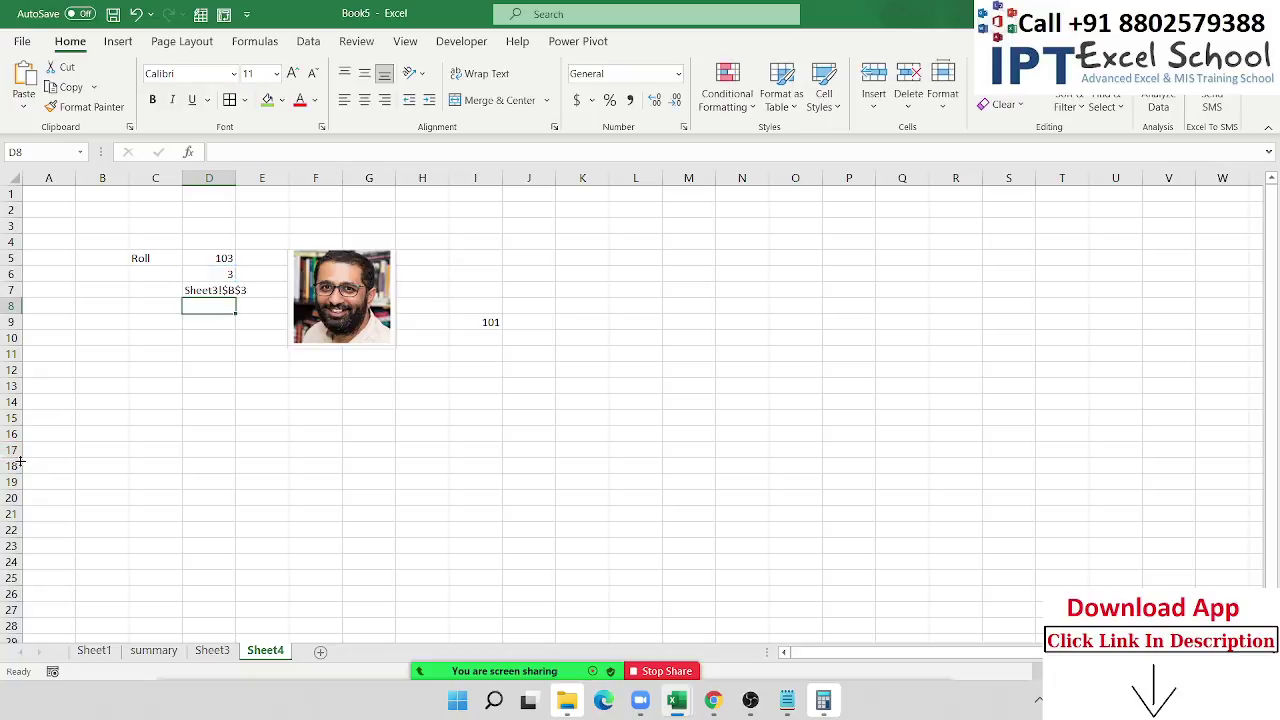
# Step: Type a first name in M5 and a surname in N5
pyautogui.click(596, 278)
pyautogui.click(668, 258)
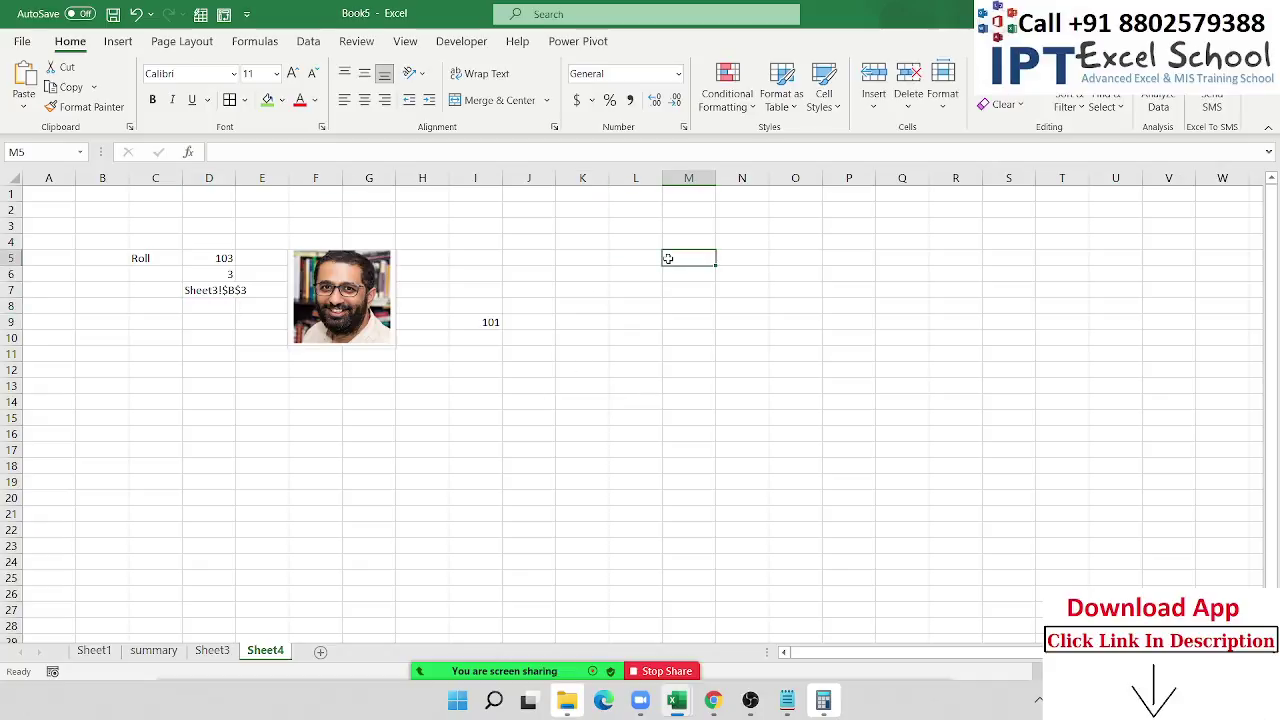
pyautogui.write('sSheet')
pyautogui.press('Tab')
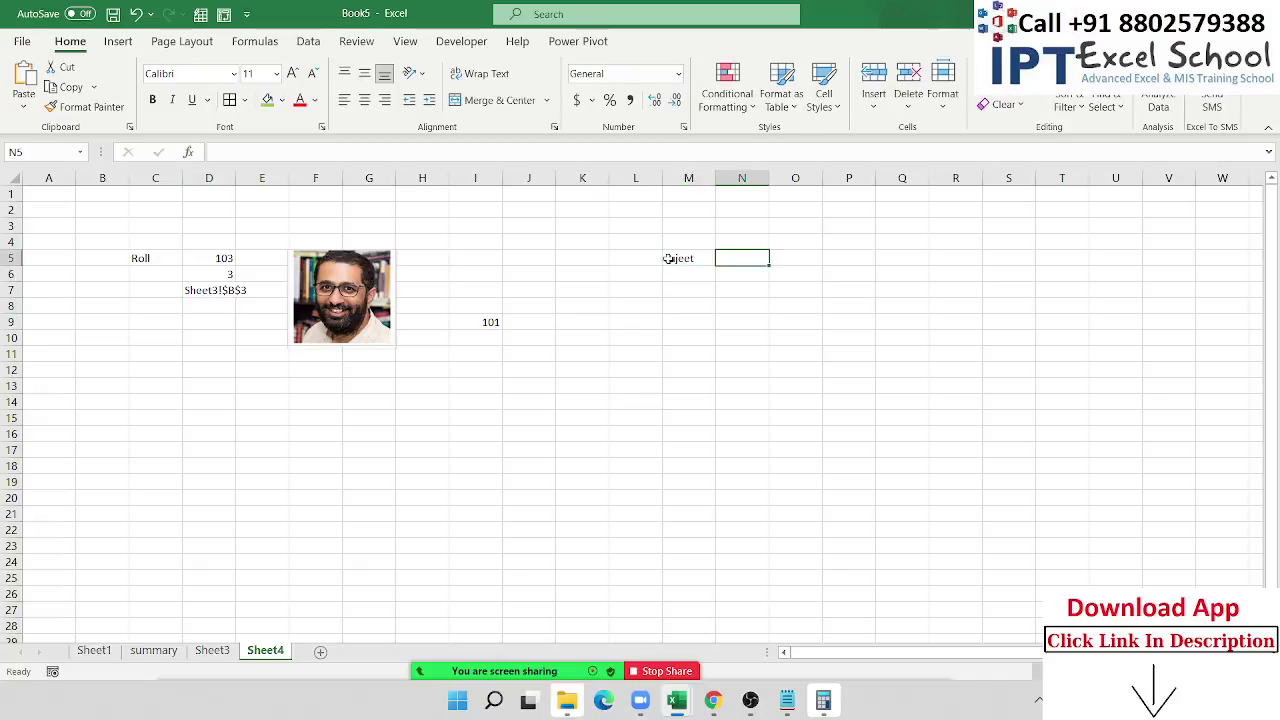
pyautogui.write('Kumar')
pyautogui.click(840, 293)
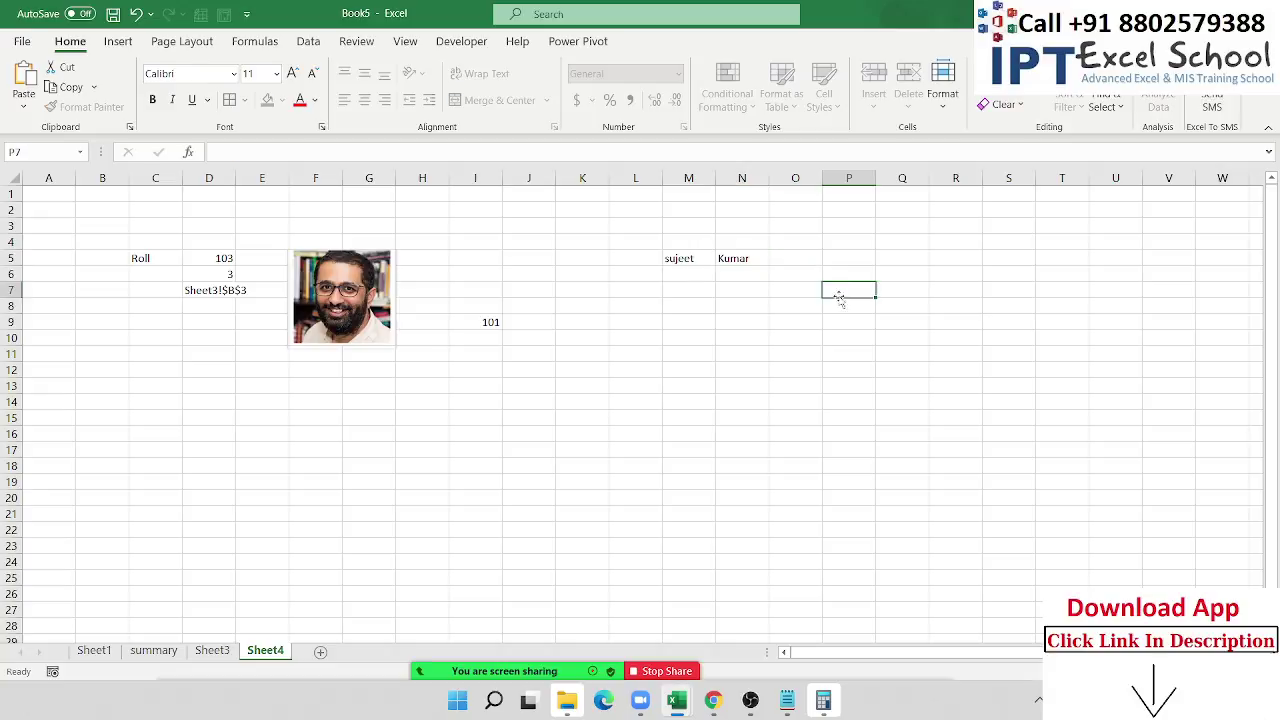
# Step: Join the two names in O5 with =M5&N5
pyautogui.click(814, 256)
pyautogui.write('=')
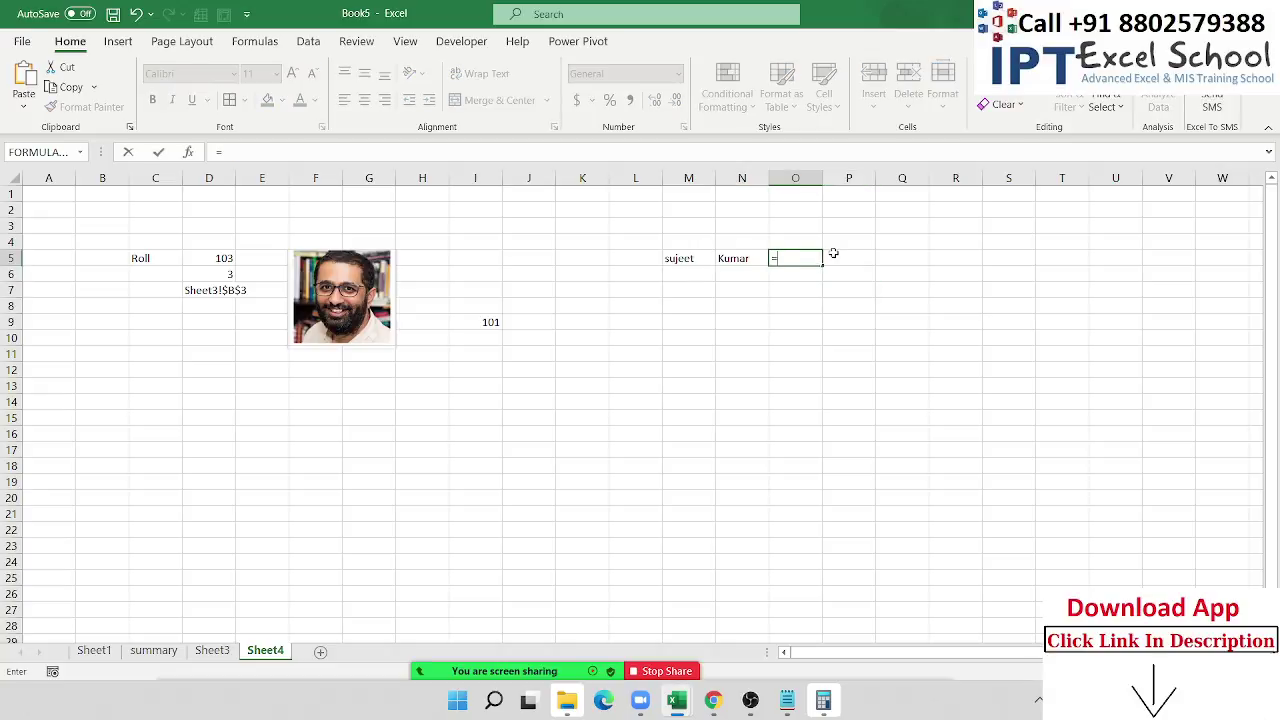
pyautogui.click(695, 258)
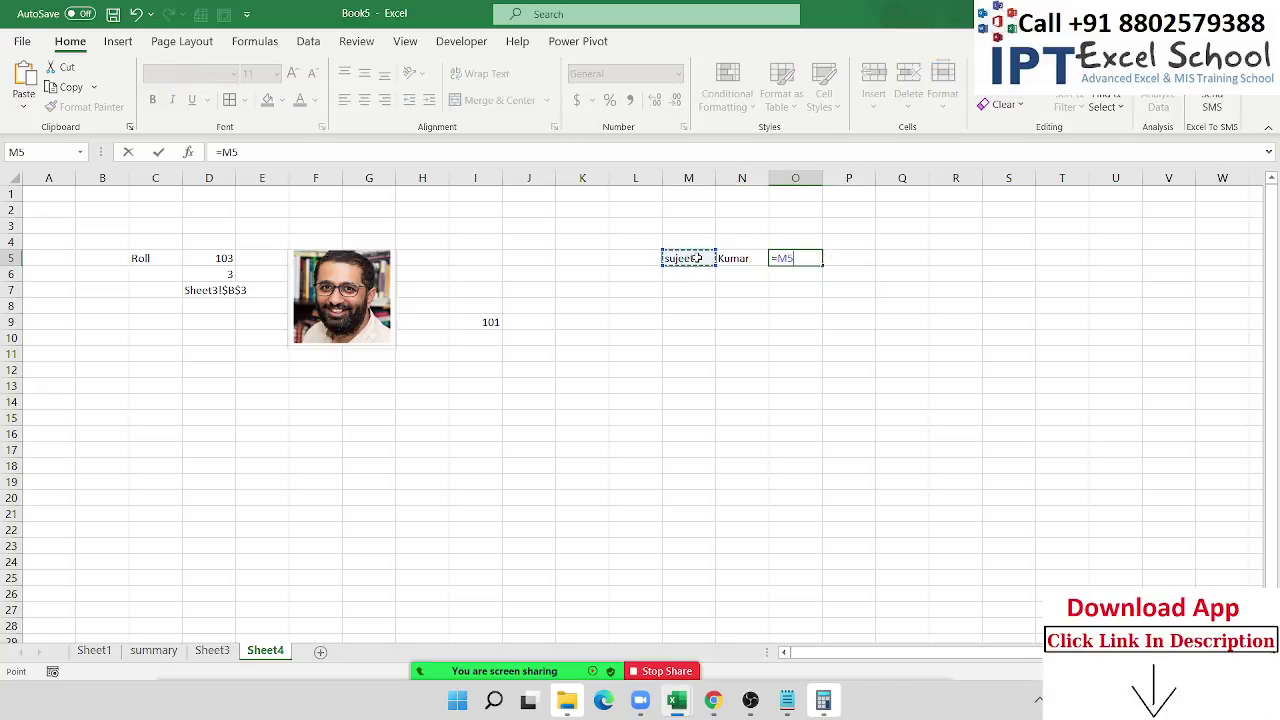
pyautogui.write('&')
pyautogui.click(762, 260)
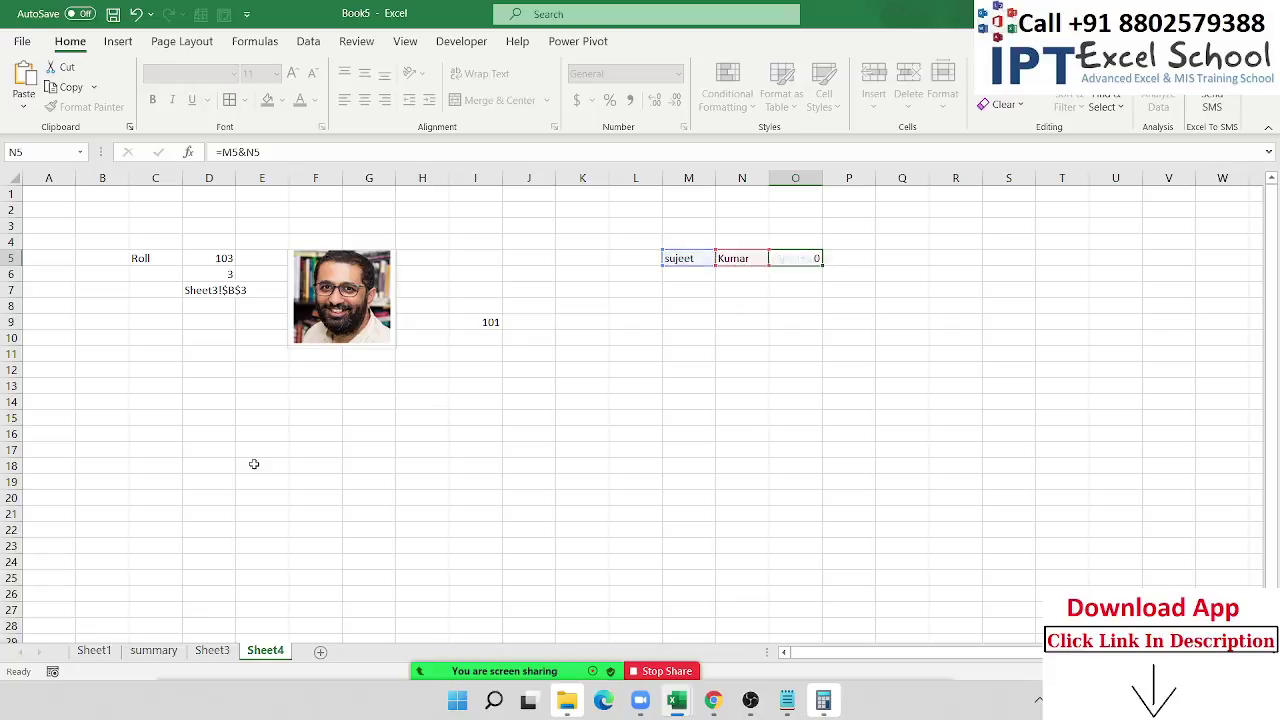
pyautogui.hotkey('ctrl', 'Return')
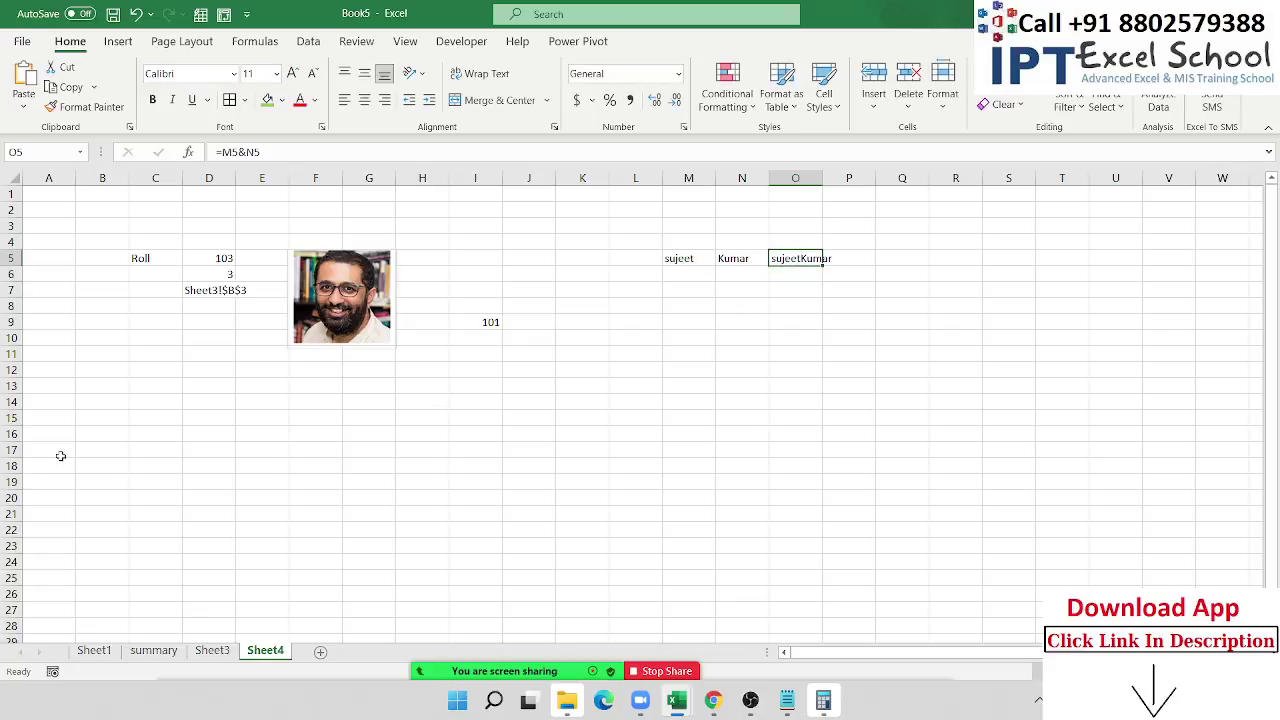
pyautogui.doubleClick(209, 292)
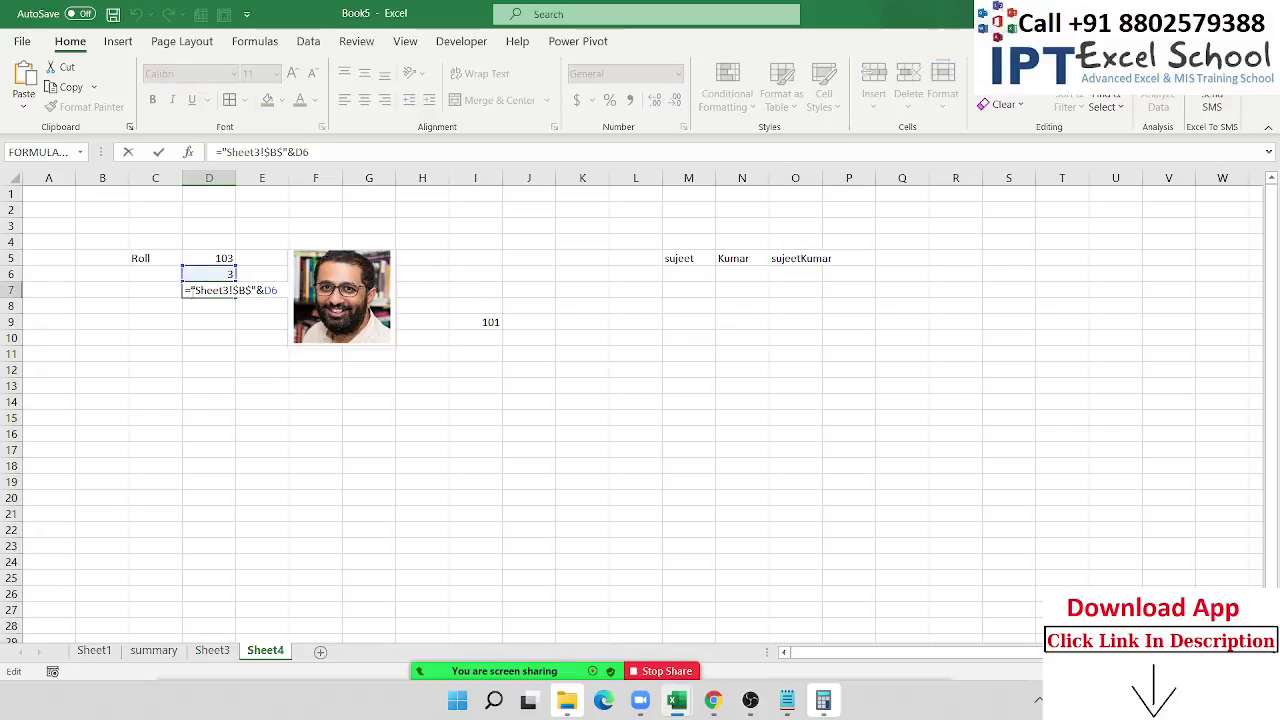
# Step: Change D7's formula to ="Sheet3!$B$"&$D$6 and copy its text
pyautogui.moveTo(194, 290); pyautogui.dragTo(243, 290)
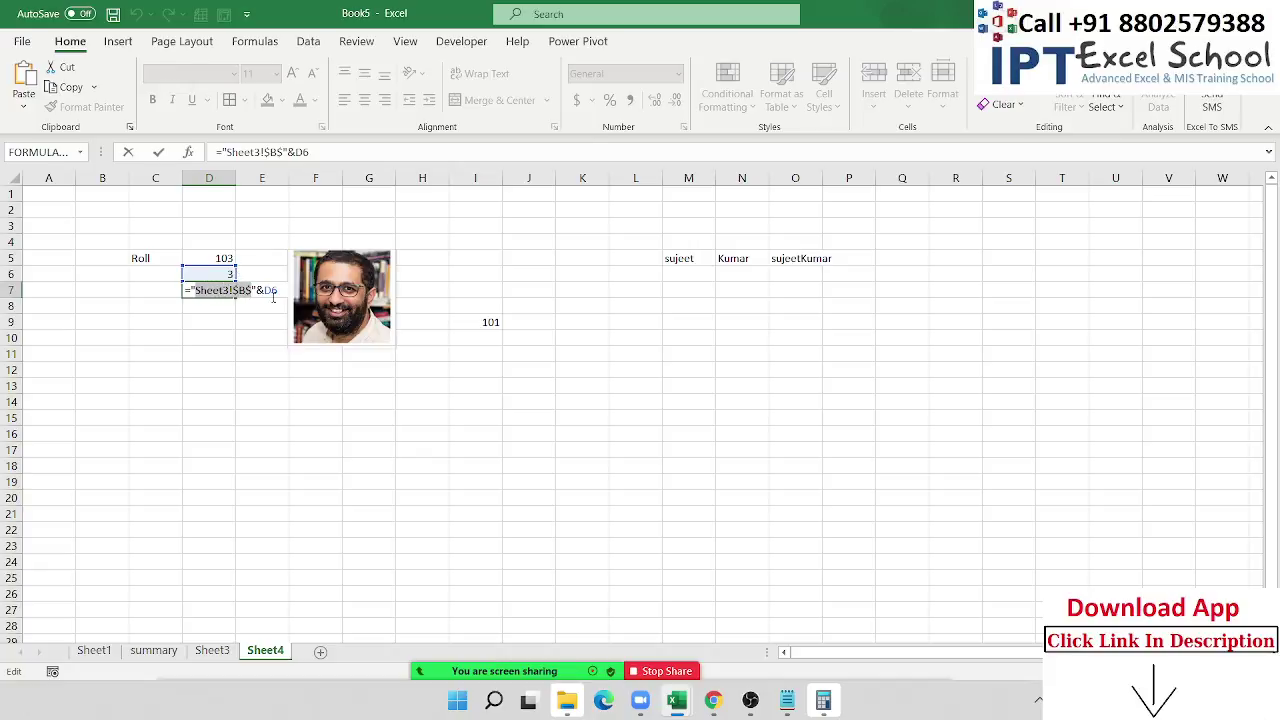
pyautogui.moveTo(257, 290); pyautogui.dragTo(277, 290)
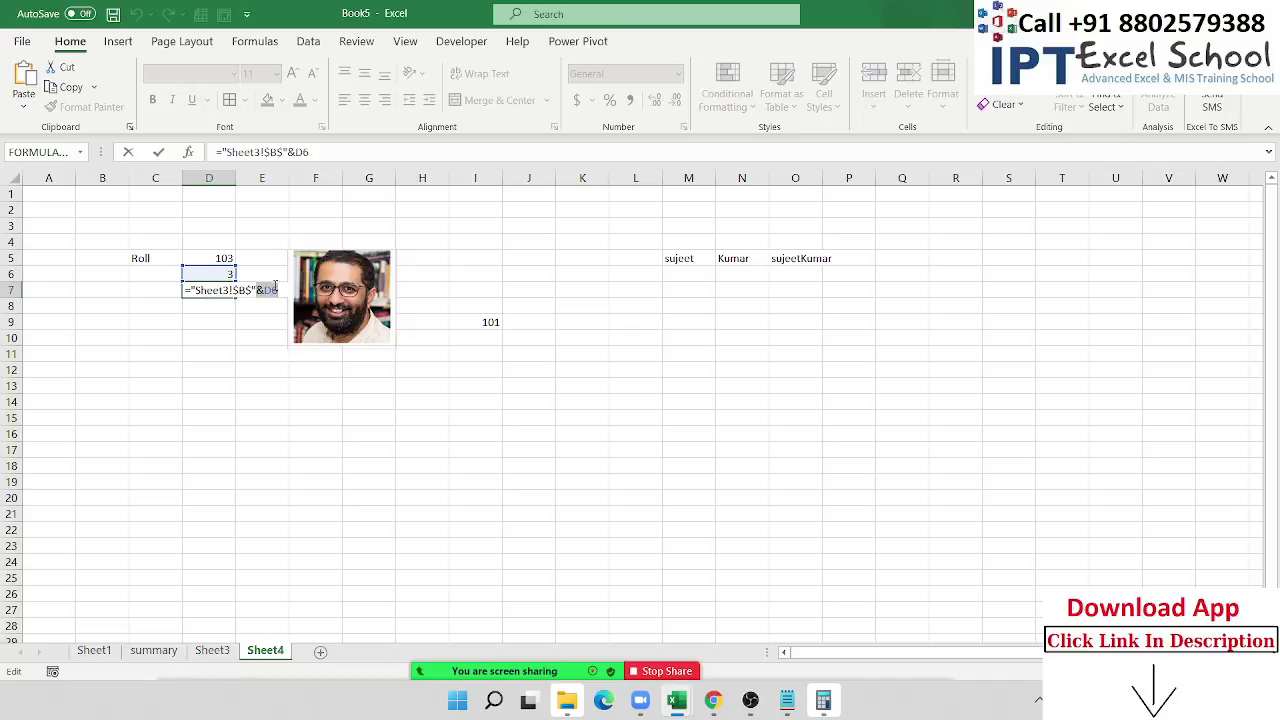
pyautogui.click(271, 289)
pyautogui.write('$B')
pyautogui.write('$D$')
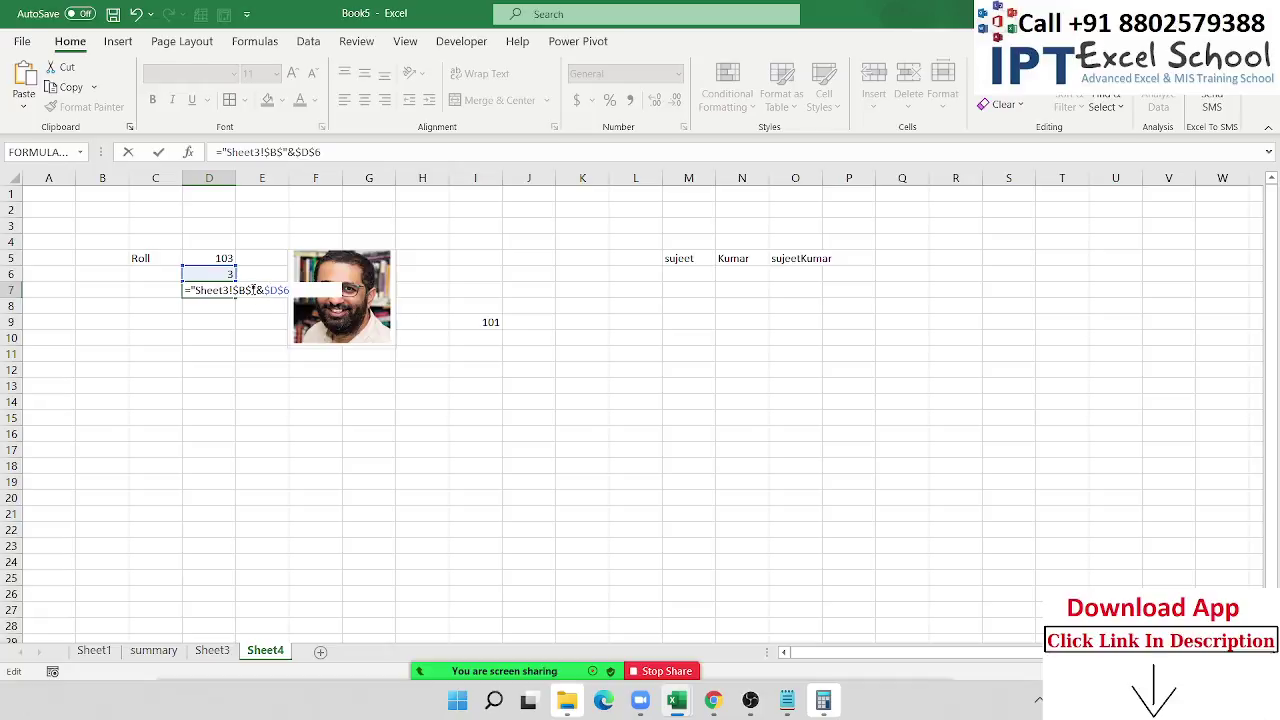
pyautogui.moveTo(253, 289); pyautogui.dragTo(197, 289)
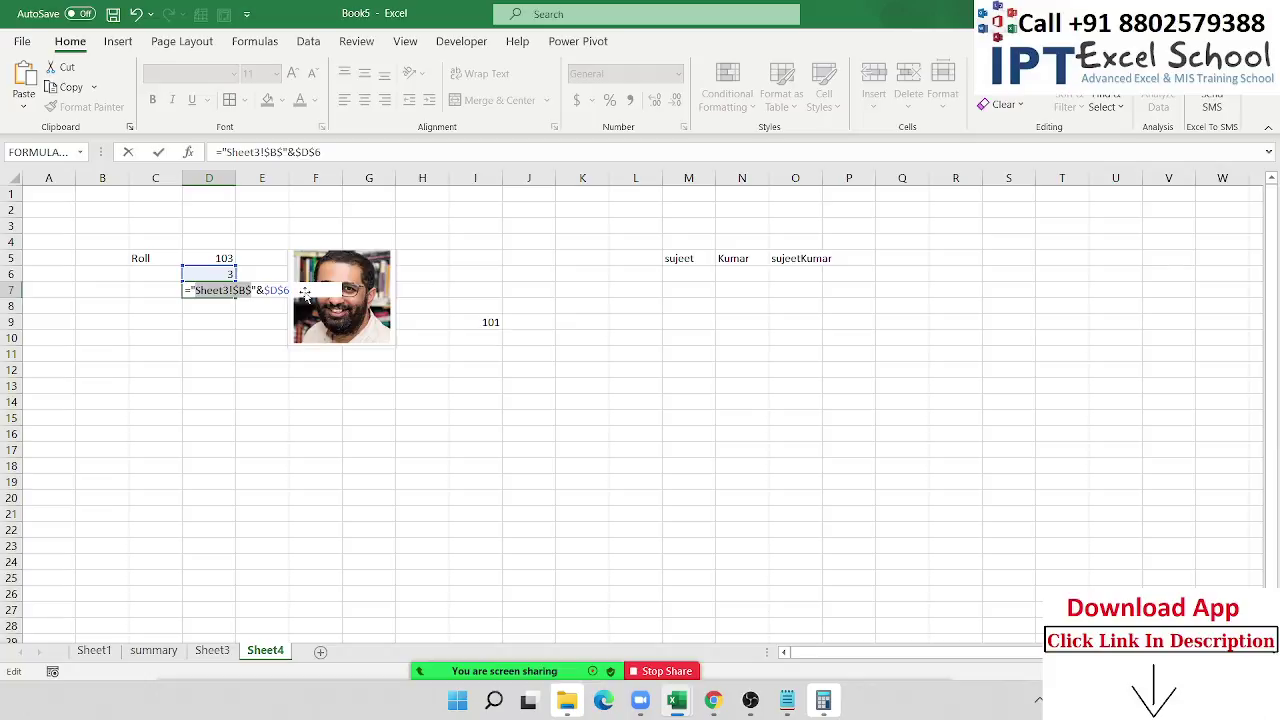
pyautogui.press('Return')
pyautogui.press('Up')
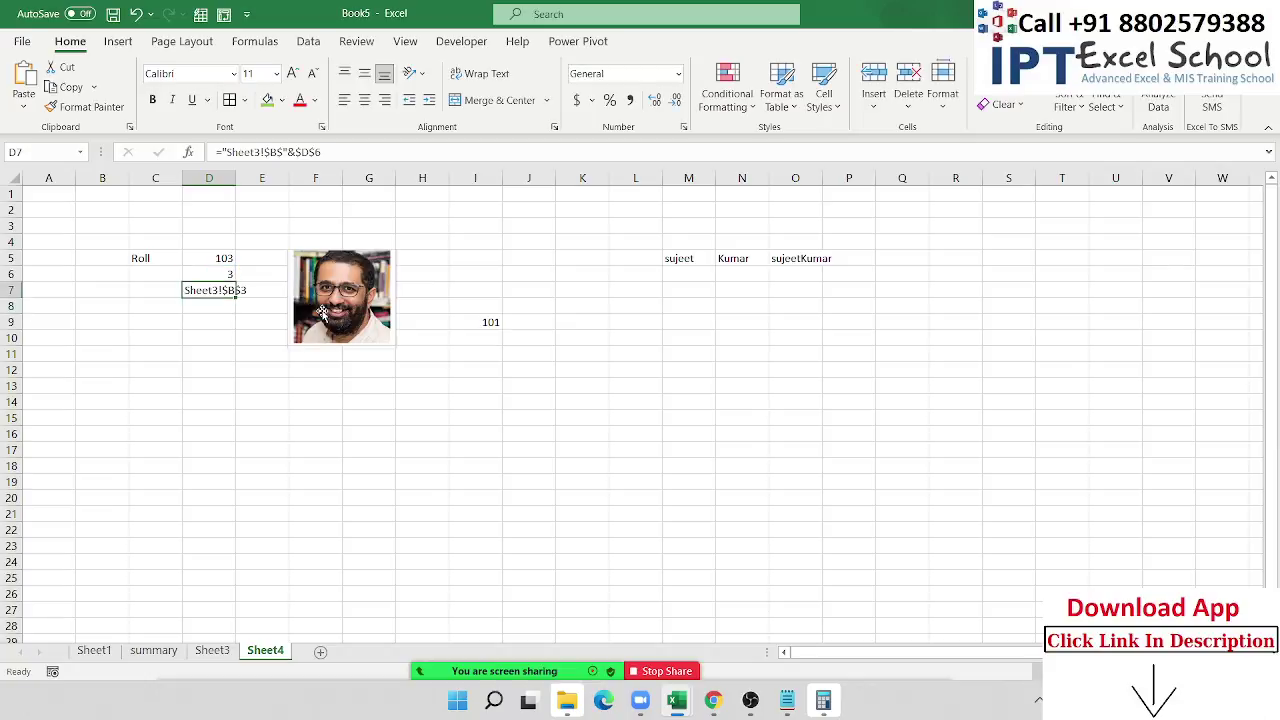
pyautogui.doubleClick(195, 285)
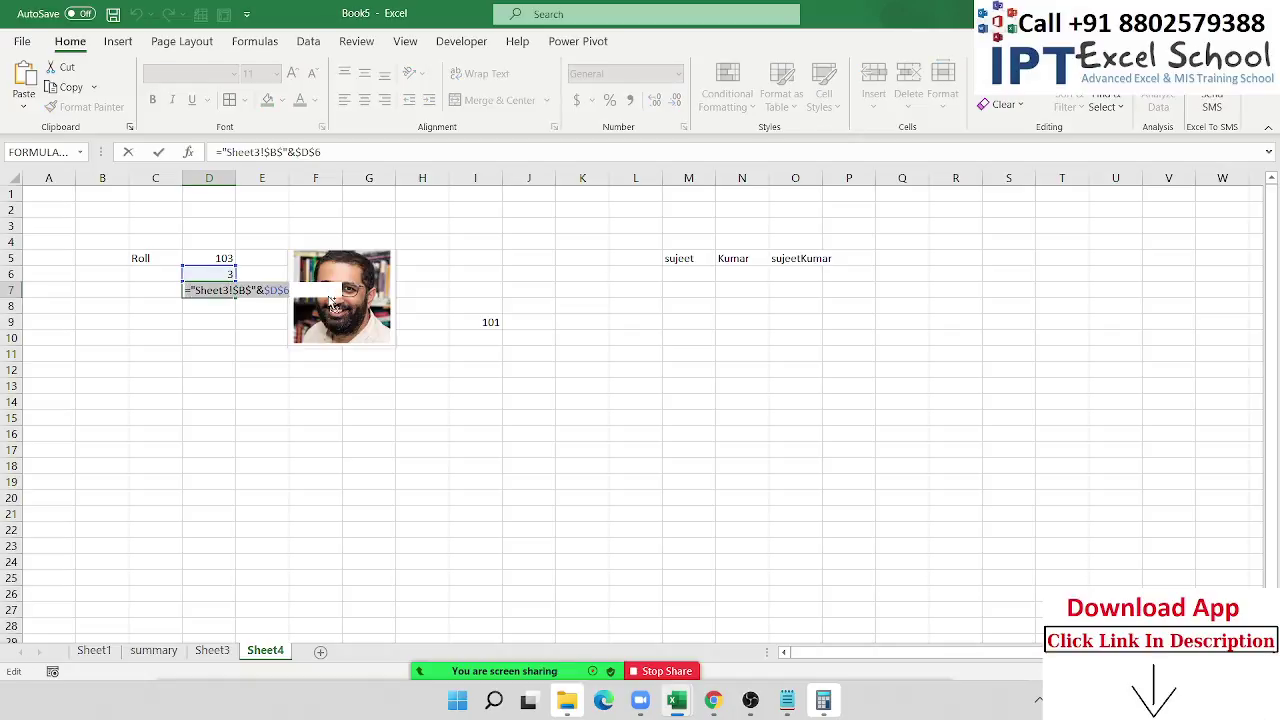
pyautogui.press('Escape')
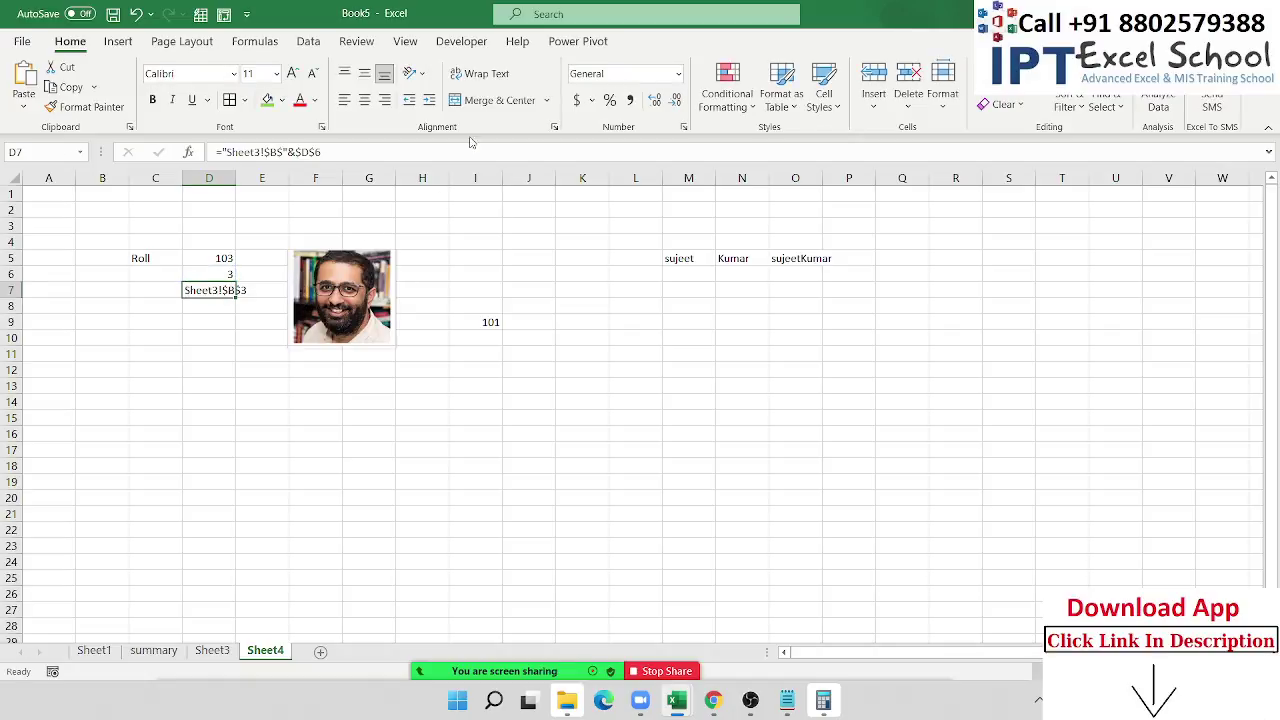
# Step: Try the D7 formula as the linked picture's source, then dismiss Excel's error and cancel
pyautogui.click(350, 268)
pyautogui.moveTo(288, 152); pyautogui.dragTo(220, 152)
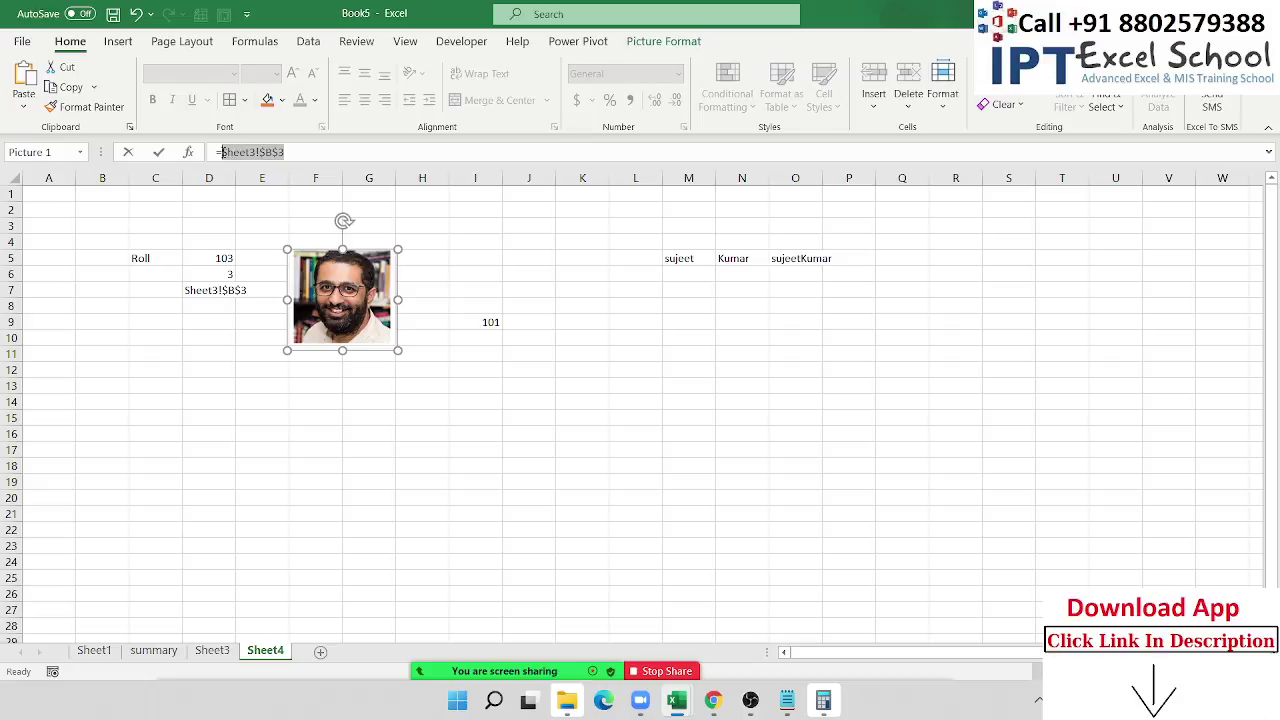
pyautogui.hotkey('ctrl', 'v')
pyautogui.press('Return')
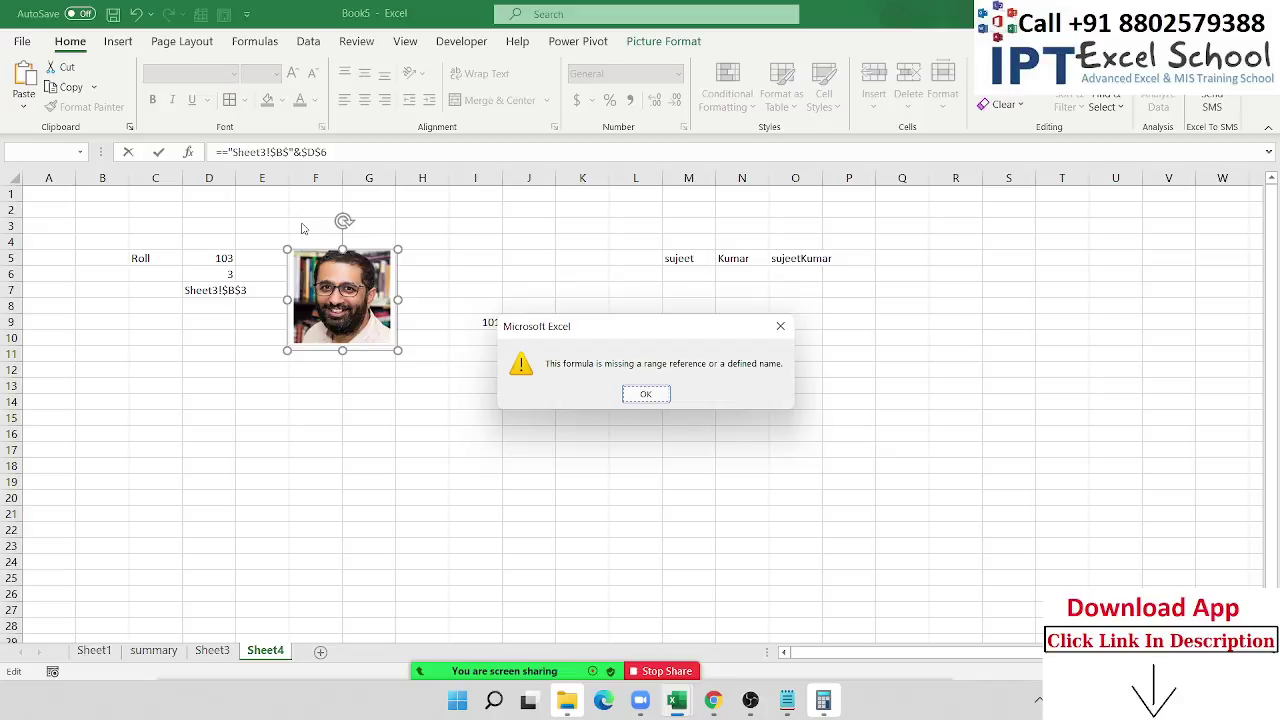
pyautogui.press('Return')
pyautogui.press('Escape')
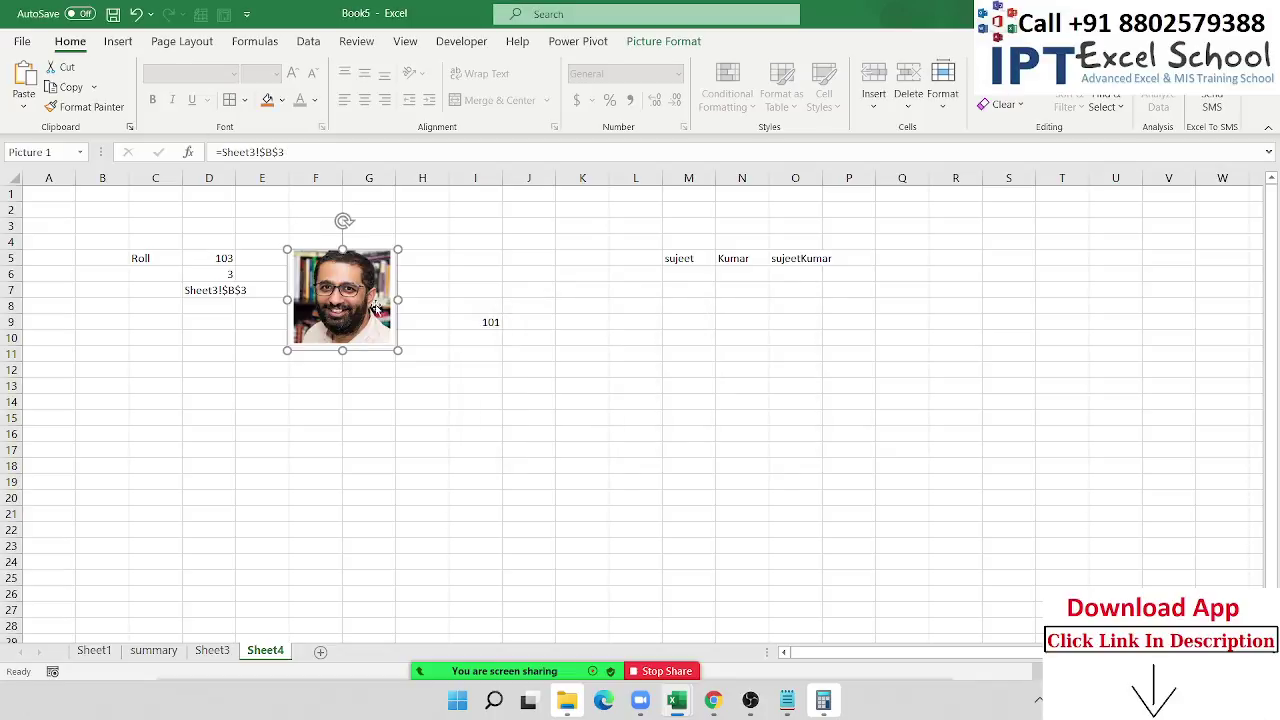
pyautogui.click(598, 382)
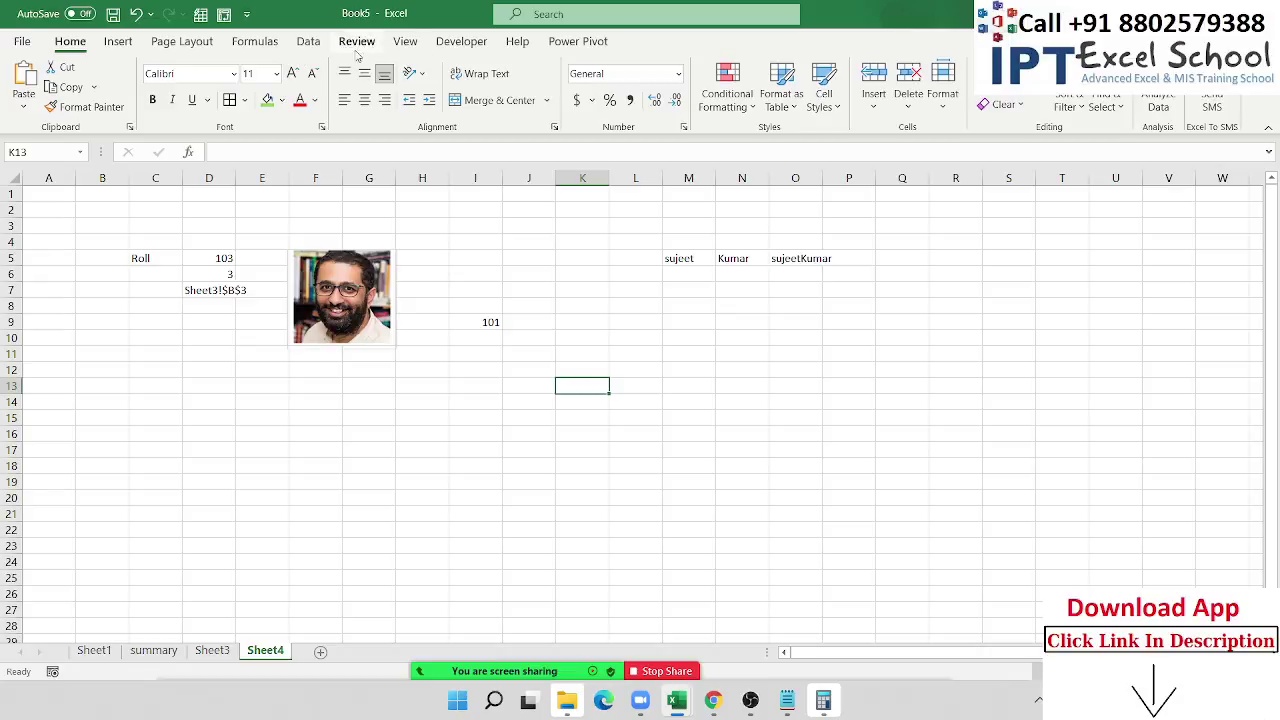
# Step: Create the defined name Photo referring to =indirect($D$7)
pyautogui.click(262, 44)
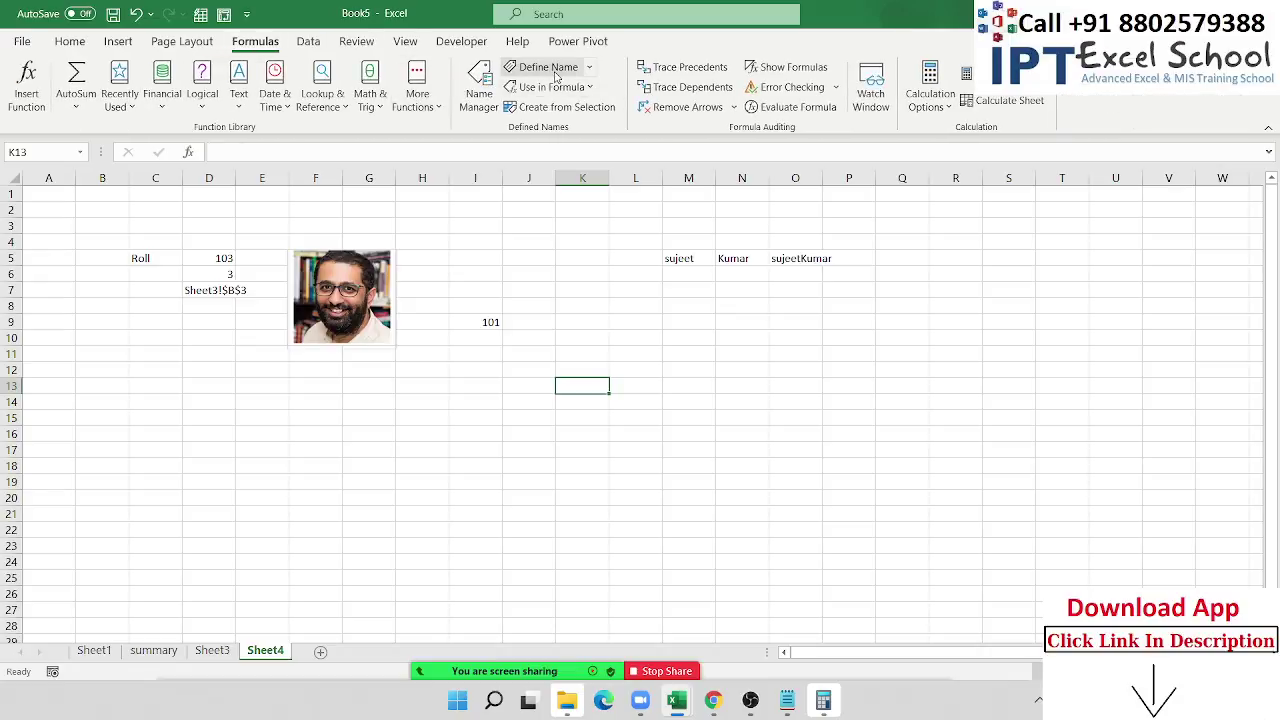
pyautogui.click(545, 67)
pyautogui.write('P')
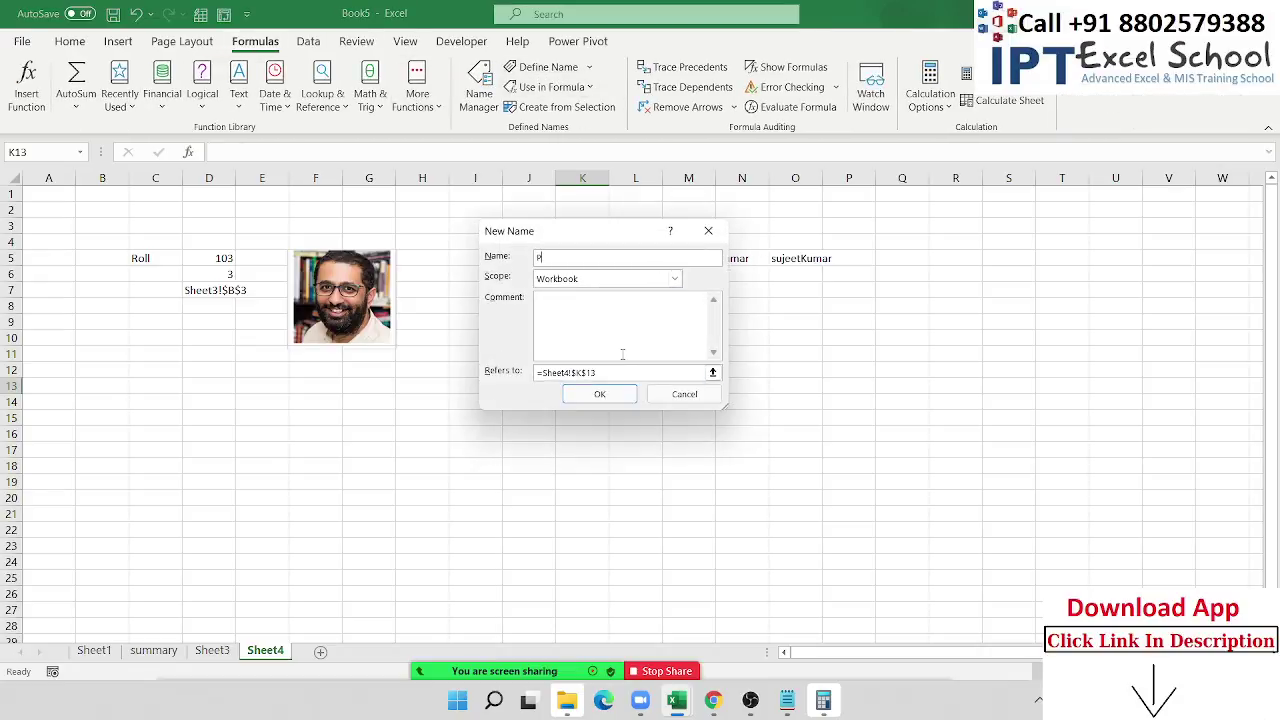
pyautogui.write('ho')
pyautogui.write('to')
pyautogui.moveTo(598, 372); pyautogui.dragTo(443, 357)
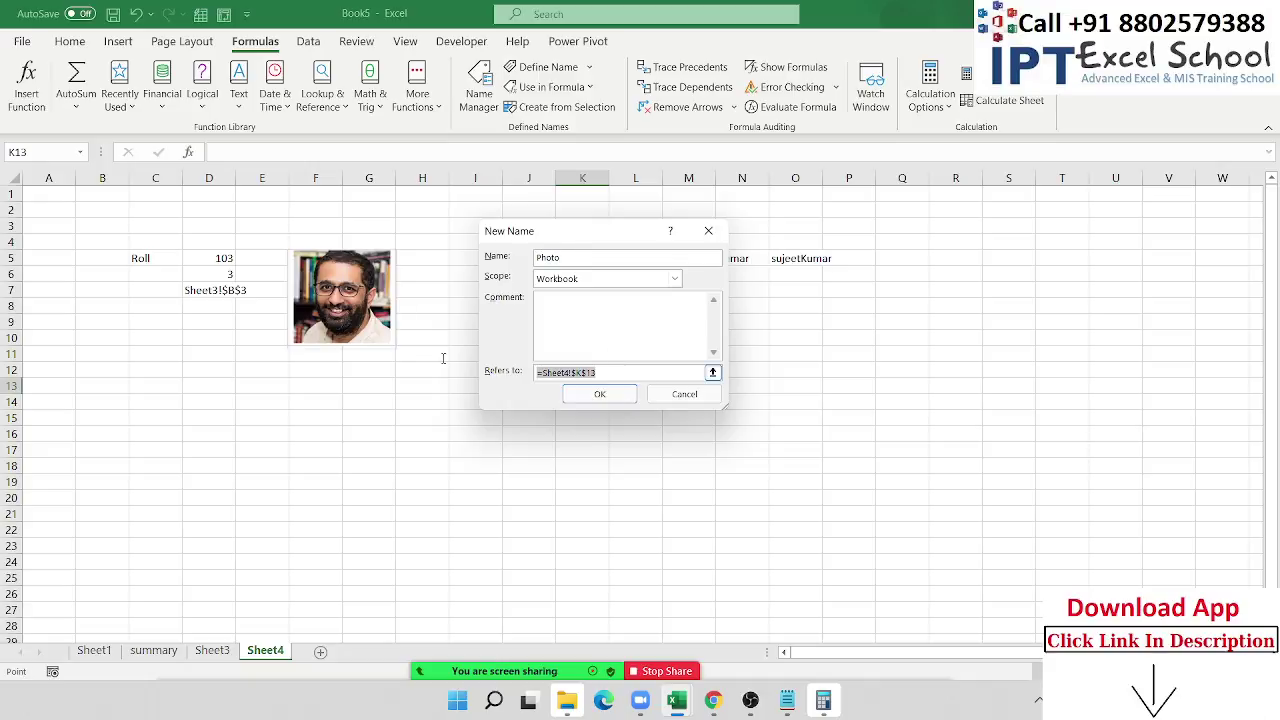
pyautogui.write('=')
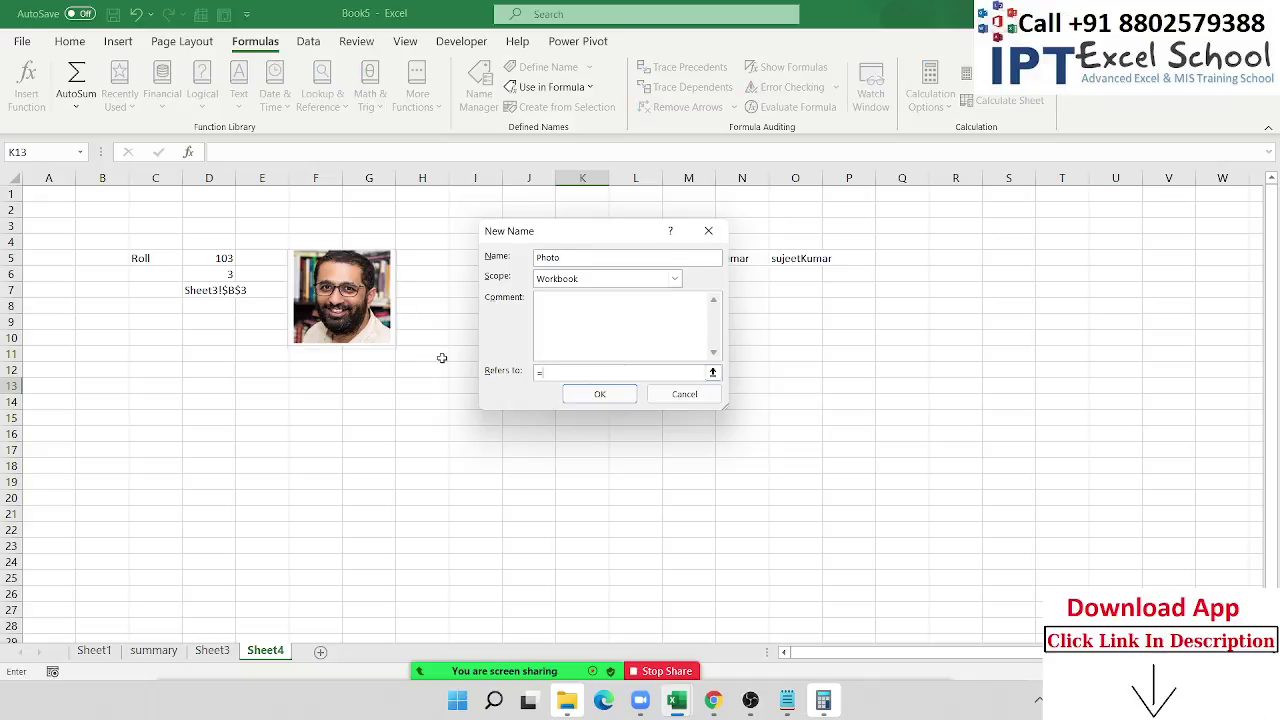
pyautogui.write('ind')
pyautogui.write('irect')
pyautogui.write('(P')
pyautogui.write('hoto')
pyautogui.hotkey('ctrl', 'shift', 'Left')
pyautogui.press('BackSpace')
pyautogui.write('D')
pyautogui.write('7')
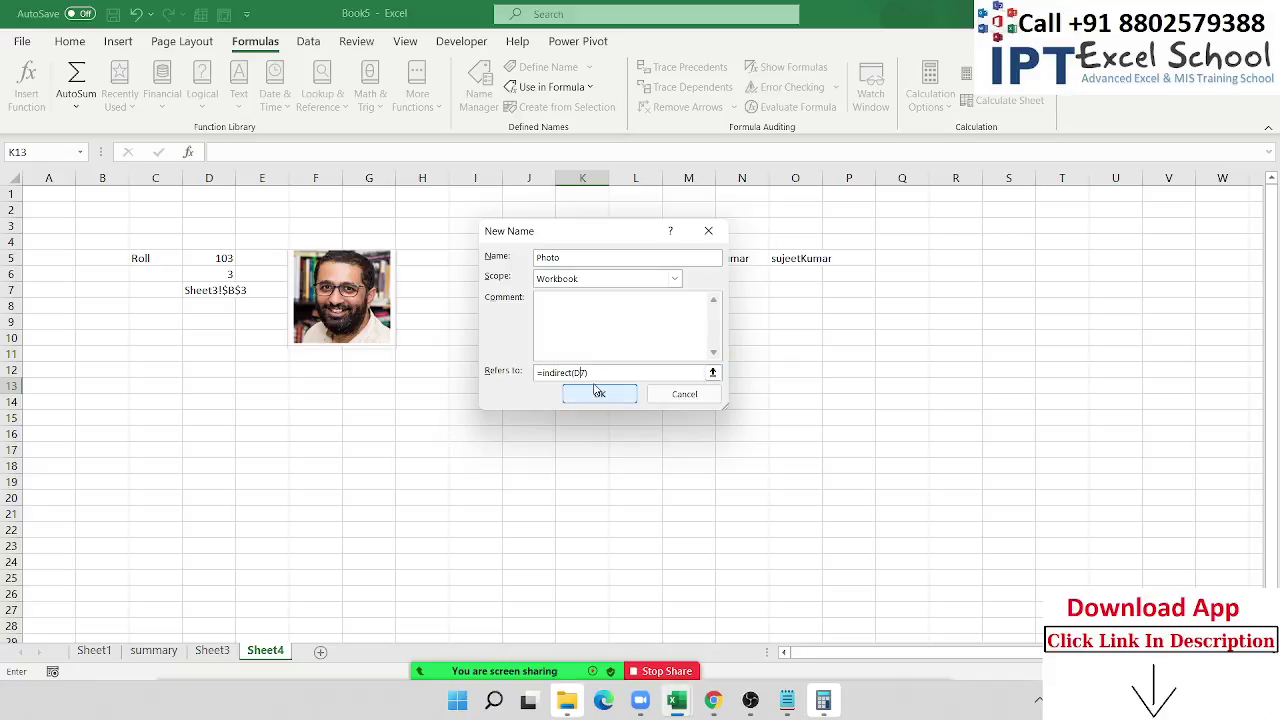
pyautogui.write('$')
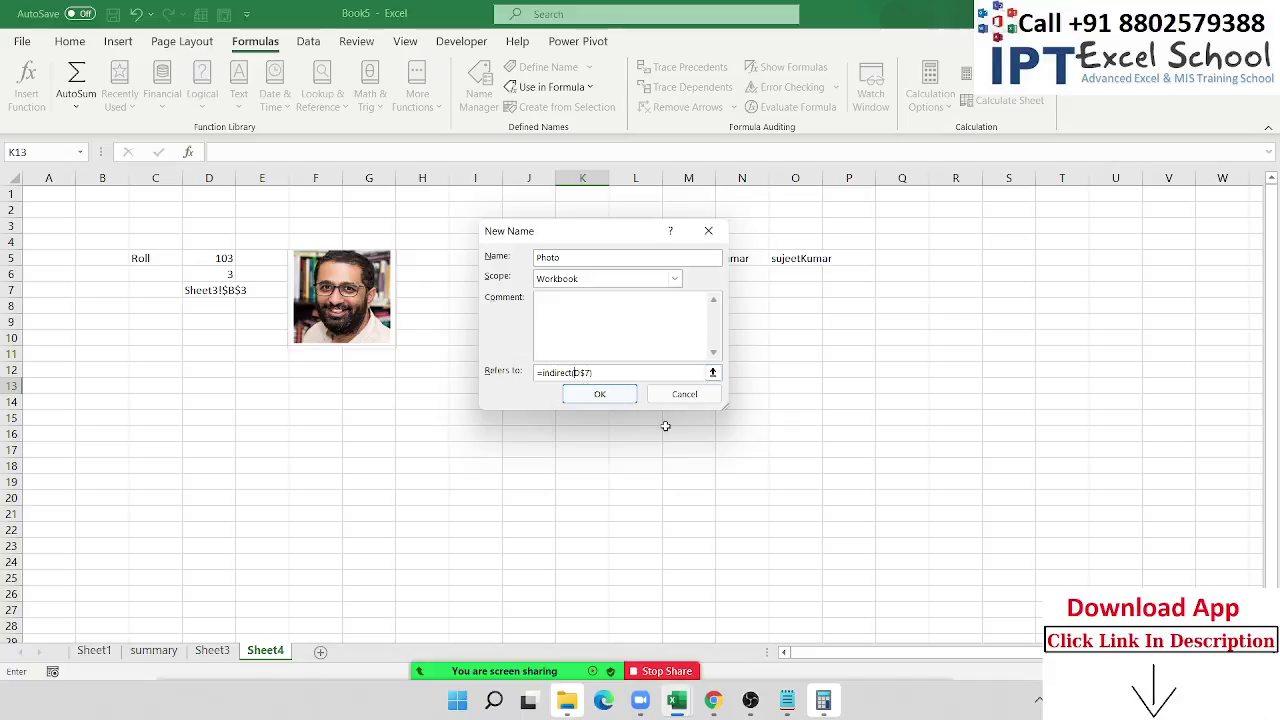
pyautogui.write('$')
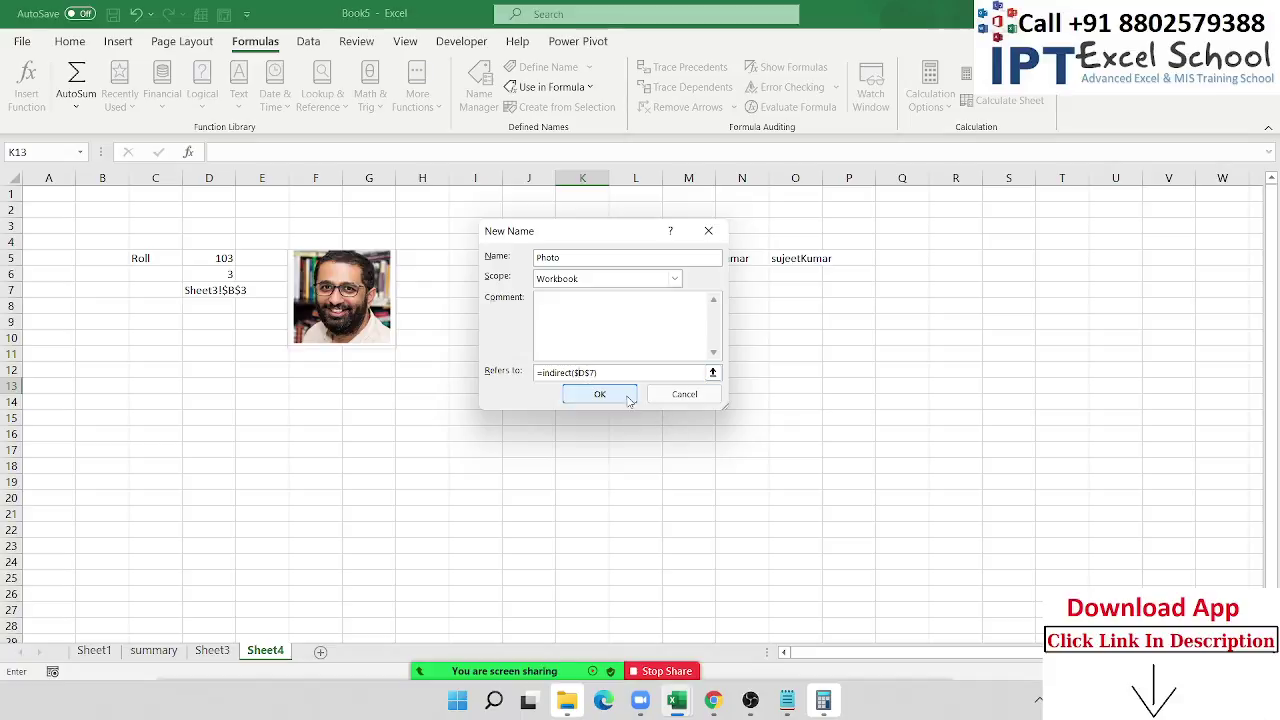
pyautogui.click(628, 398)
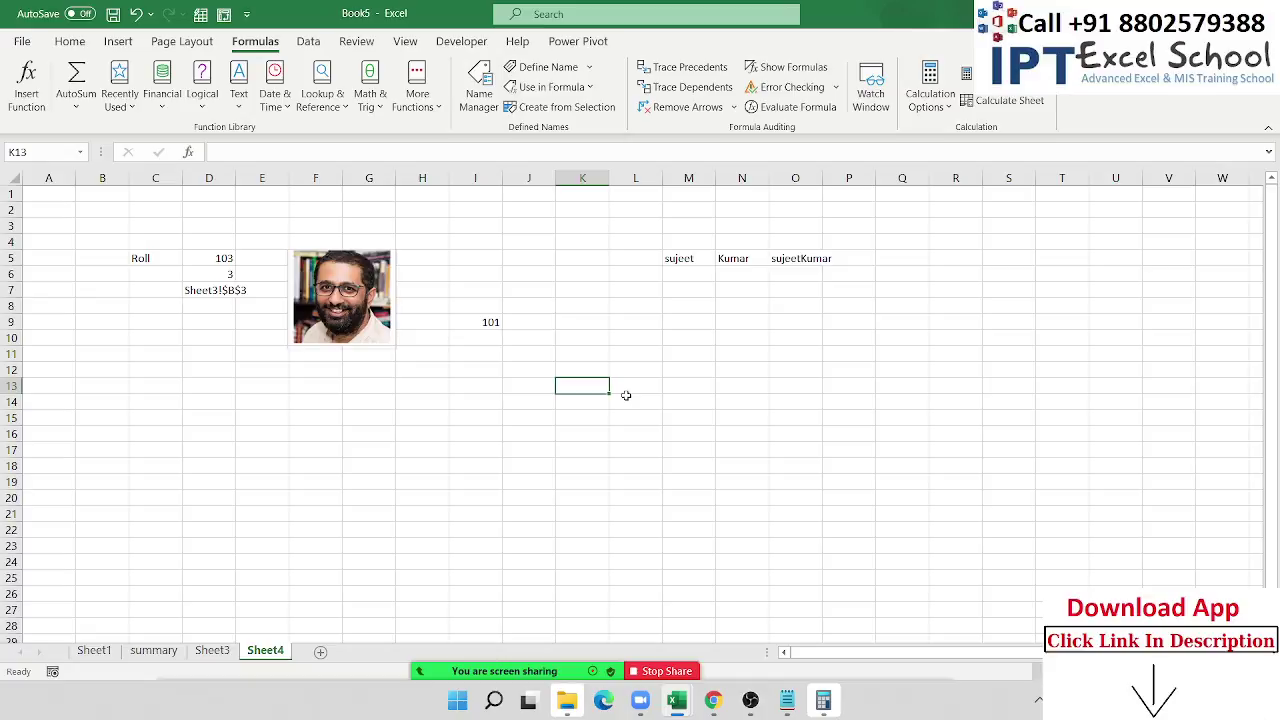
# Step: Replace the linked photo's reference with the named formula =Photo
pyautogui.click(322, 332)
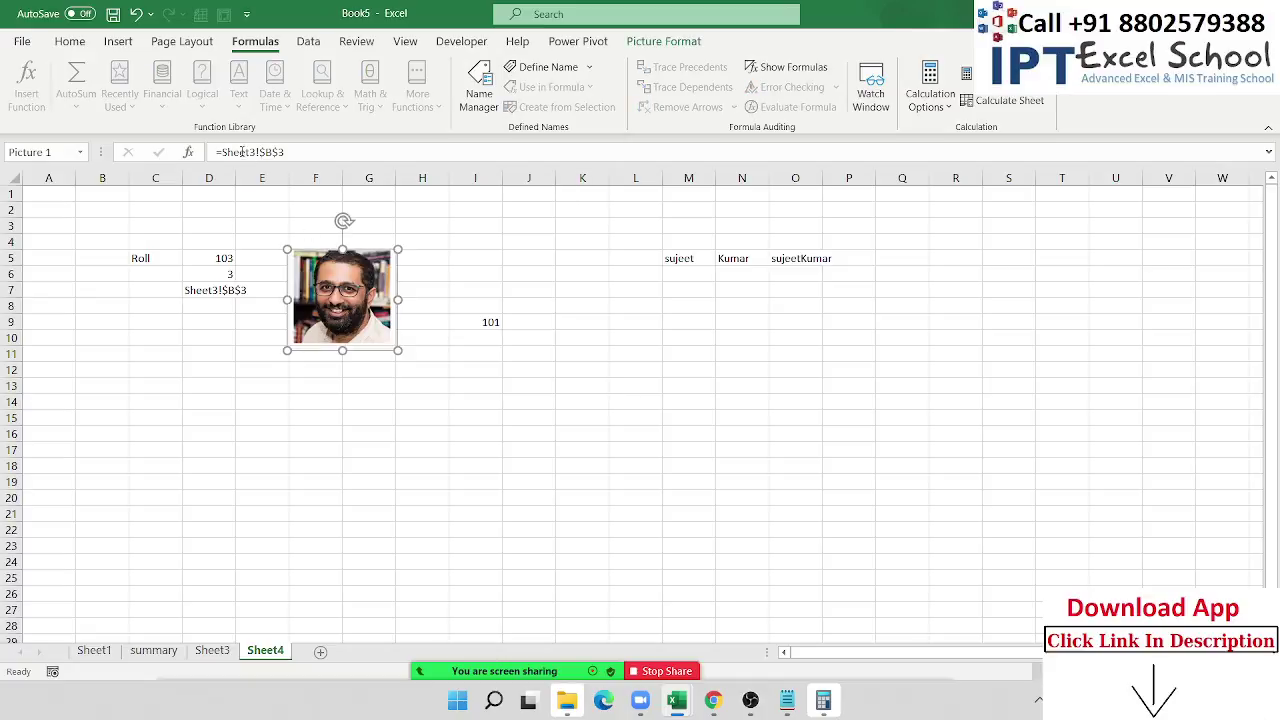
pyautogui.moveTo(224, 151); pyautogui.dragTo(288, 151)
pyautogui.press('BackSpace')
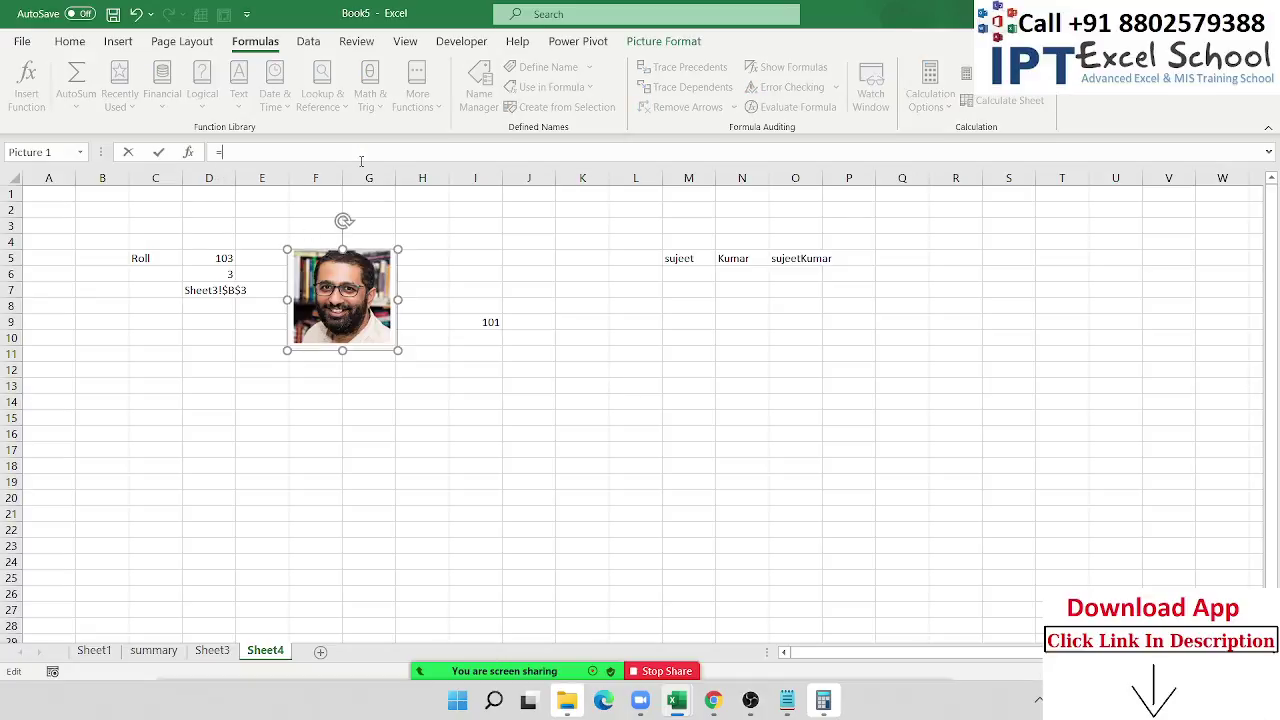
pyautogui.write('pho')
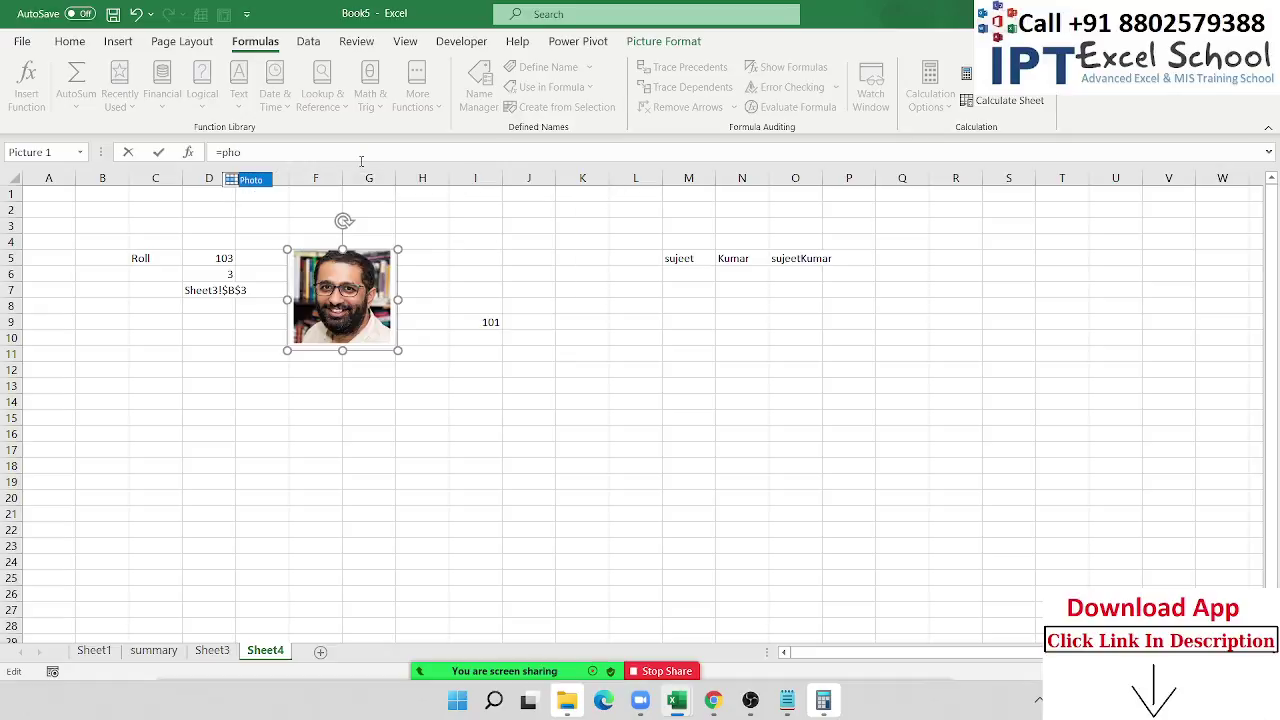
pyautogui.press('Tab')
pyautogui.press('Return')
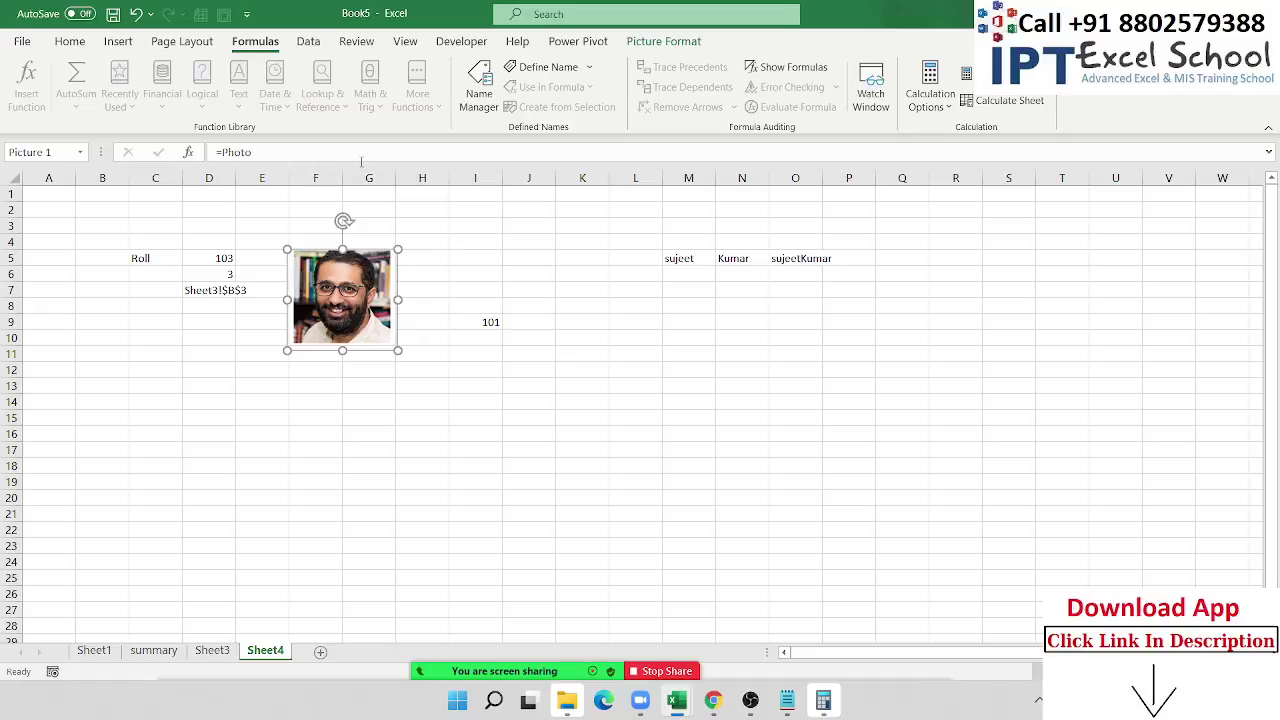
pyautogui.click(368, 434)
# Step: Enter roll numbers 101, 102, 103 and 104 in D5, watching the photo swap
pyautogui.click(207, 259)
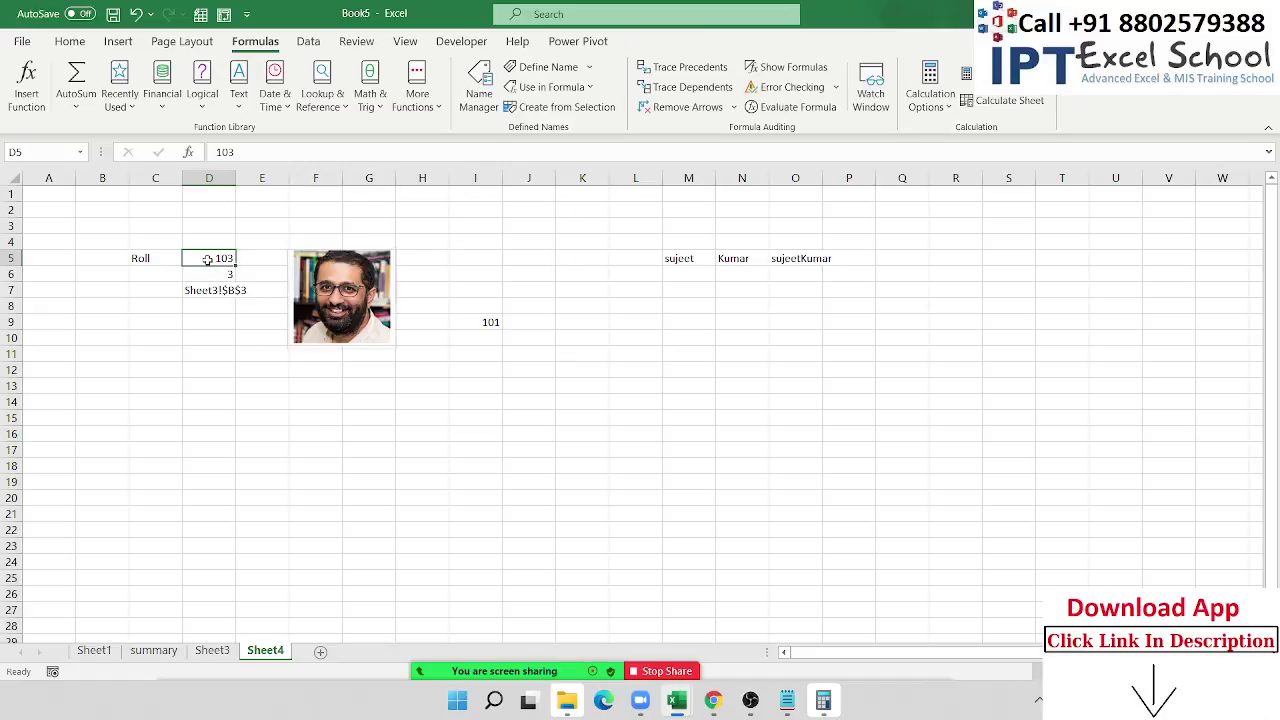
pyautogui.write('101')
pyautogui.press('Return')
pyautogui.click(207, 259)
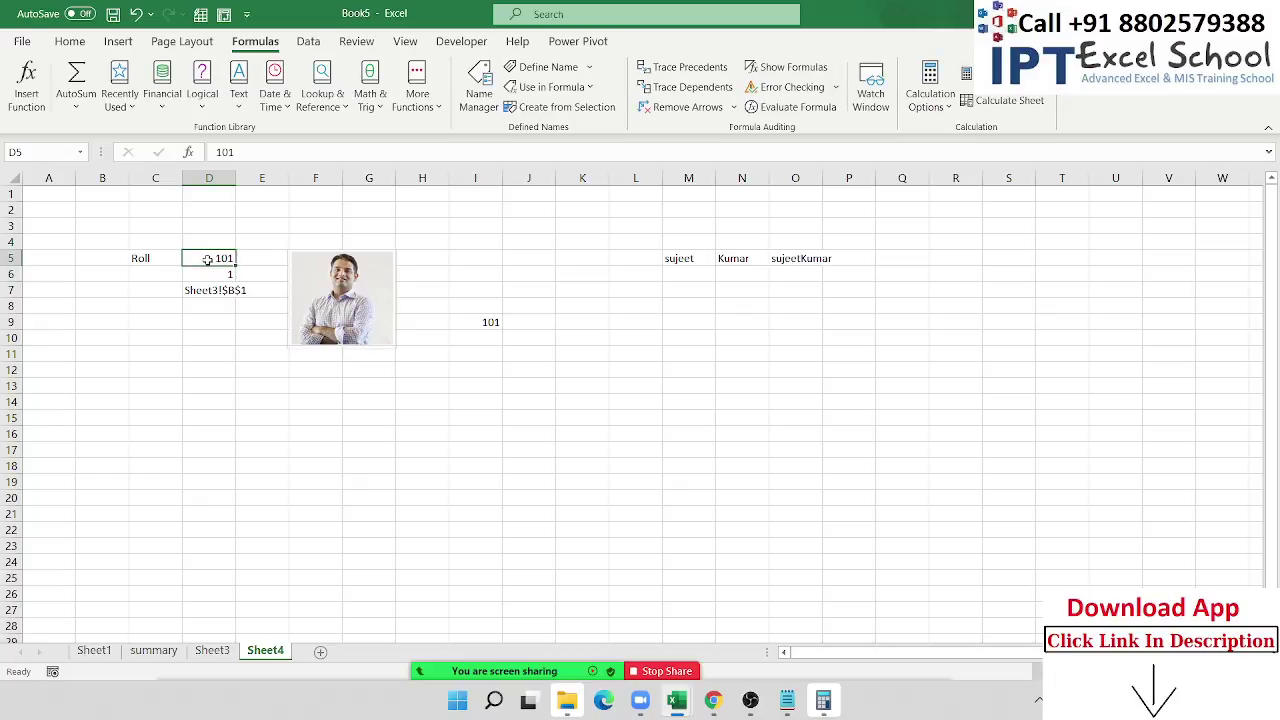
pyautogui.write('102')
pyautogui.press('Return')
pyautogui.click(207, 259)
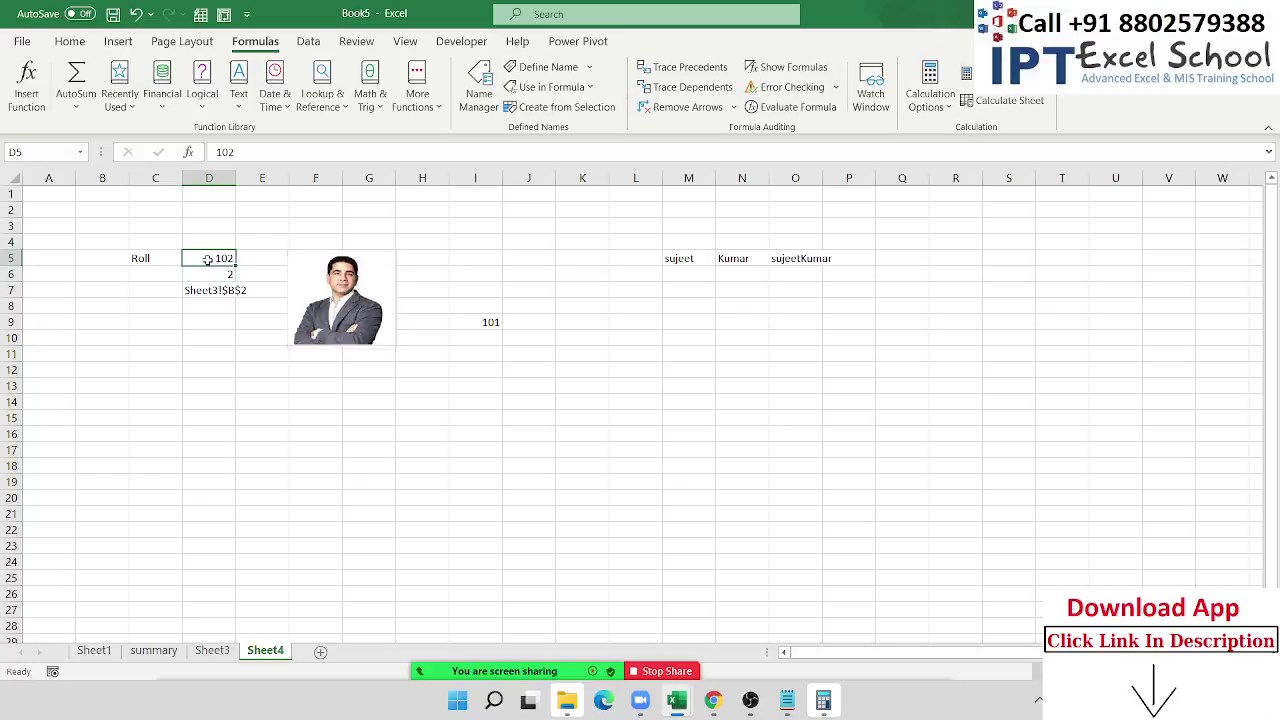
pyautogui.write('103')
pyautogui.press('Return')
pyautogui.click(207, 259)
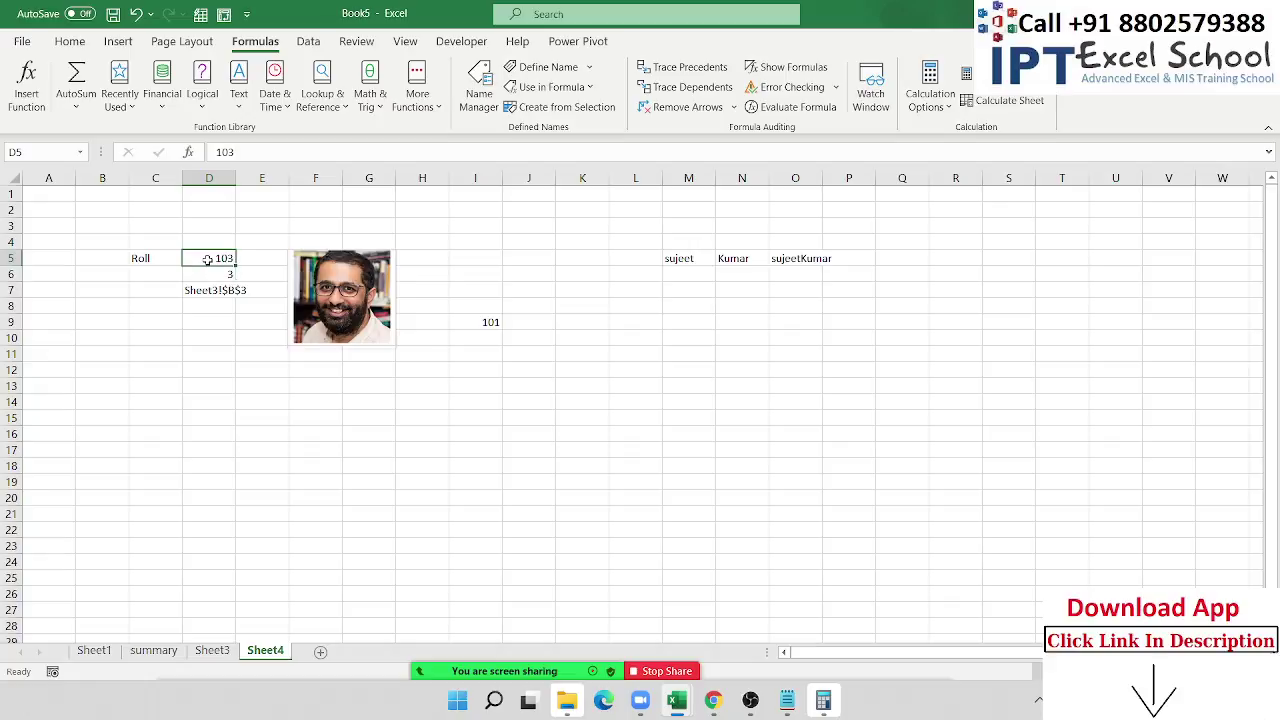
pyautogui.write('104')
pyautogui.press('Return')
# Step: Try roll number 105 in D5, then set it back to 101
pyautogui.click(207, 259)
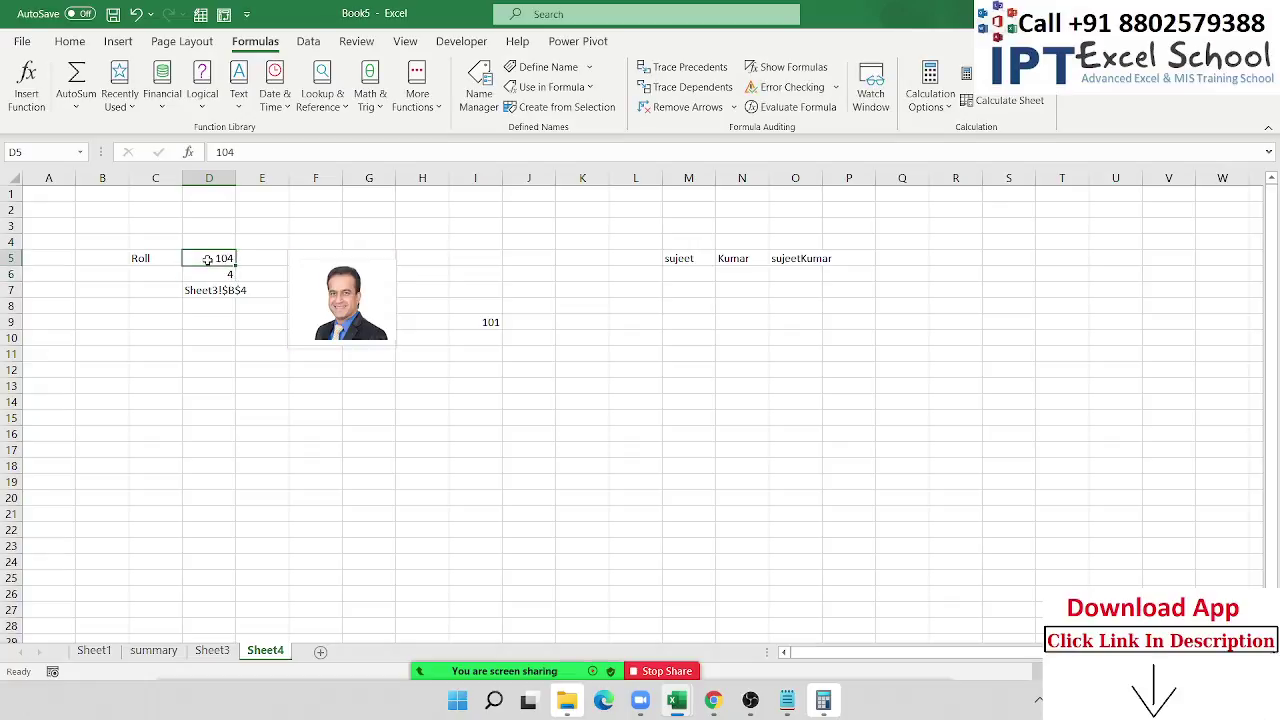
pyautogui.write('105')
pyautogui.press('Return')
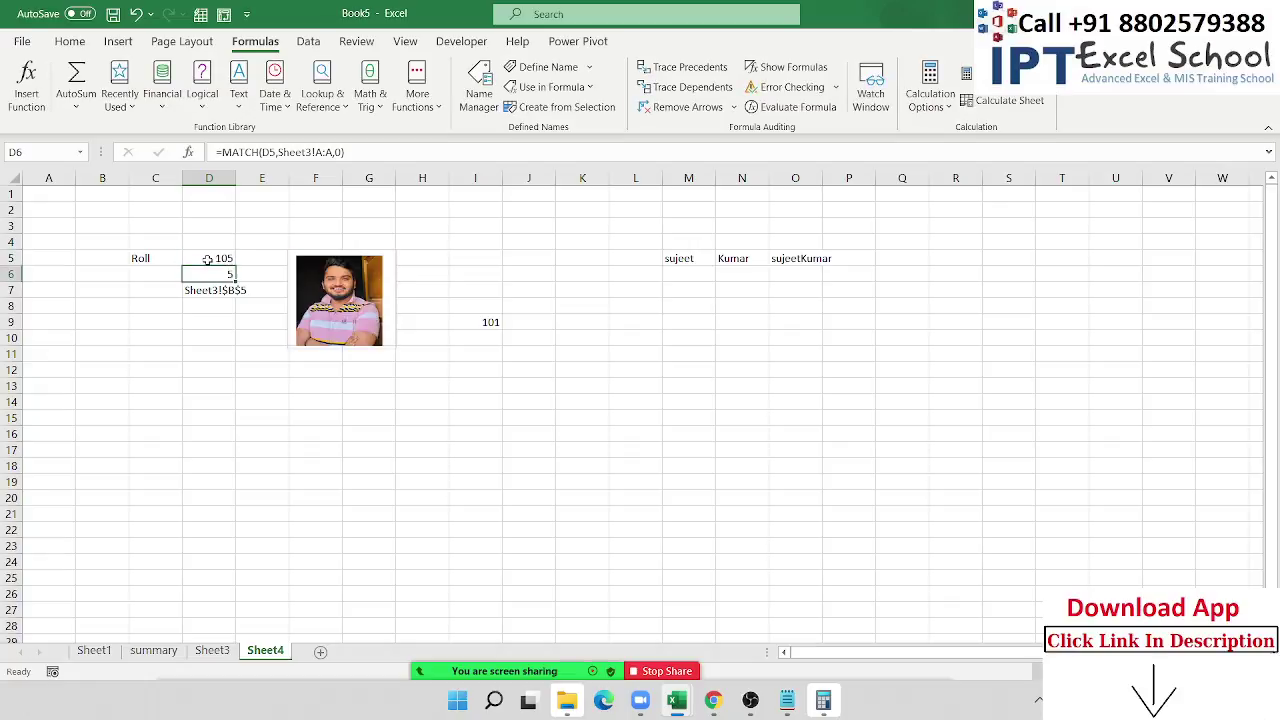
pyautogui.click(207, 259)
pyautogui.write('101')
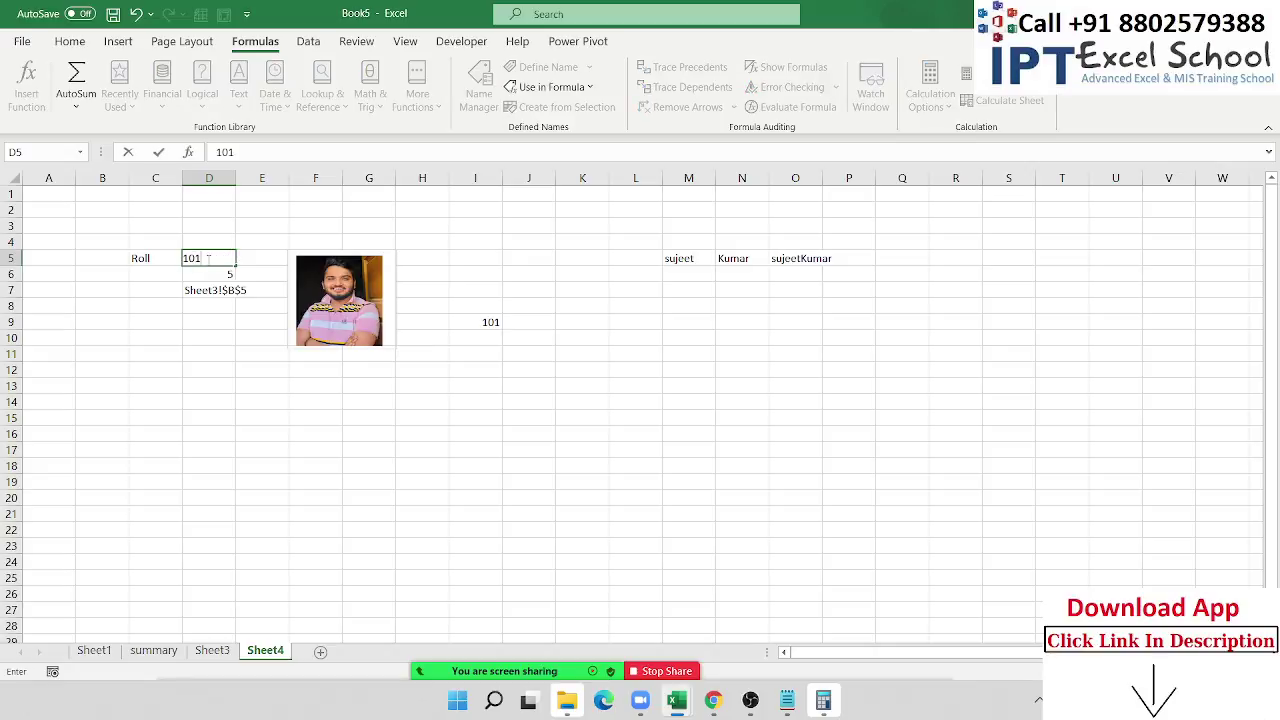
pyautogui.press('Return')
pyautogui.click(207, 259)
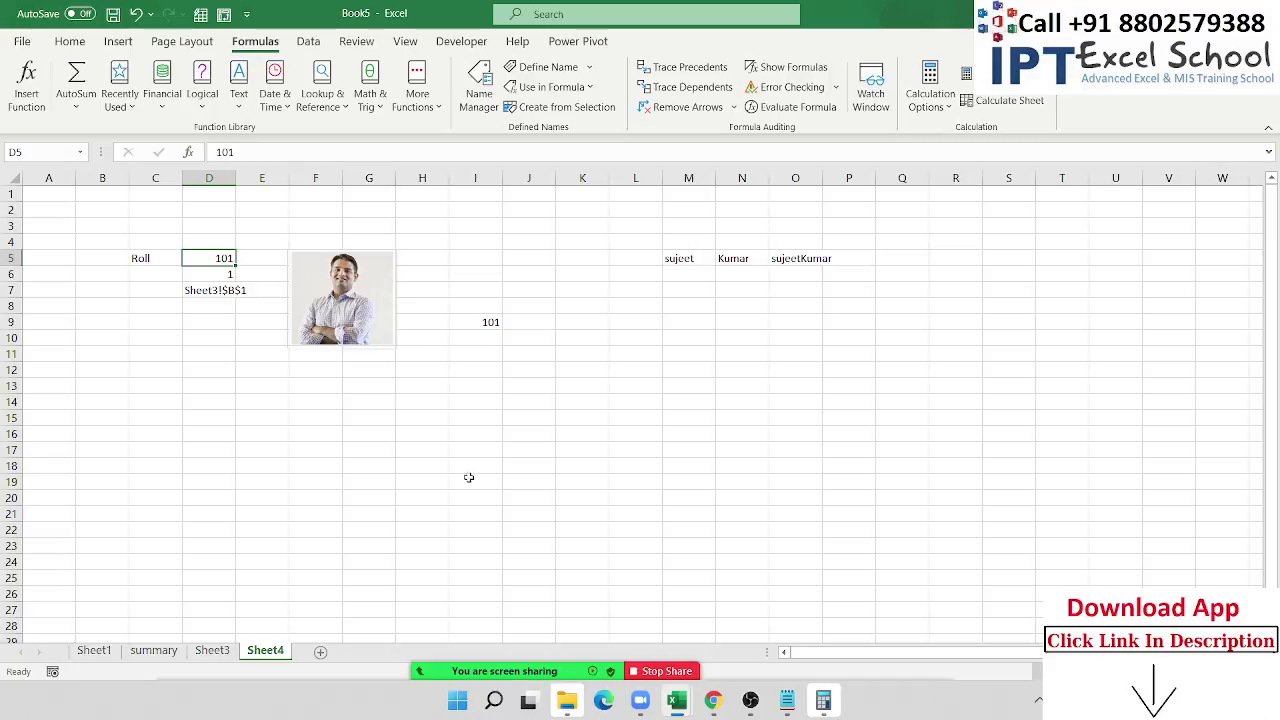
pyautogui.click(611, 433)
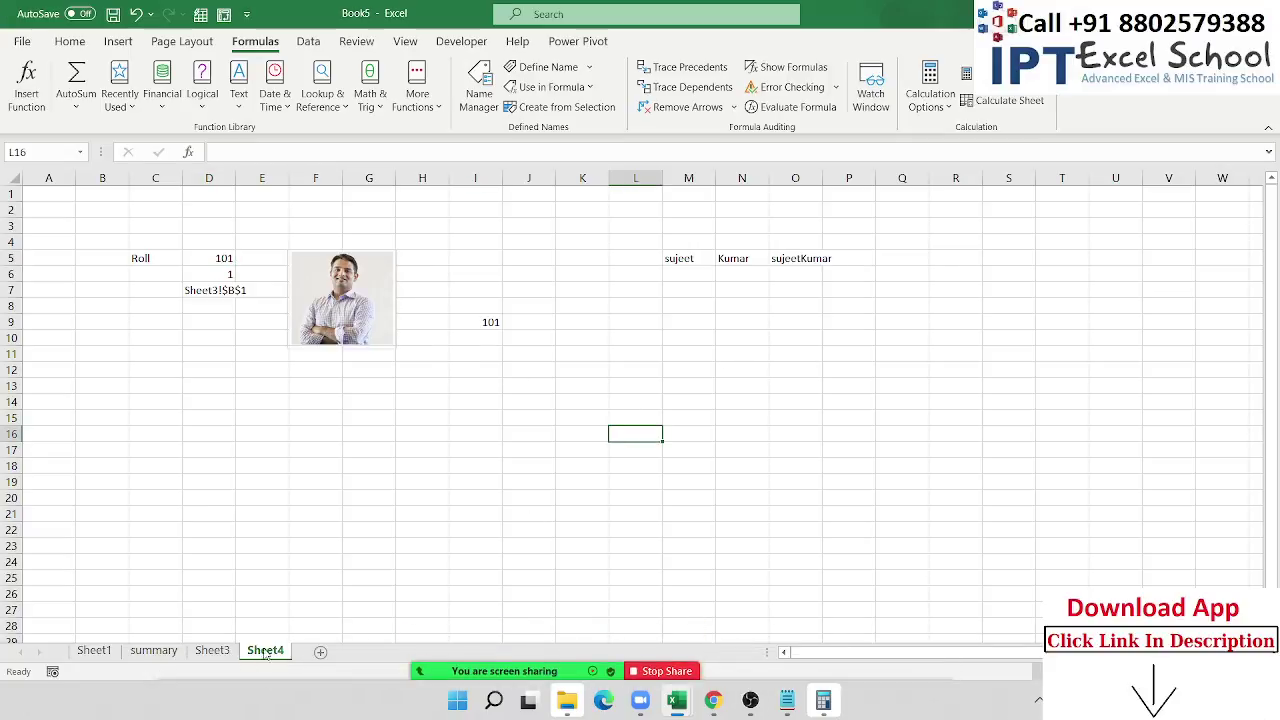
pyautogui.click(316, 328)
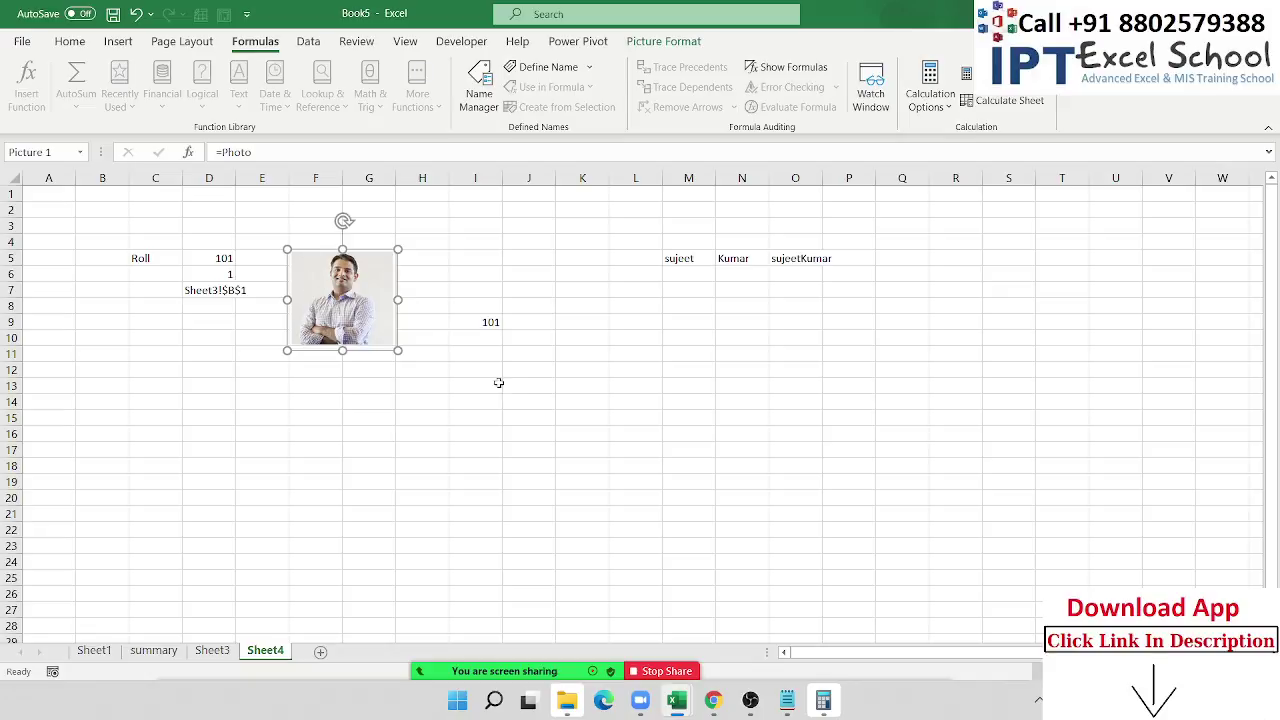
pyautogui.click(508, 396)
pyautogui.click(365, 333)
pyautogui.click(153, 650)
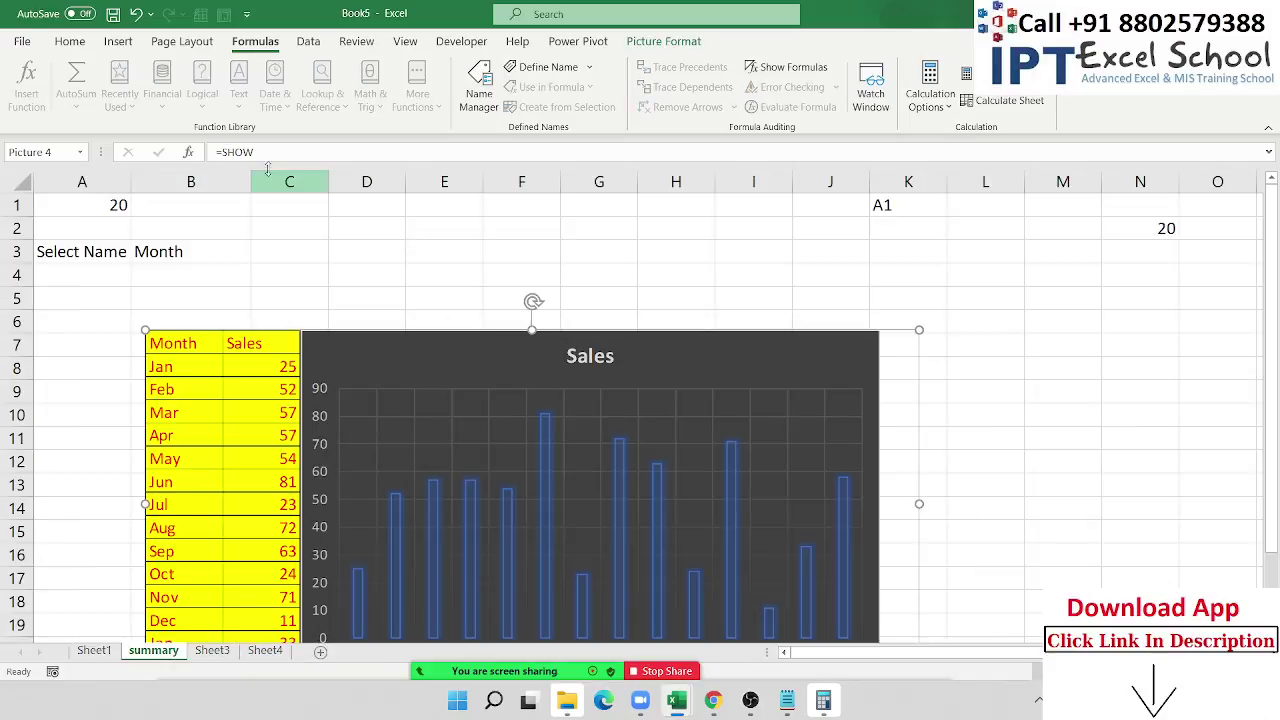
pyautogui.click(265, 650)
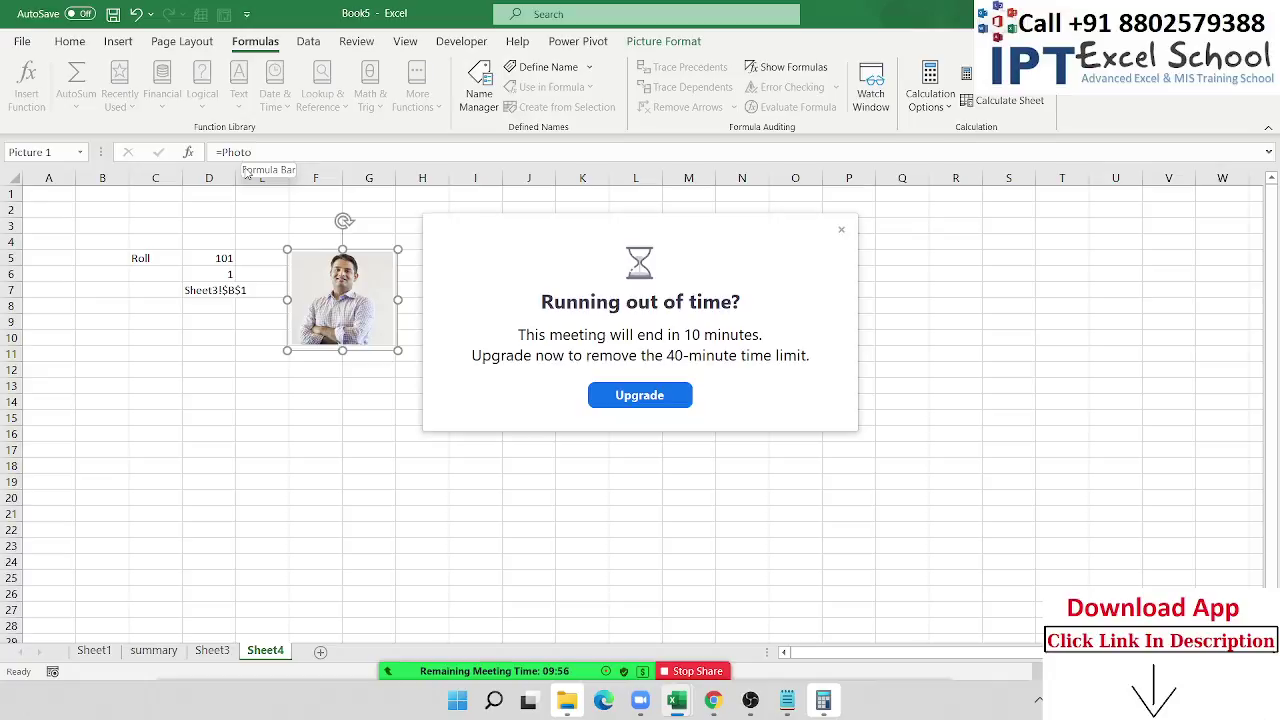
pyautogui.click(841, 229)
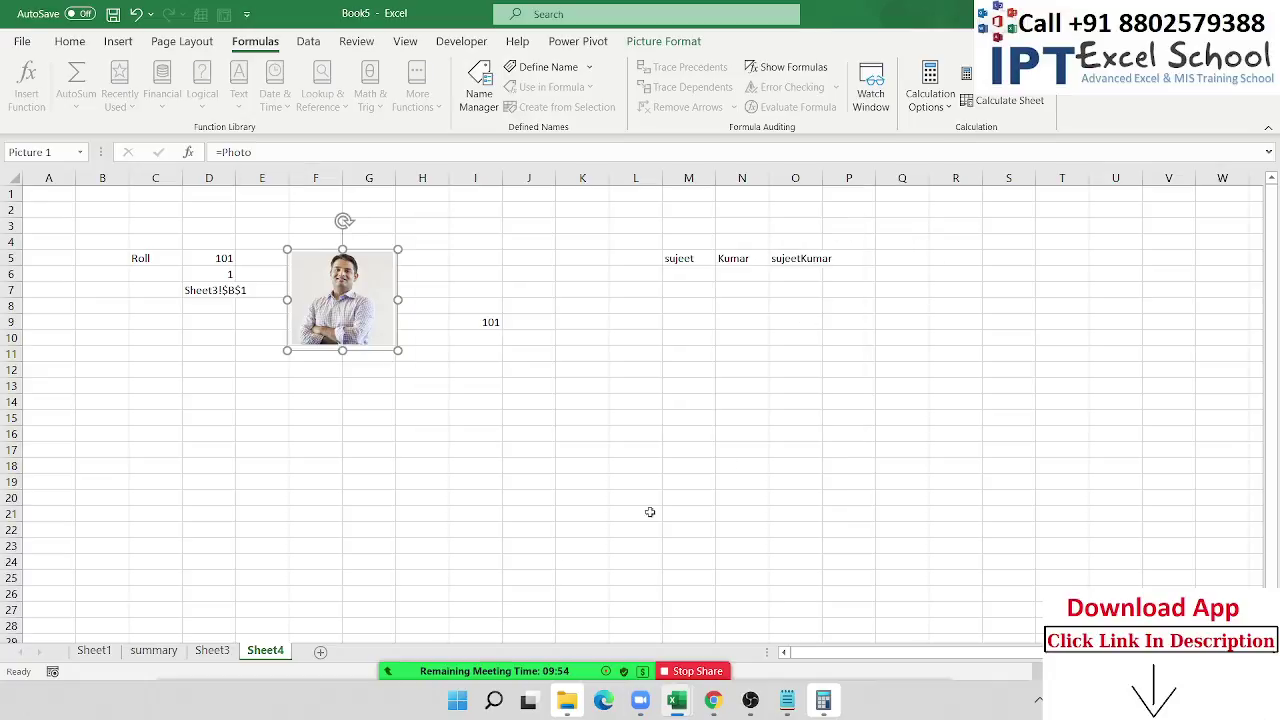
pyautogui.click(453, 662)
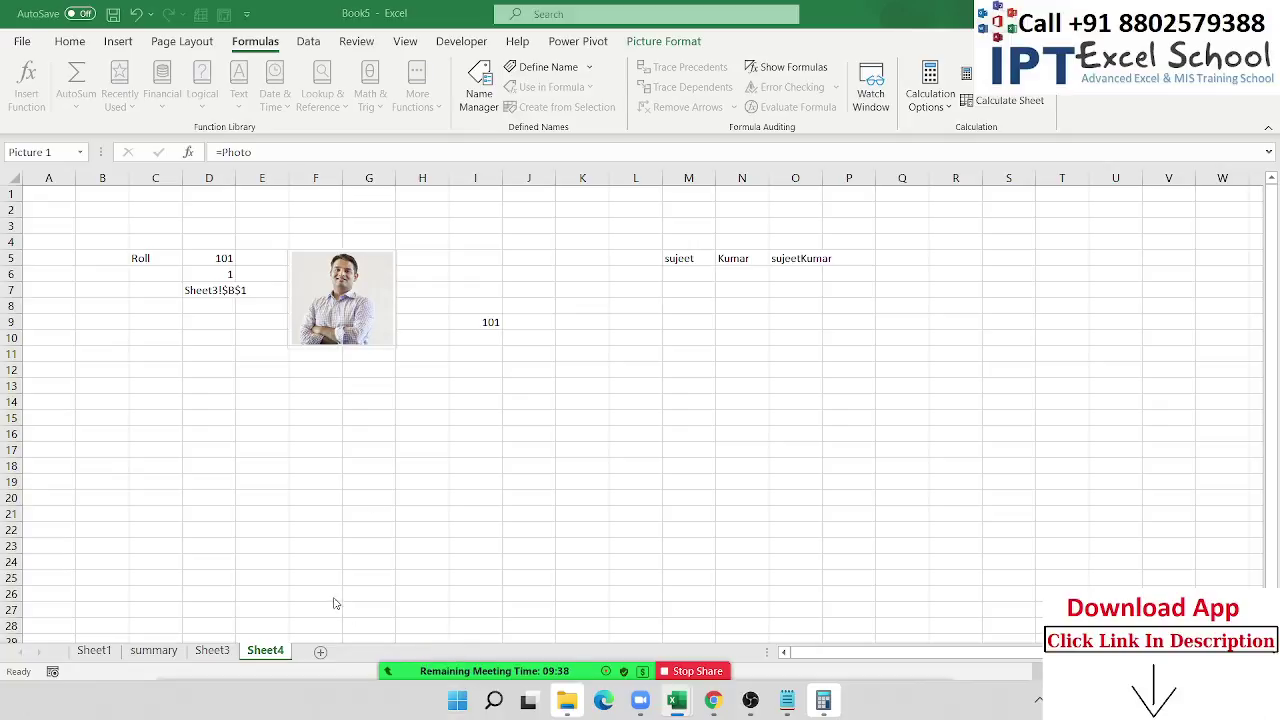
# Step: Choose Downloads as the save location and enter the new file name
pyautogui.click(113, 13)
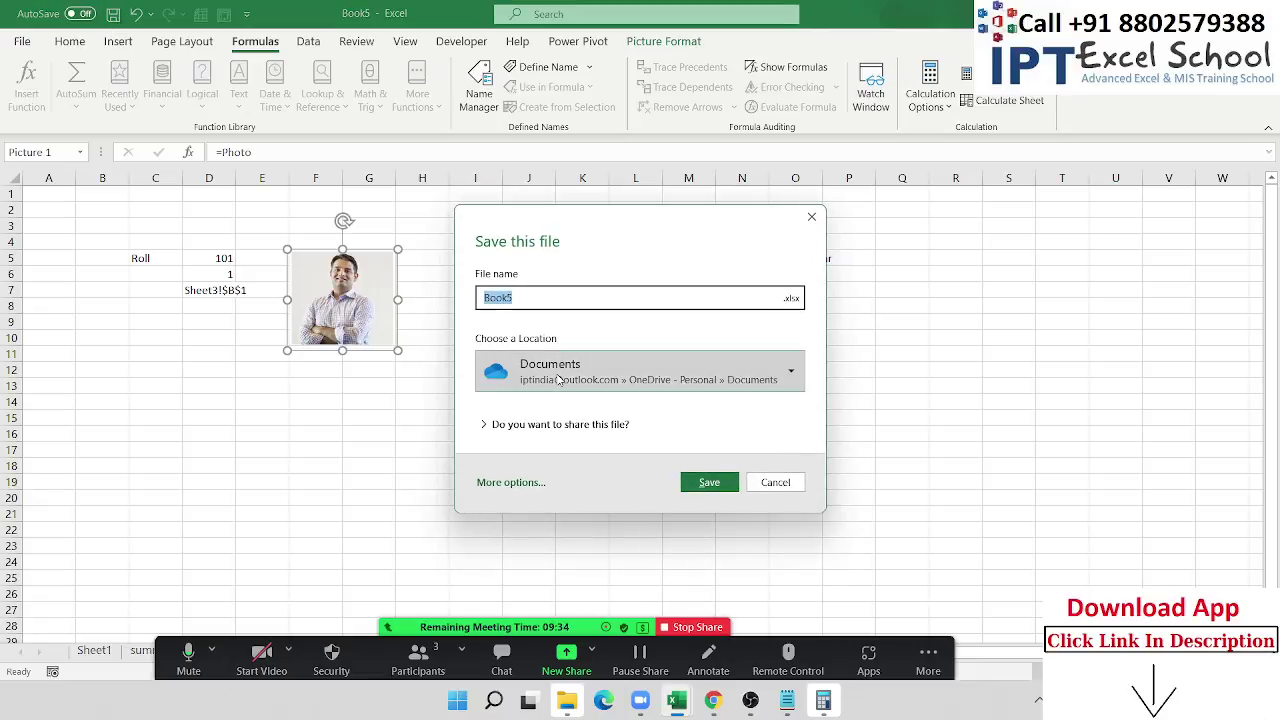
pyautogui.click(560, 372)
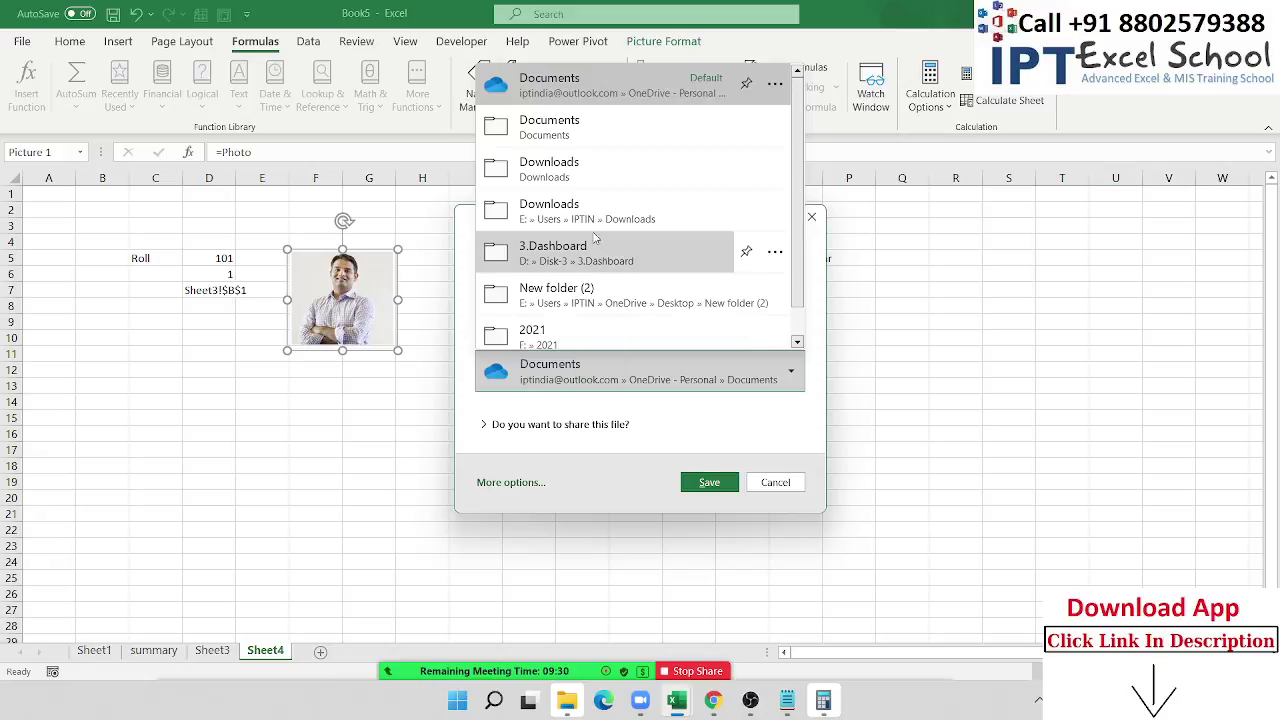
pyautogui.click(601, 183)
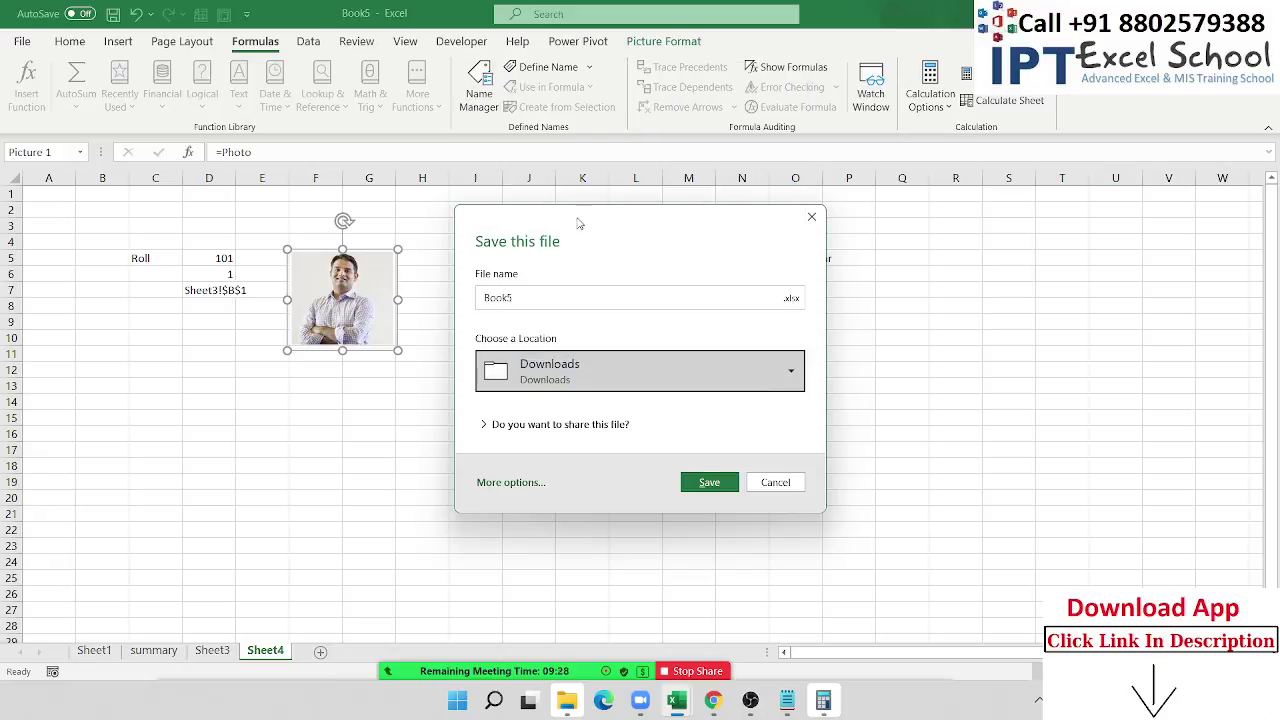
pyautogui.click(543, 296)
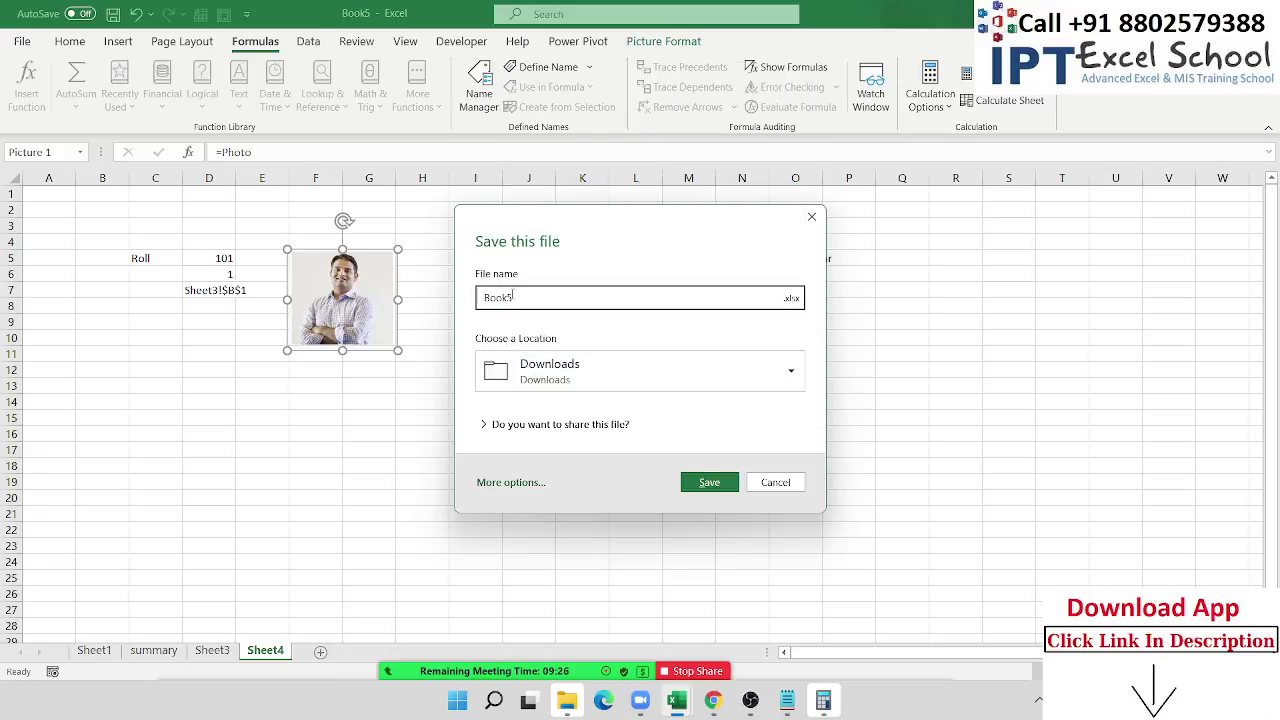
pyautogui.hotkey('ctrl', 'a')
pyautogui.write('Photo')
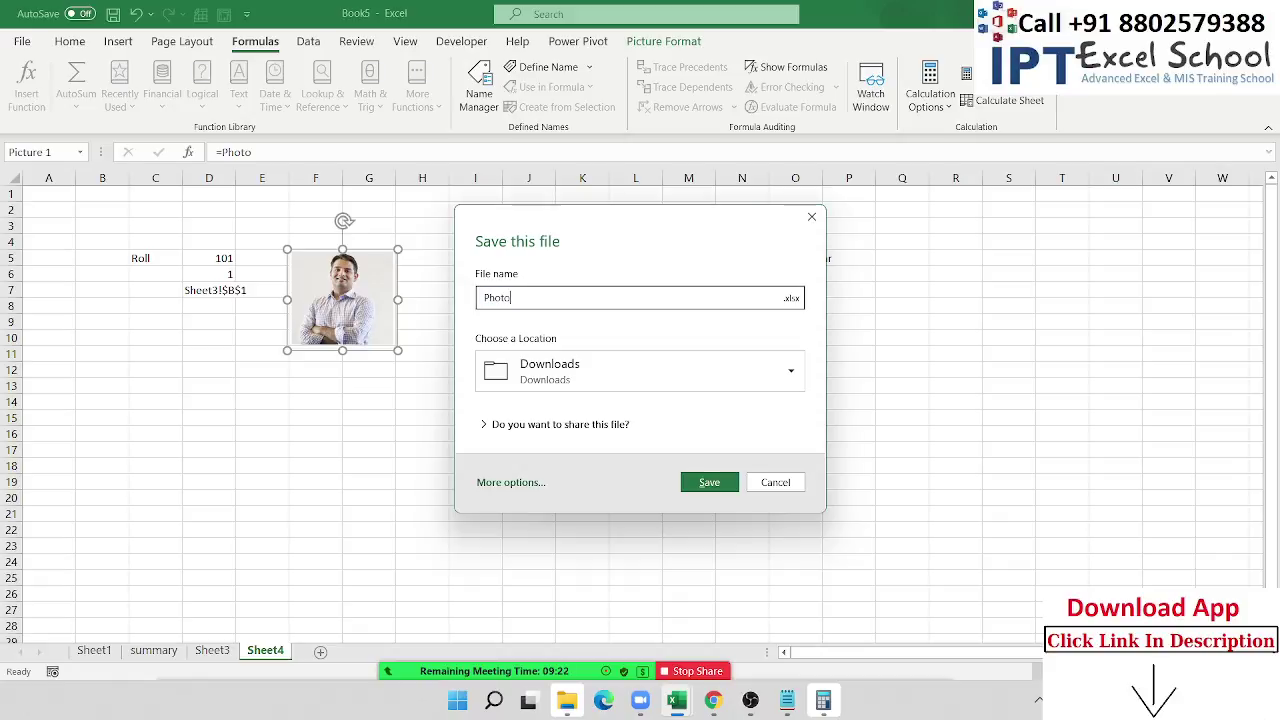
pyautogui.press('BackSpace')
pyautogui.press('BackSpace')
pyautogui.press('BackSpace')
pyautogui.press('BackSpace')
# Step: Save as PL.xlsx, confirm replacing the existing file, and close the workbook
pyautogui.click(730, 485)
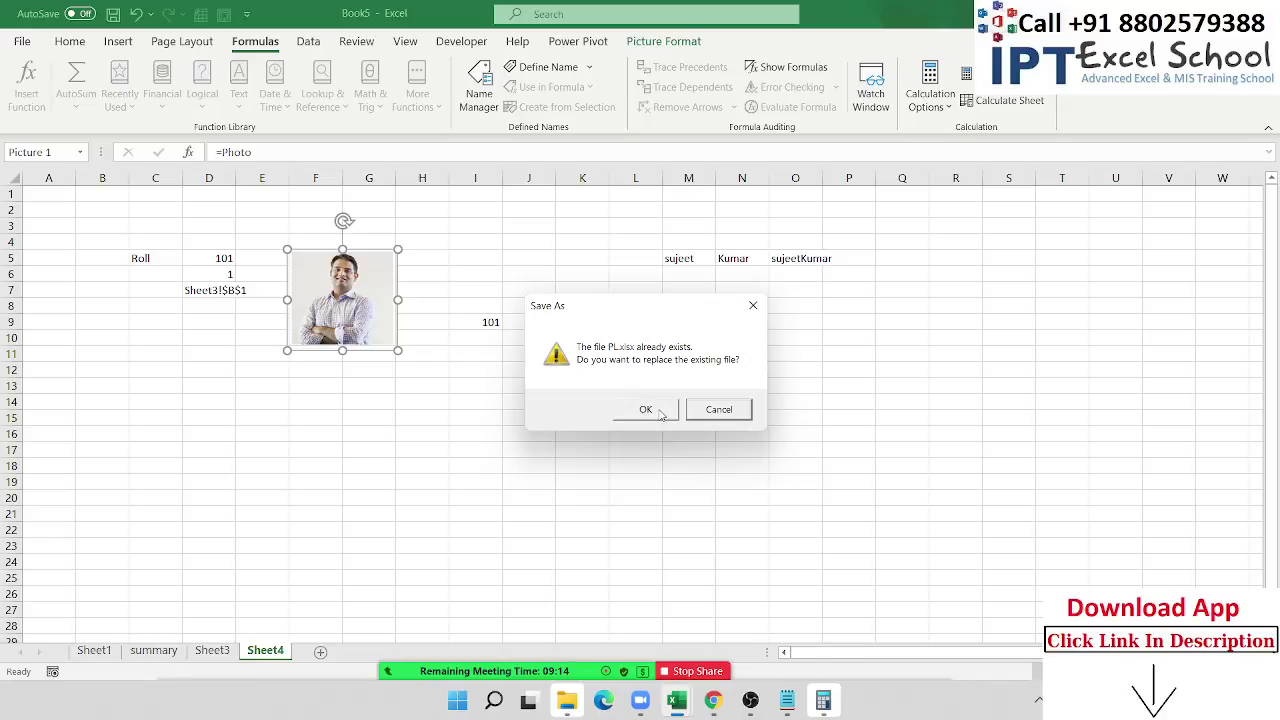
pyautogui.click(660, 414)
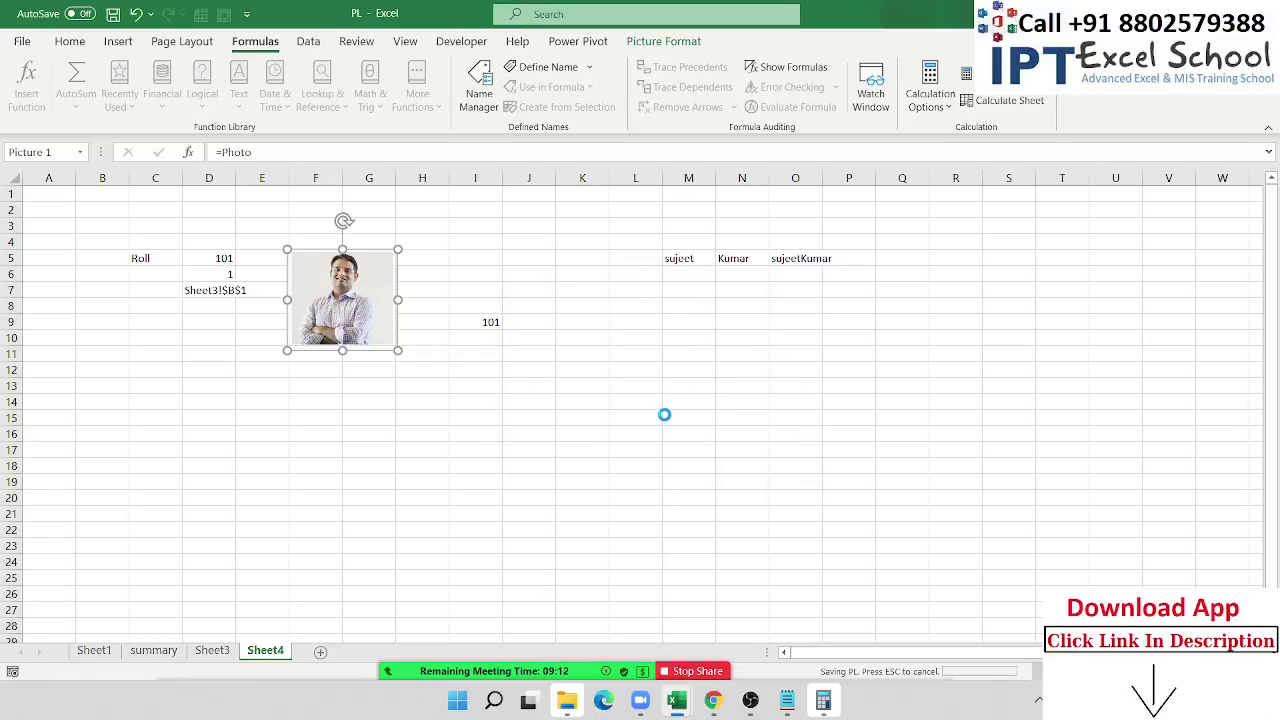
pyautogui.click(459, 400)
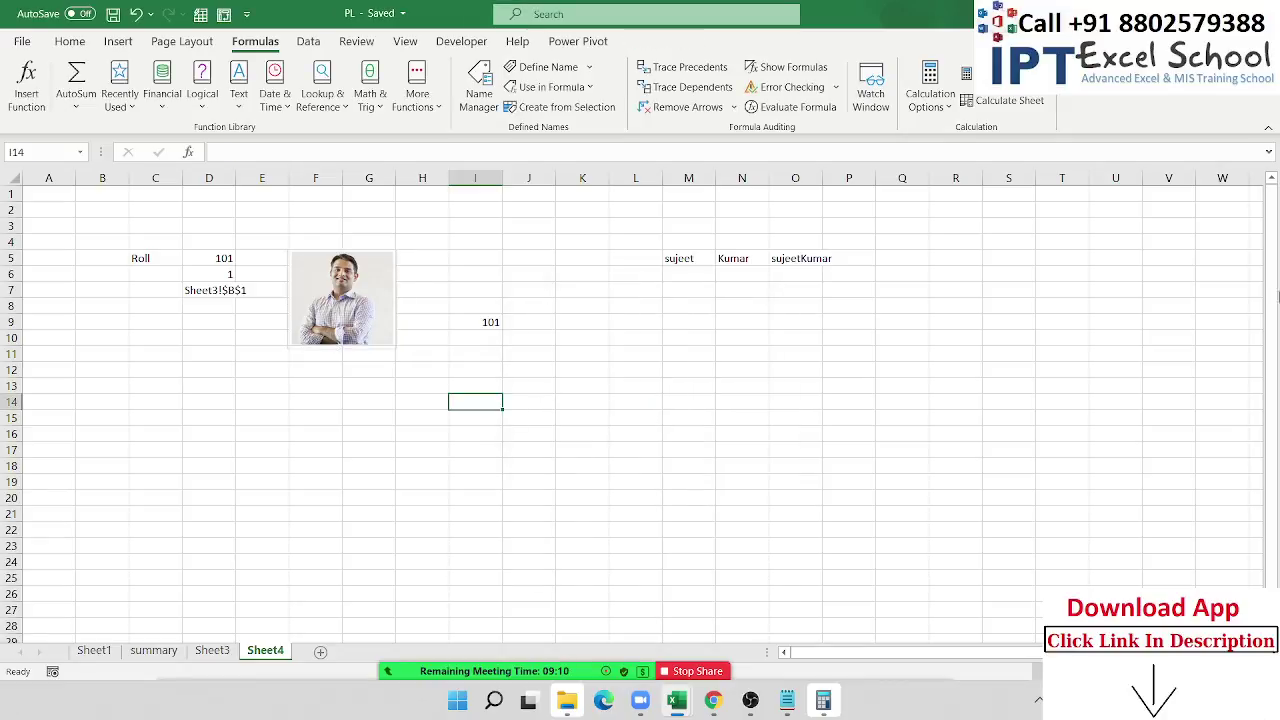
pyautogui.hotkey('ctrl', 'w')
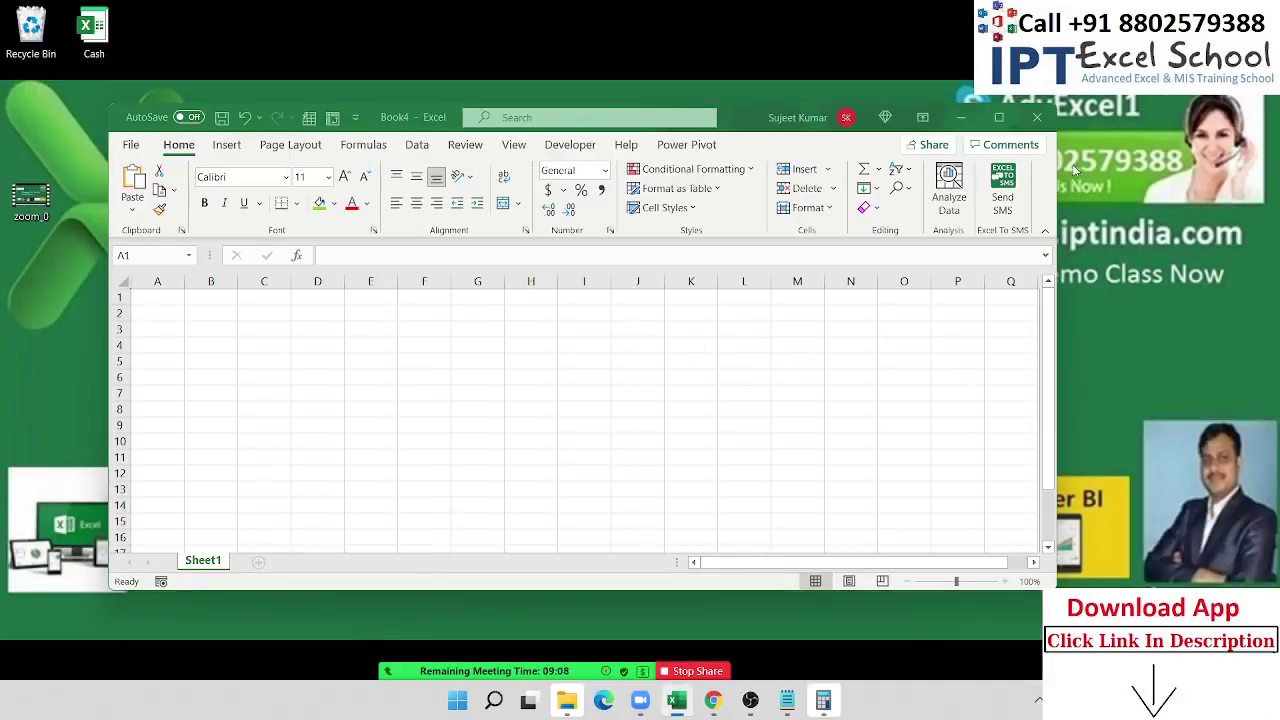
# Step: Close the blank Excel window, compose a new Gmail message, and start typing the recipient's name
pyautogui.click(1037, 118)
pyautogui.click(1037, 118)
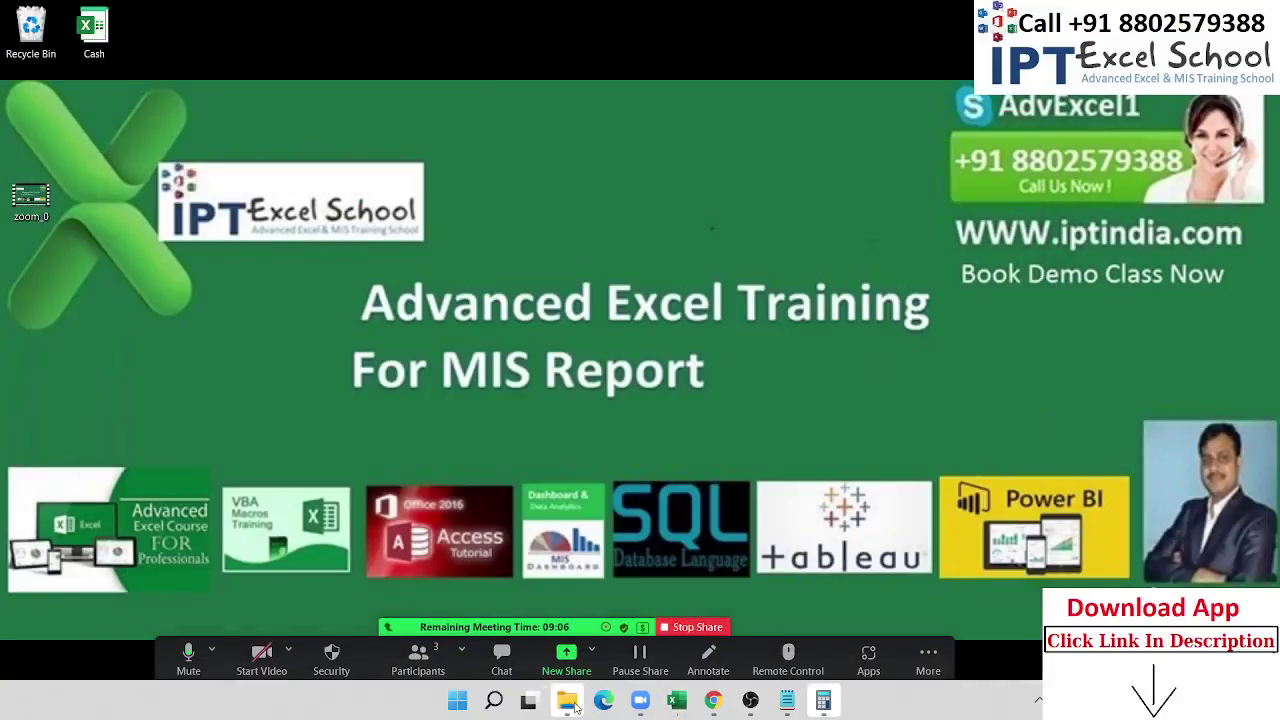
pyautogui.click(715, 702)
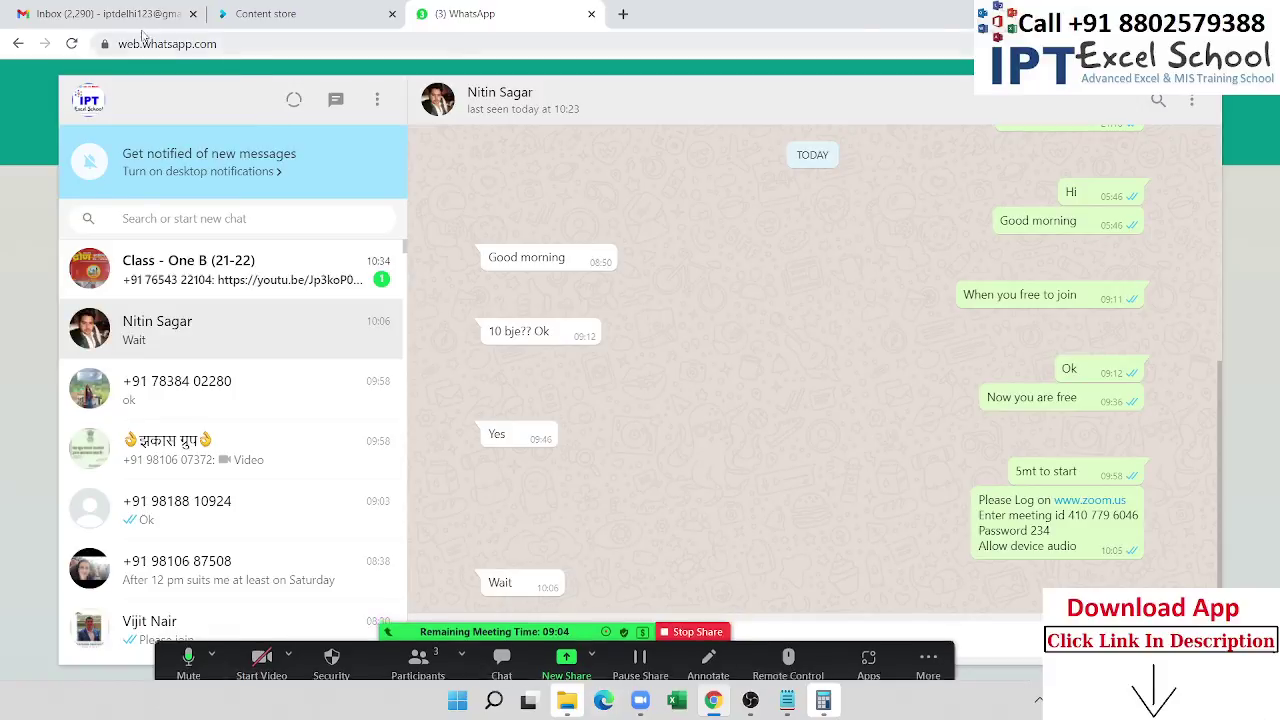
pyautogui.click(100, 14)
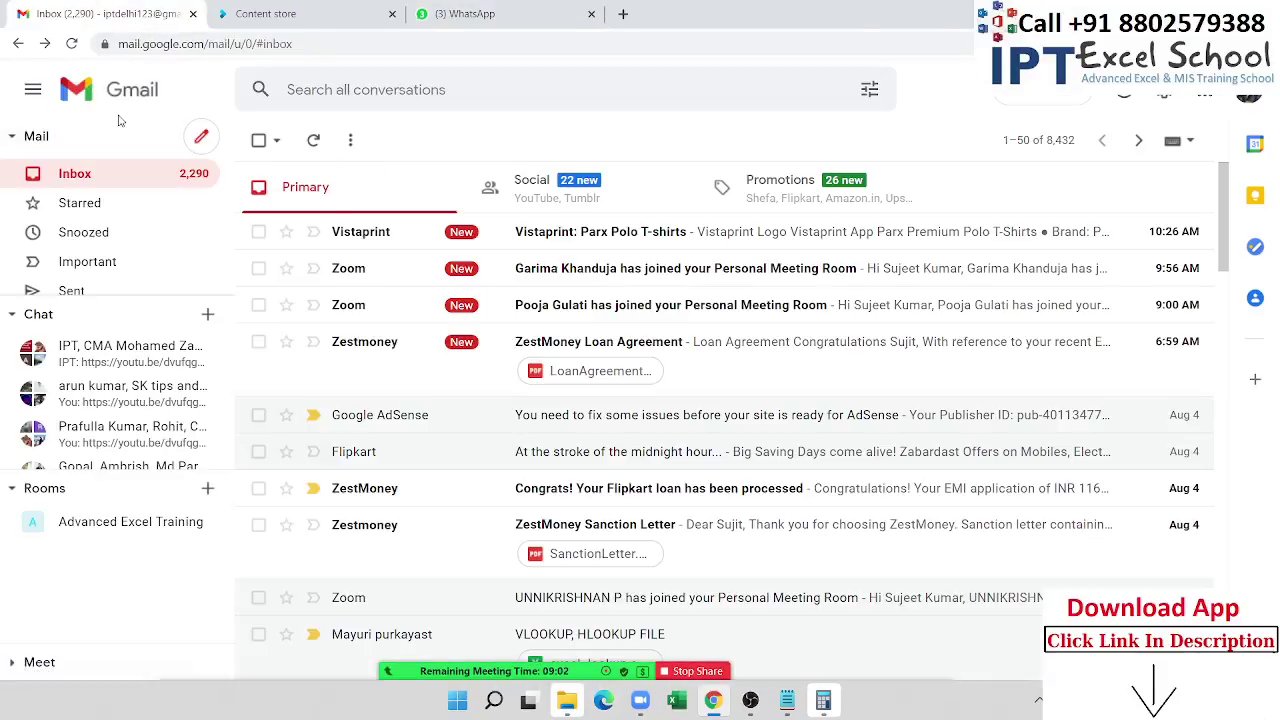
pyautogui.click(201, 138)
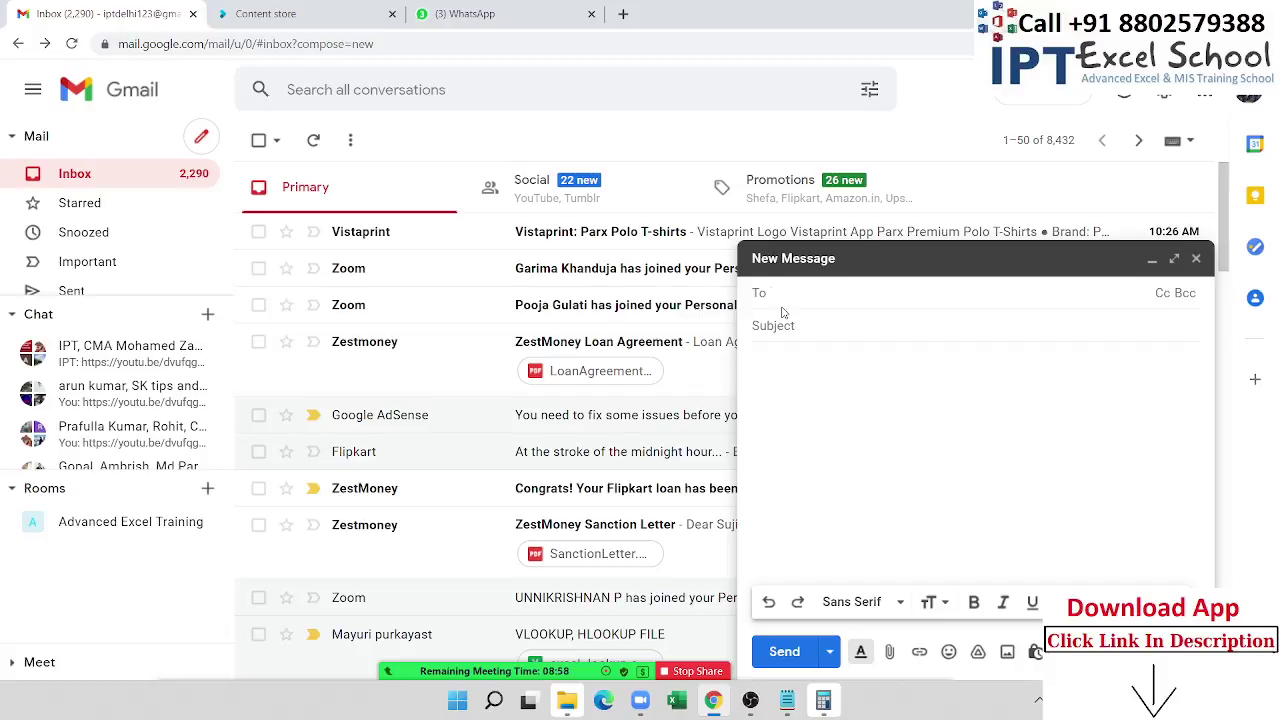
pyautogui.write('gar')
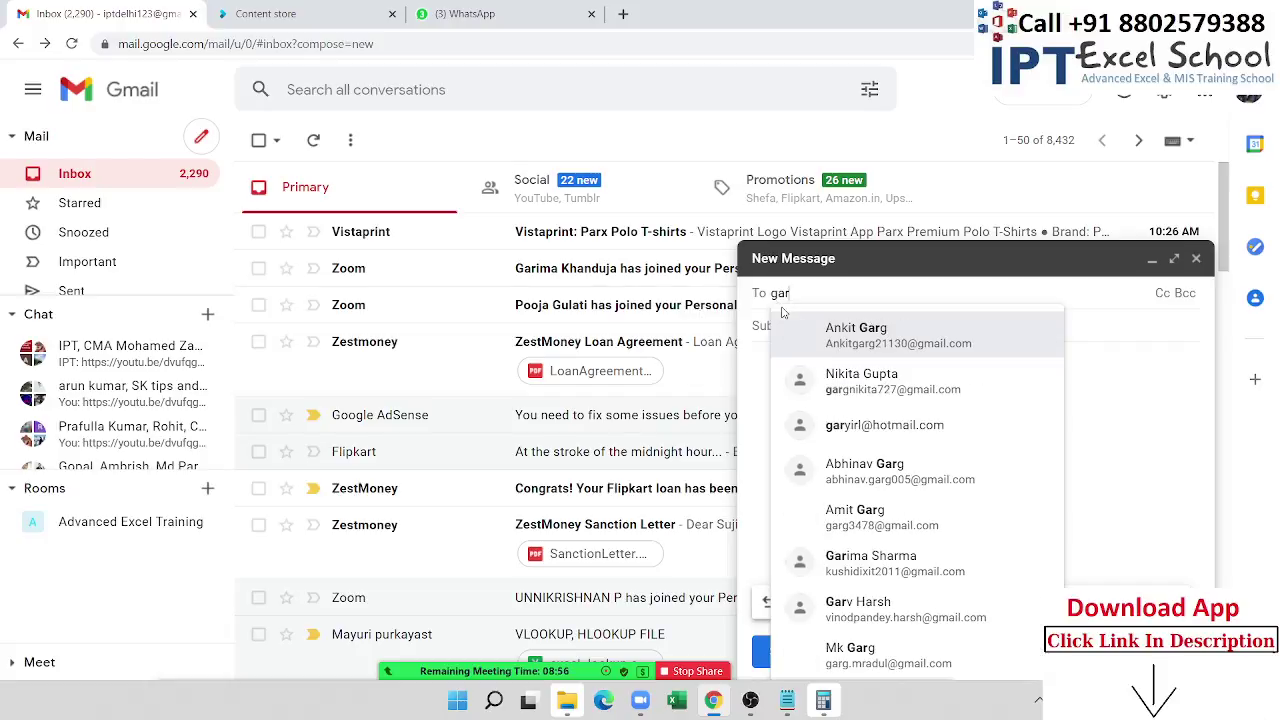